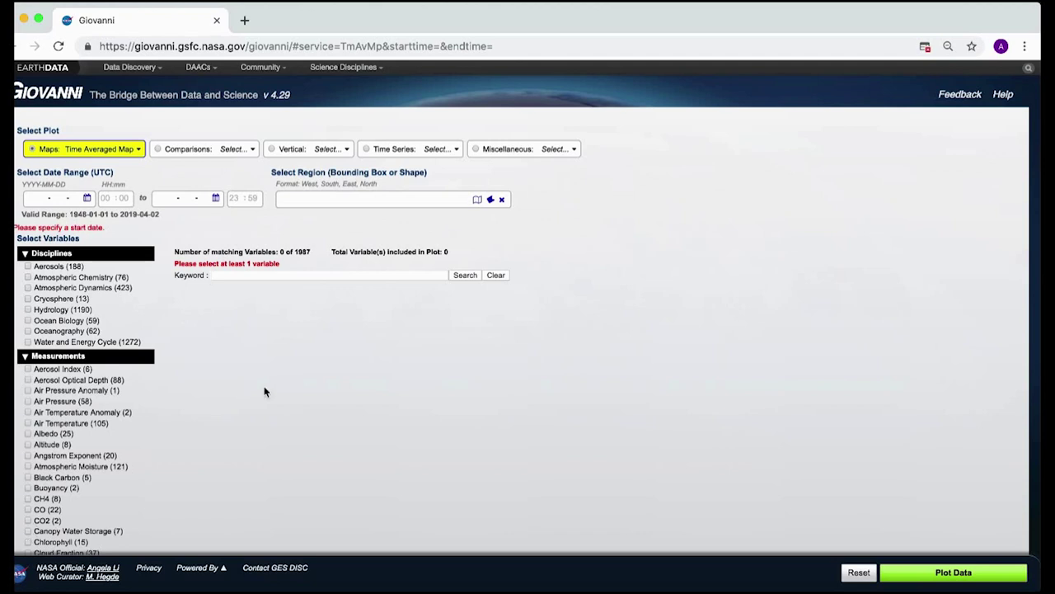
Search the variables for the suggested keyword "IMERG Final"
left_click(267, 278)
type("IMERG")
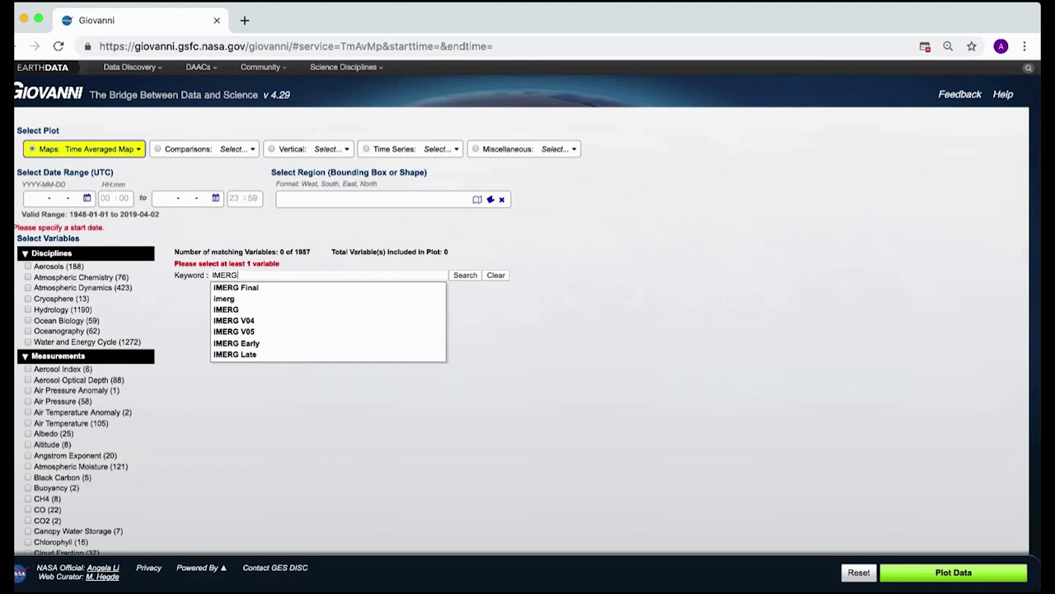
right_click(218, 343)
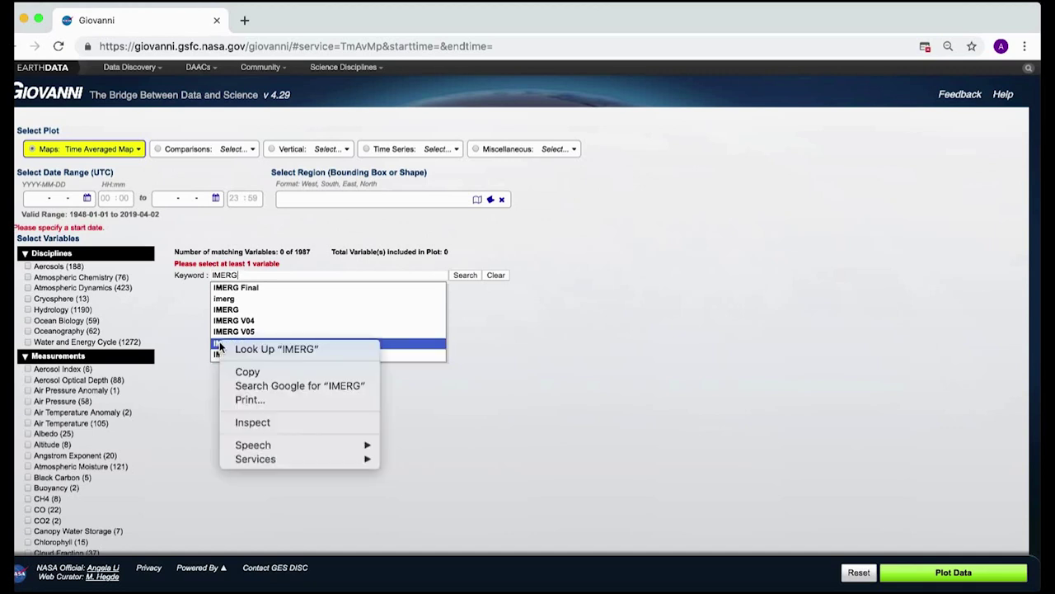
left_click(203, 383)
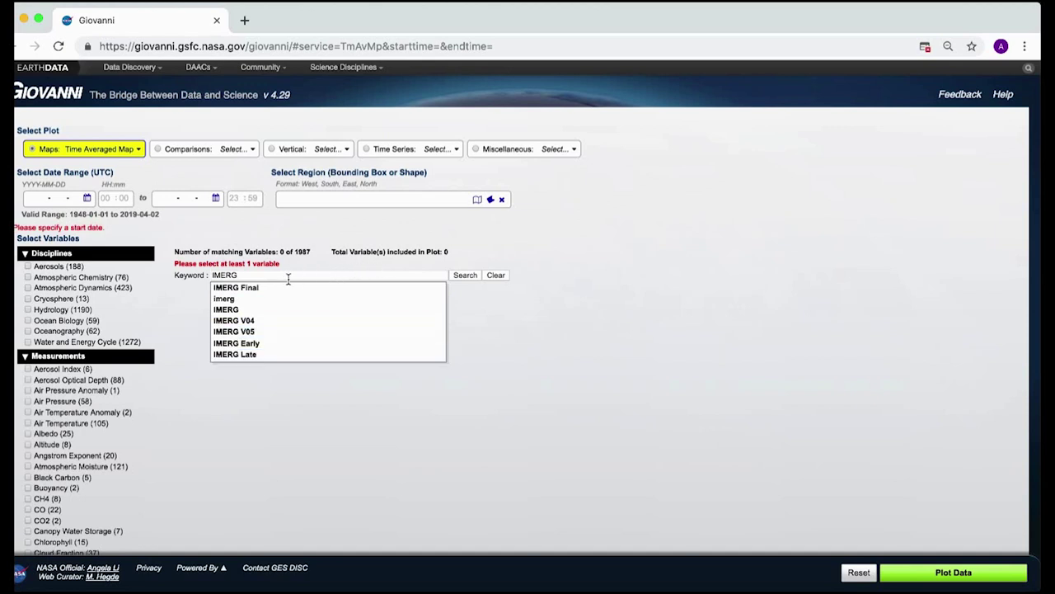
left_click(245, 287)
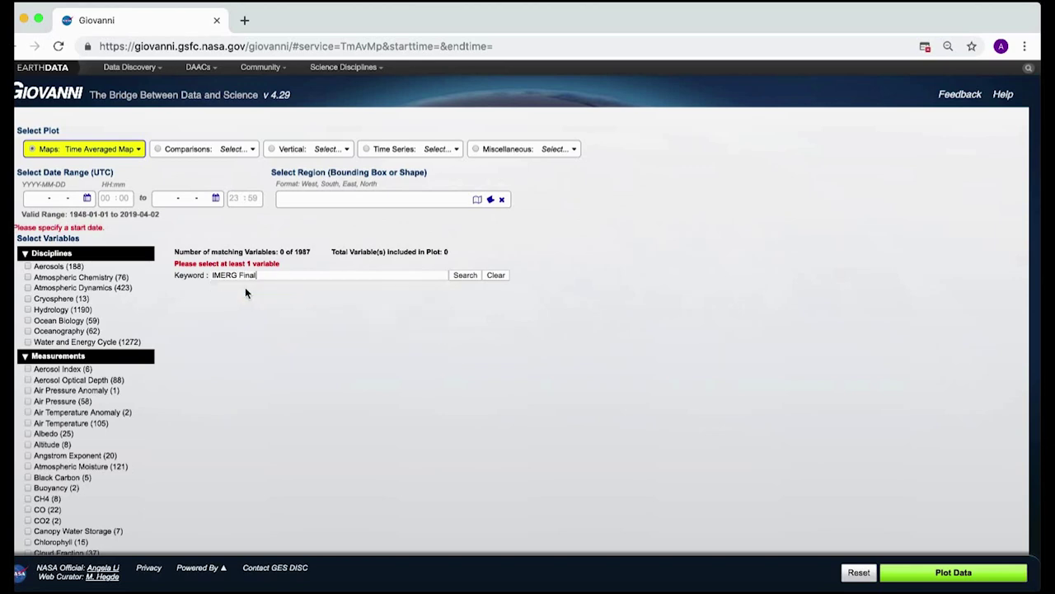
left_click(464, 275)
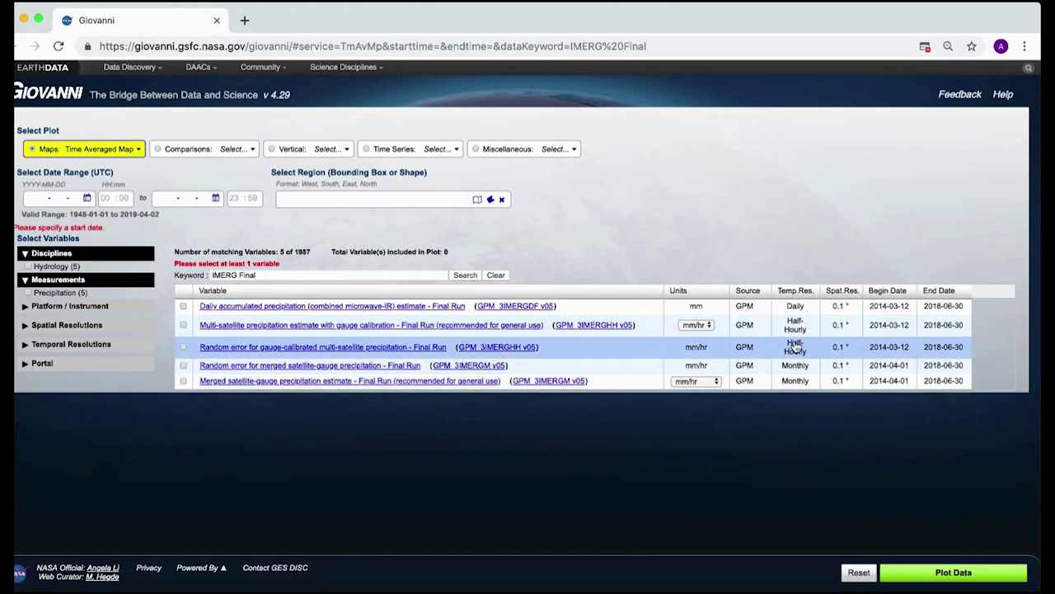
Set the monthly merged satellite-gauge precipitation estimate (GPM_3IMERGM v05) to mm/month and select it for plotting
left_click(716, 384)
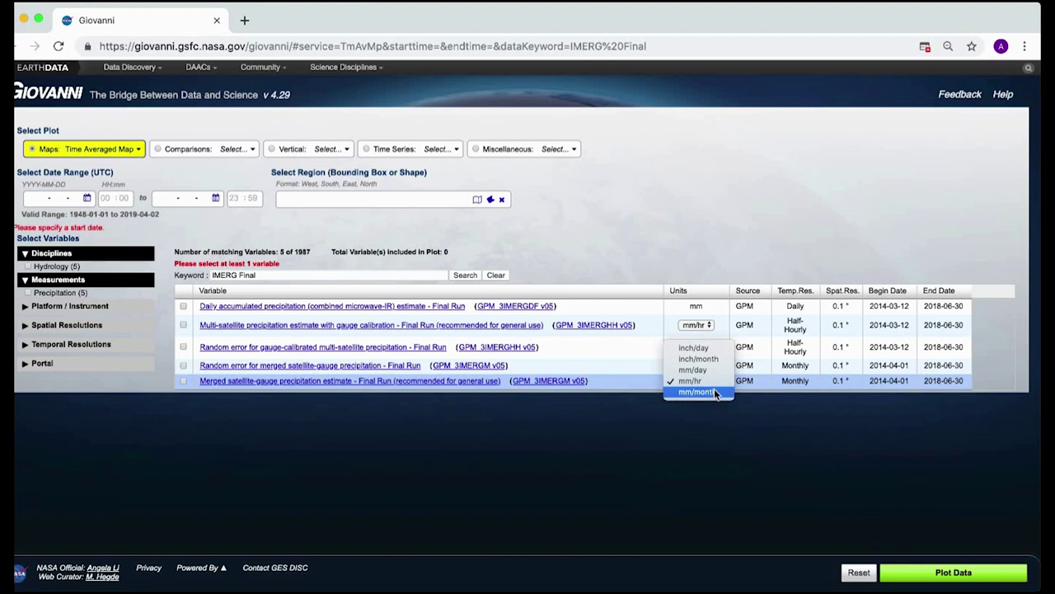
left_click(715, 393)
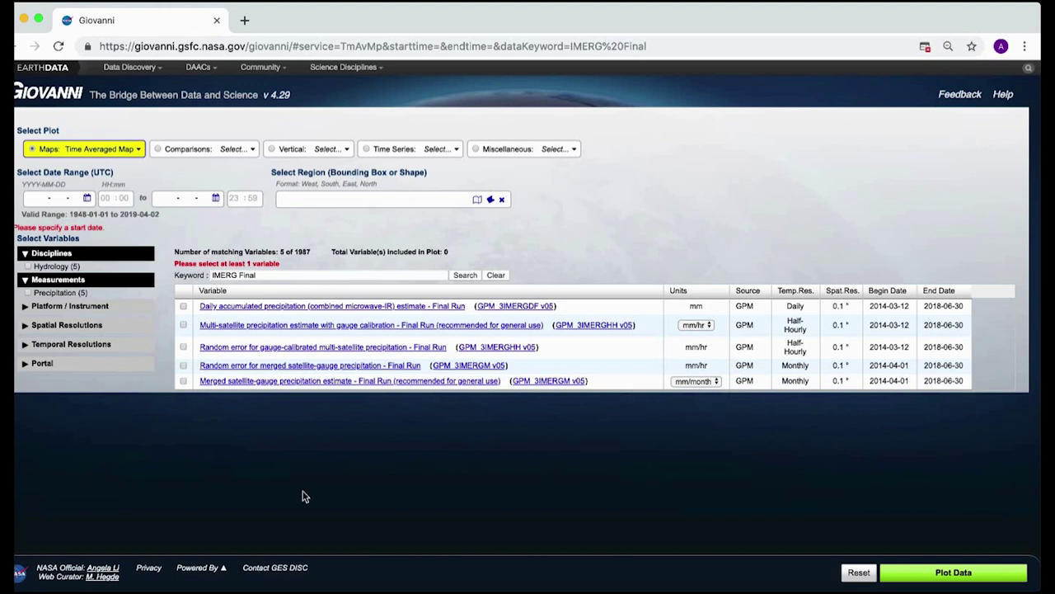
left_click(184, 382)
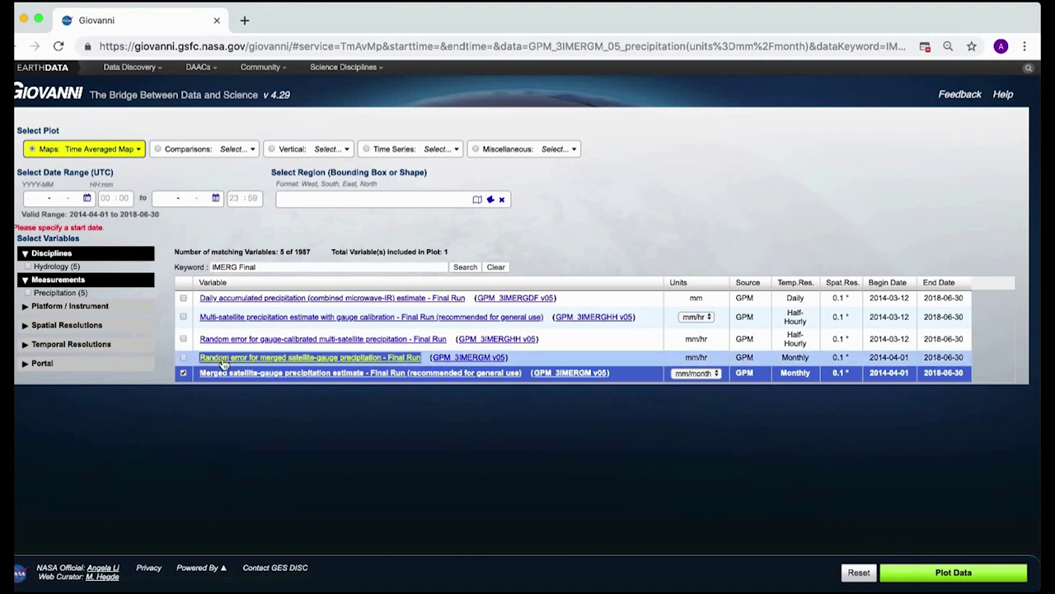
mouse_move(256, 377)
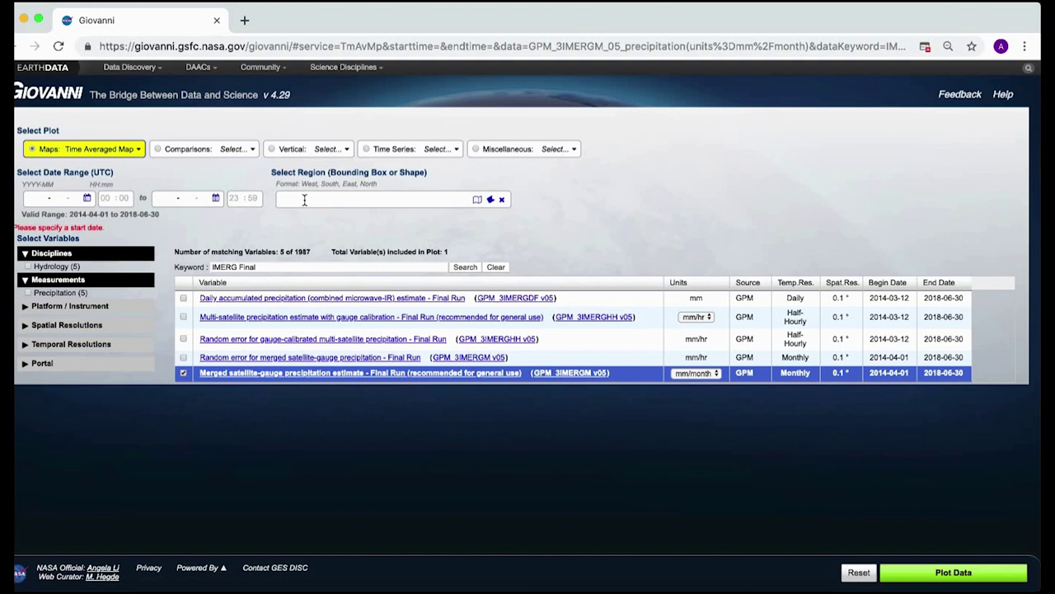
Set the start date of the date range to April 2014
left_click(89, 198)
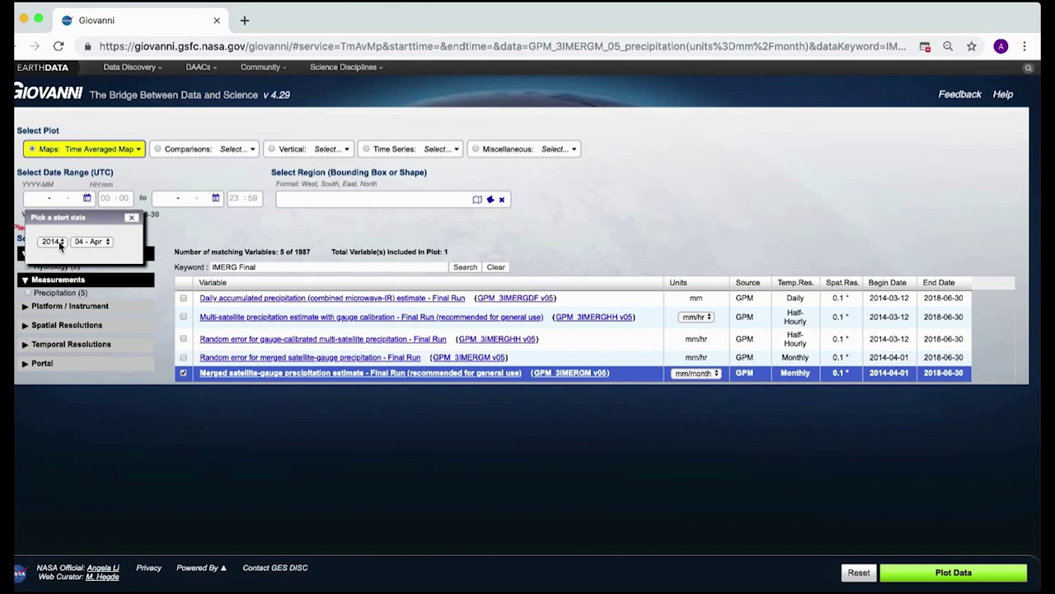
left_click(97, 241)
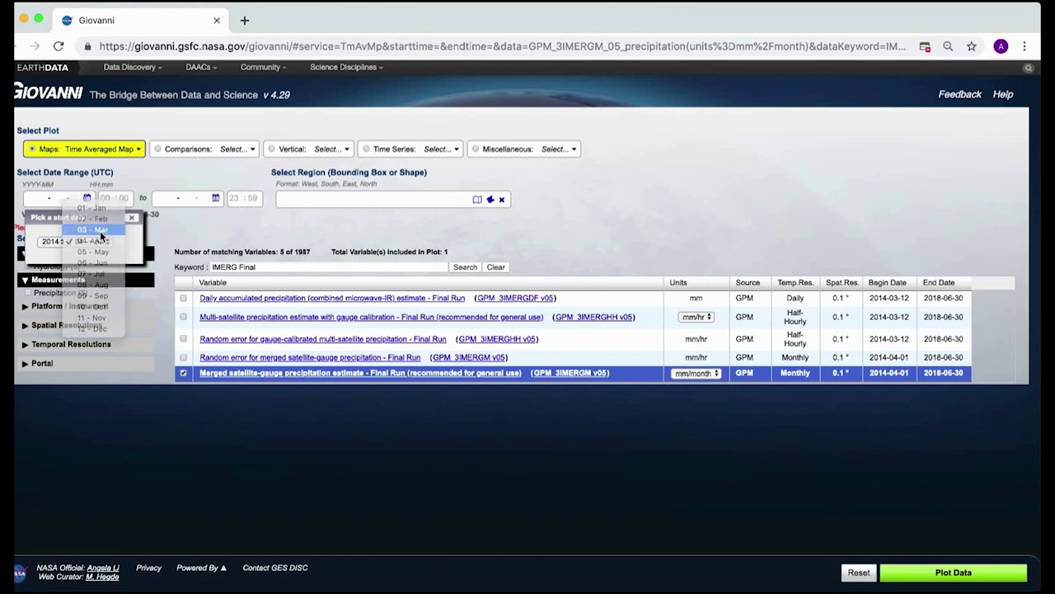
left_click(100, 231)
left_click(89, 244)
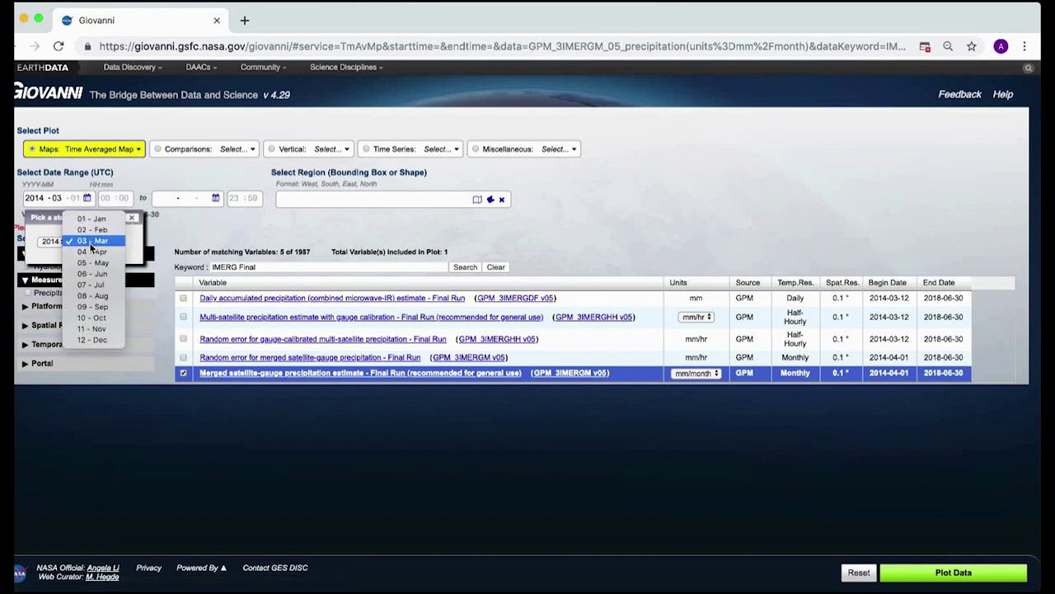
left_click(90, 249)
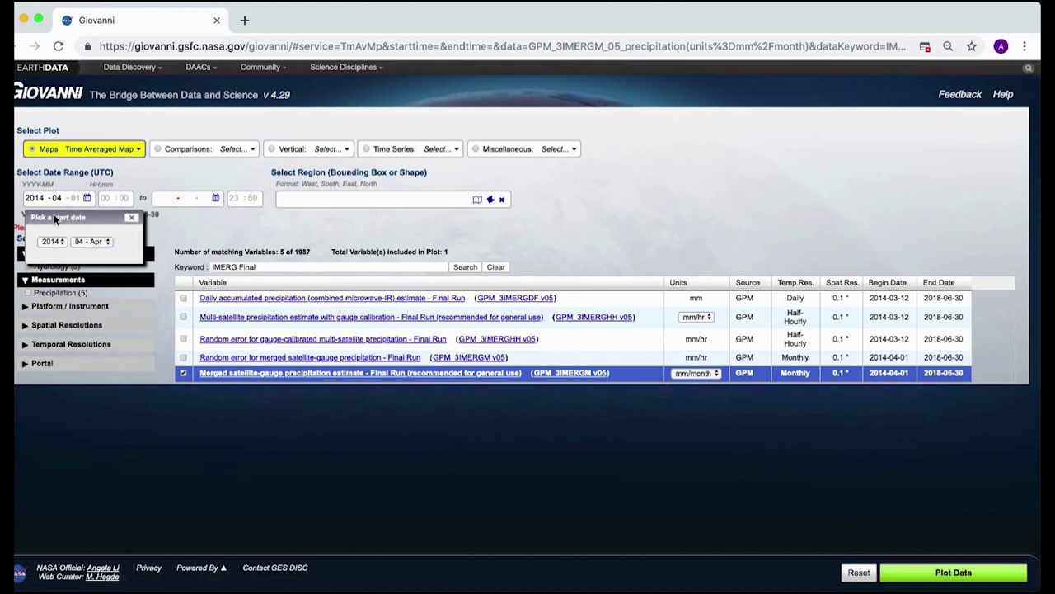
Set the end date of the date range to June 2018 and close the date picker
left_click(216, 198)
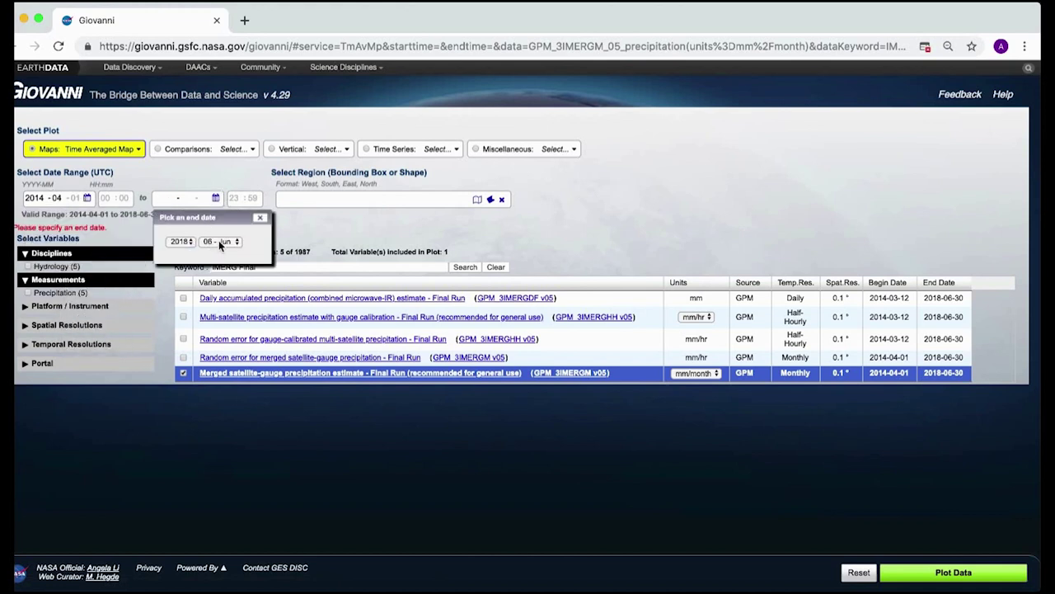
left_click(218, 240)
left_click(226, 236)
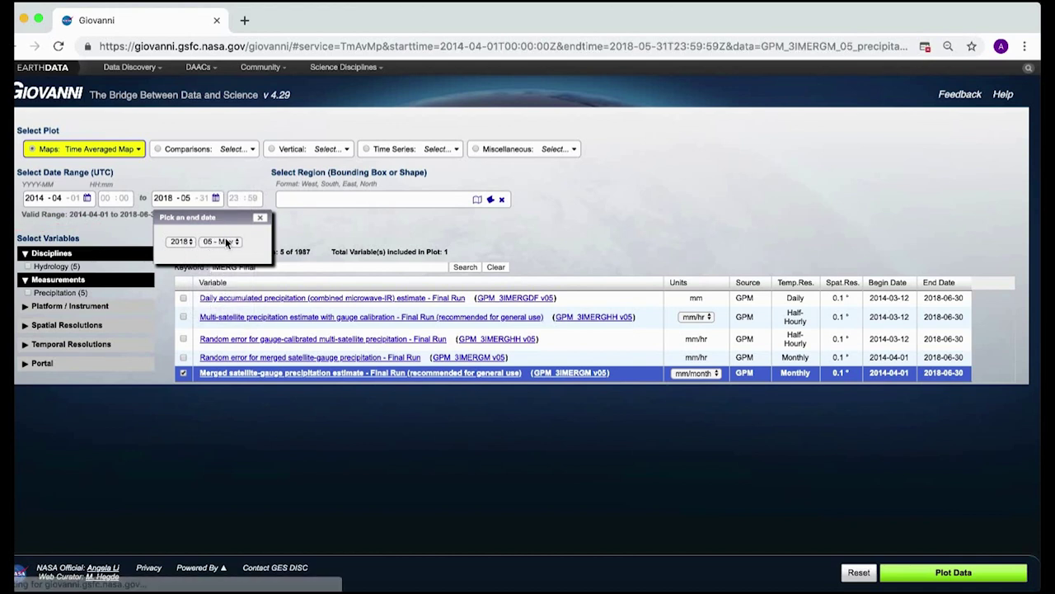
left_click(228, 241)
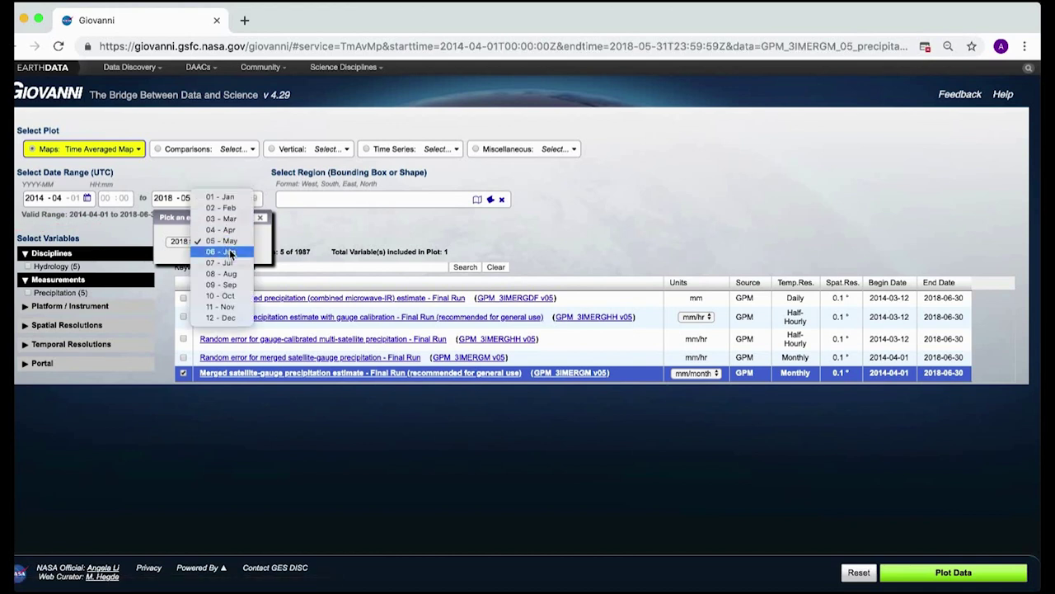
left_click(229, 251)
left_click(261, 218)
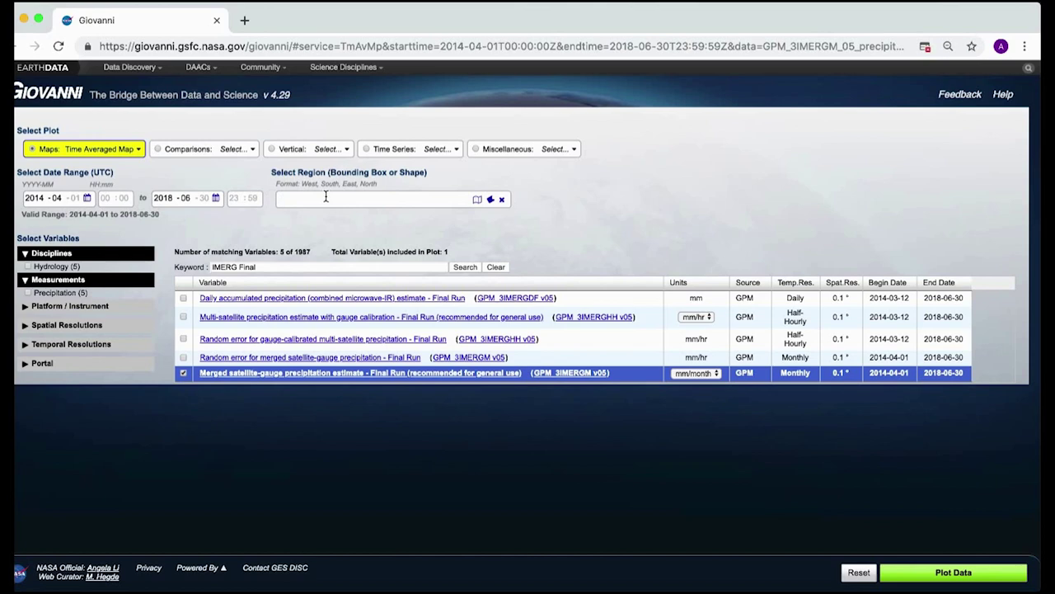
Paste the bounding box -67.2,-34.7,-43.4,-13.9 as the region and check its extent on the map
left_click(146, 0)
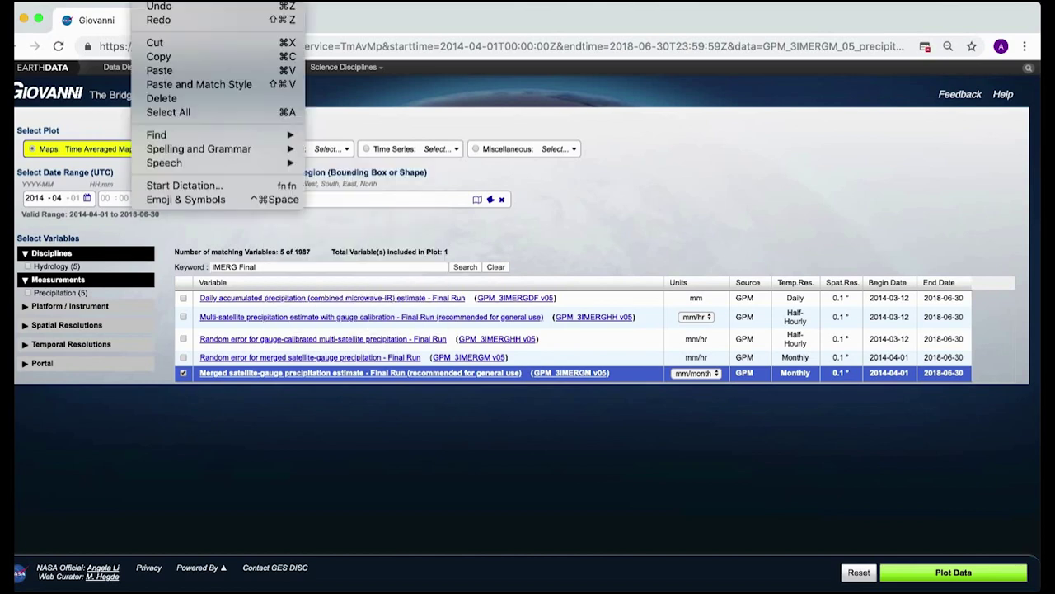
left_click(159, 70)
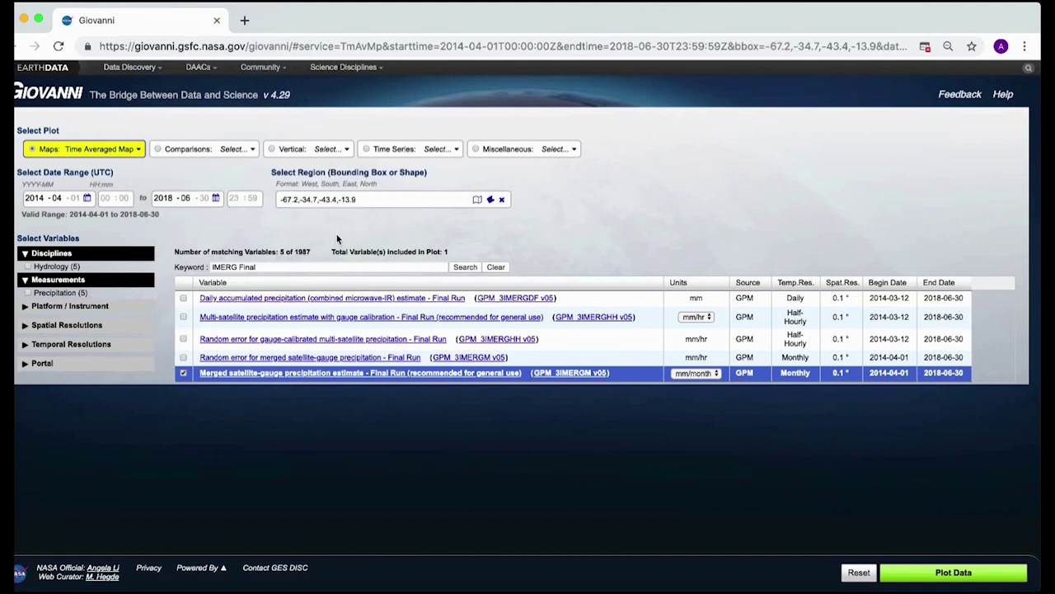
left_click(286, 200)
left_click(476, 198)
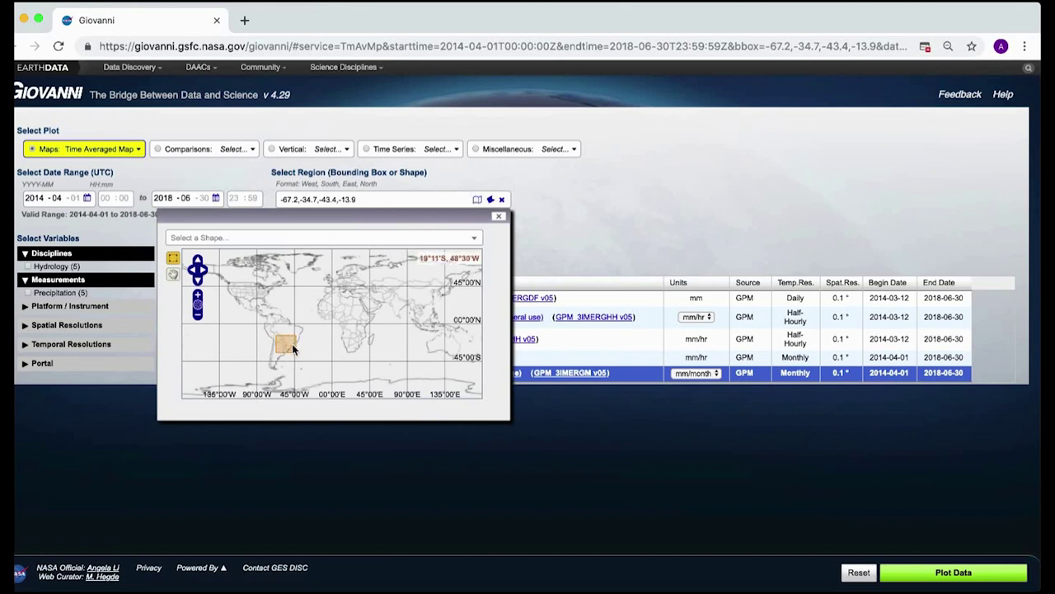
left_click(499, 217)
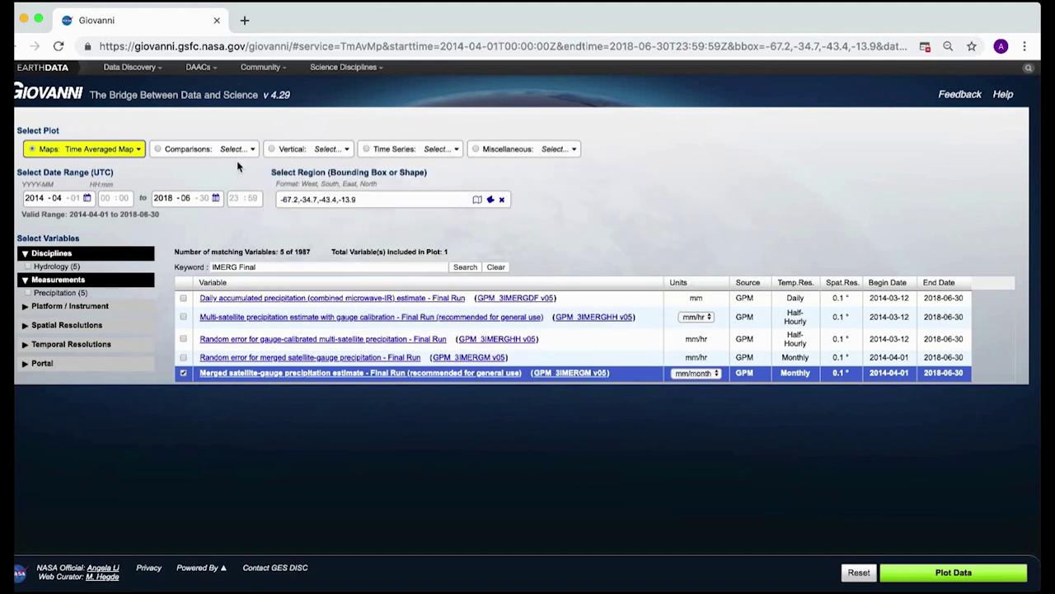
Review the available plot types and plot the selected precipitation data as a Time Averaged Map
mouse_move(116, 149)
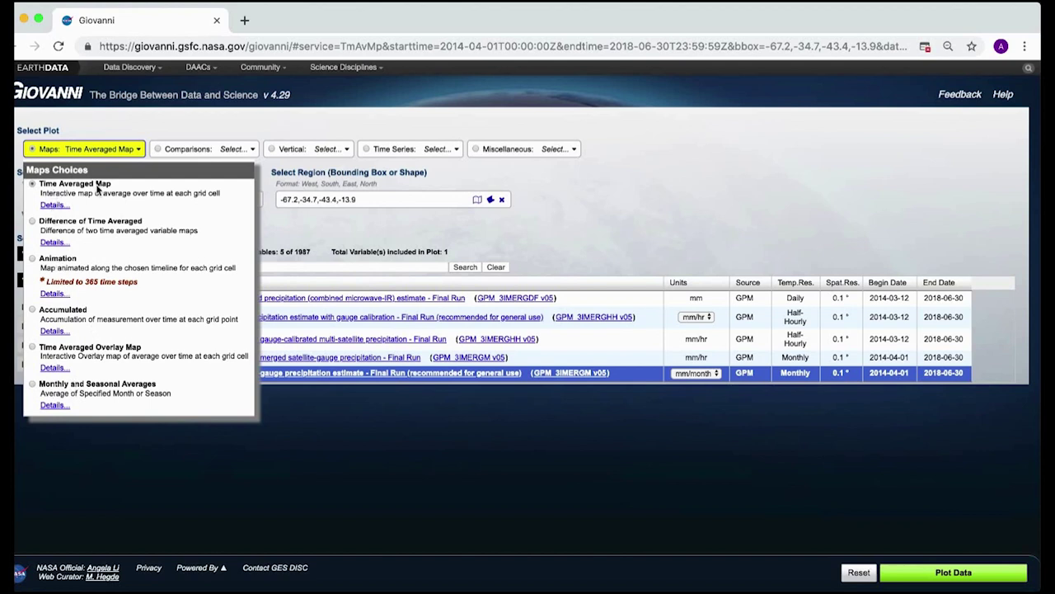
left_click(221, 149)
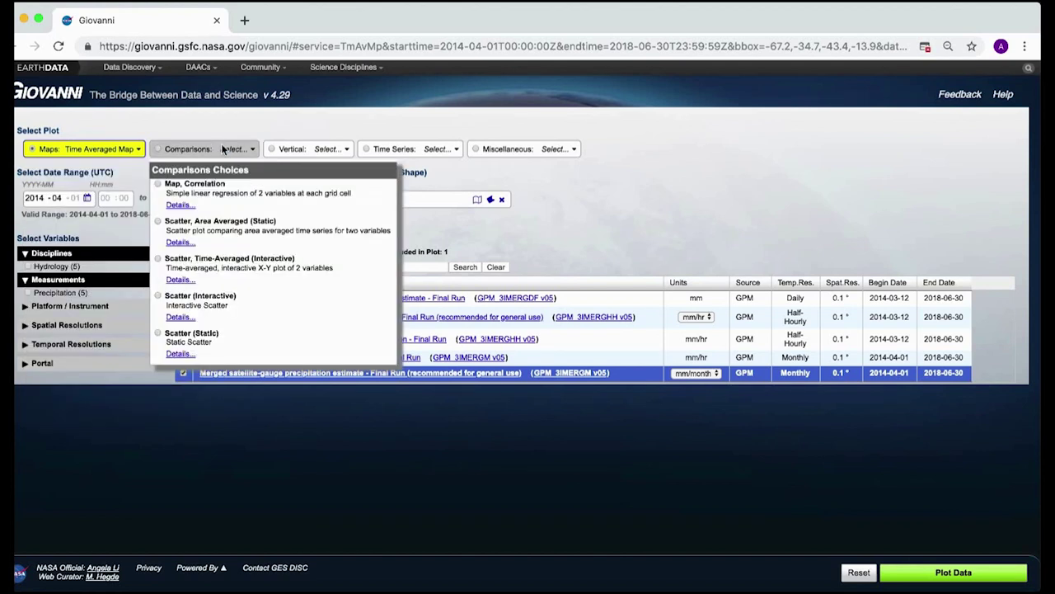
mouse_move(391, 149)
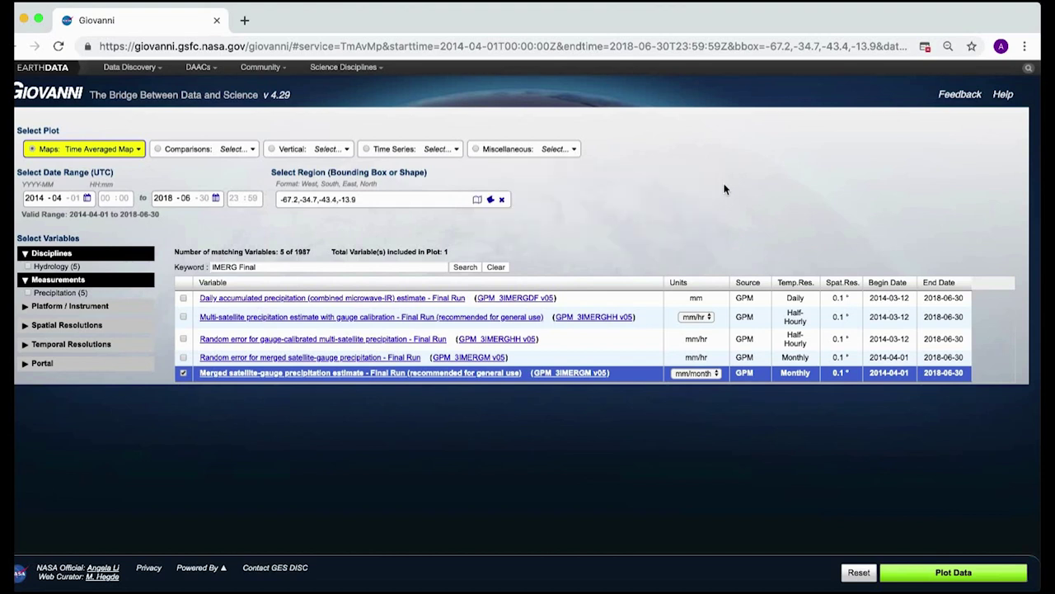
mouse_move(530, 147)
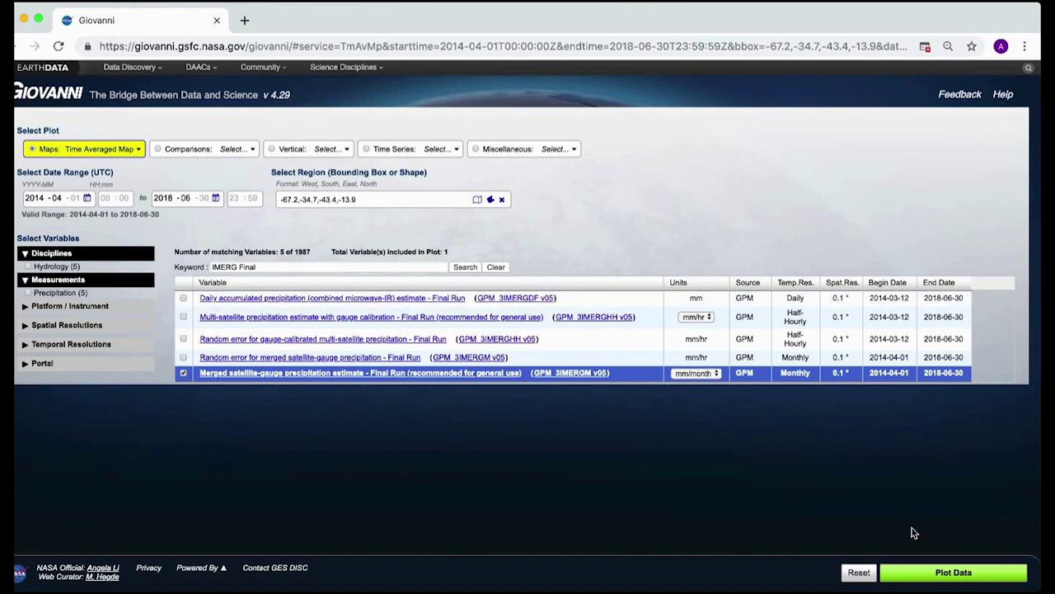
left_click(935, 578)
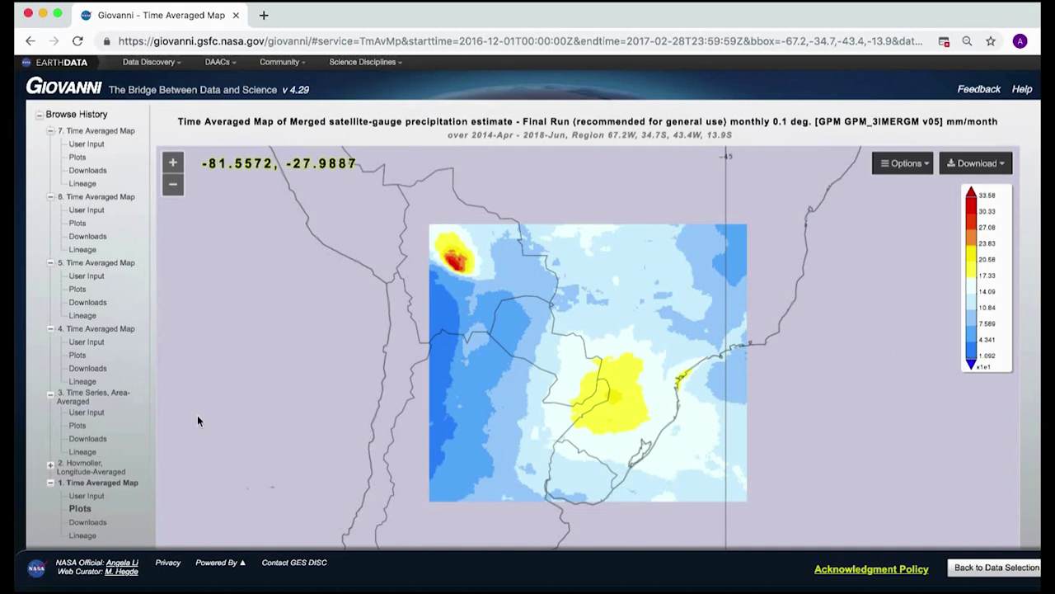
Open the downloads of the first time-averaged map in the history and try to save its GEOTIFF file
scroll(39, 428, "down", 1)
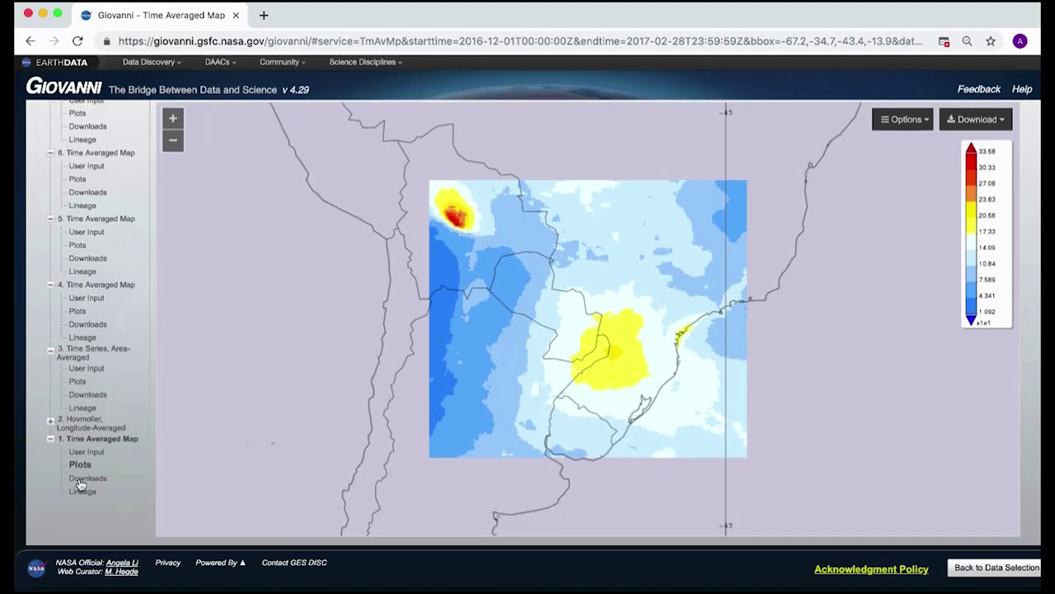
left_click(80, 481)
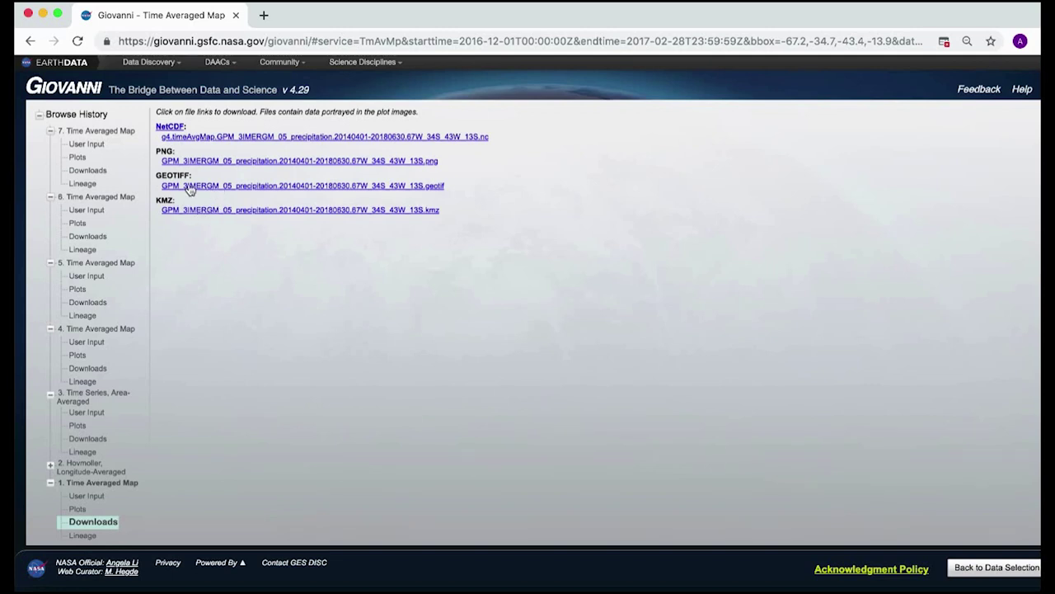
left_click(259, 186)
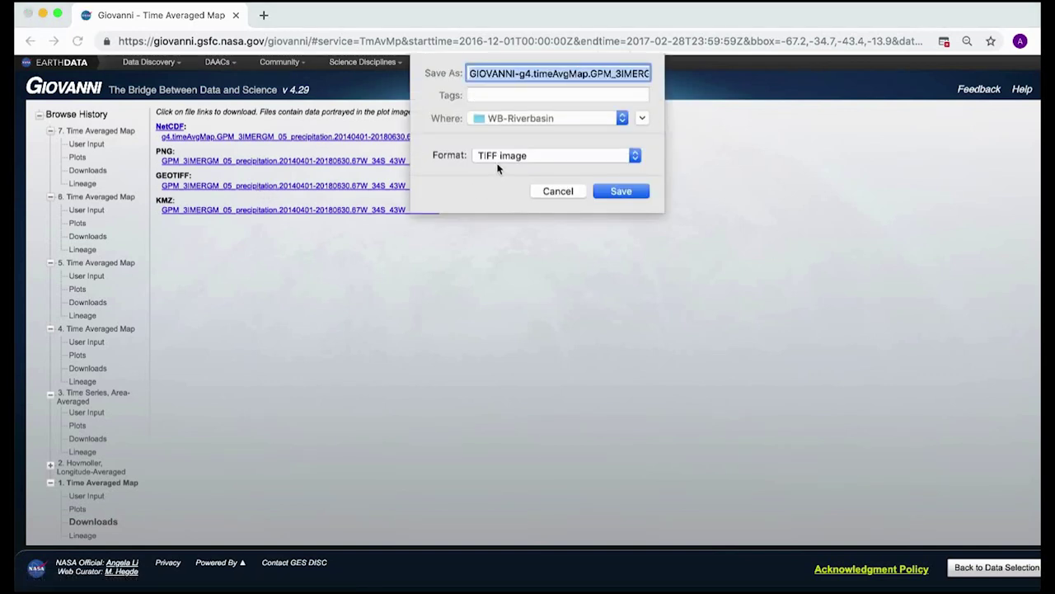
left_click(515, 73)
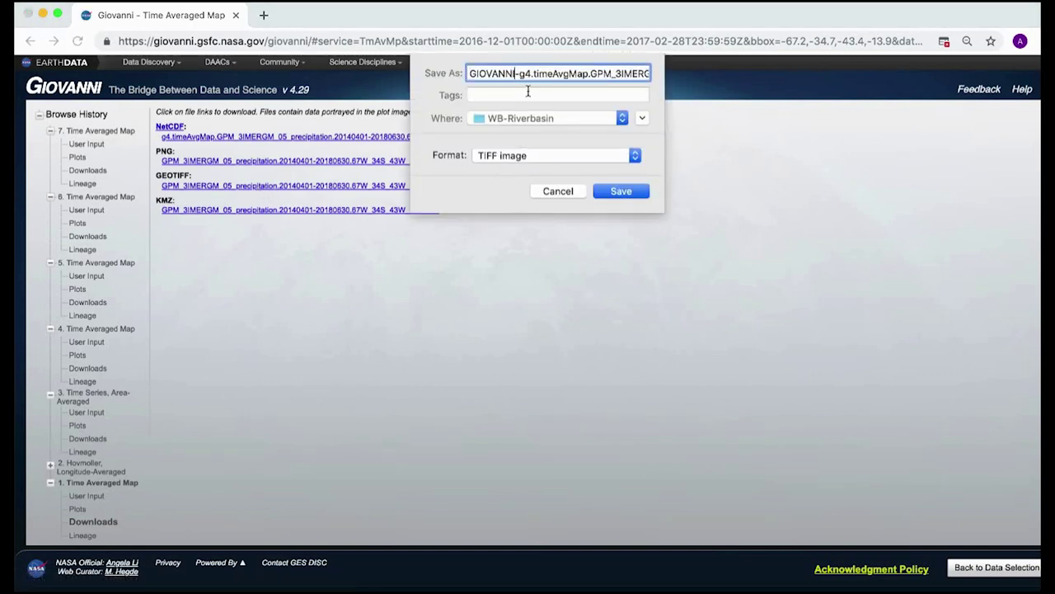
left_click(557, 190)
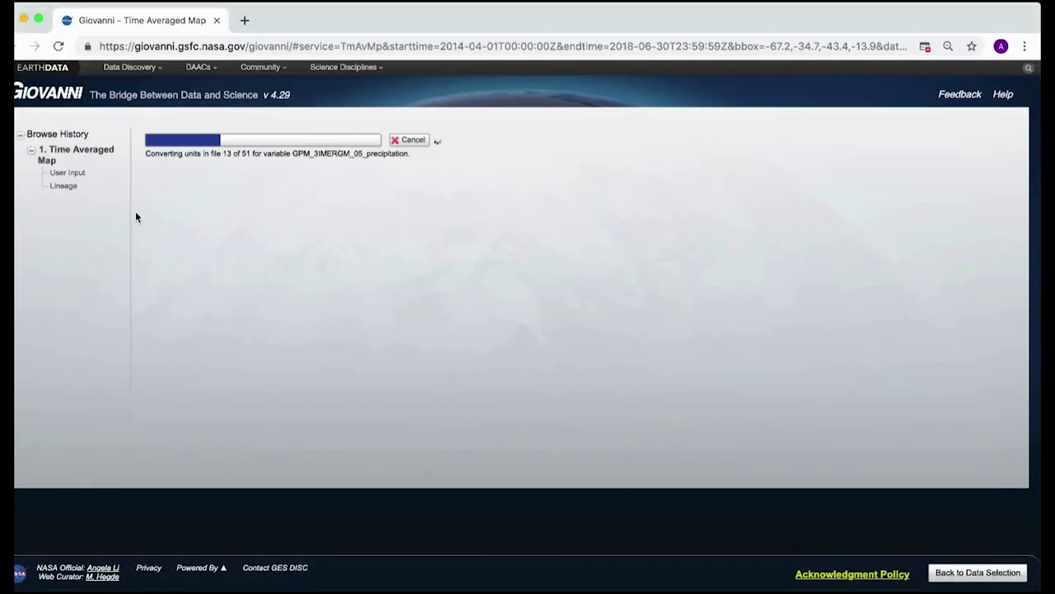
Return to the data selection and plot the monthly IMERG precipitation as an Area-Averaged time series
left_click(963, 581)
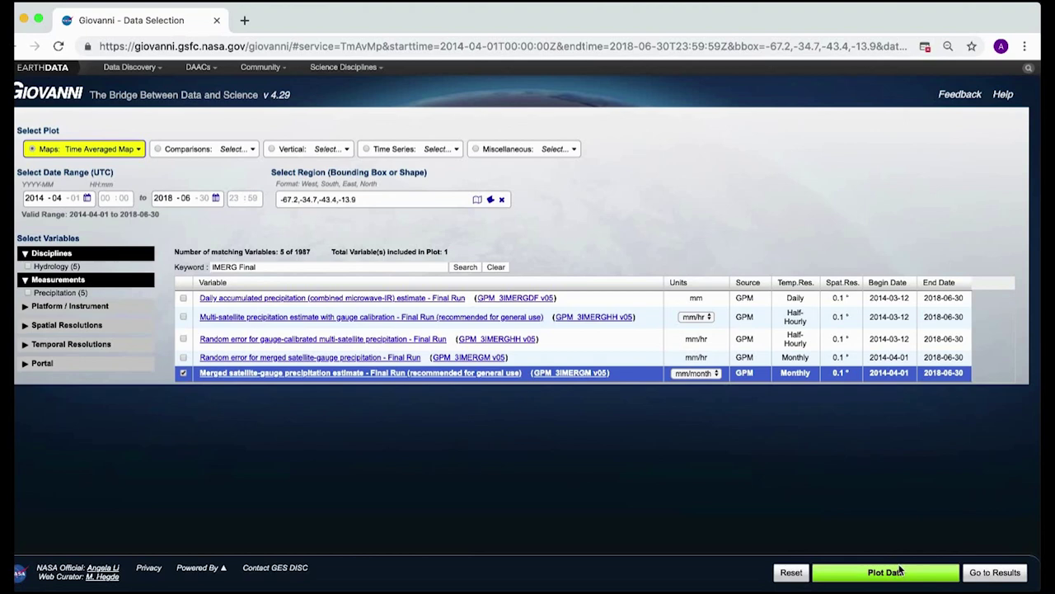
left_click(954, 572)
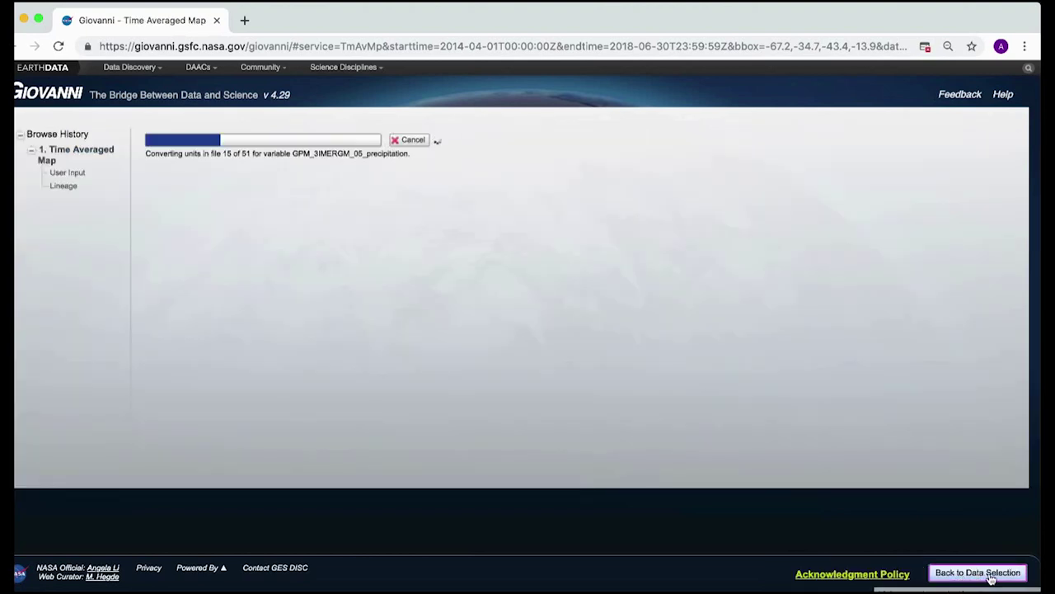
left_click(981, 575)
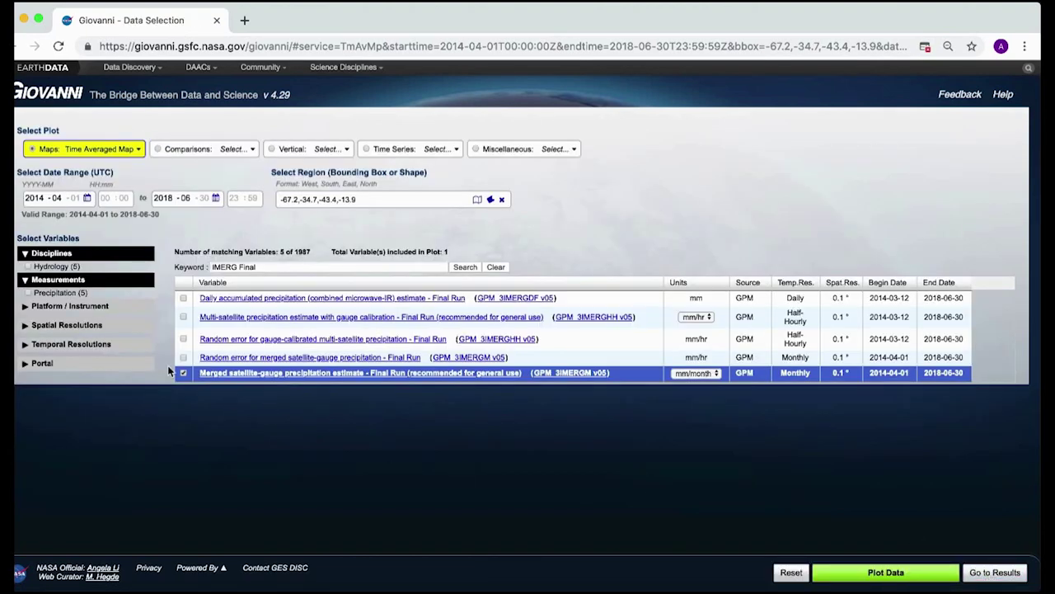
left_click(452, 152)
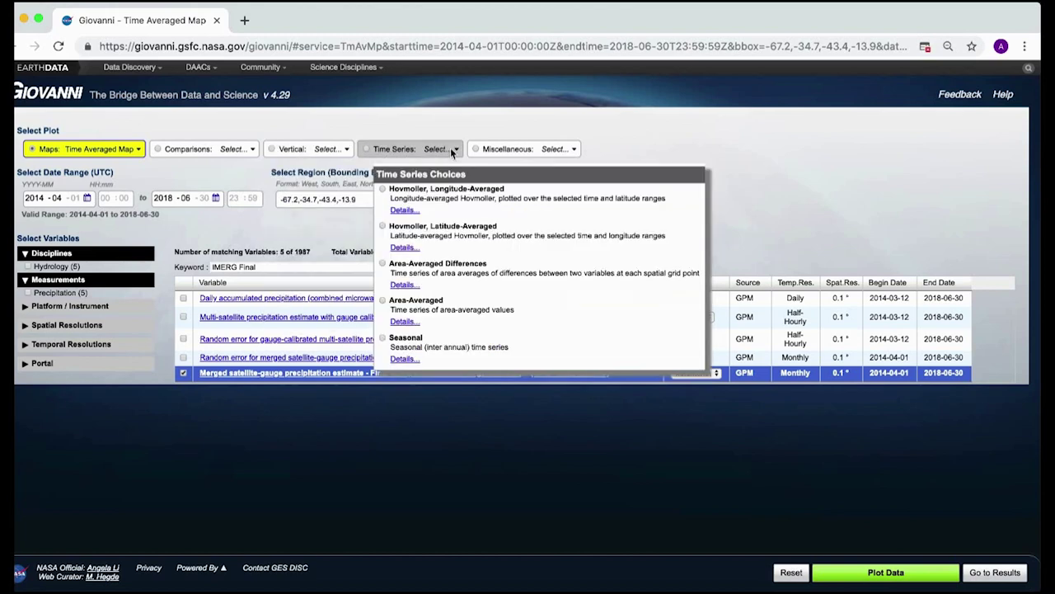
left_click(450, 148)
left_click(429, 154)
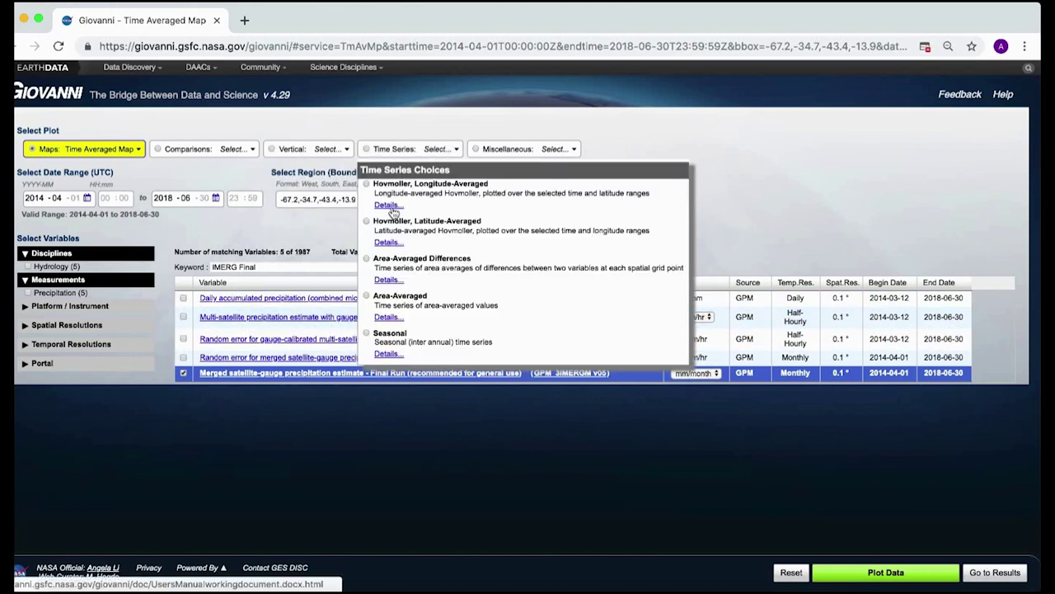
left_click(368, 301)
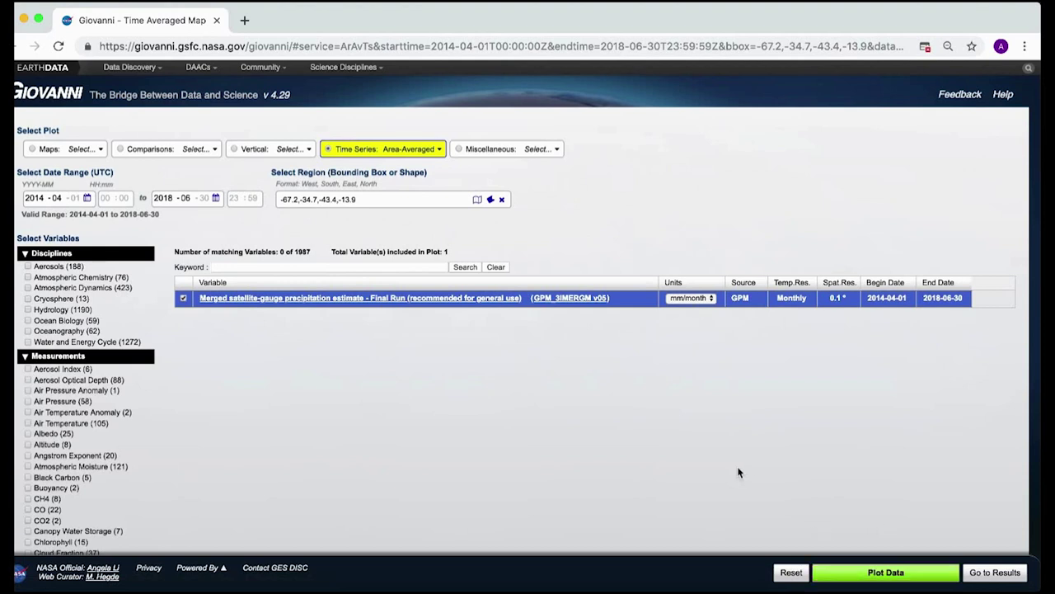
left_click(373, 155)
left_click(854, 577)
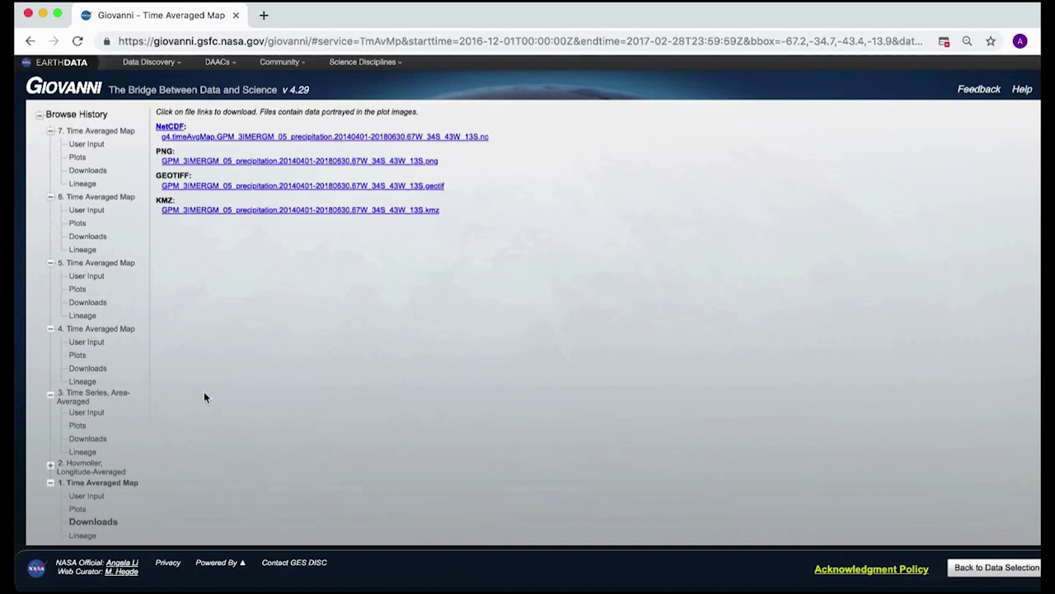
View the plot of the third result, the area-averaged time series, and leave that browser window
left_click(79, 425)
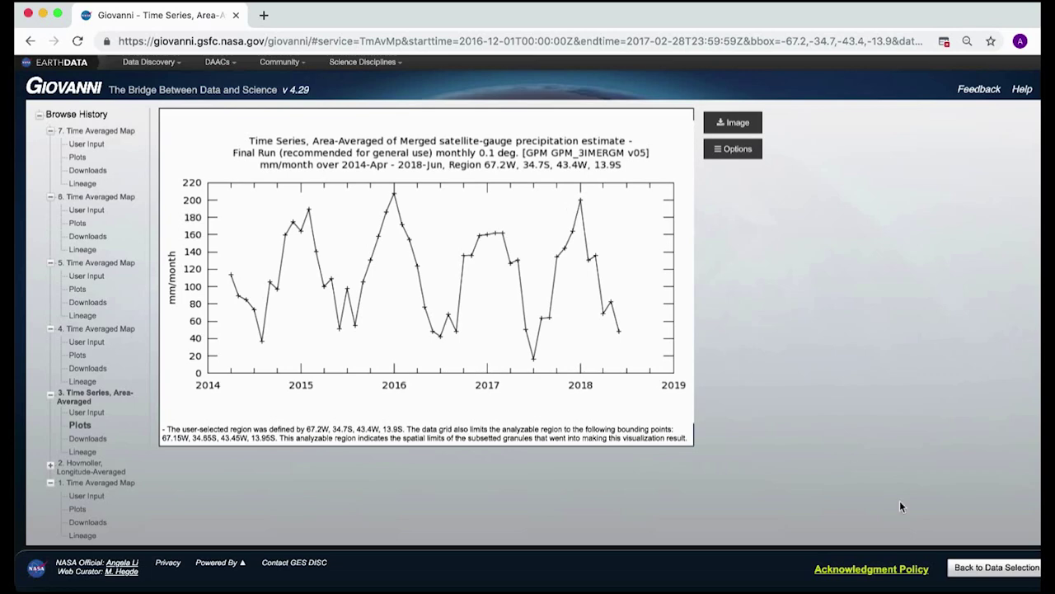
left_click(43, 15)
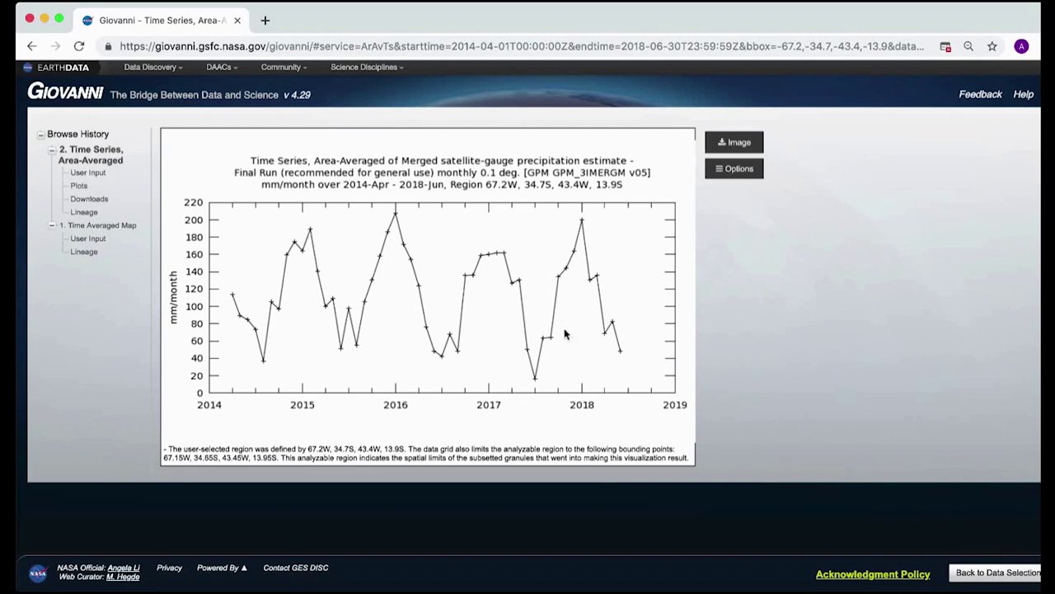
Return to the data selection, deselect the merged satellite-gauge precipitation variable and search the variables for GLDAS_NOAH025_M_2.1
left_click(997, 572)
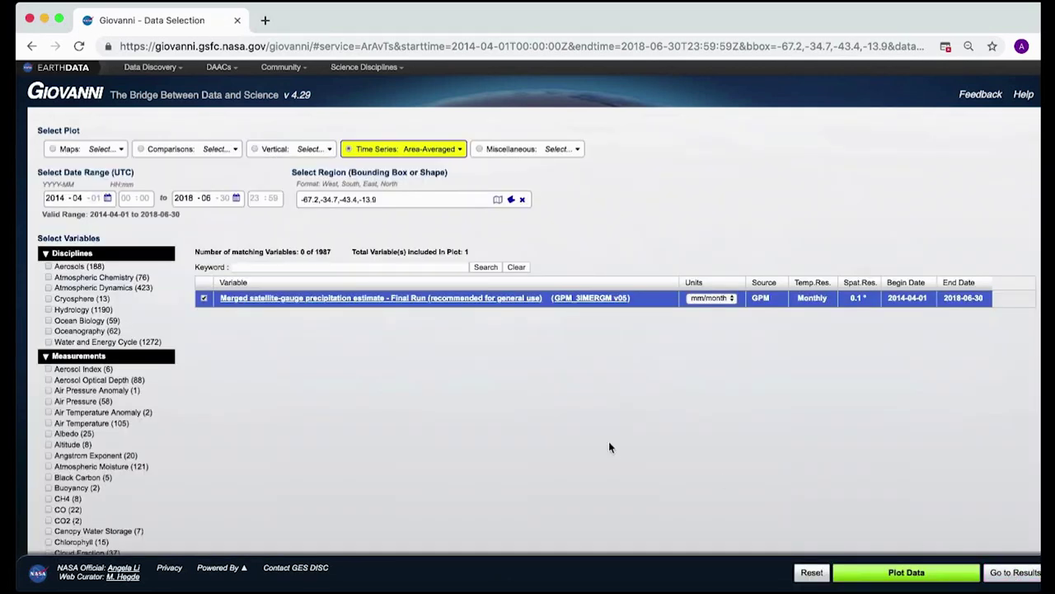
left_click(284, 267)
type("G")
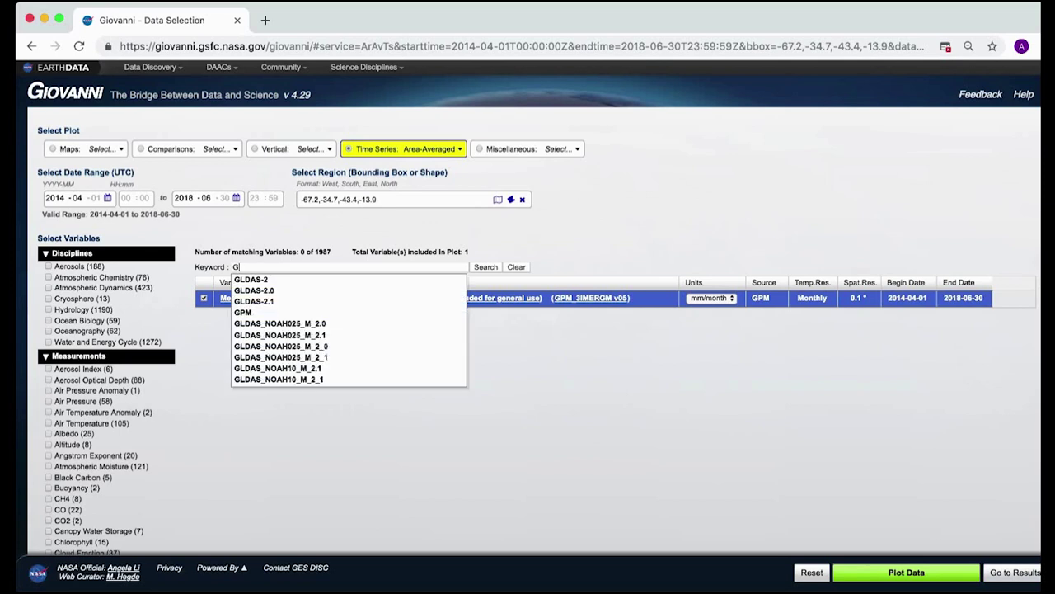
type("LDAS")
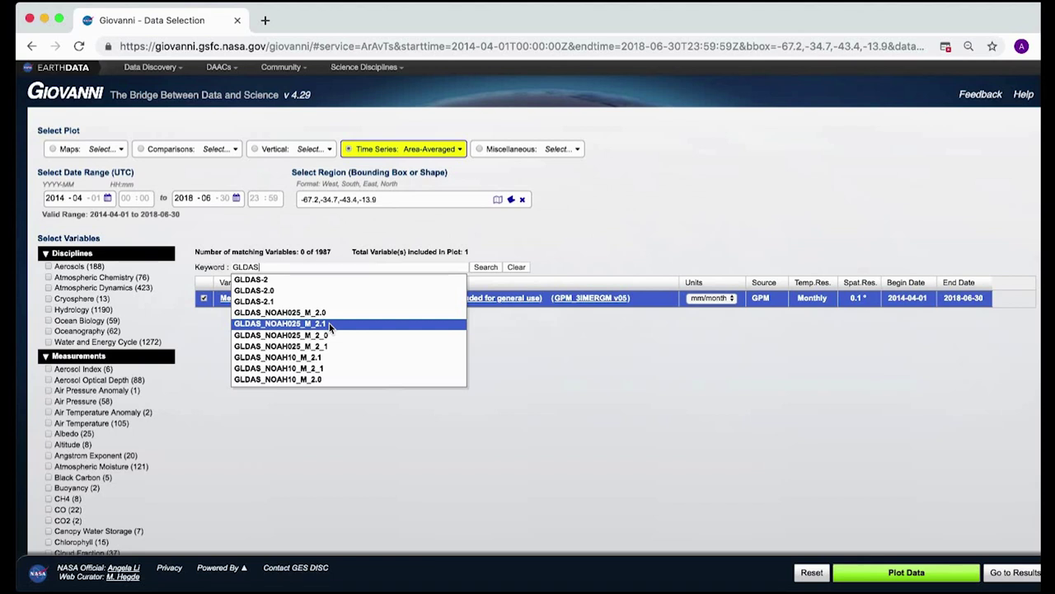
left_click(288, 325)
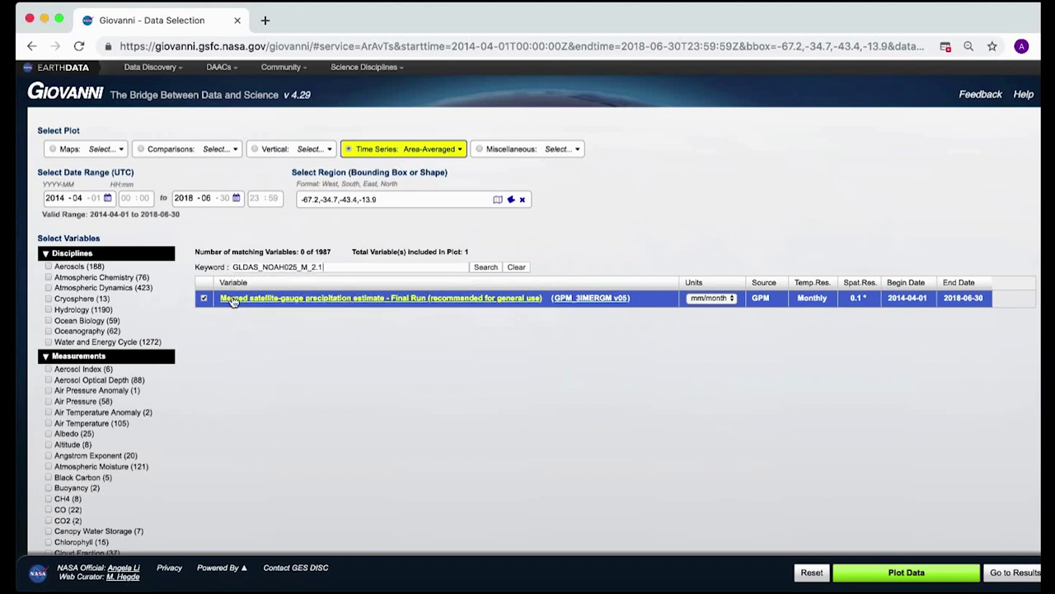
left_click(206, 297)
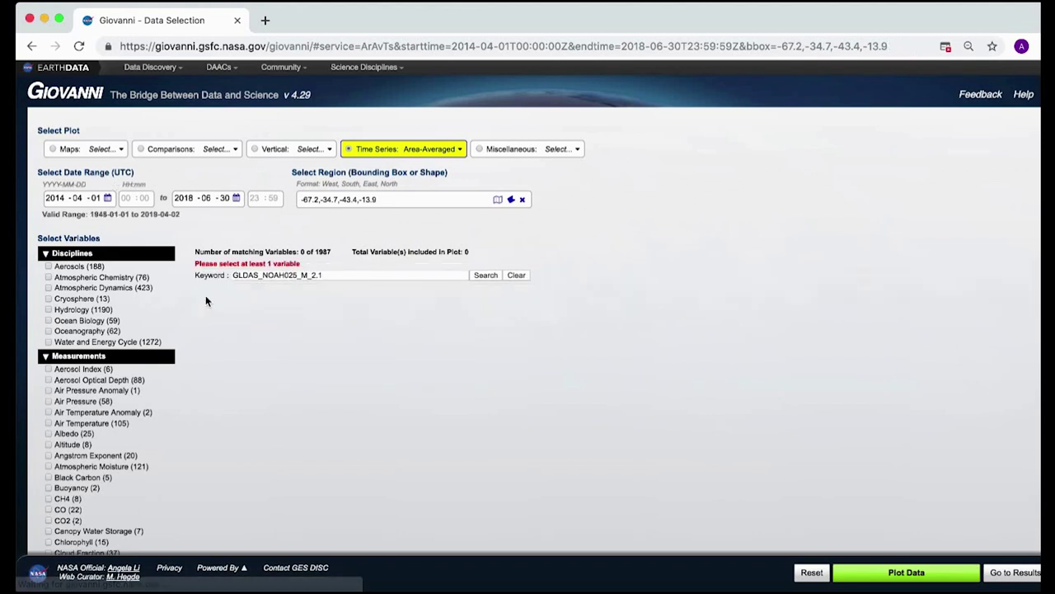
left_click(485, 275)
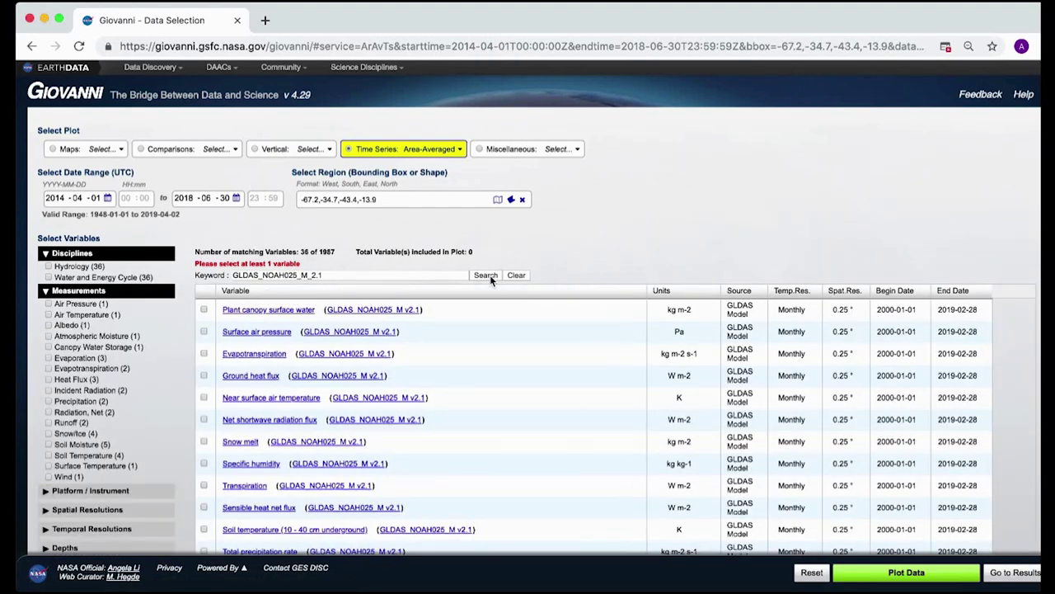
Look through the GLDAS_NOAH025_M v2.1 variables and select Evapotranspiration and Total precipitation rate
scroll(572, 255, "down", 4)
scroll(574, 258, "down", 6)
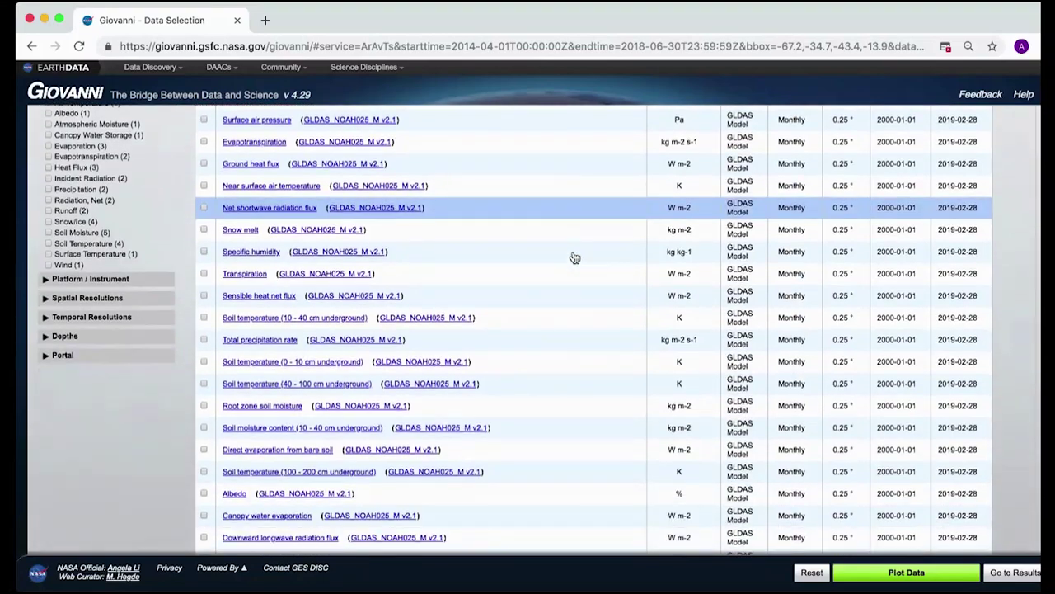
scroll(573, 257, "down", 5)
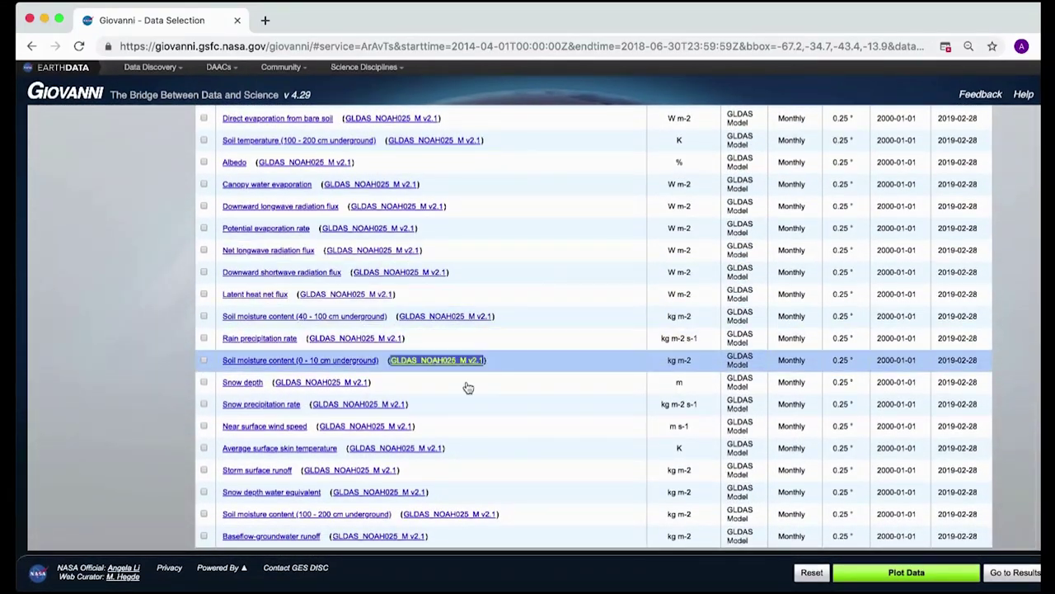
scroll(466, 384, "up", 5)
scroll(467, 384, "up", 7)
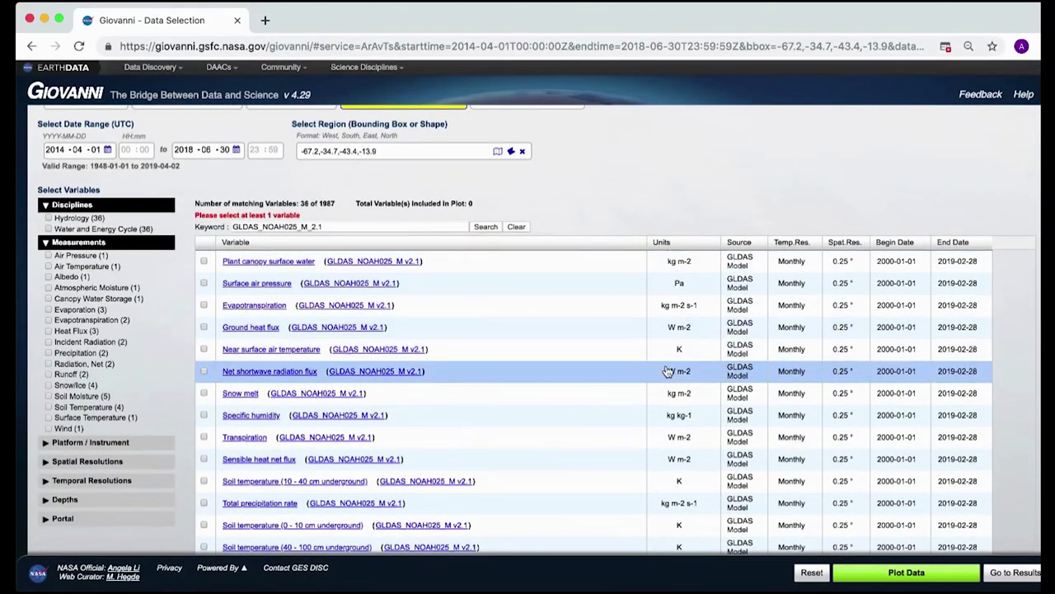
left_click(204, 306)
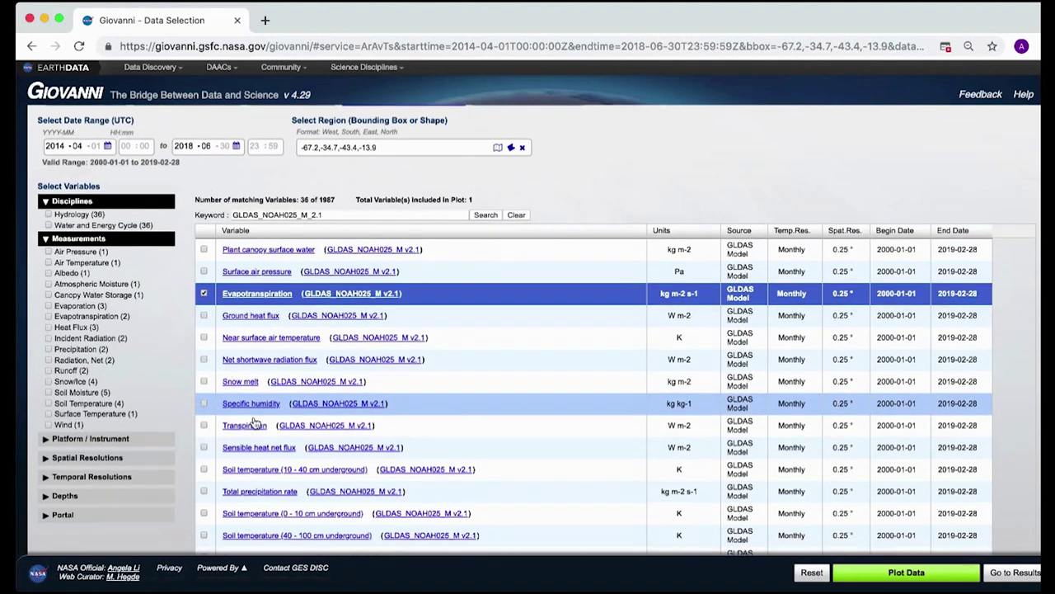
scroll(255, 420, "down", 5)
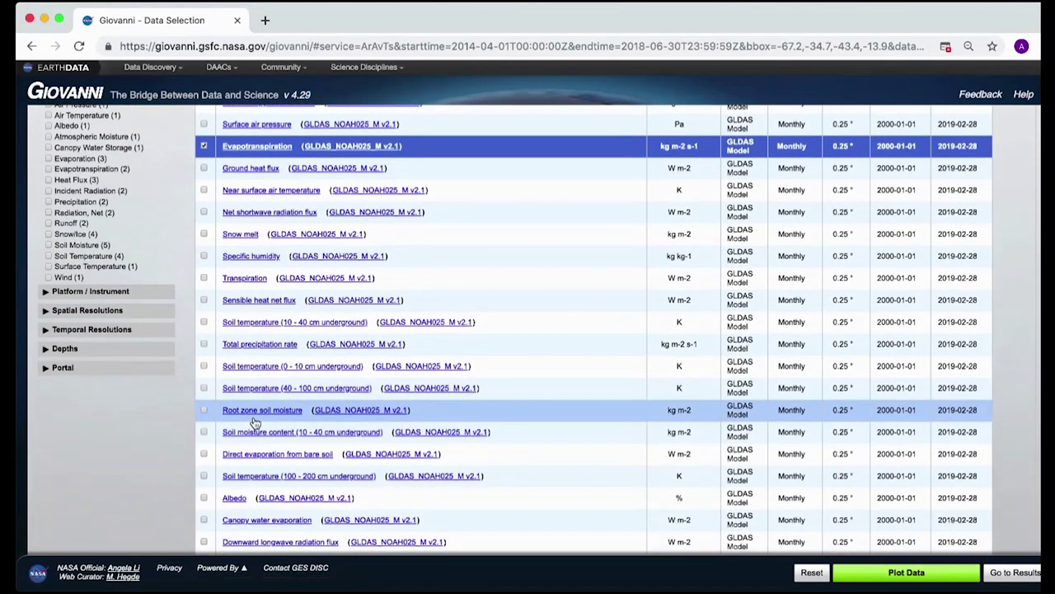
left_click(203, 344)
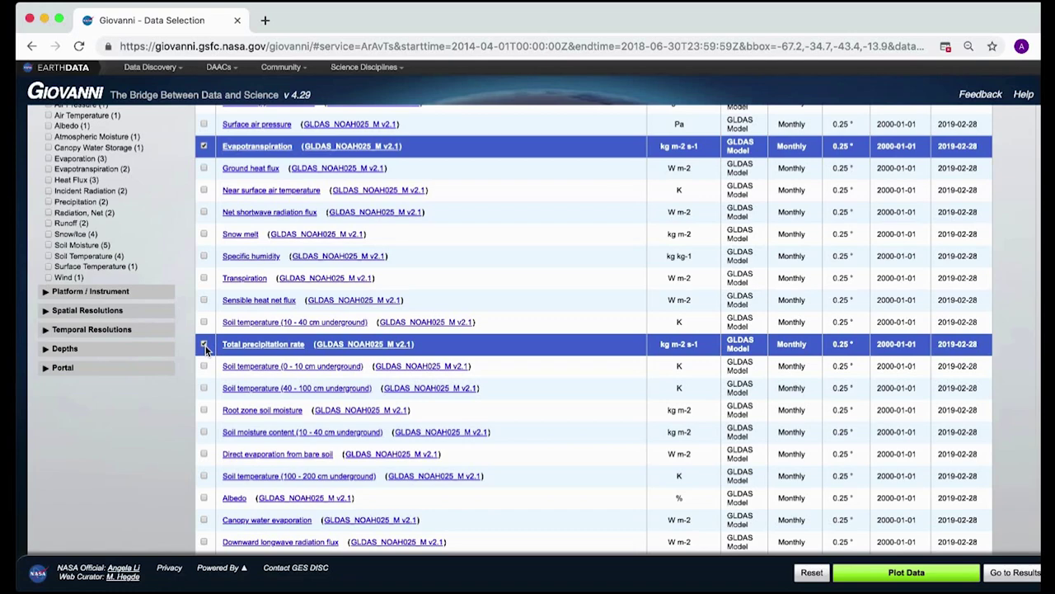
Add Storm surface runoff and Baseflow-groundwater runoff to the selected GLDAS variables
scroll(206, 350, "down", 3)
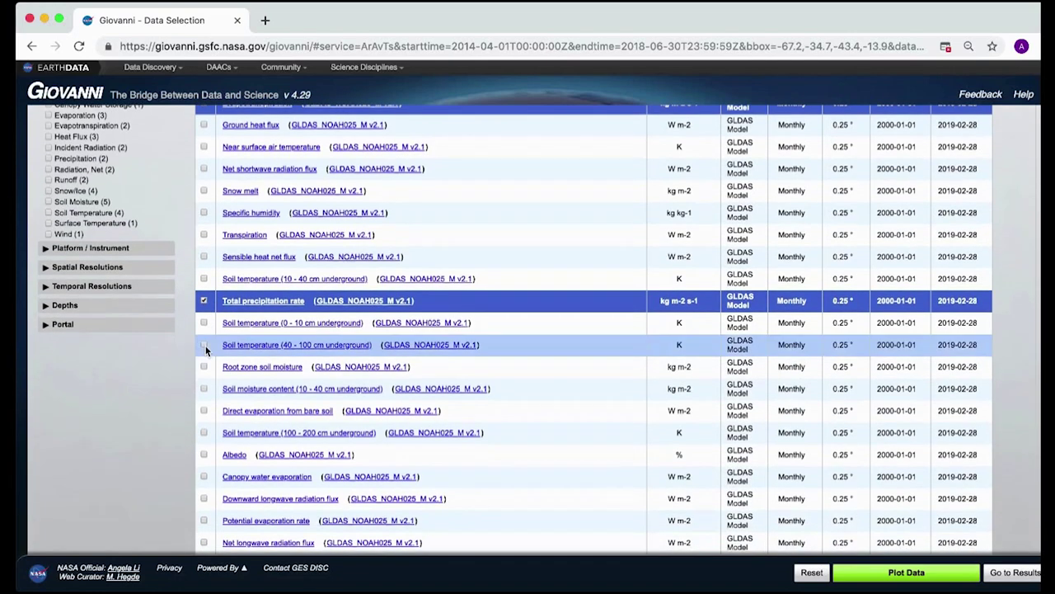
scroll(206, 350, "down", 5)
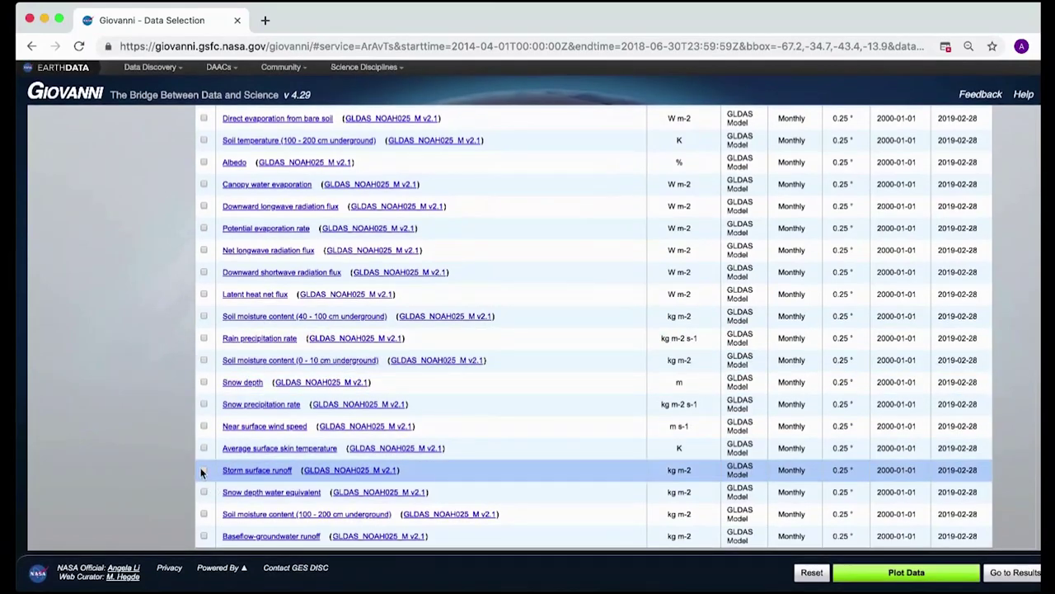
left_click(203, 470)
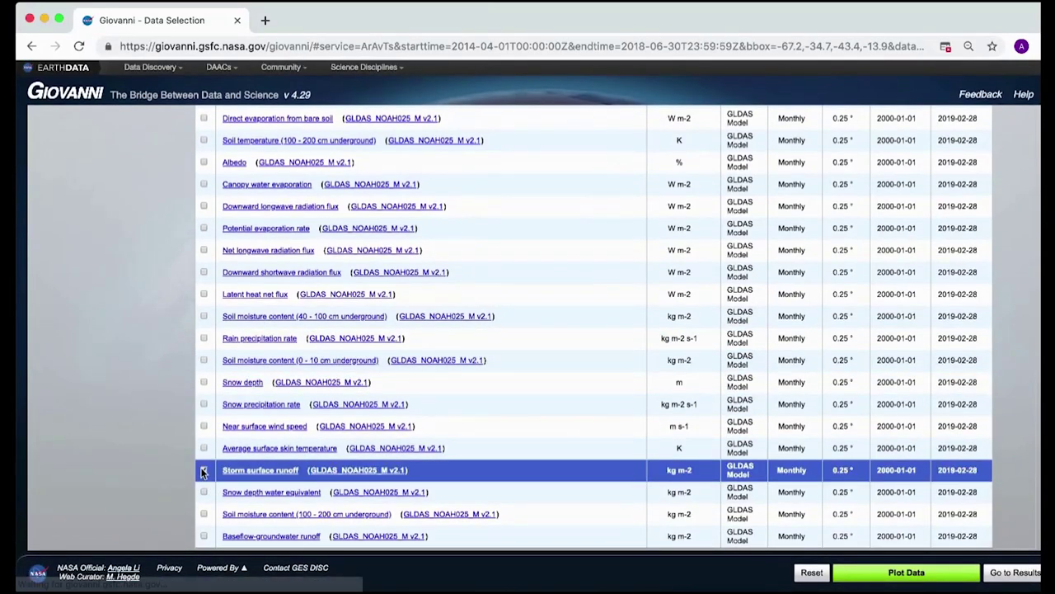
left_click(204, 537)
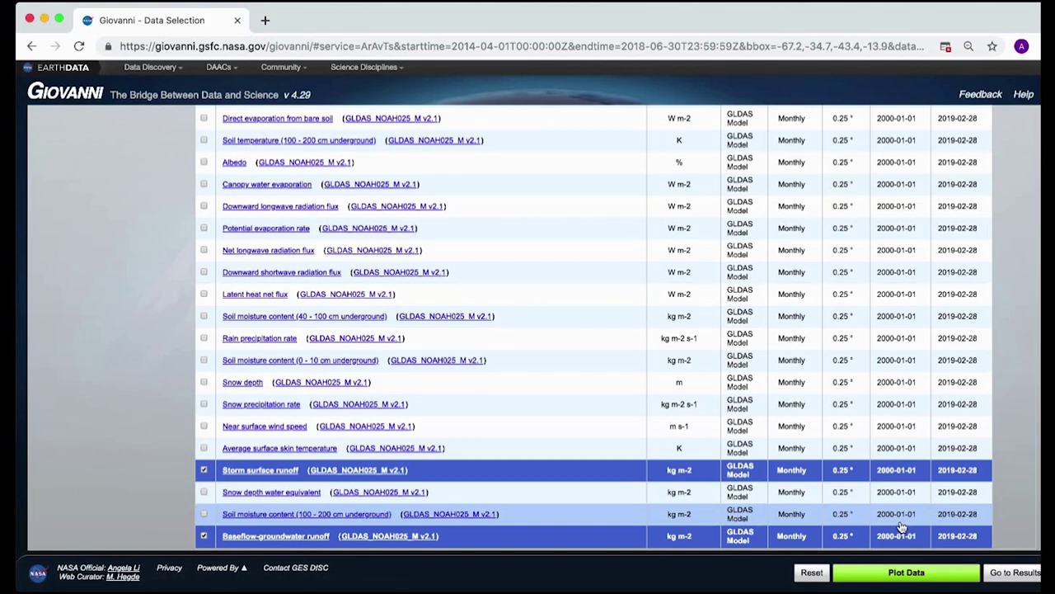
Set the start date of the date range to January 2017
scroll(899, 291, "up", 5)
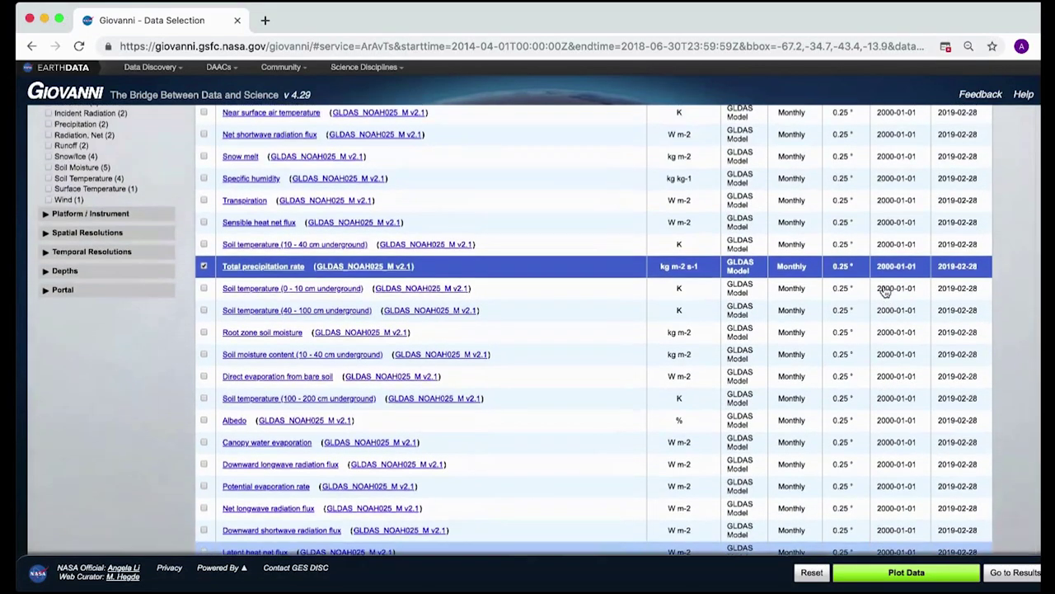
scroll(884, 291, "up", 5)
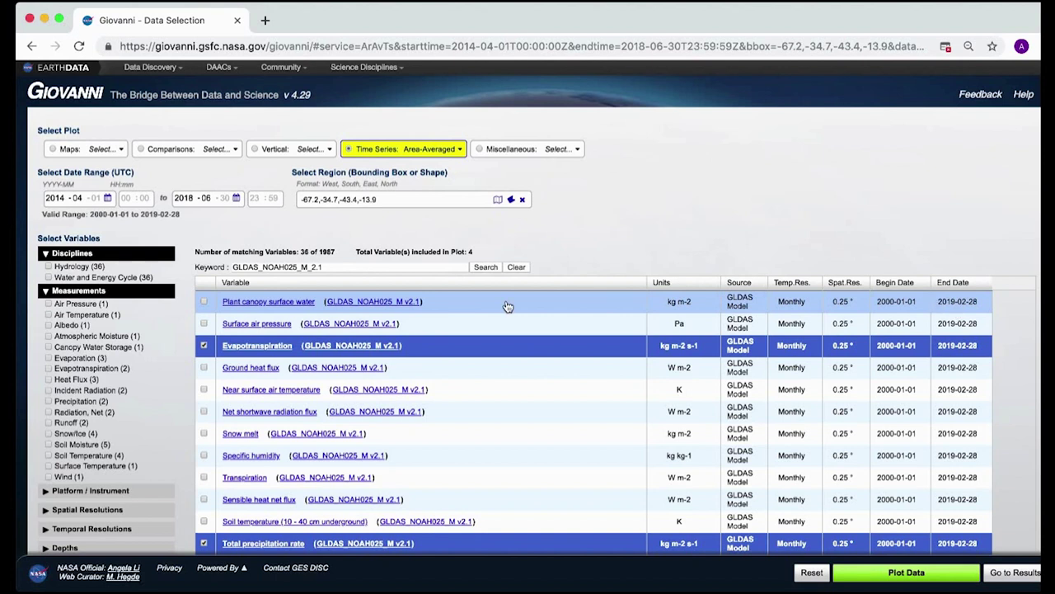
left_click(107, 202)
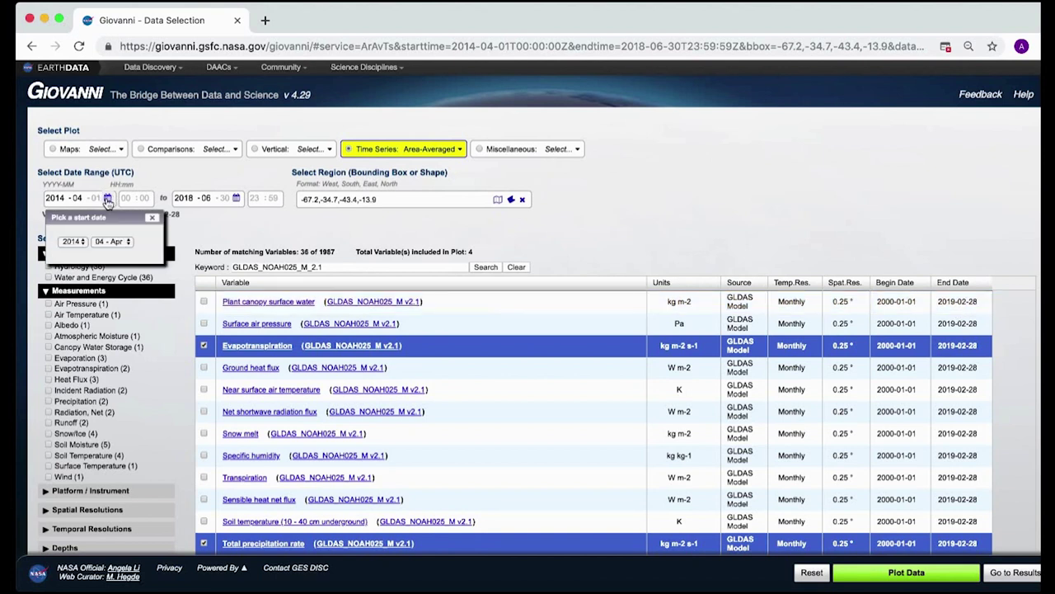
left_click(78, 239)
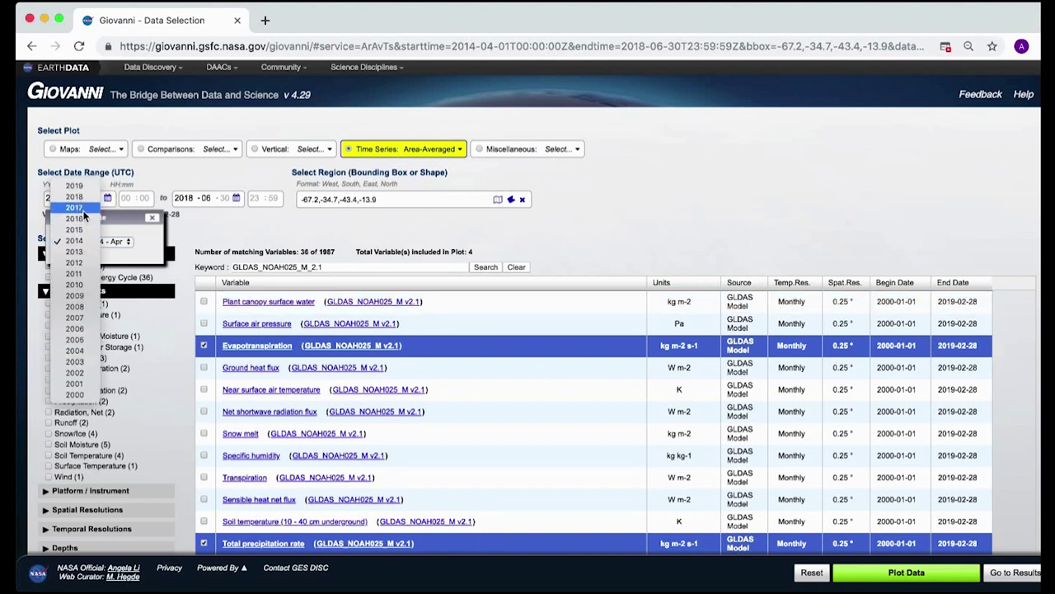
left_click(83, 207)
left_click(130, 246)
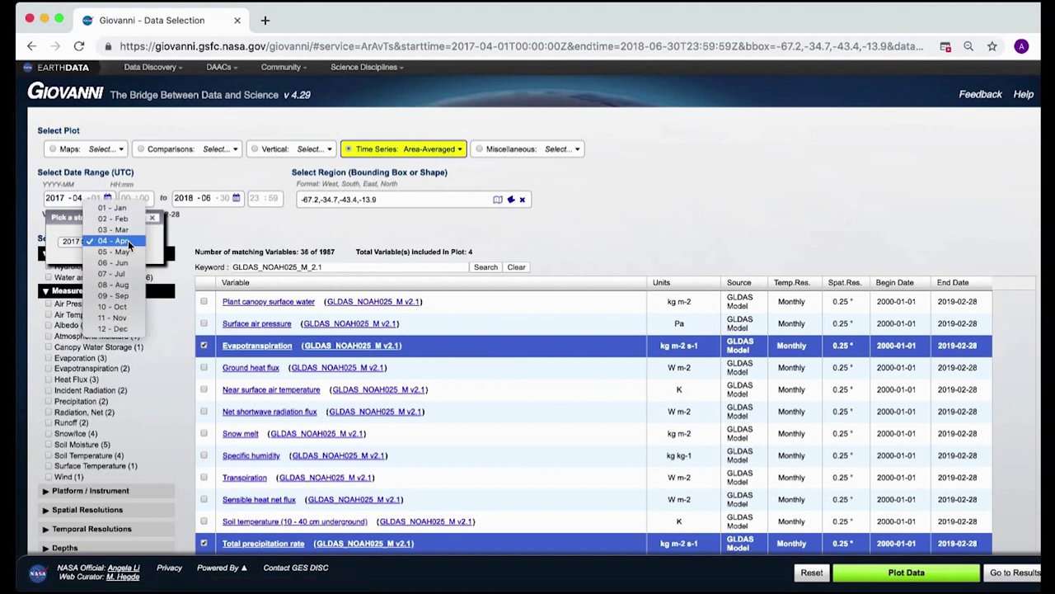
Set the end date of the date range to December 2017 and close the date picker
left_click(234, 199)
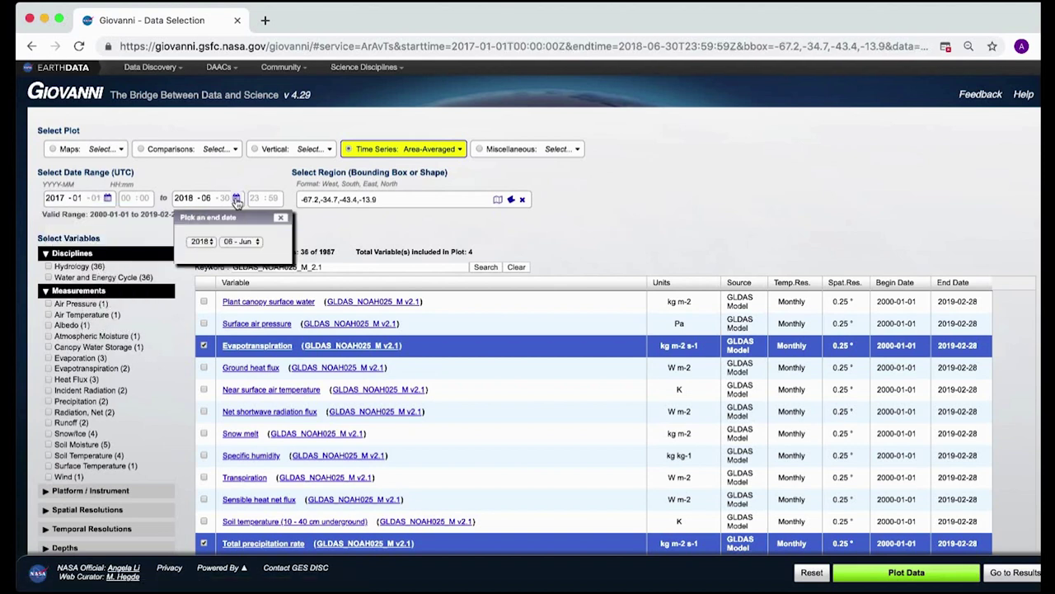
left_click(210, 242)
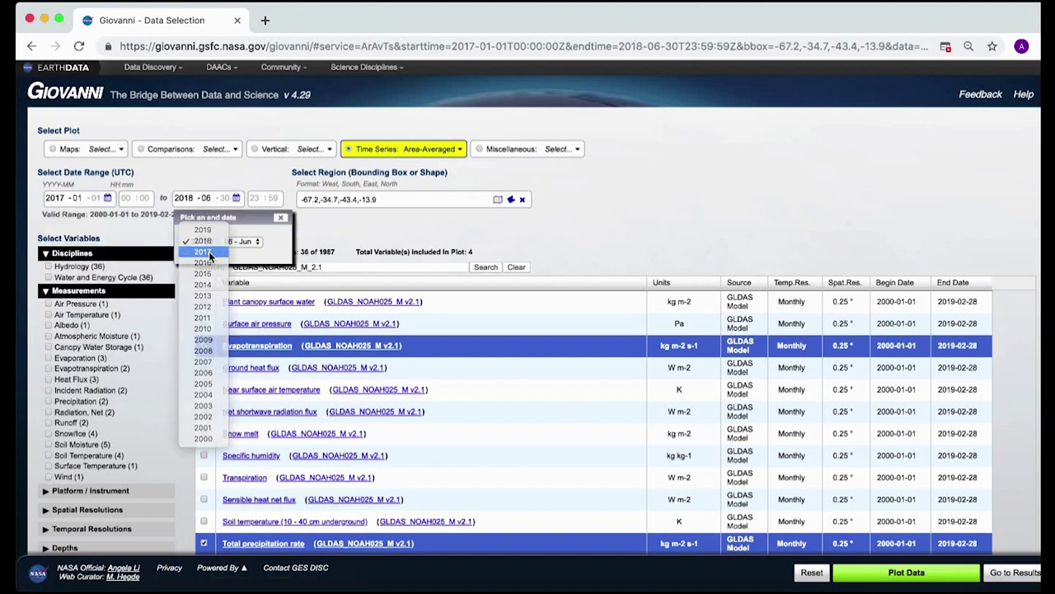
left_click(207, 252)
left_click(247, 242)
left_click(248, 307)
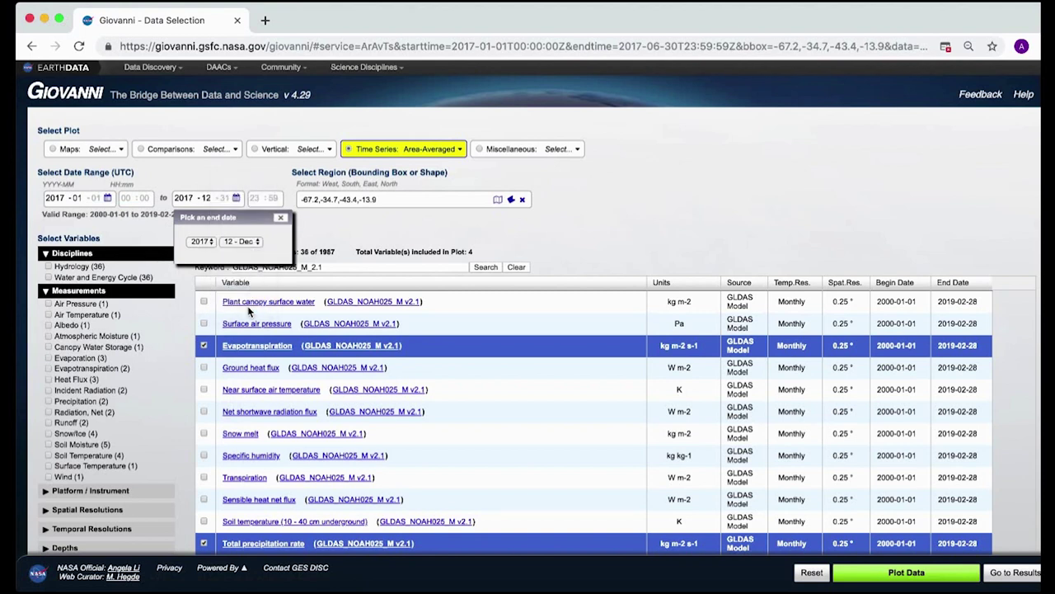
left_click(281, 218)
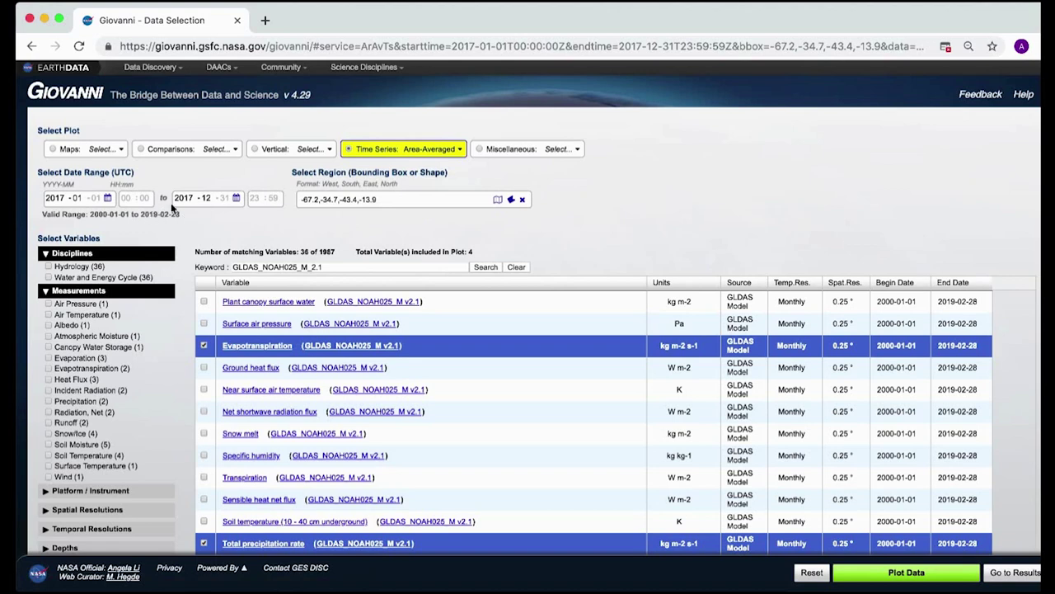
Change the plot type for the selected GLDAS variables to Time Averaged Map
mouse_move(50, 152)
left_click(91, 183)
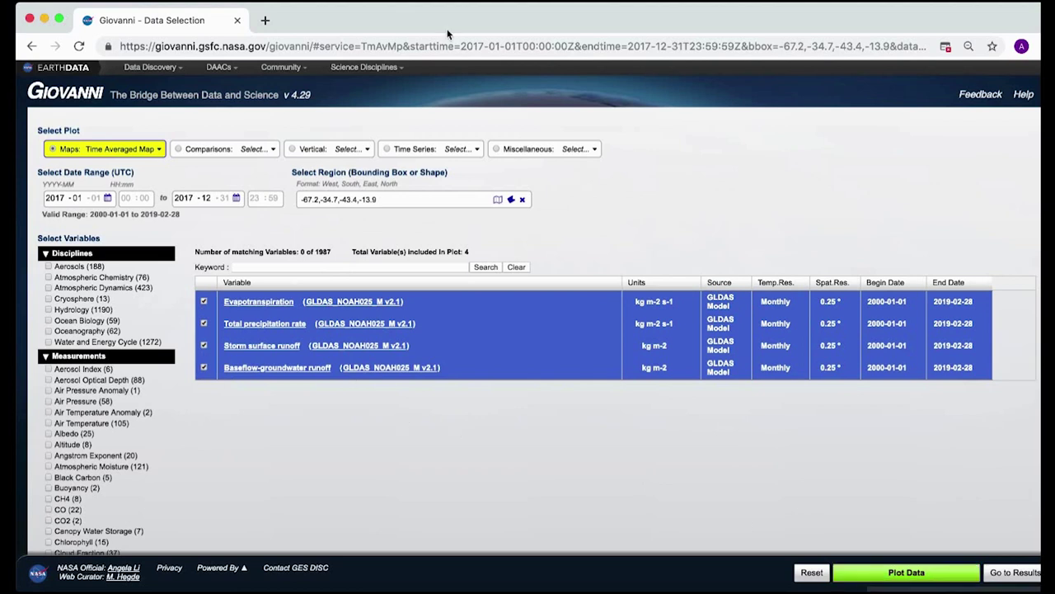
Switch to the other Giovanni browser window and open the plots of result 4, Time Averaged Map
left_click(45, 18)
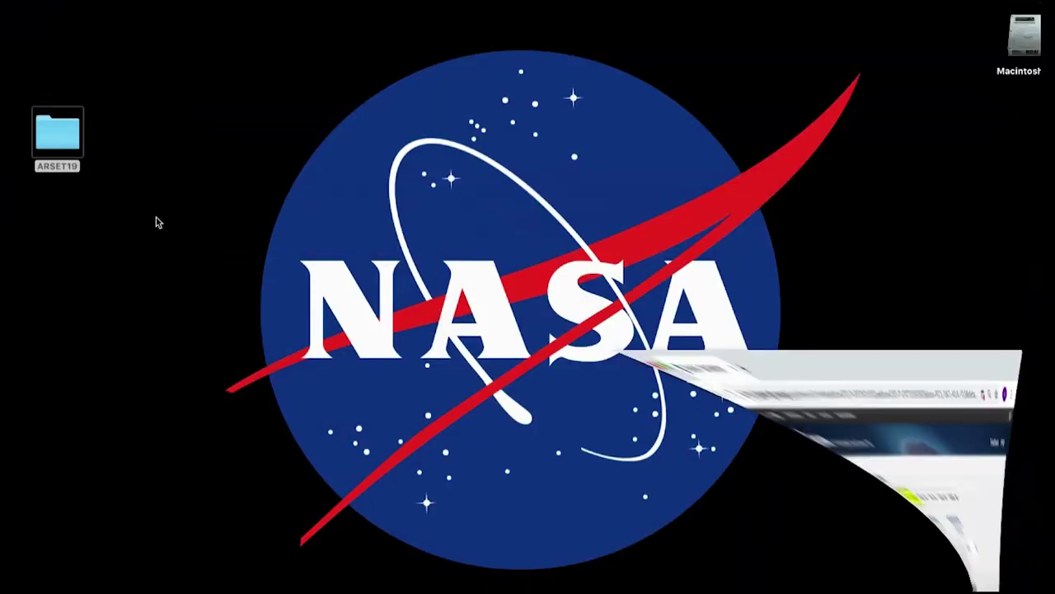
left_click(946, 589)
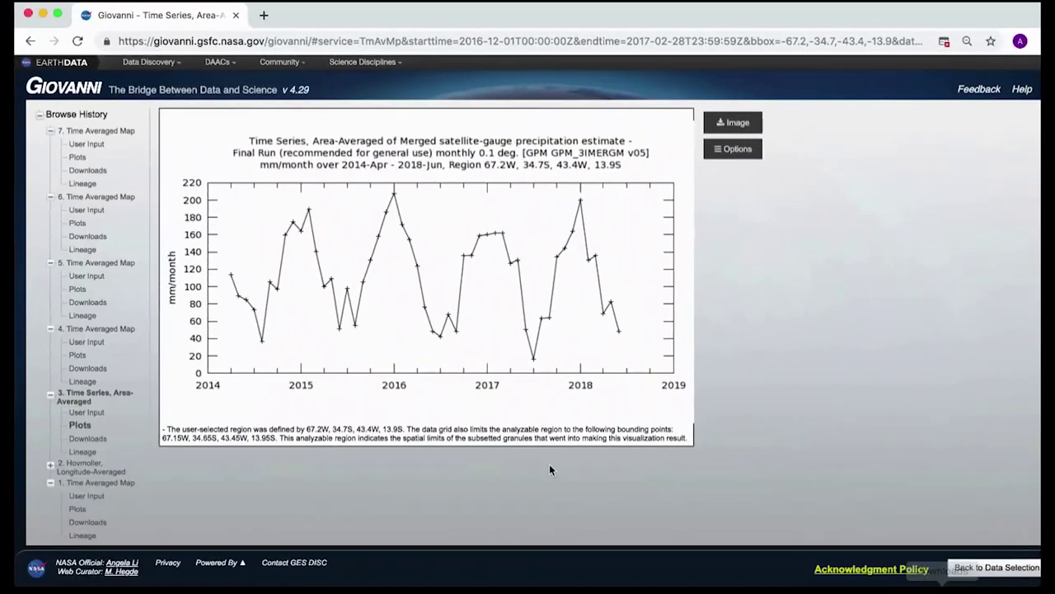
left_click(79, 355)
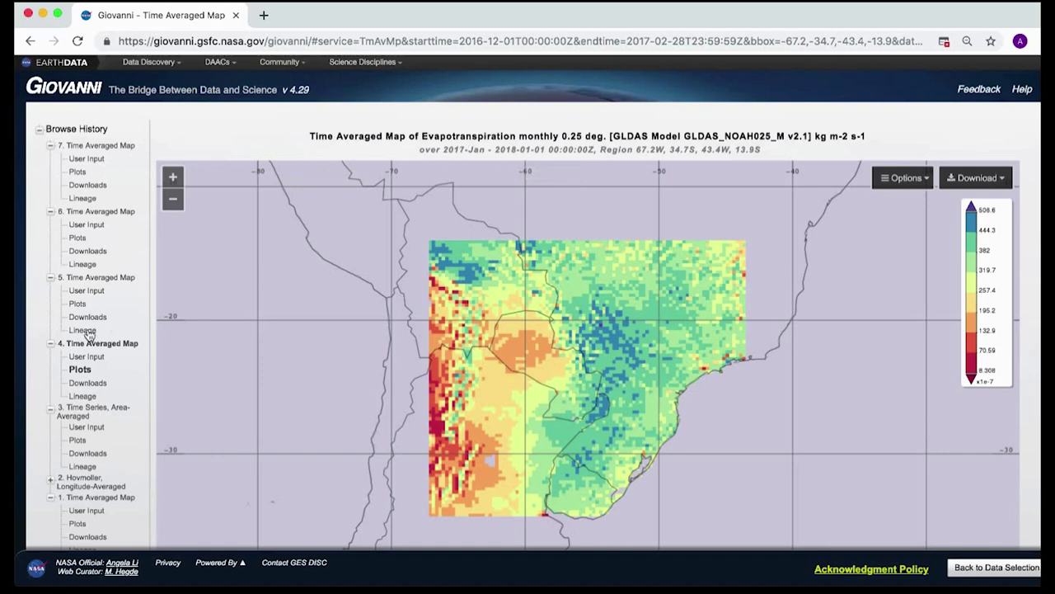
Examine the 2017 time-averaged maps of GLDAS evapotranspiration, total precipitation rate and storm surface runoff
scroll(89, 331, "down", 2)
scroll(89, 332, "up", 2)
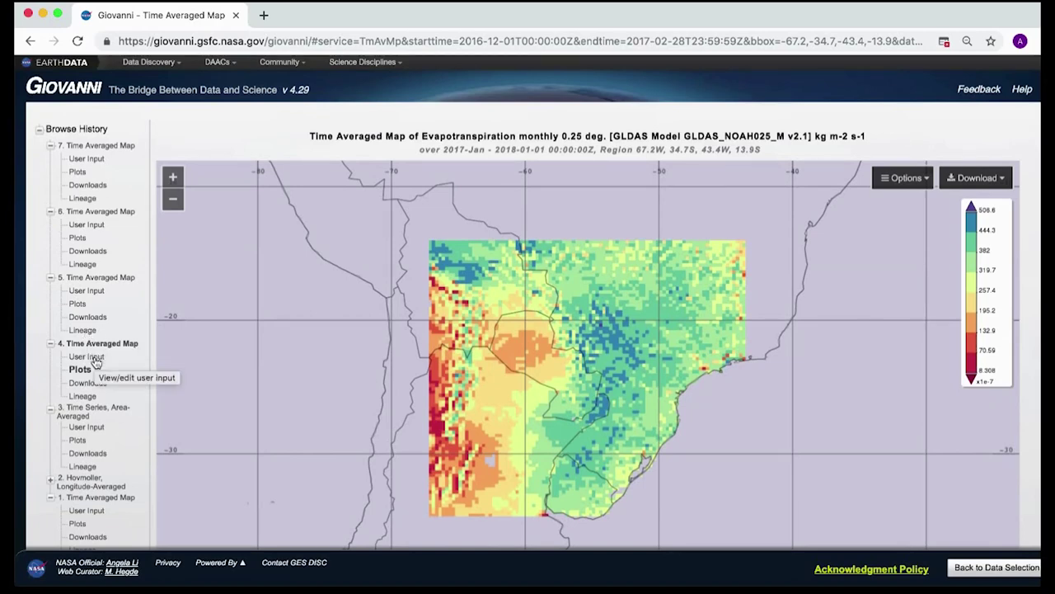
right_click(946, 290)
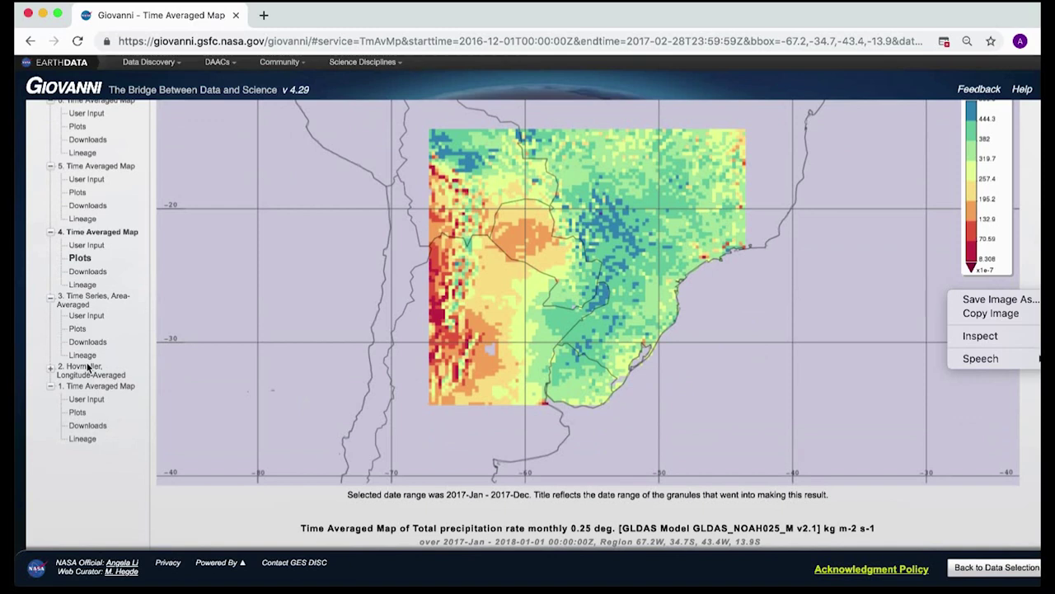
left_click(120, 268)
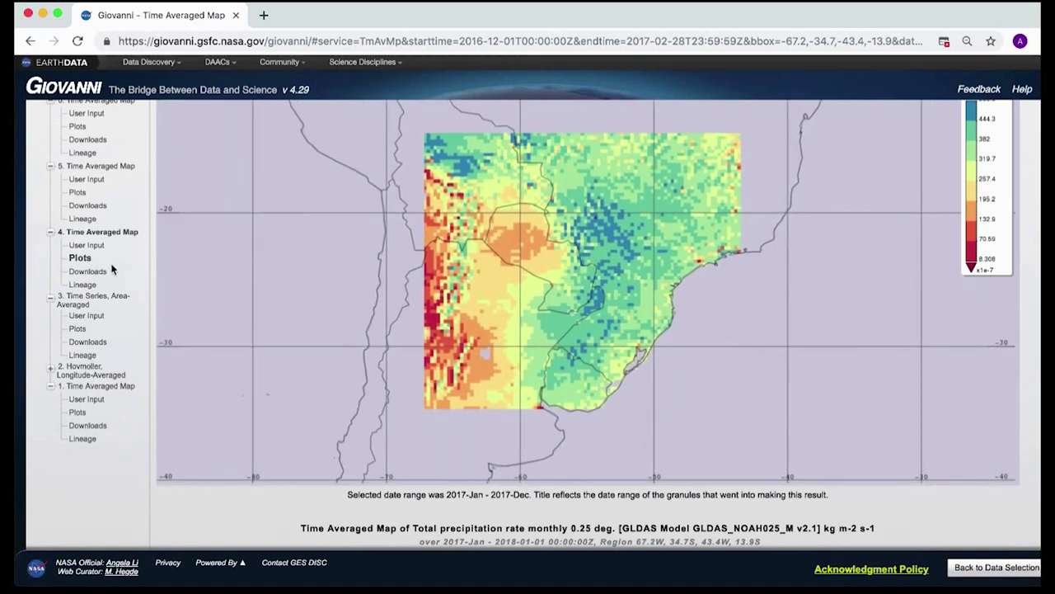
scroll(116, 281, "down", 3)
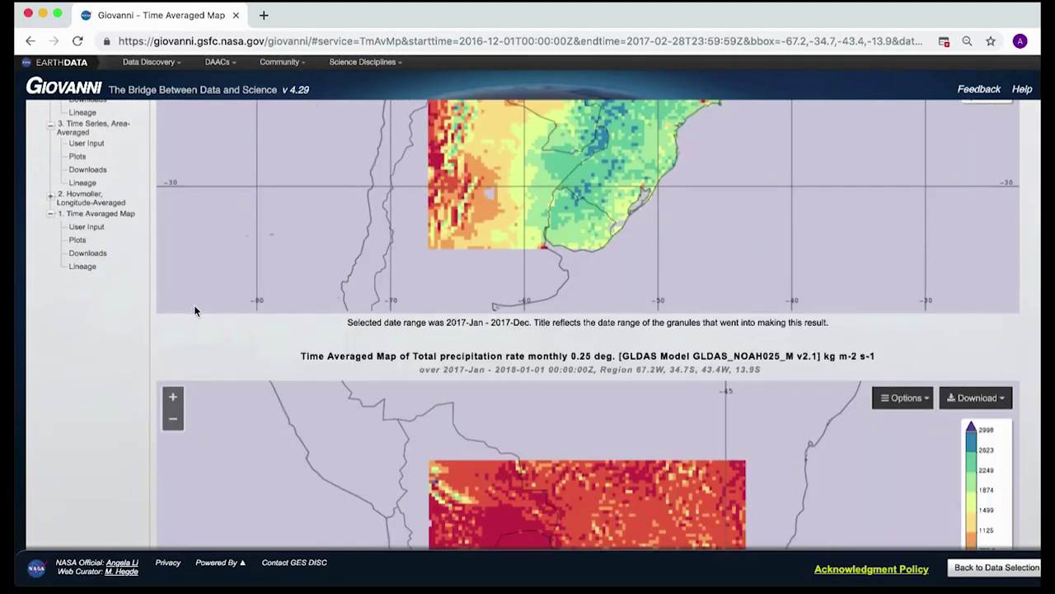
scroll(136, 356, "down", 3)
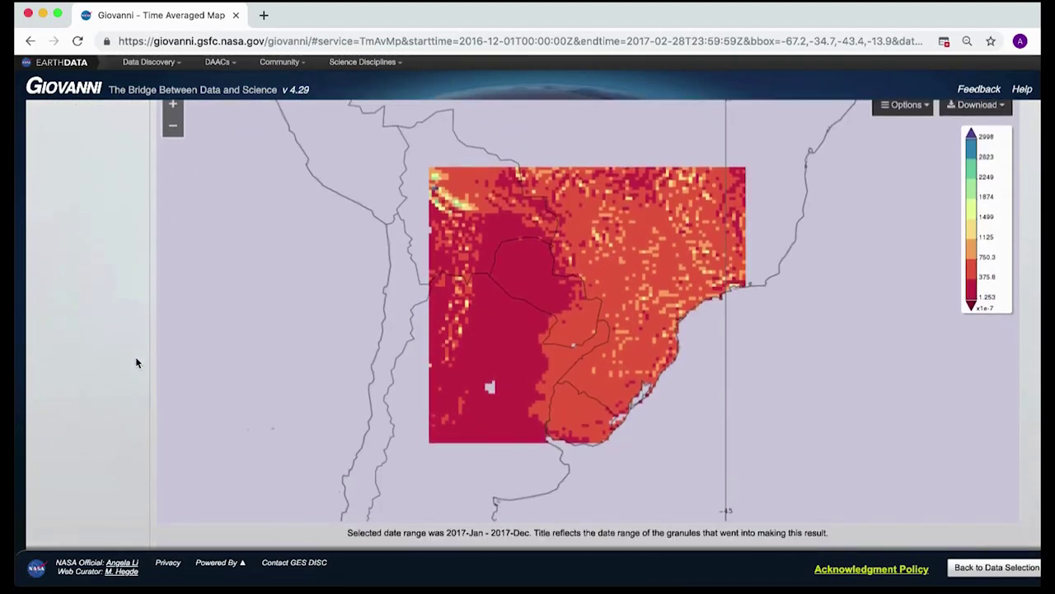
scroll(135, 362, "down", 1)
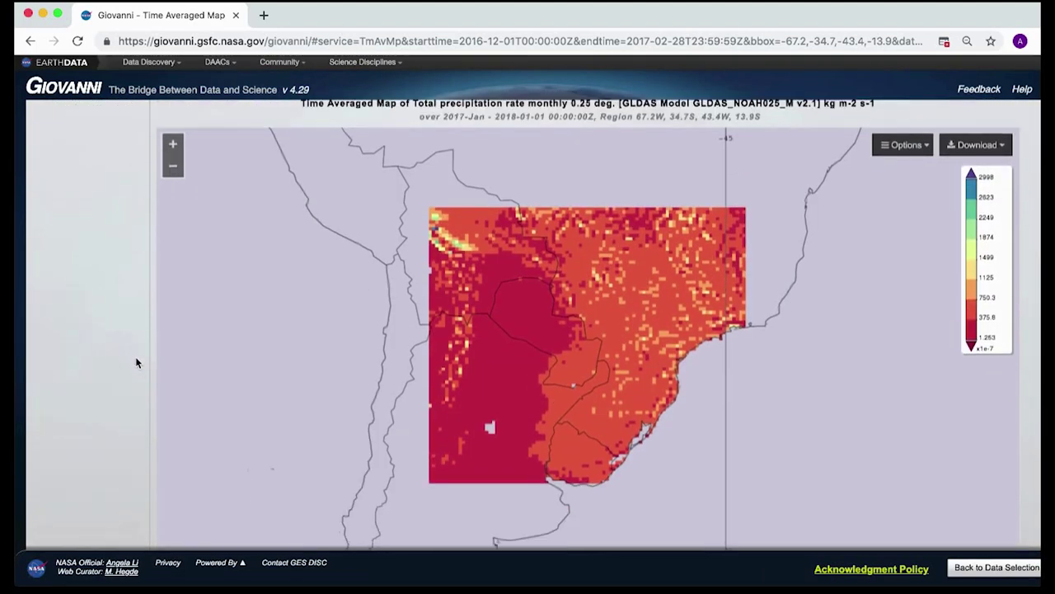
scroll(137, 362, "up", 1)
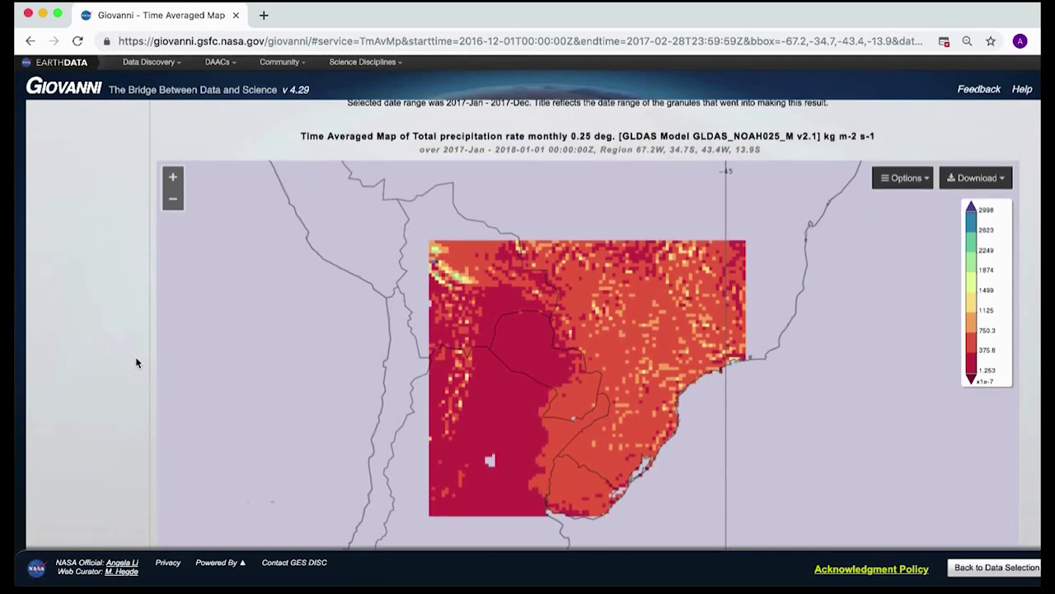
scroll(137, 362, "down", 7)
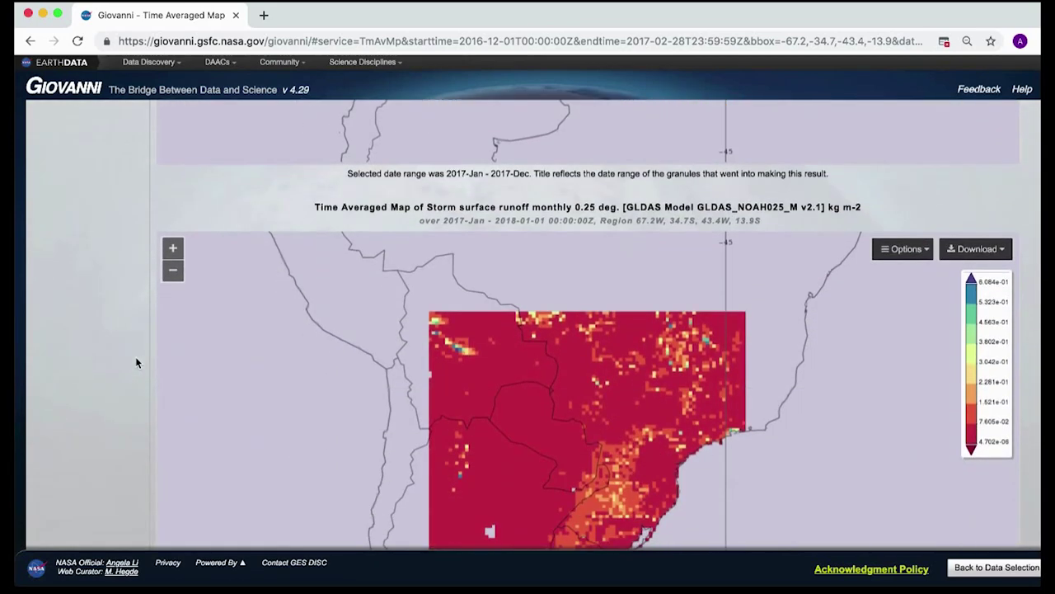
scroll(137, 363, "down", 1)
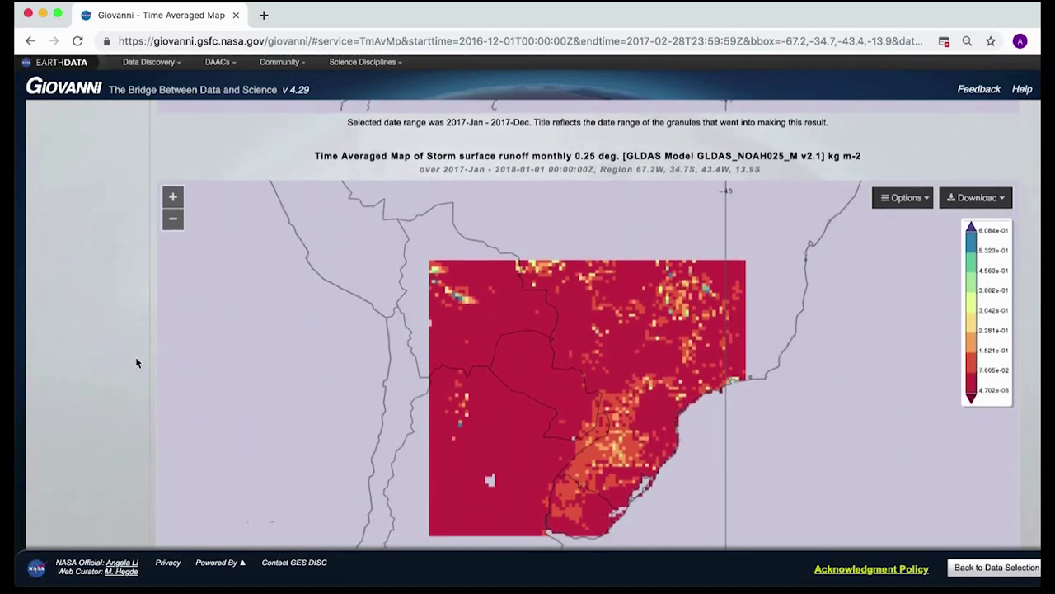
scroll(137, 363, "up", 15)
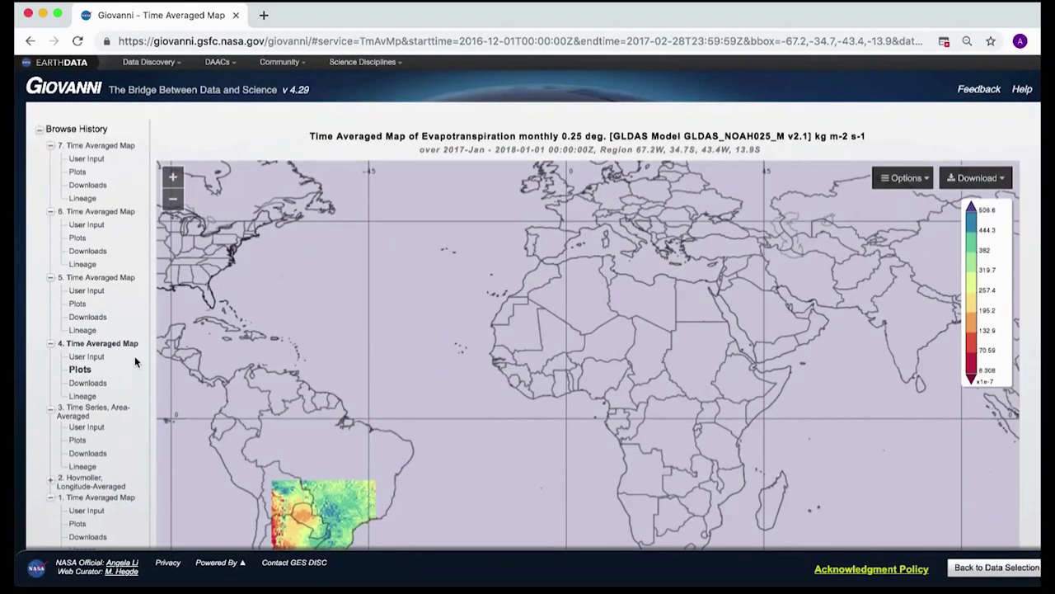
View the downloadable files of result 4, Time Averaged Map, and try saving the evapotranspiration GeoTIFF
left_click(91, 382)
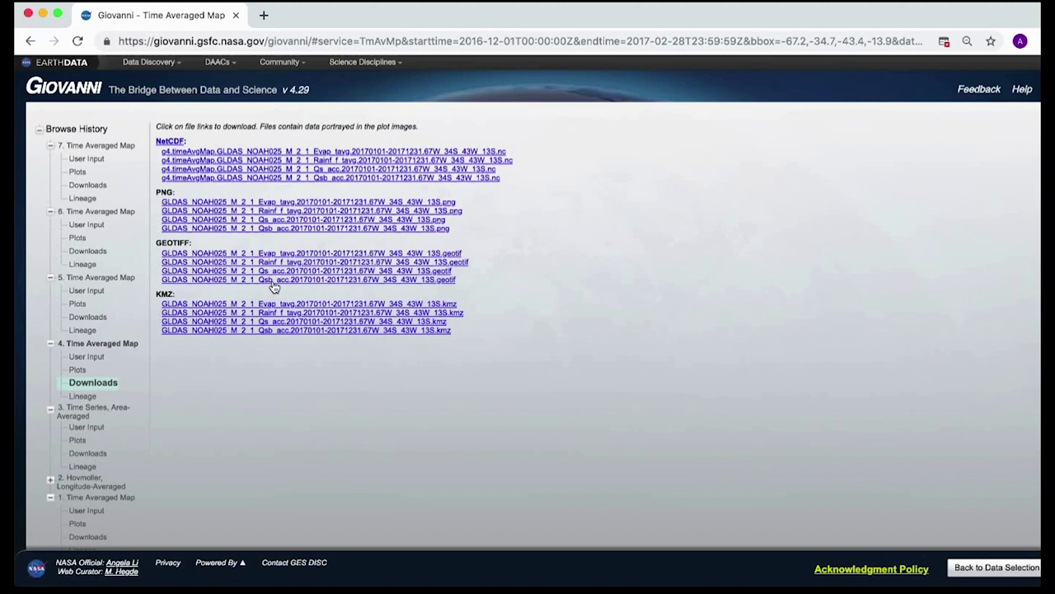
left_click(260, 255)
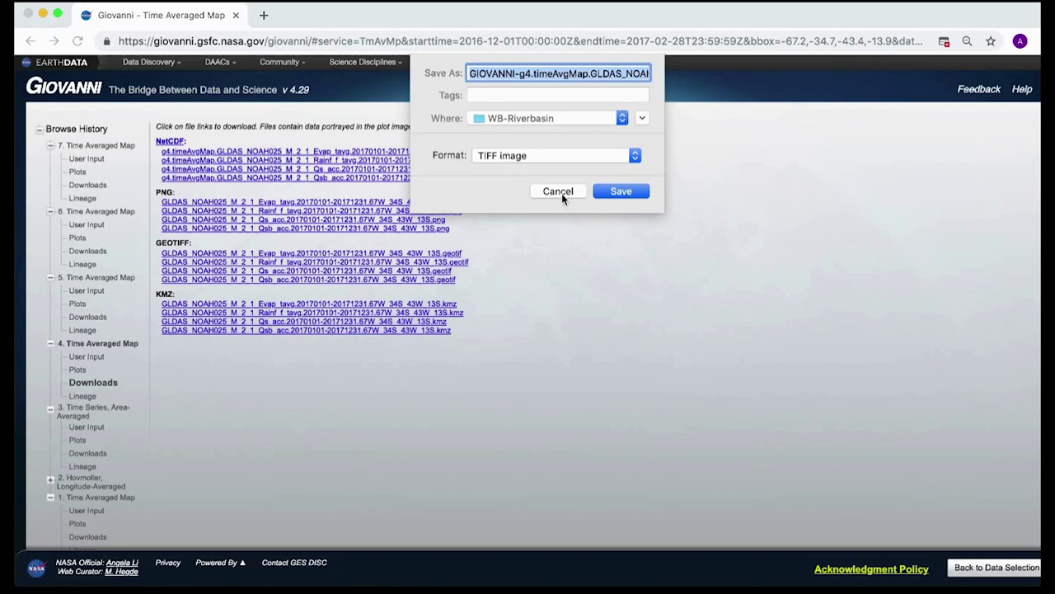
left_click(560, 192)
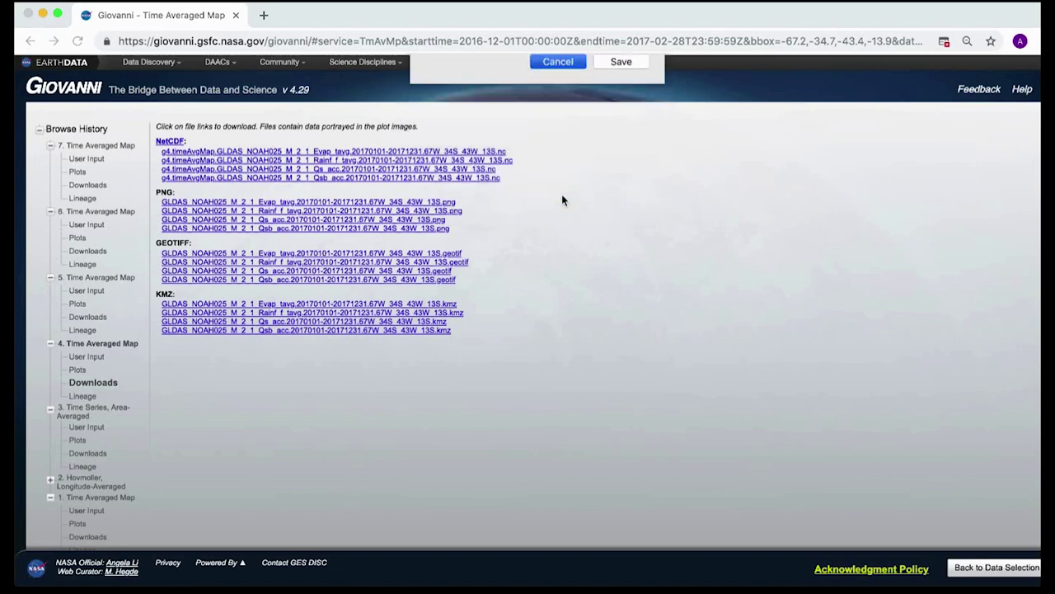
Return to the Giovanni window with the data selection page for the four GLDAS variables
left_click(43, 14)
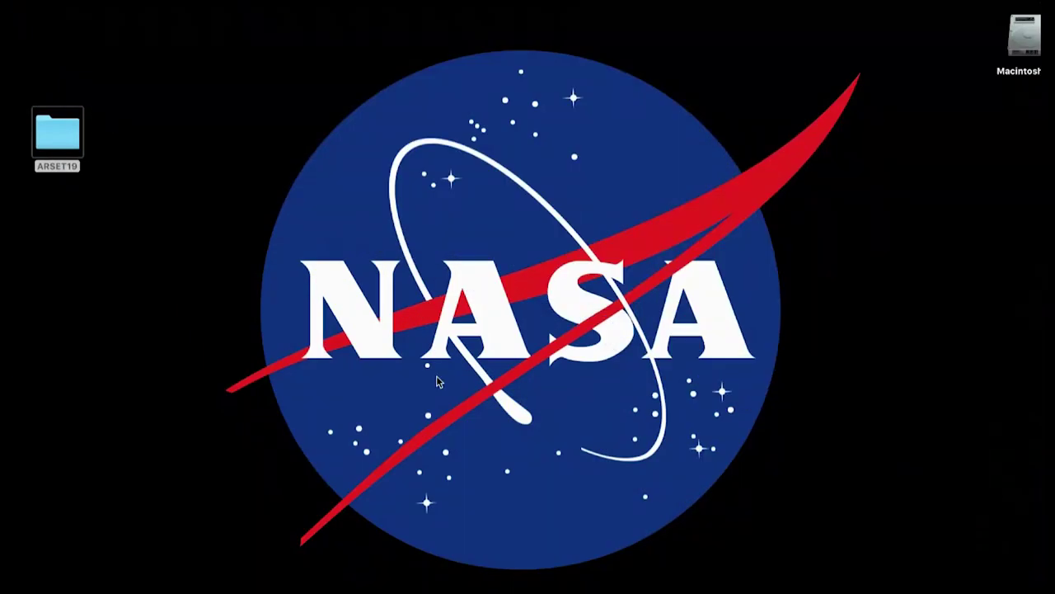
left_click(981, 577)
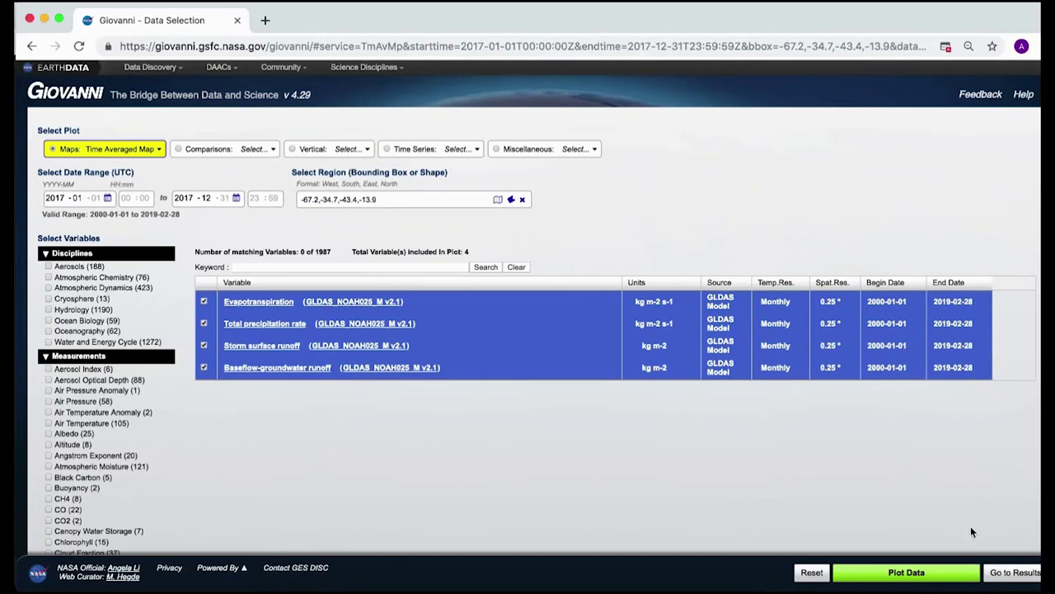
left_click(1010, 572)
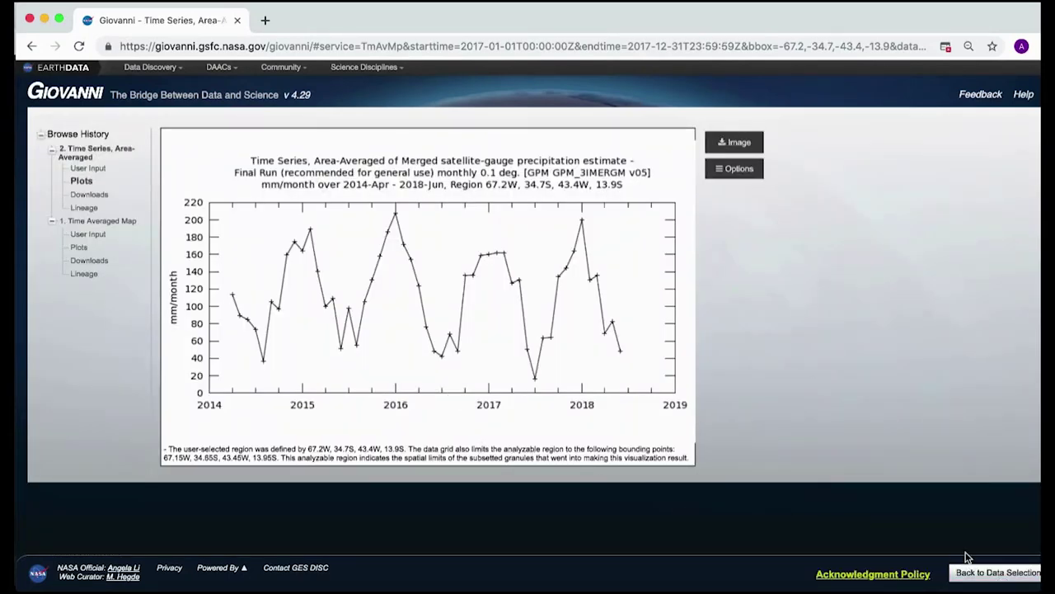
left_click(996, 572)
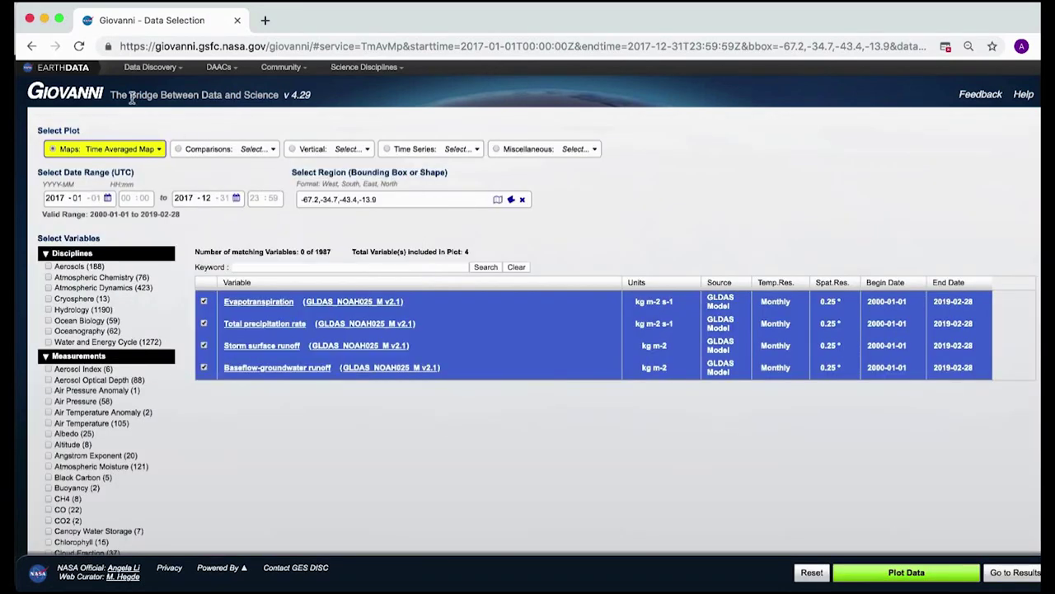
Set the date range for the time-averaged map to January 2018 through December 2018
mouse_move(104, 149)
left_click(106, 199)
left_click(107, 198)
left_click(73, 241)
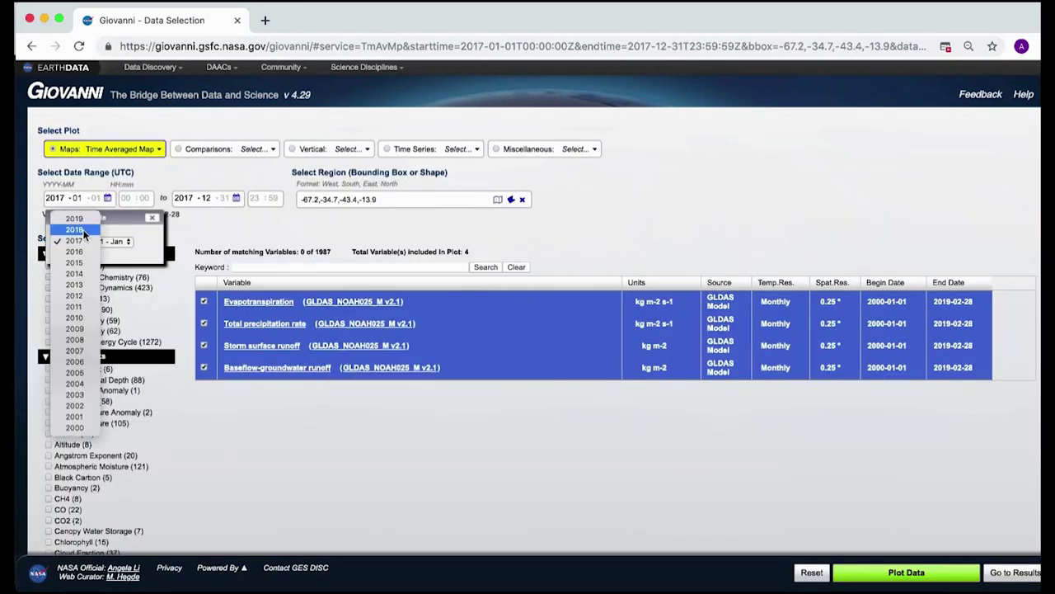
left_click(73, 230)
left_click(236, 198)
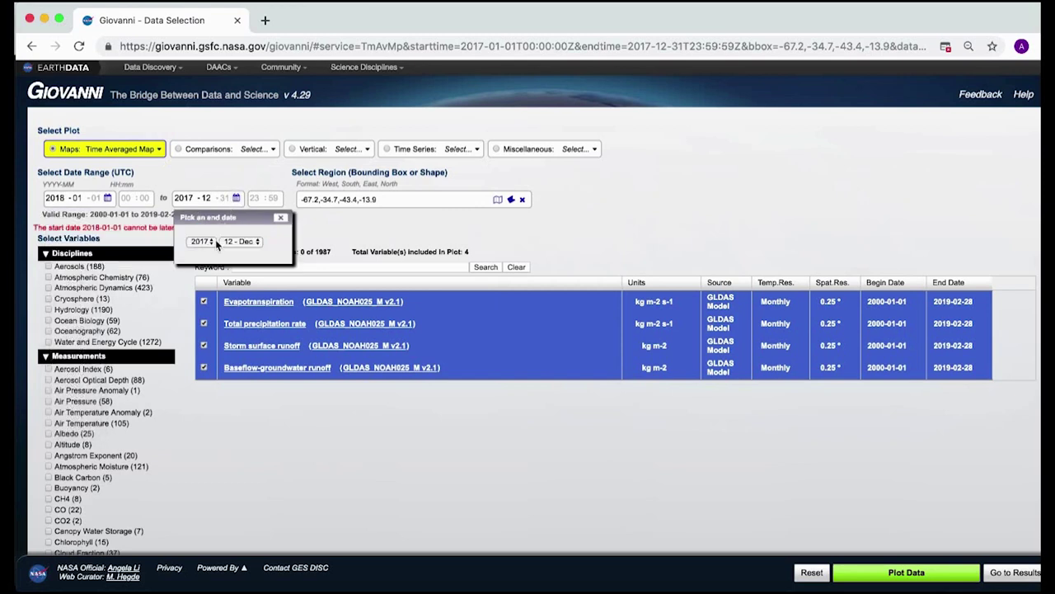
left_click(214, 240)
left_click(214, 231)
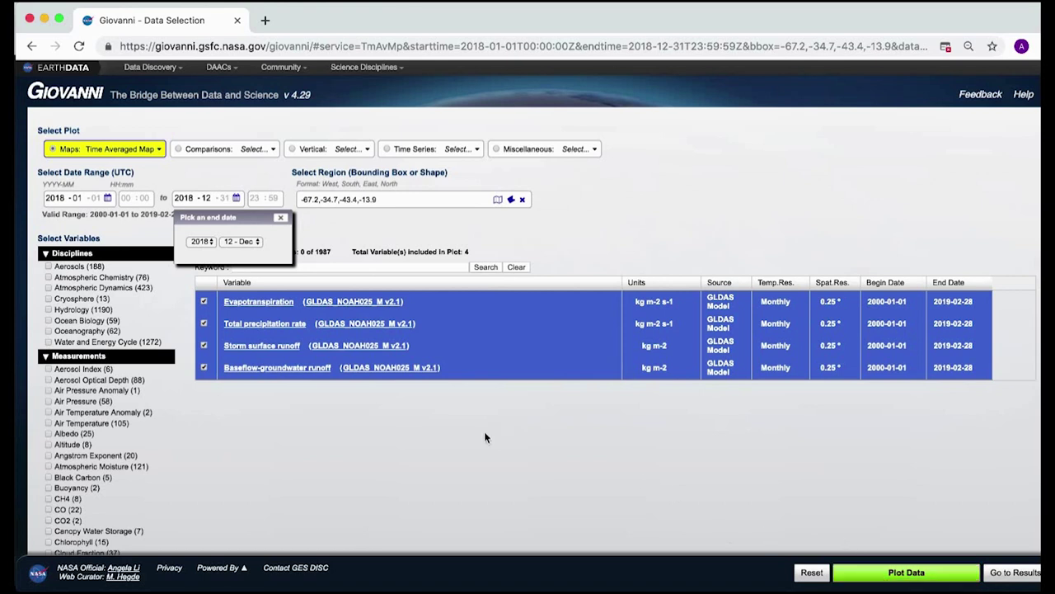
Set the start date of the date range to December 2016
left_click(107, 199)
left_click(81, 241)
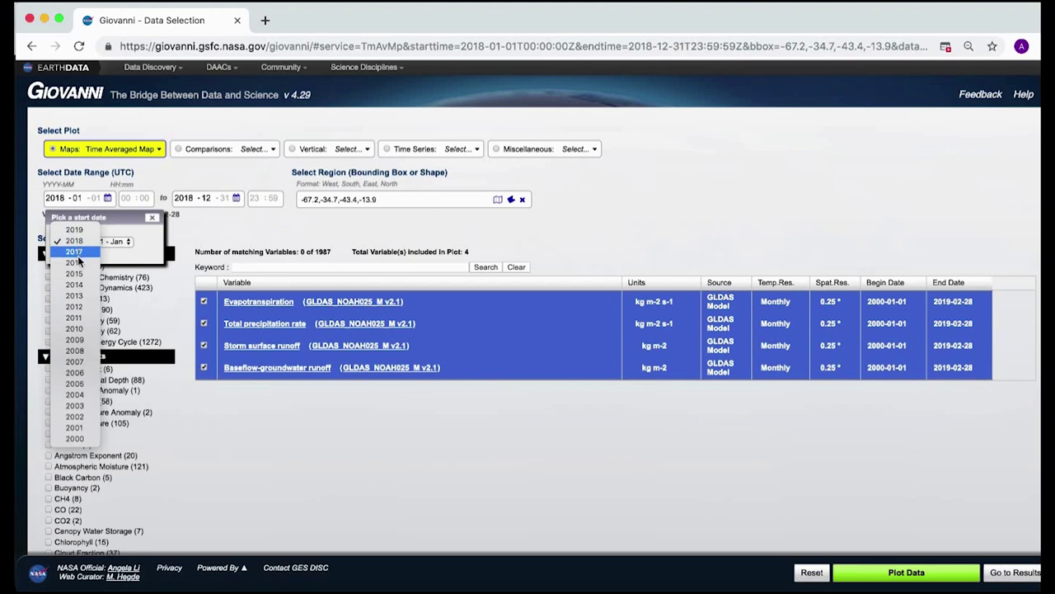
left_click(76, 262)
left_click(118, 242)
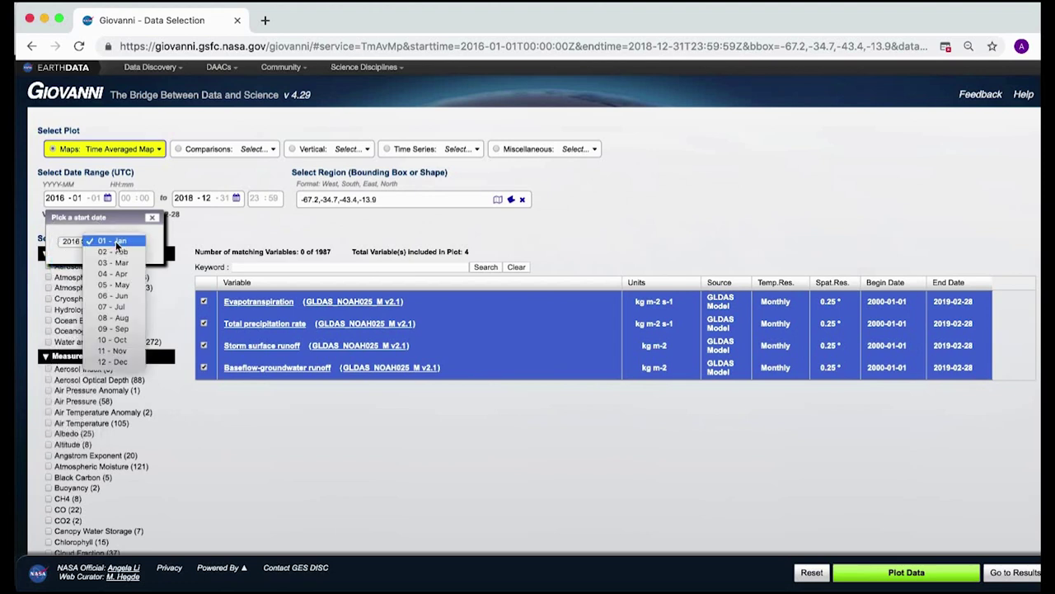
left_click(129, 363)
Set the end date of the date range to February 2017
left_click(236, 198)
left_click(212, 237)
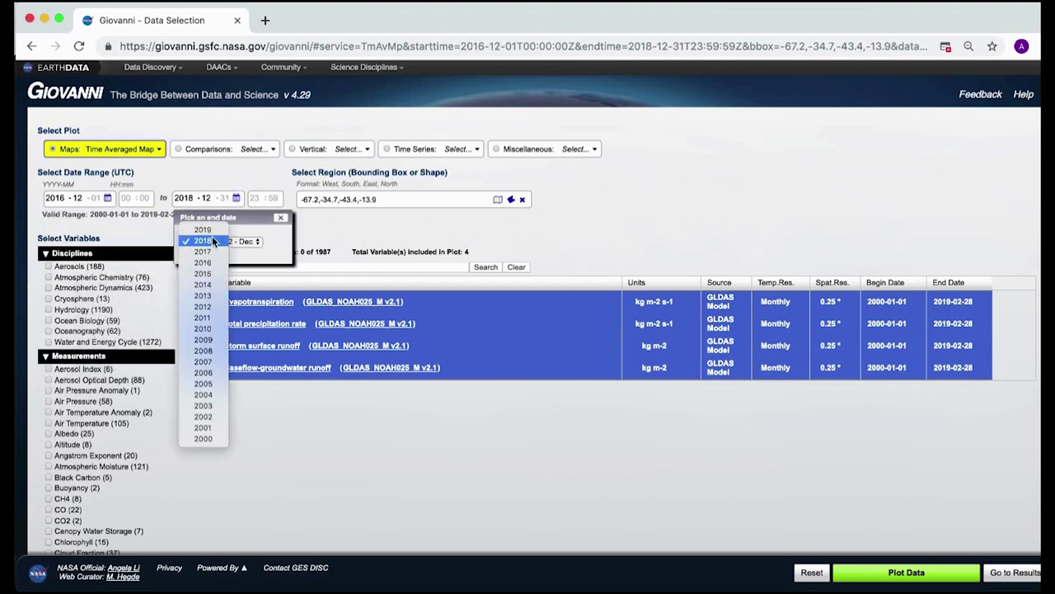
left_click(209, 251)
left_click(252, 241)
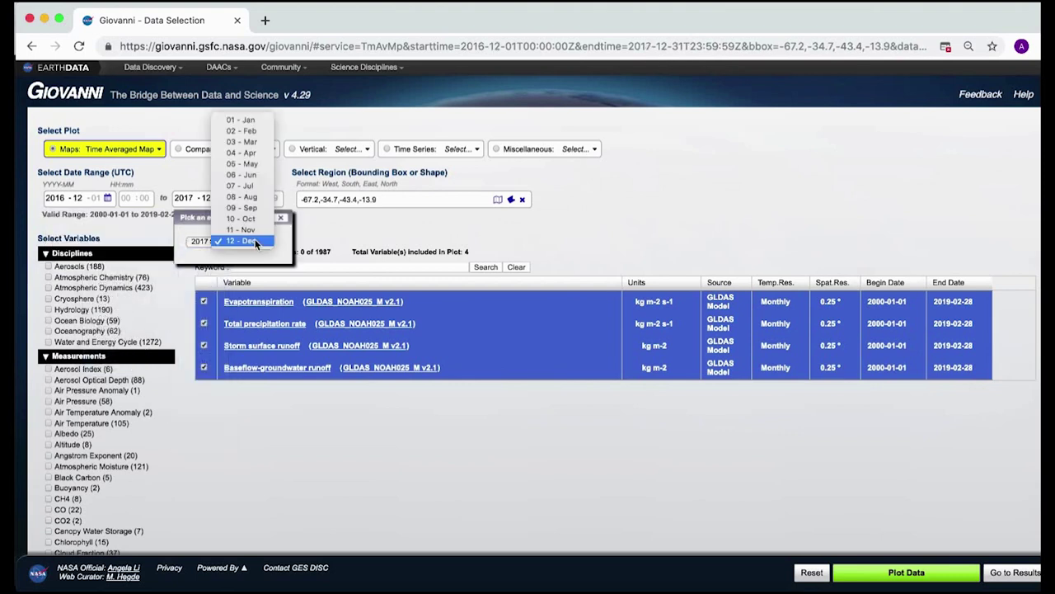
left_click(255, 130)
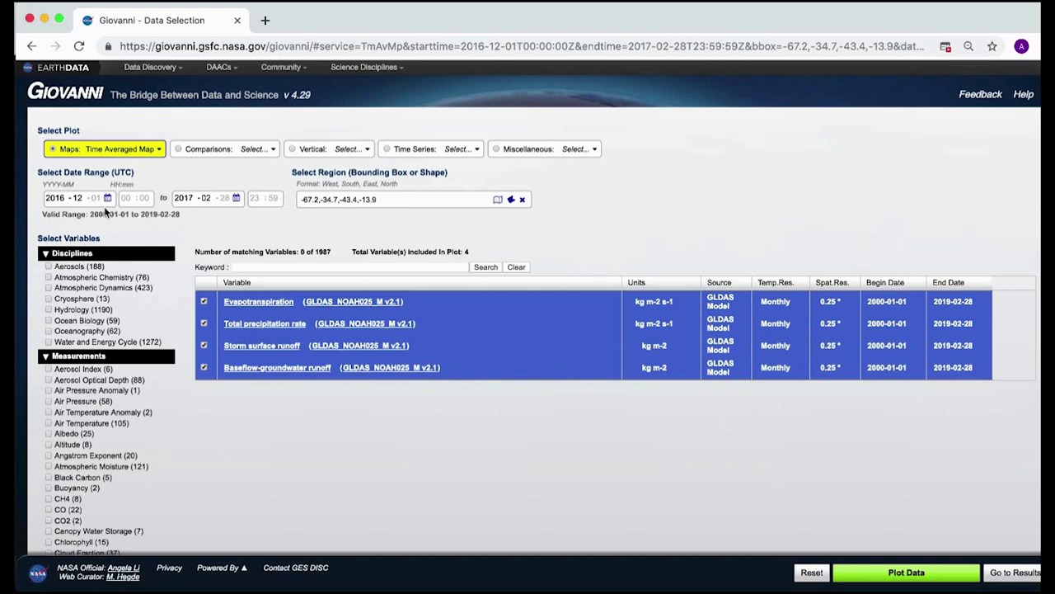
left_click(874, 579)
Move the seasonal date range to December 2017 through February 2018 by changing the start and end years
left_click(108, 199)
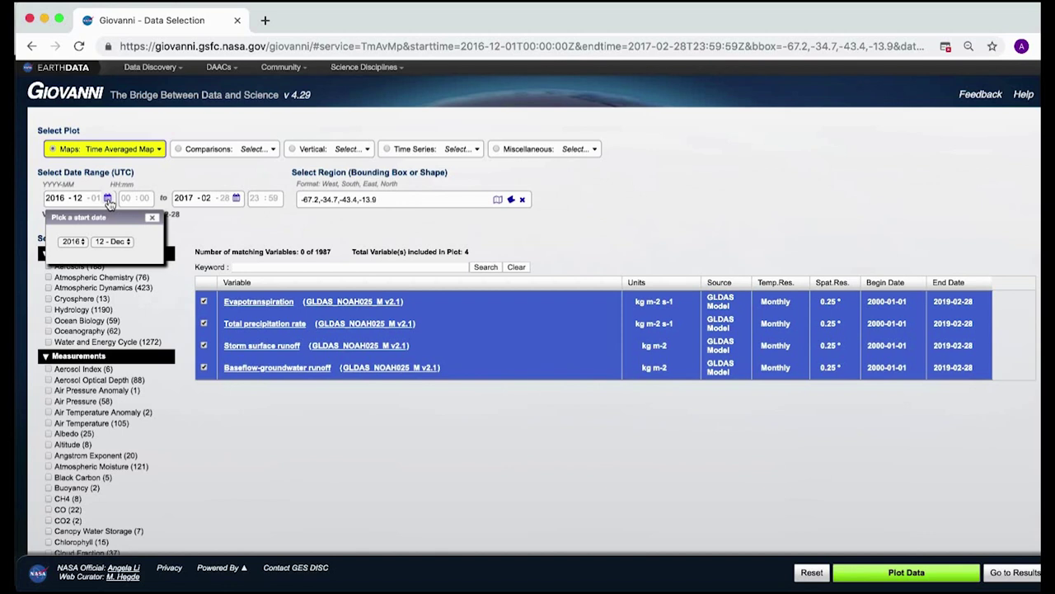
left_click(73, 241)
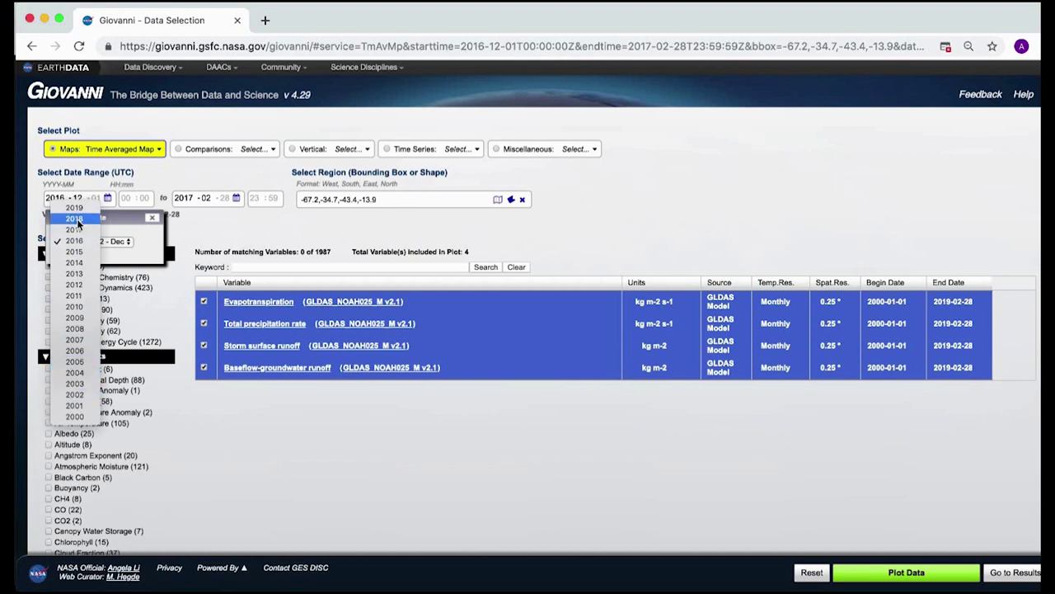
left_click(75, 230)
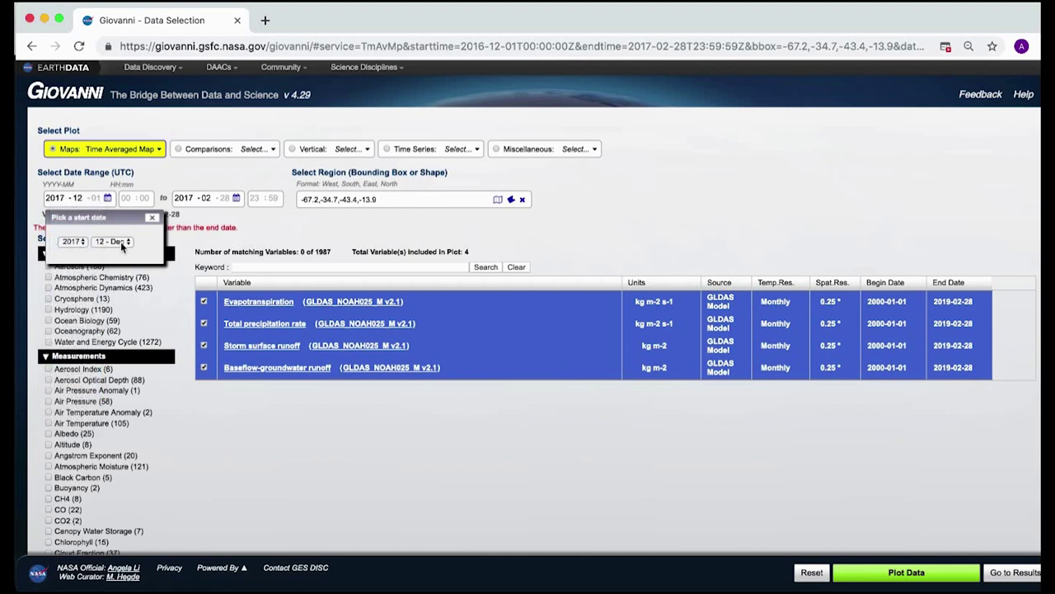
left_click(236, 198)
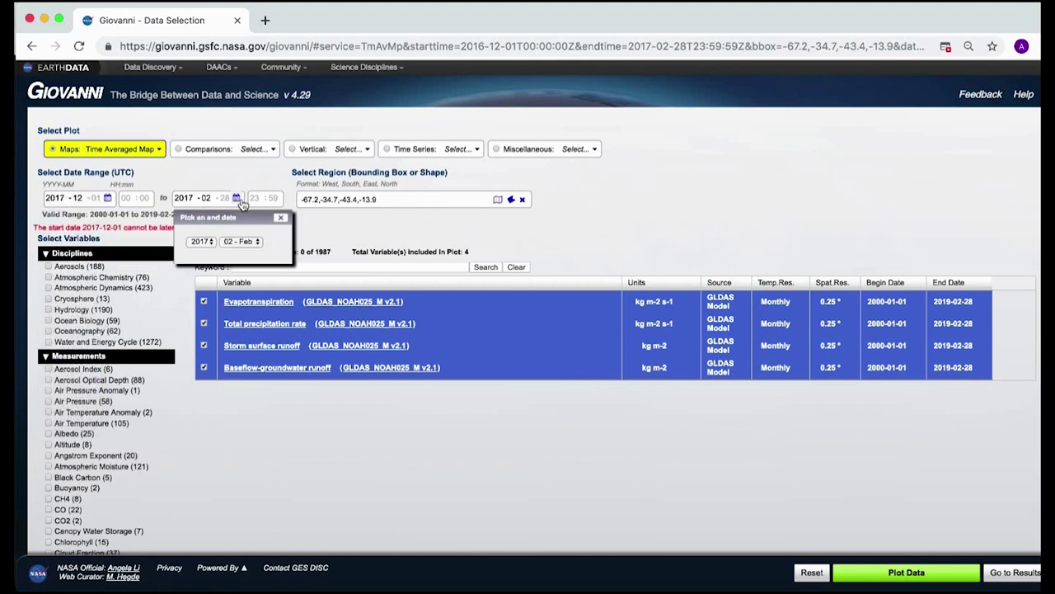
left_click(210, 239)
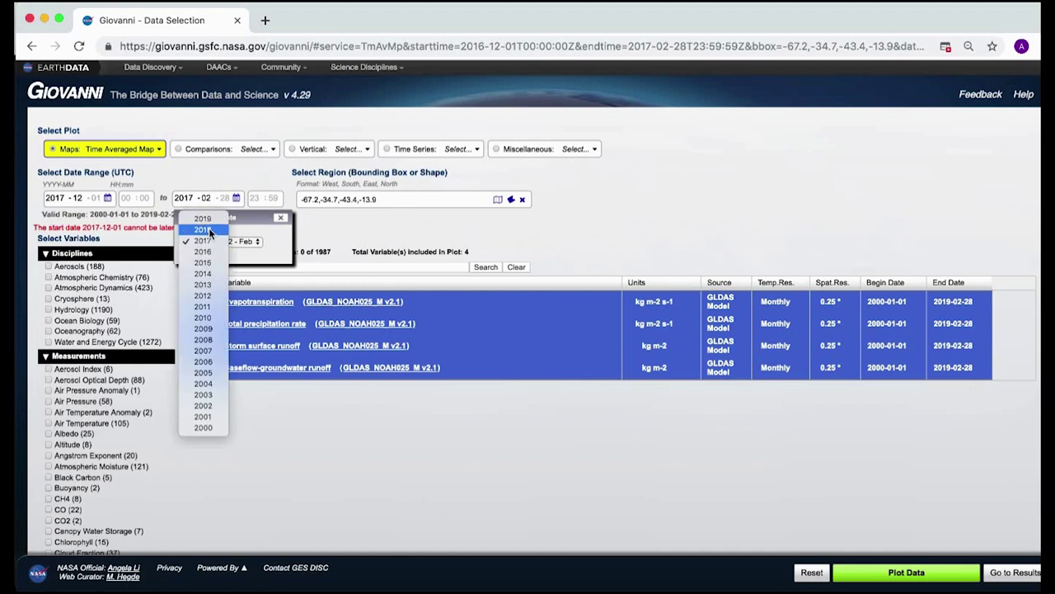
left_click(208, 228)
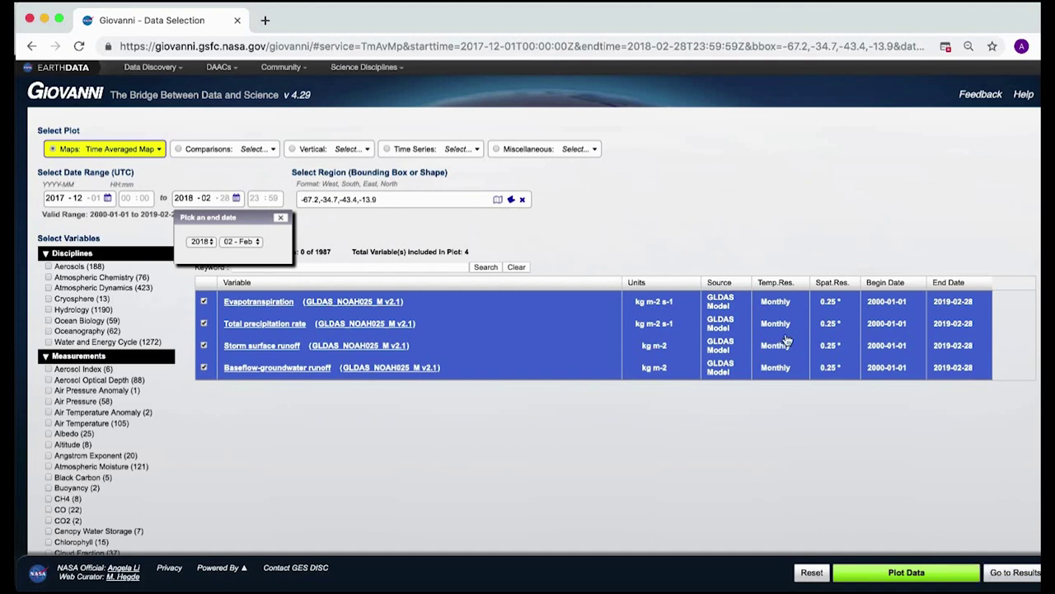
Review the December 2016 to February 2017 GLDAS time-averaged maps in result 7 and open their list of downloadable files
left_click(44, 18)
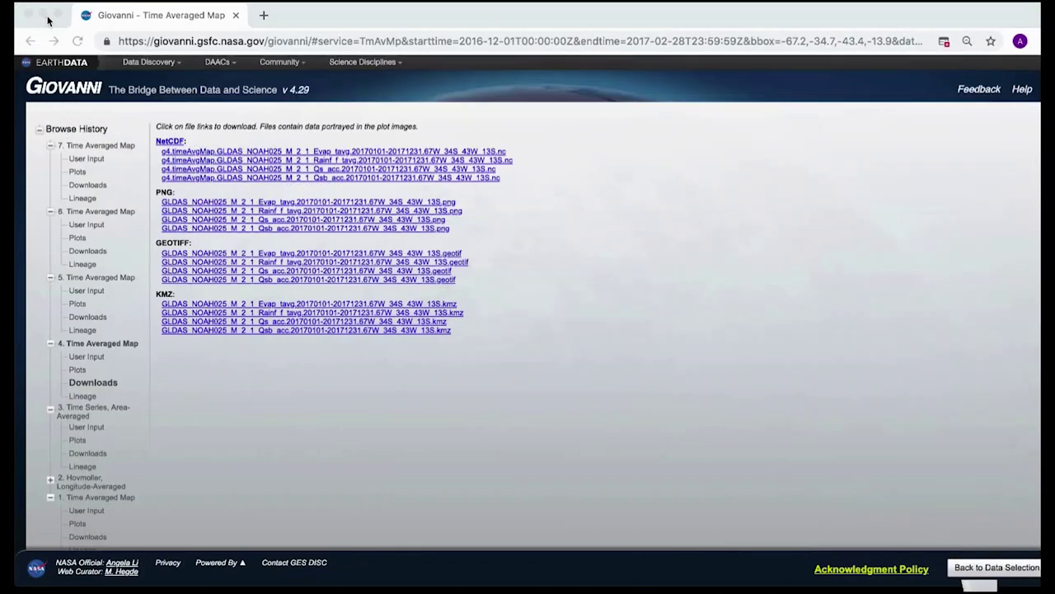
left_click(79, 172)
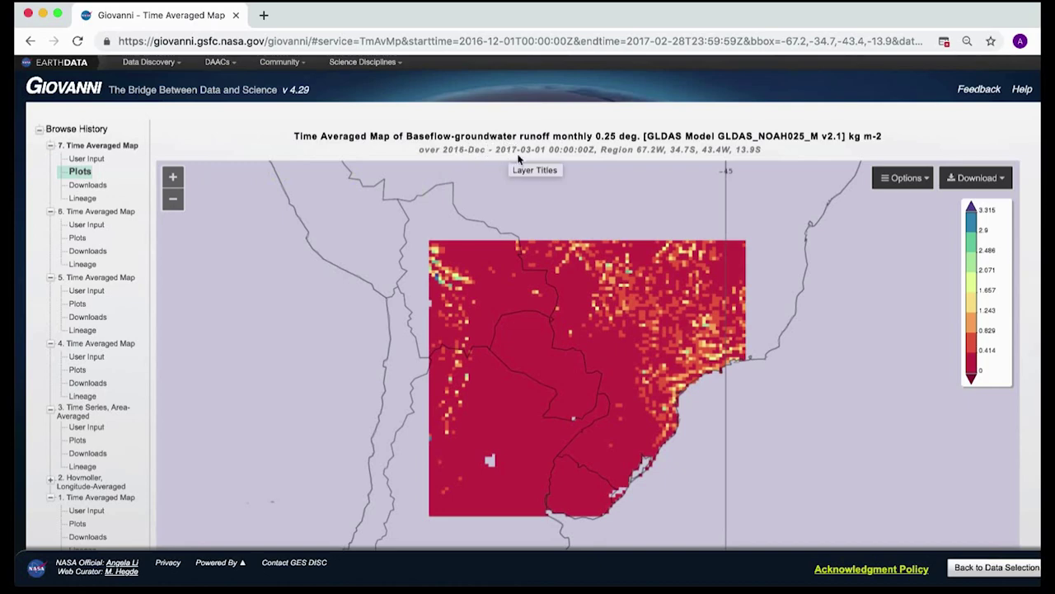
scroll(85, 413, "down", 1)
scroll(85, 412, "down", 10)
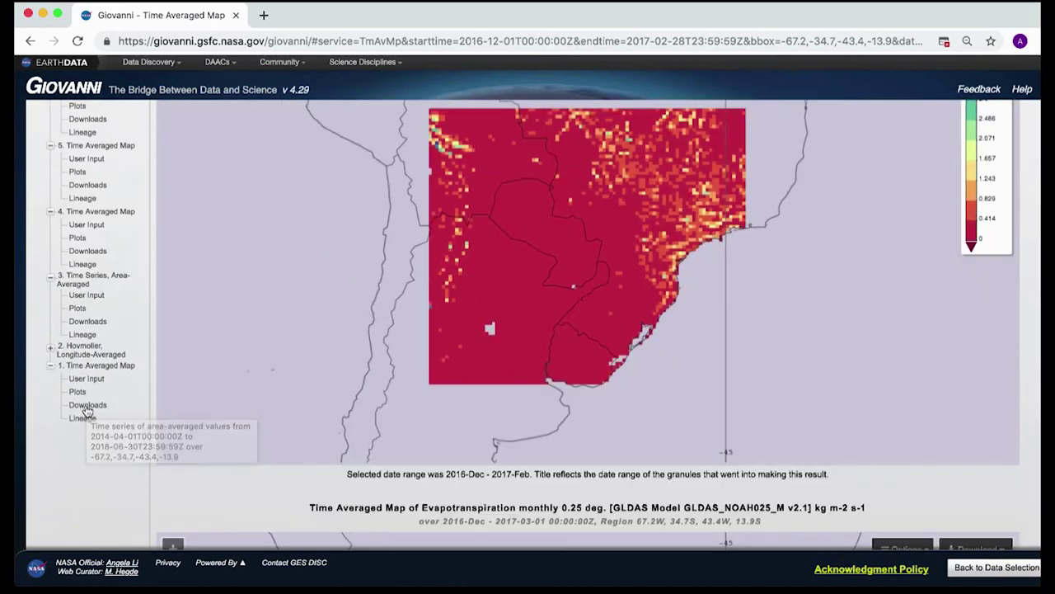
scroll(86, 410, "down", 5)
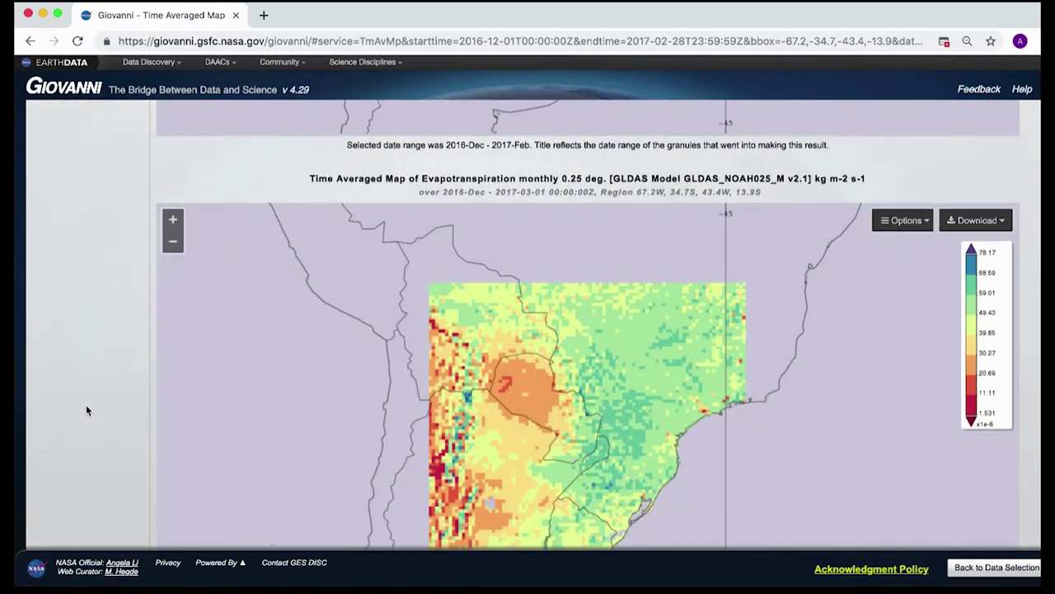
scroll(86, 410, "down", 9)
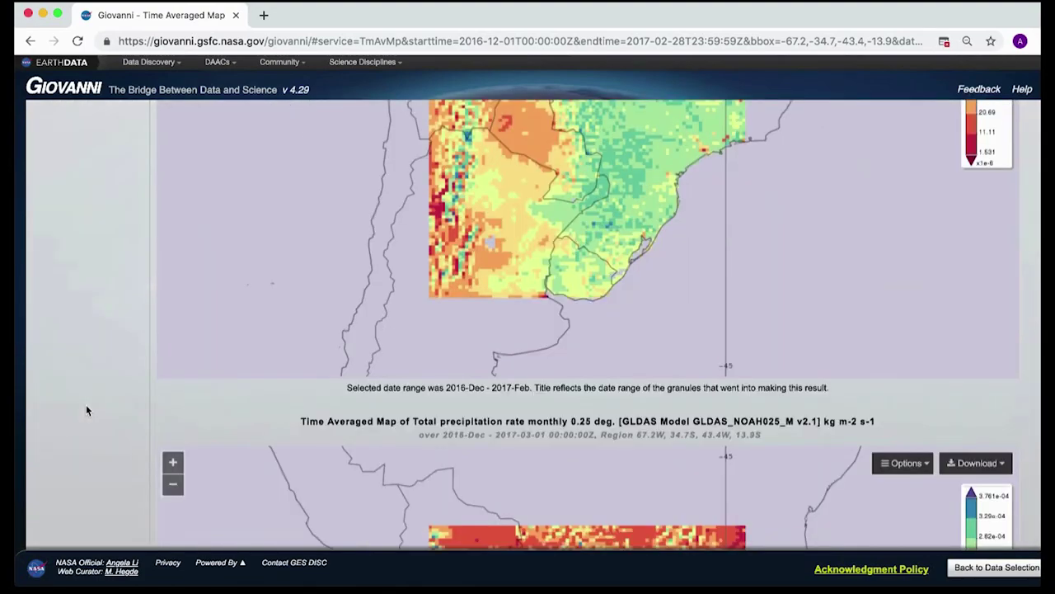
scroll(86, 410, "up", 12)
scroll(86, 410, "up", 11)
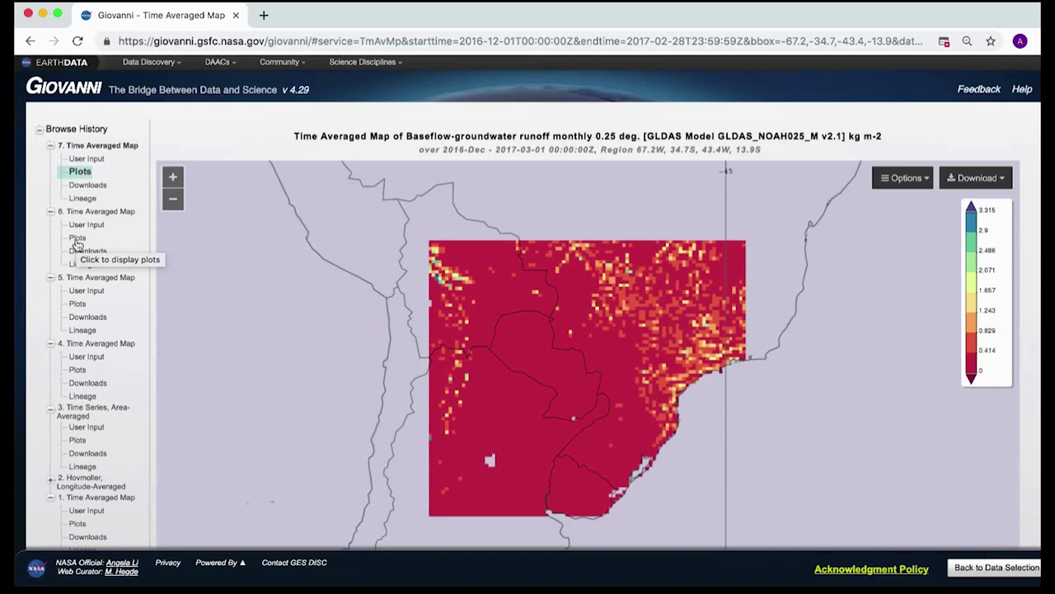
left_click(82, 190)
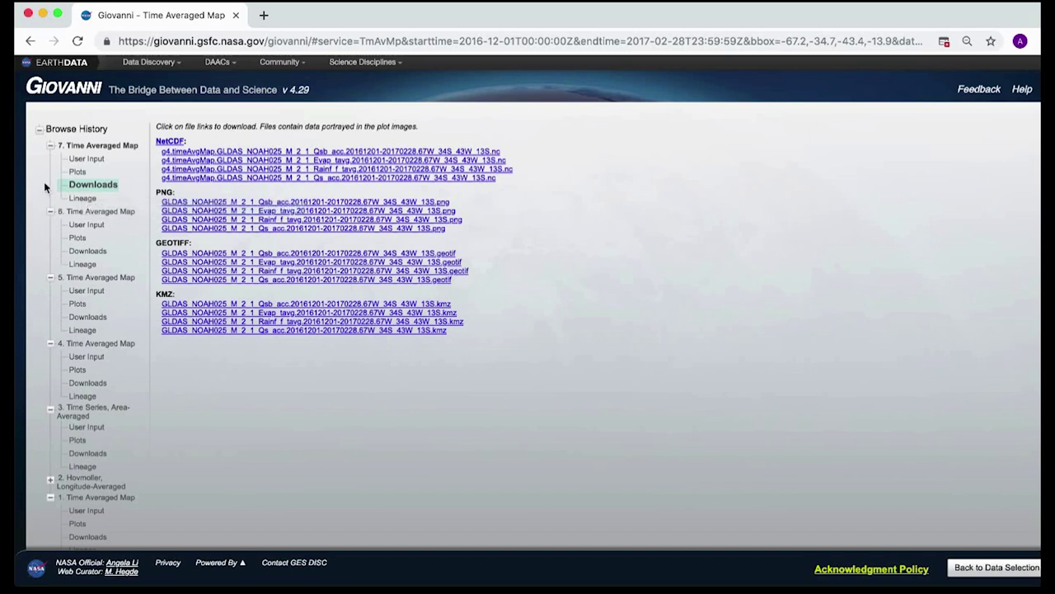
Minimize the Giovanni window, switch to the GES DISC website and log in to the account
left_click(43, 15)
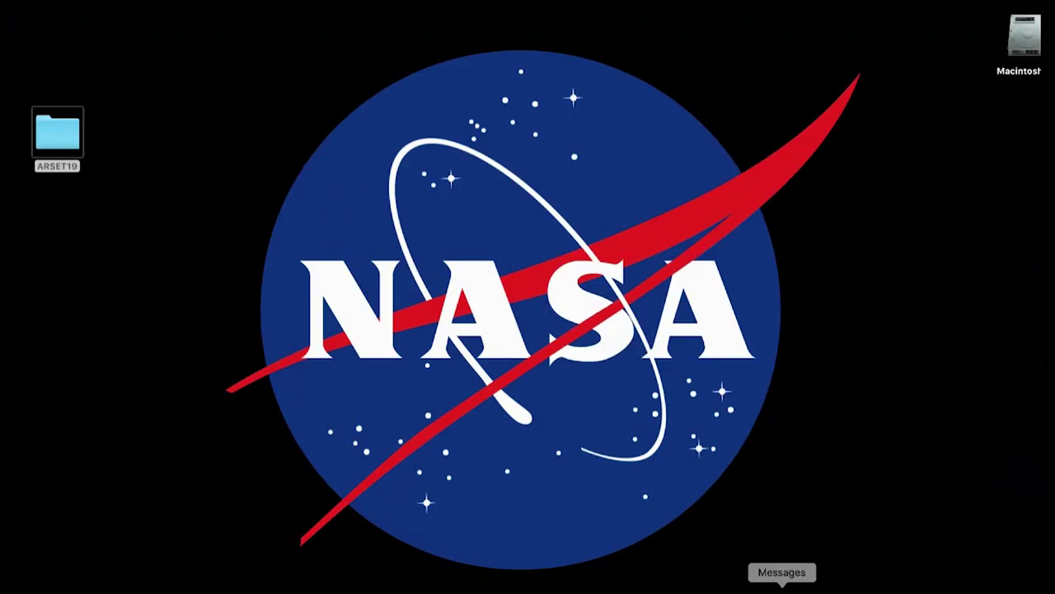
left_click(946, 587)
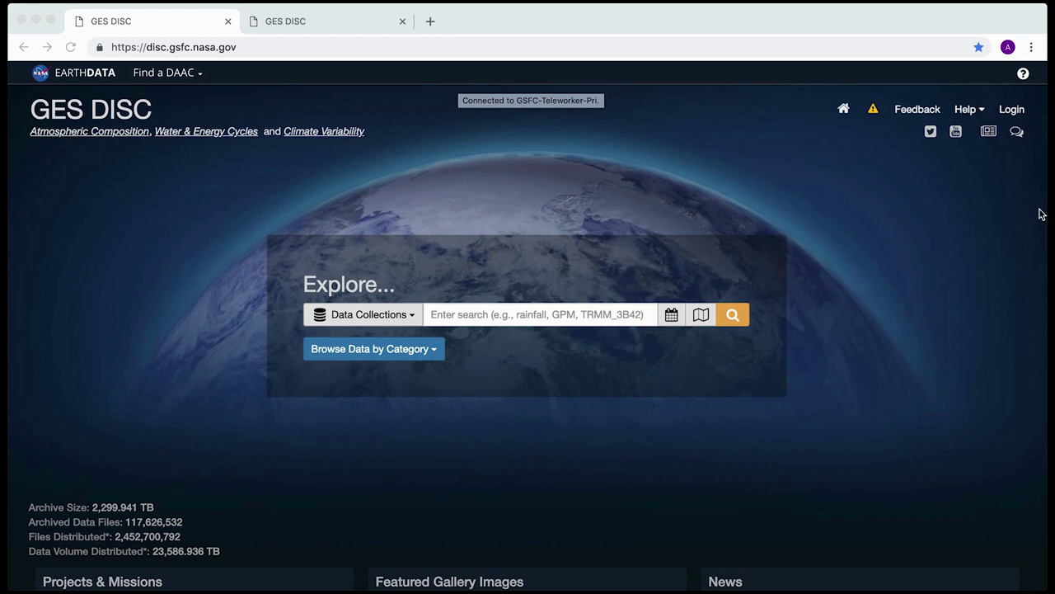
left_click(1012, 116)
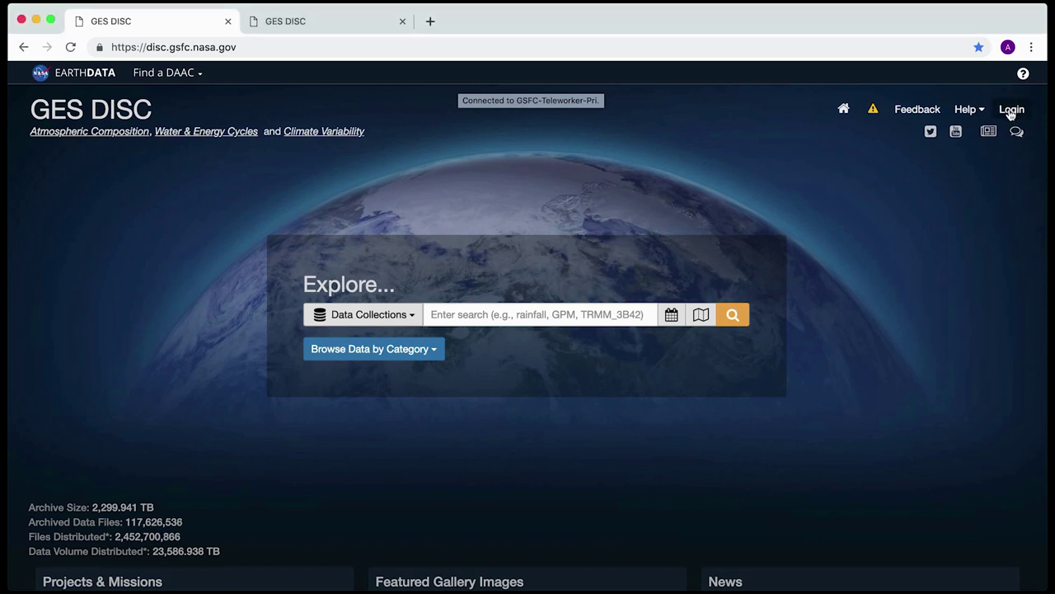
left_click(1012, 112)
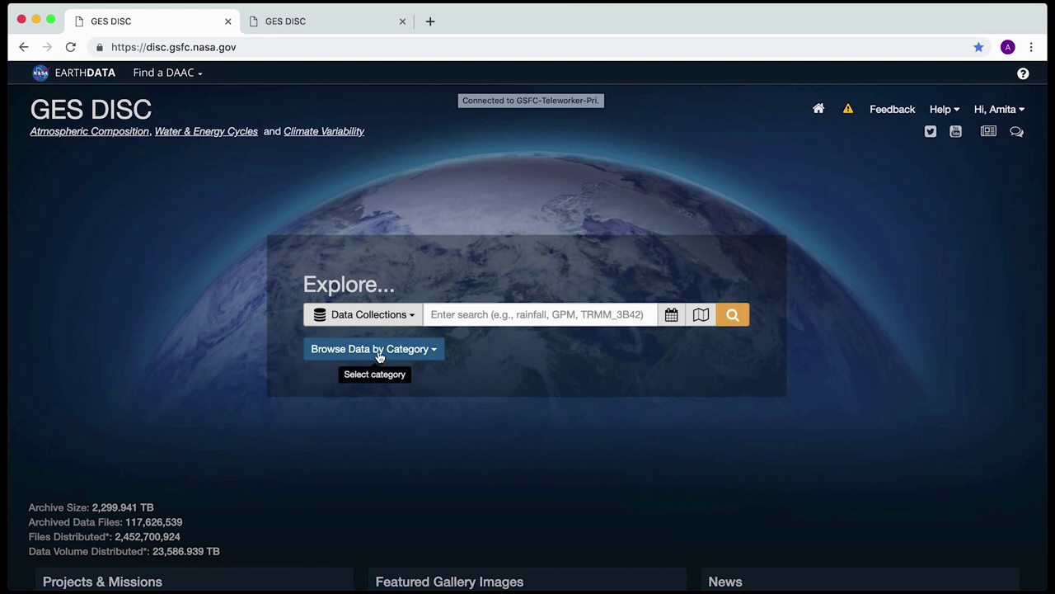
Search the GES DISC data collections for "GLDAS NOAH 2.1"
left_click(467, 318)
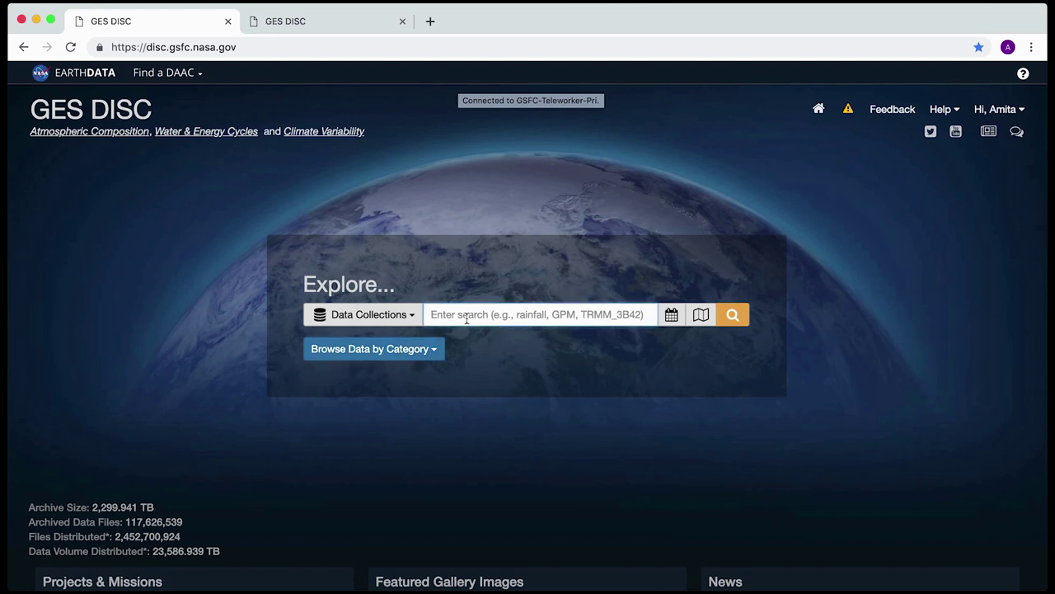
type("GLDAS ")
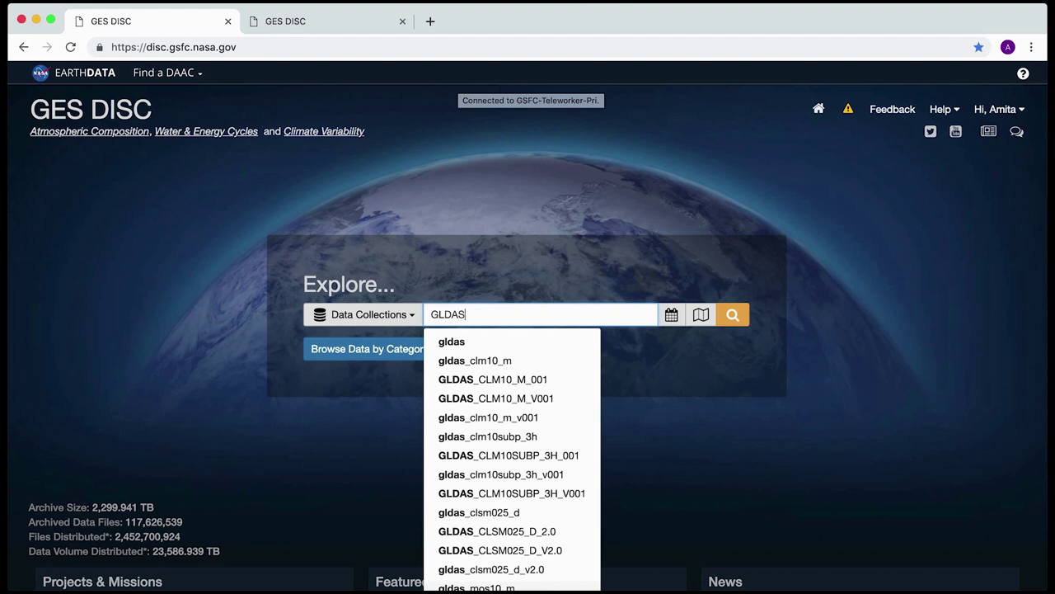
type("NOAH 2")
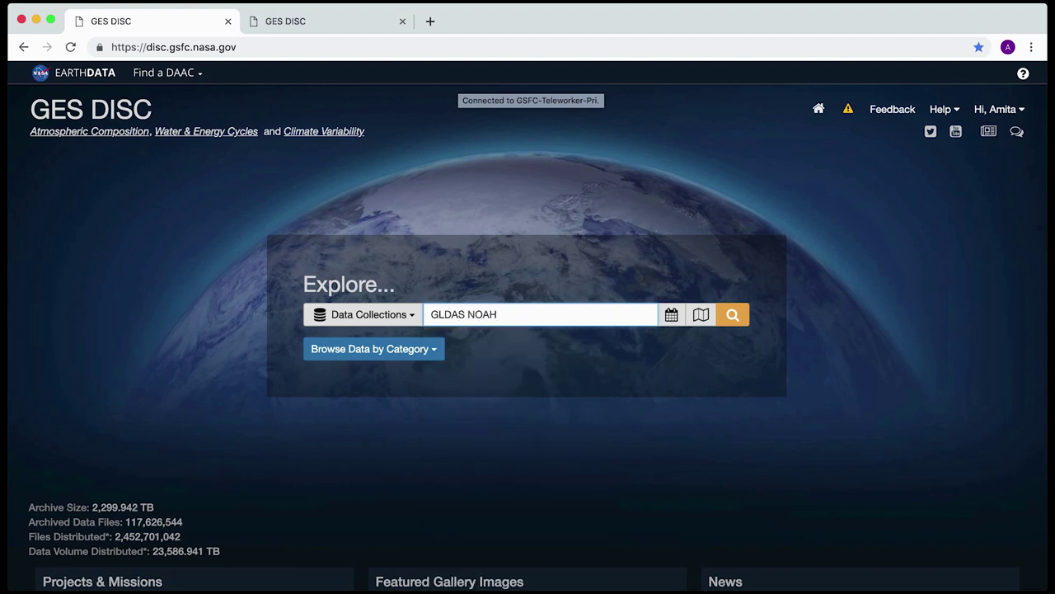
type(".1")
key("Return")
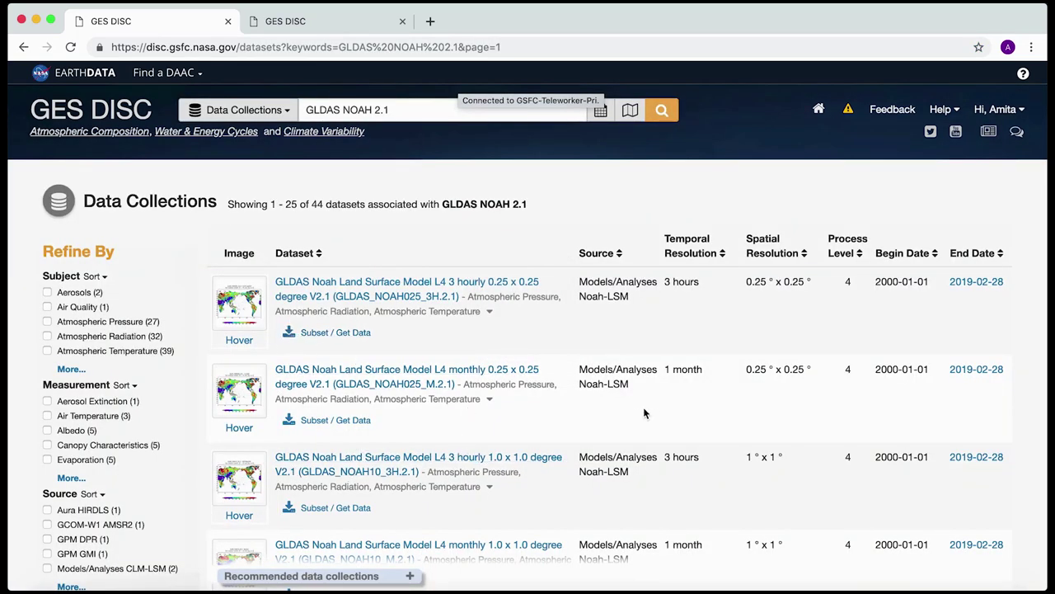
Open the monthly 0.25 x 0.25 degree dataset GLDAS_NOAH025_M V2.1 and bring up its Subset / Get Data options
scroll(645, 413, "down", 2)
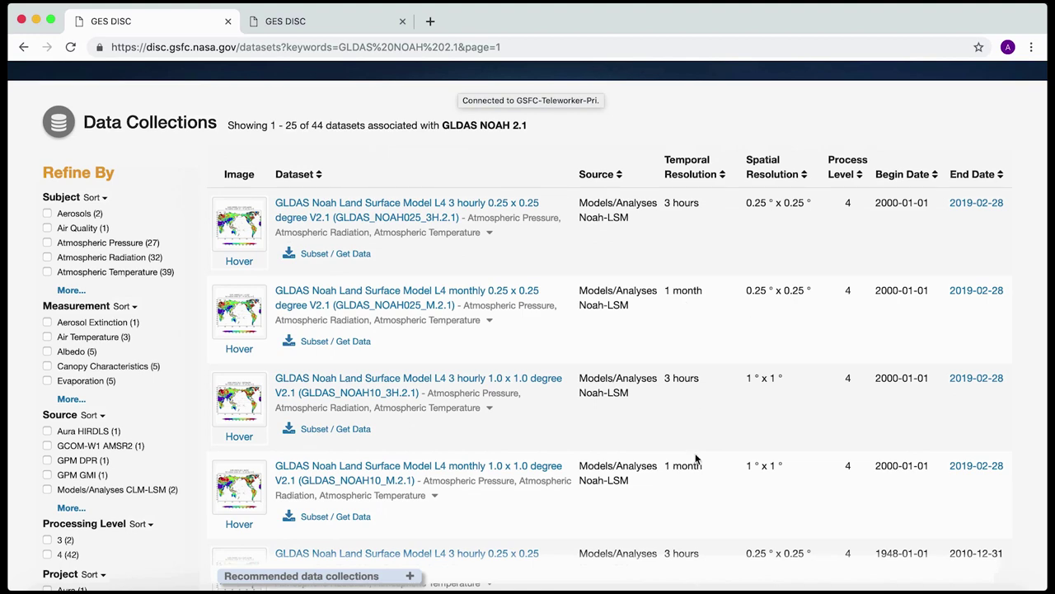
left_click(469, 296)
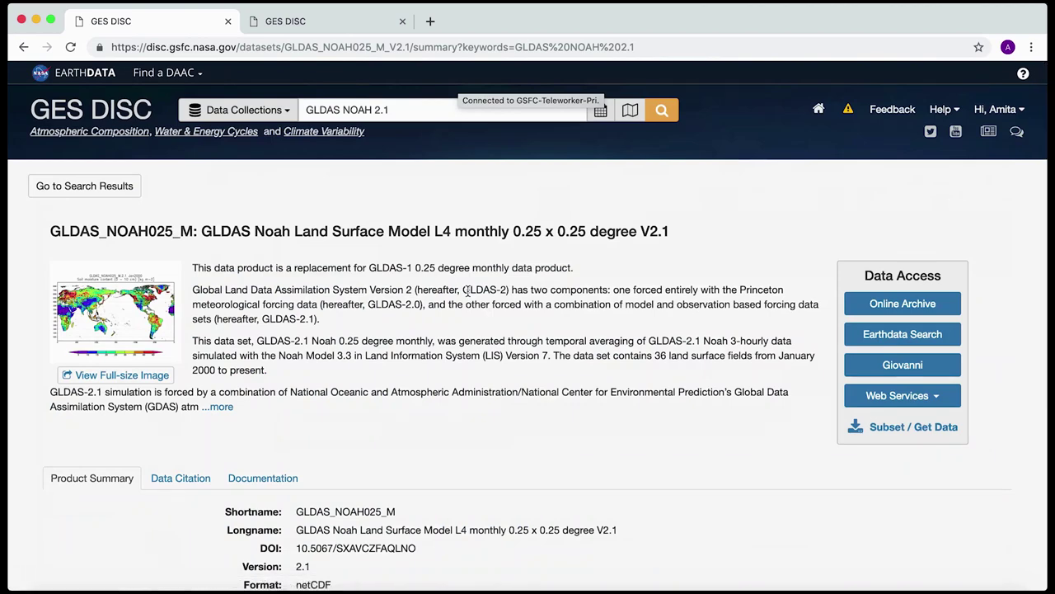
scroll(468, 291, "down", 5)
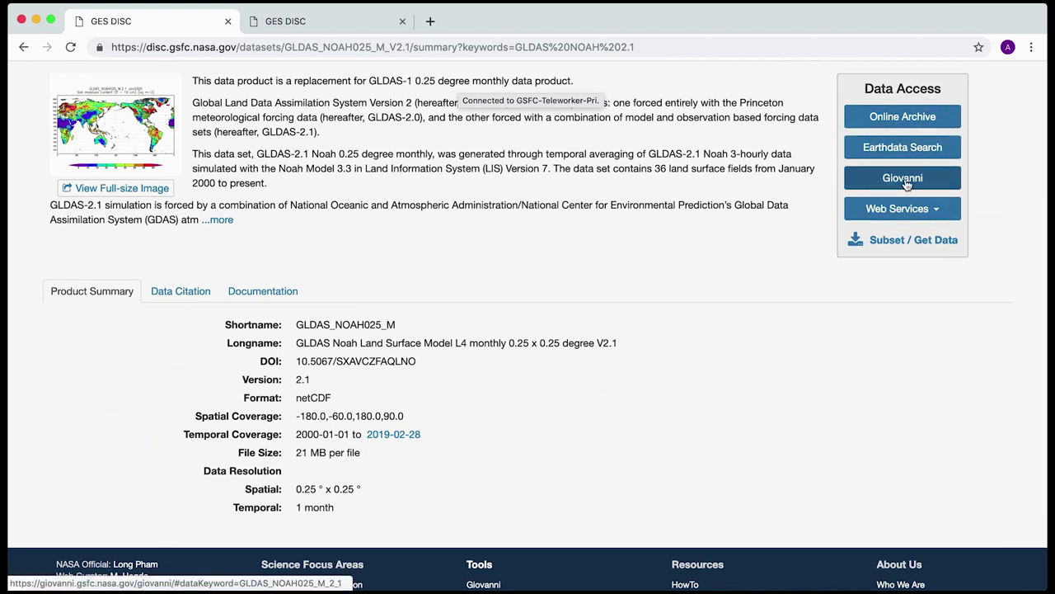
left_click(856, 244)
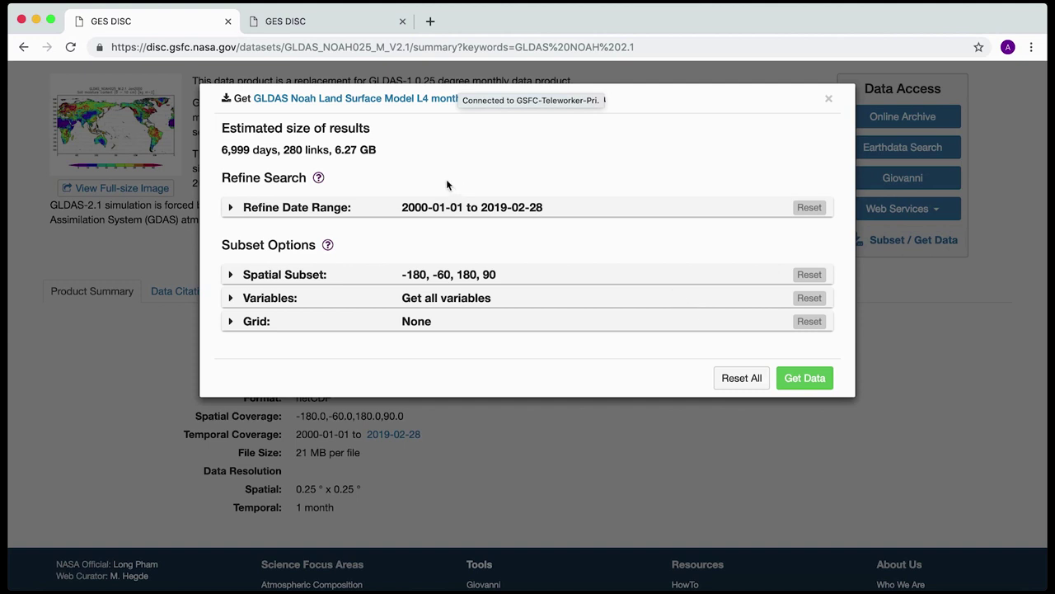
Refine the date range of the data request to start on 2018-01-01
left_click(424, 218)
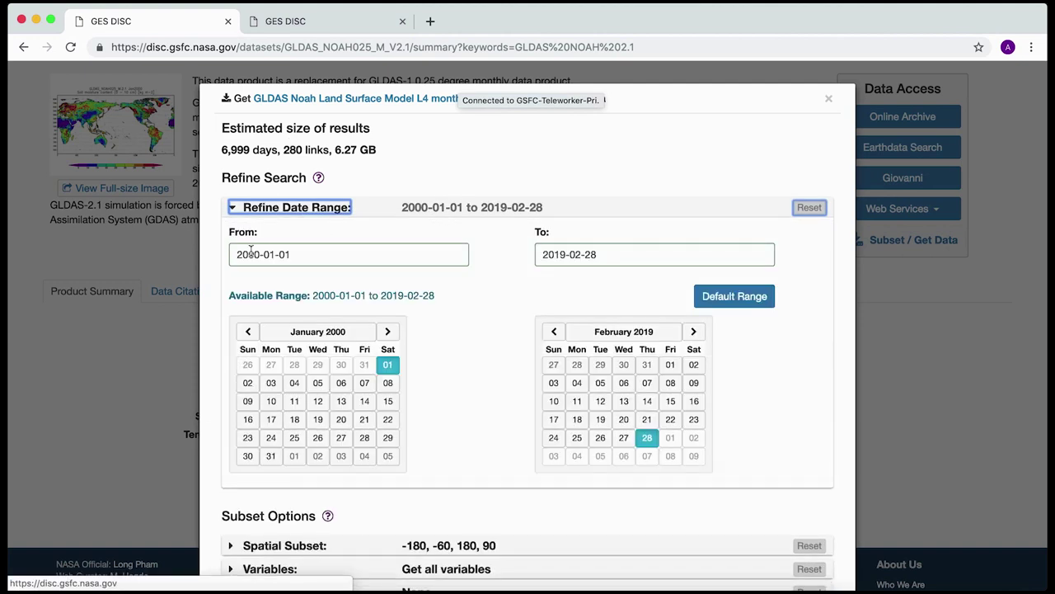
left_click_drag(260, 254, 234, 254)
type("2018")
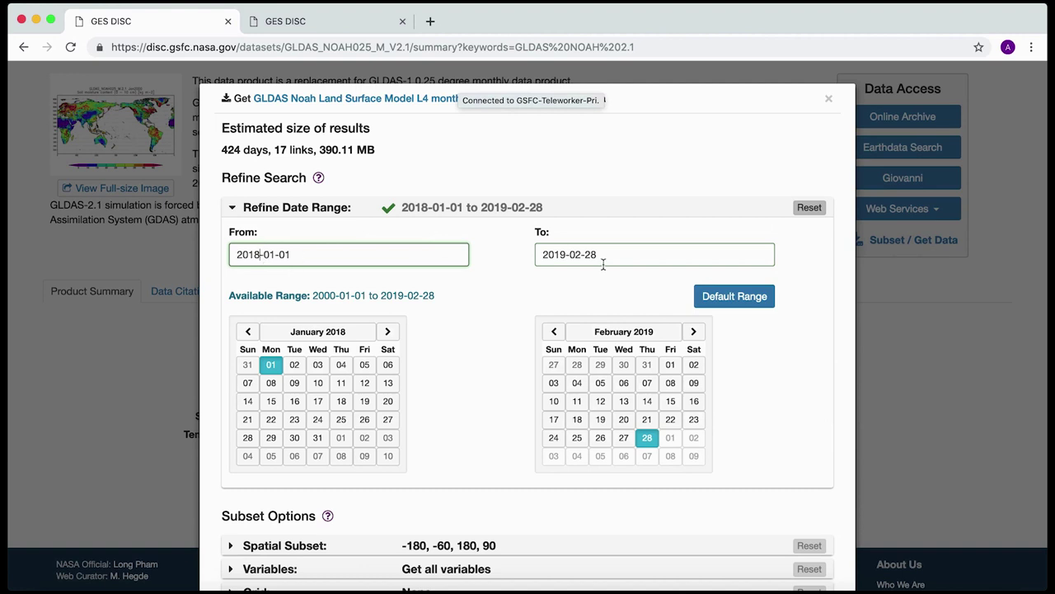
Define the spatial subset by drawing a box over southern South America and replacing its coordinates with -67.2,-34.7,-43.4,-13.9
scroll(601, 264, "down", 1)
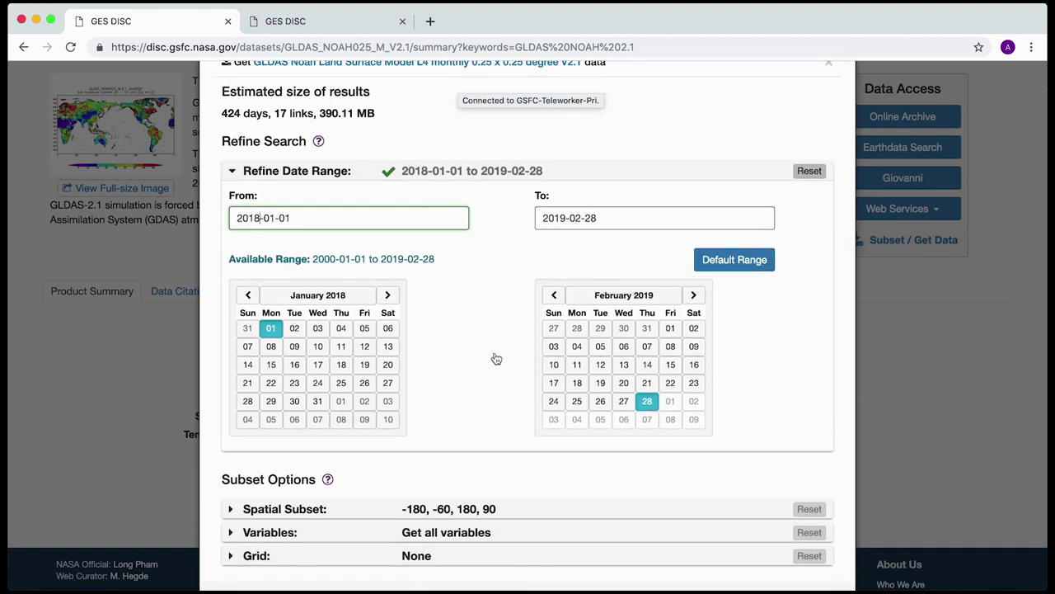
scroll(496, 359, "down", 2)
left_click(460, 452)
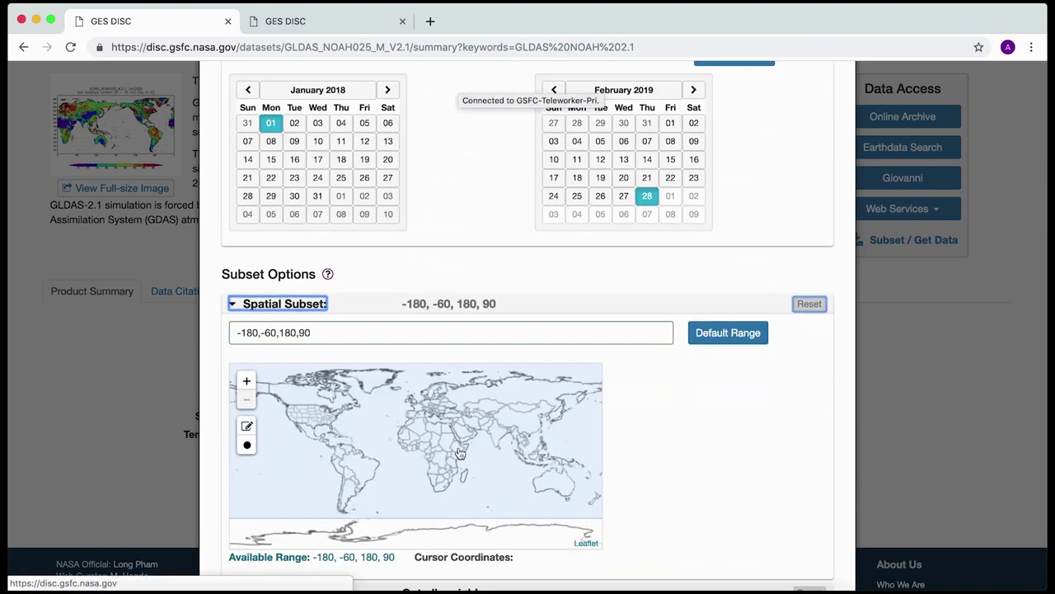
left_click(250, 429)
left_click_drag(339, 465, 385, 495)
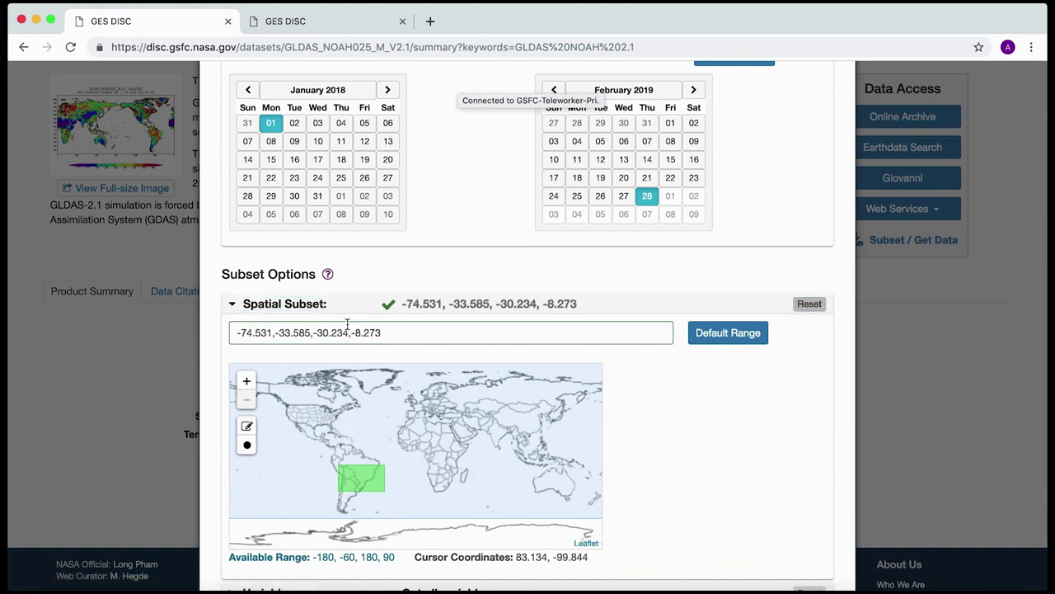
left_click_drag(385, 336, 223, 338)
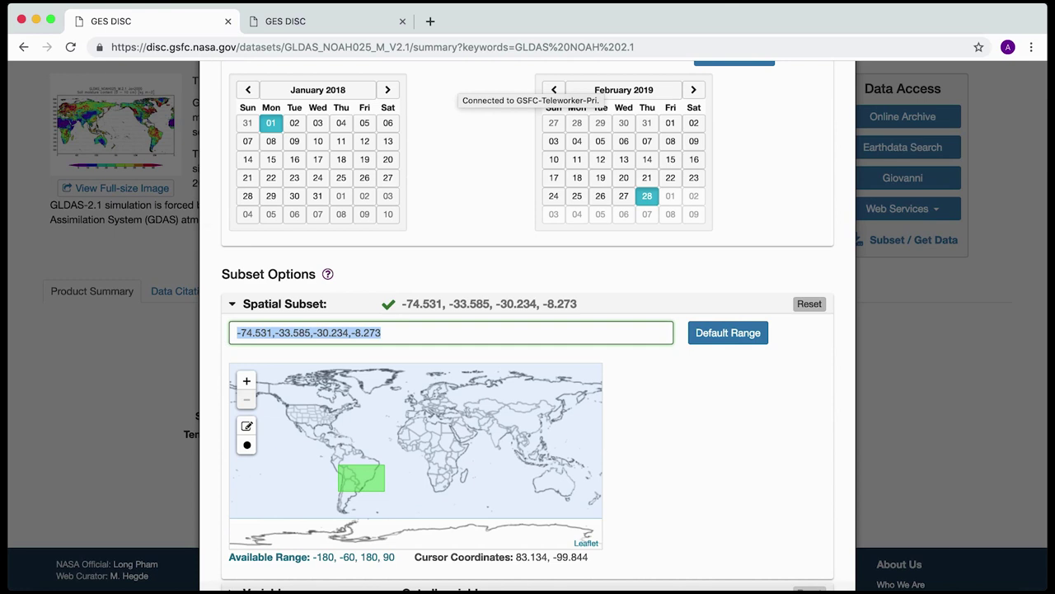
left_click(141, 74)
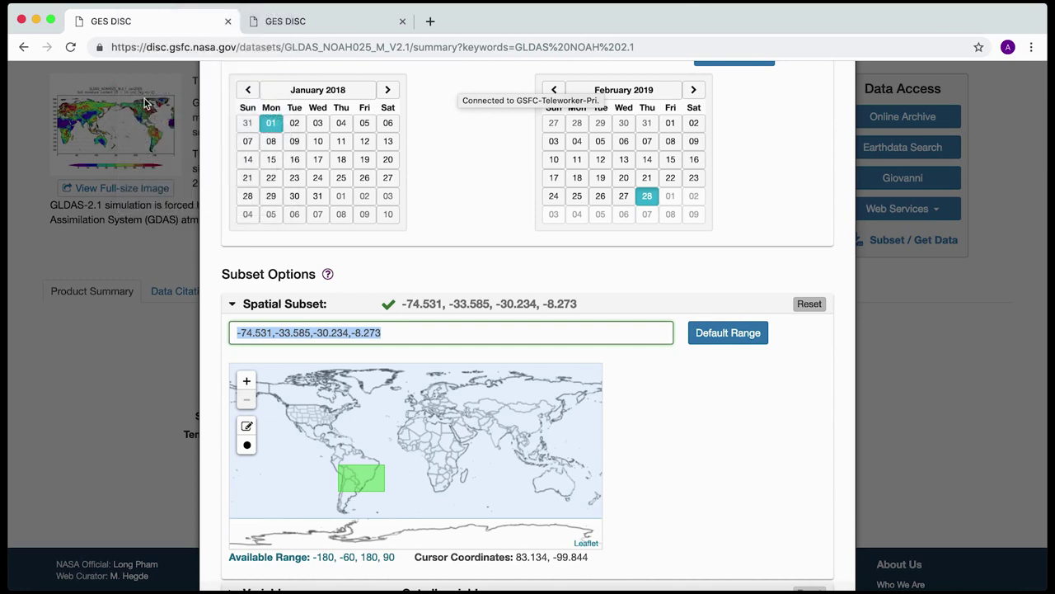
left_click(241, 330)
key("BackSpace")
key("BackSpace")
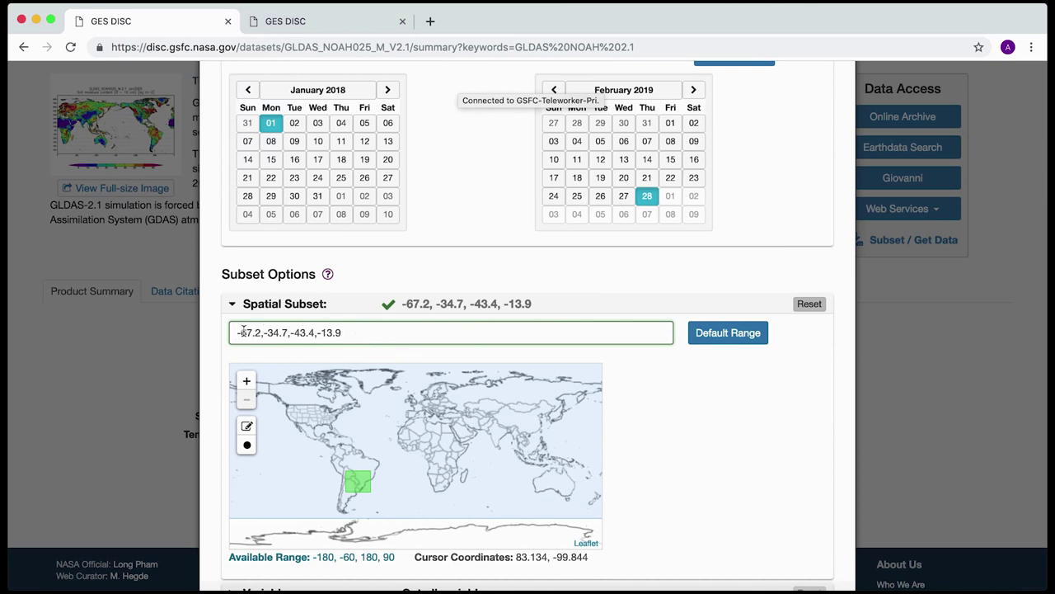
Limit the subset to the variables Evap_tavg, Qs_acc, Qsb_acc and Rainf_f_tavg, and request the data file links
scroll(674, 419, "down", 1)
scroll(675, 419, "down", 2)
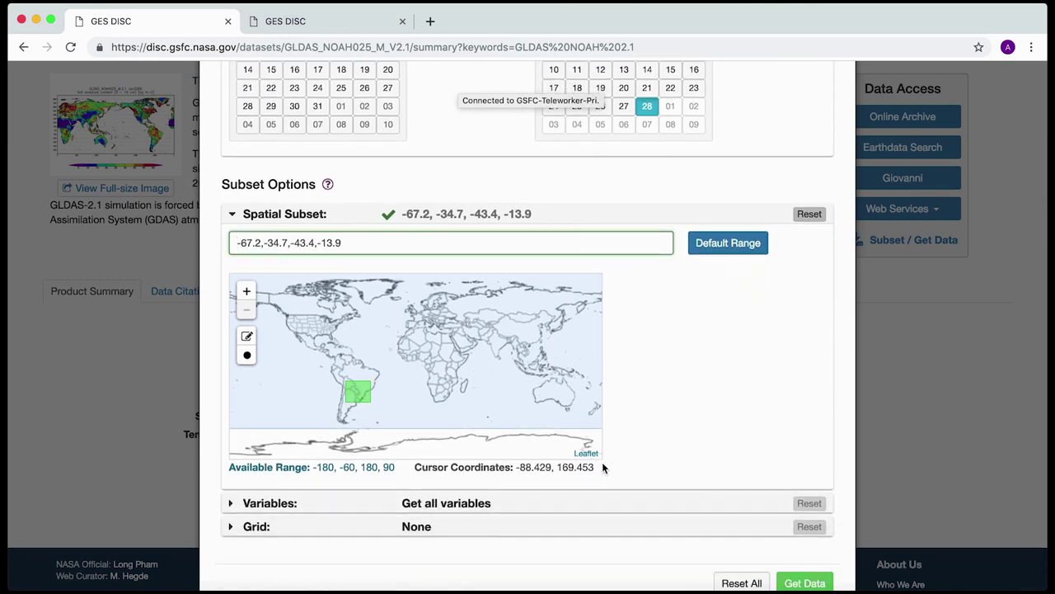
scroll(597, 465, "down", 1)
left_click(232, 469)
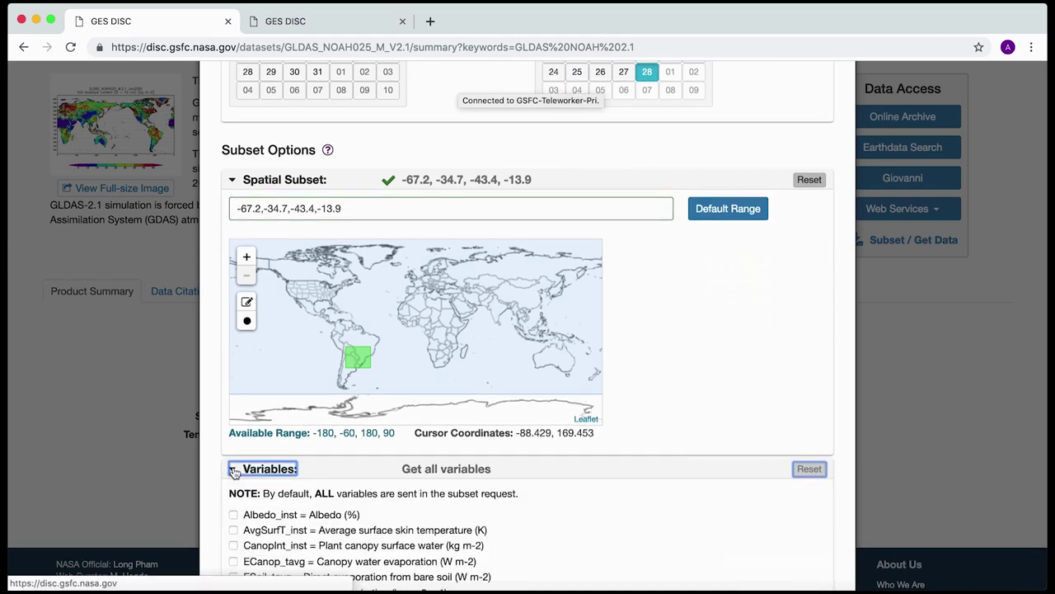
scroll(412, 531, "down", 10)
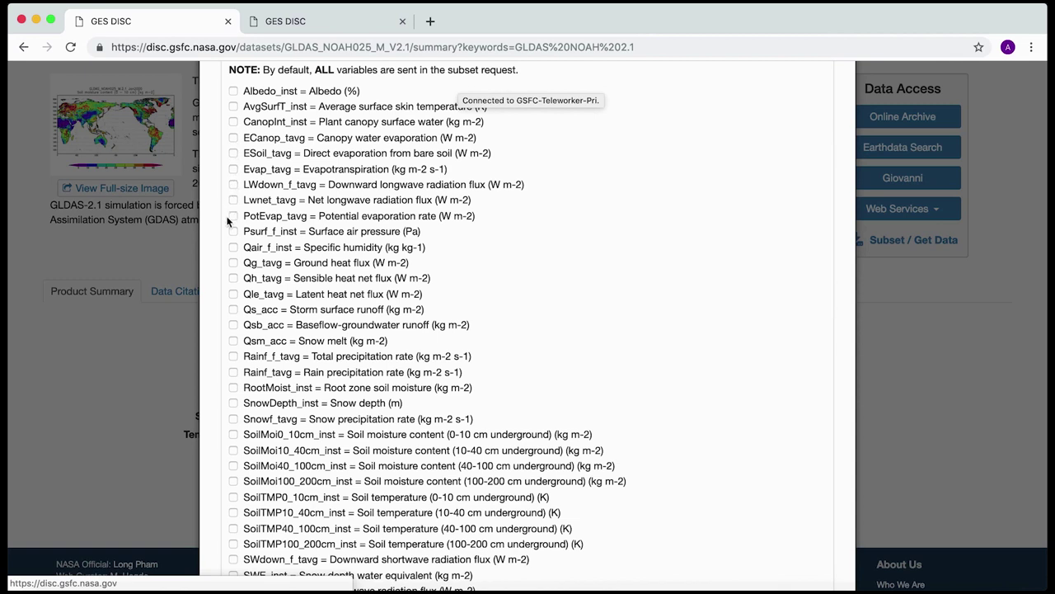
left_click(234, 170)
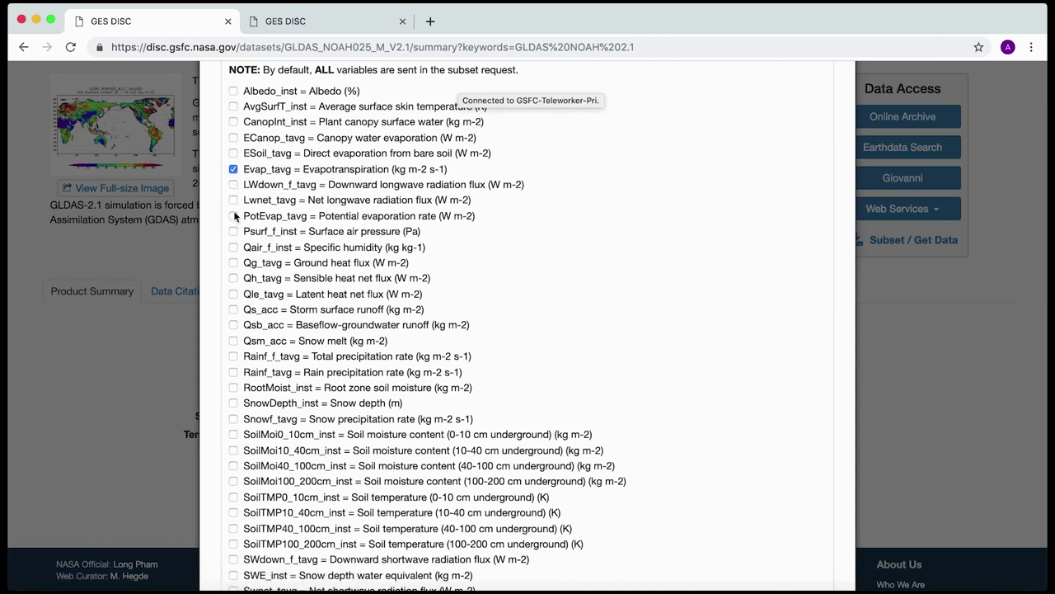
left_click(234, 311)
left_click(234, 326)
scroll(233, 384, "down", 2)
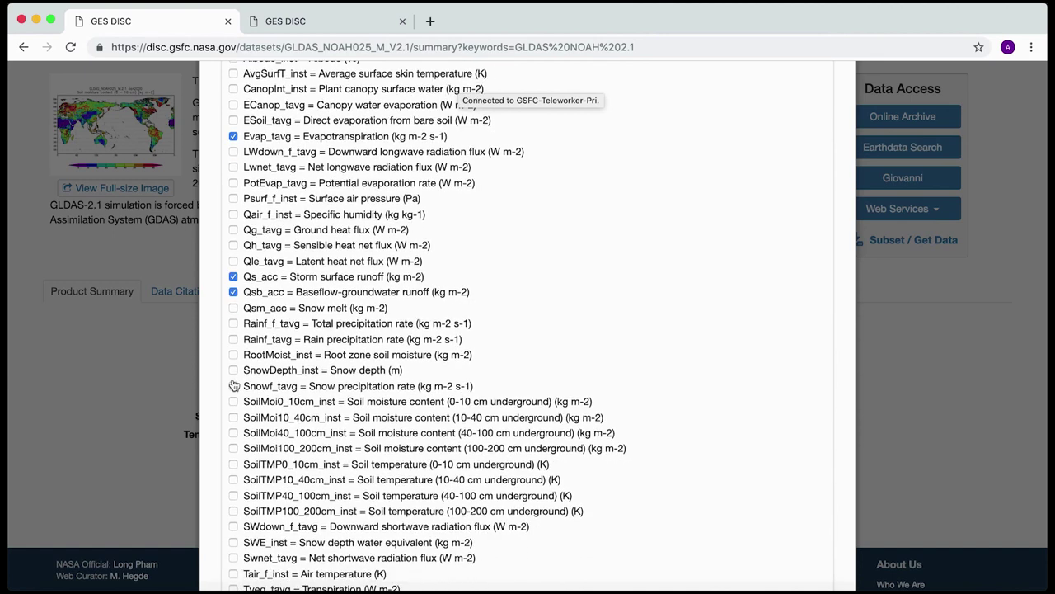
scroll(234, 384, "down", 4)
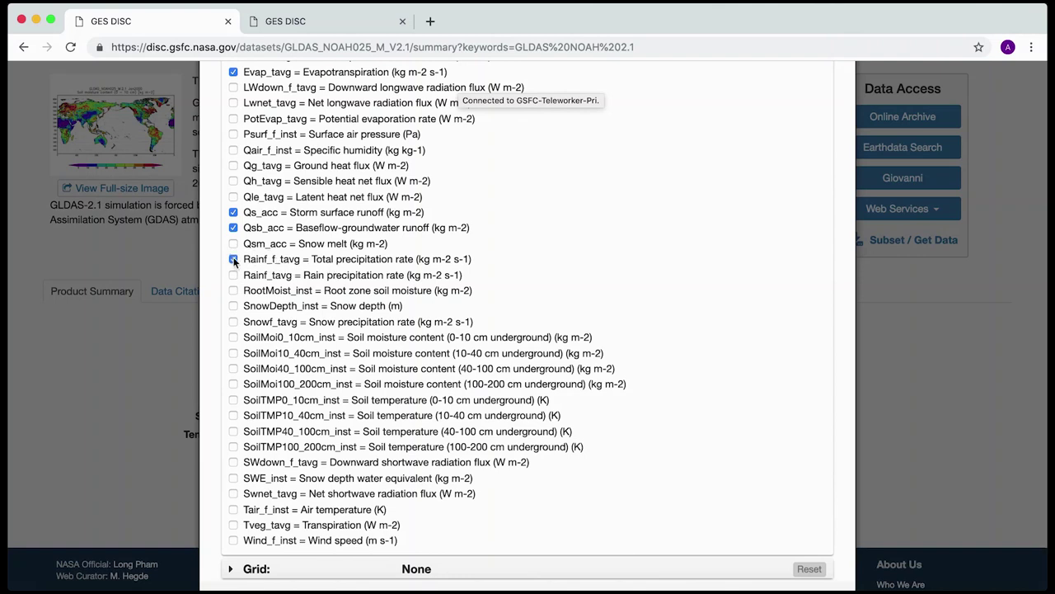
scroll(533, 375, "down", 5)
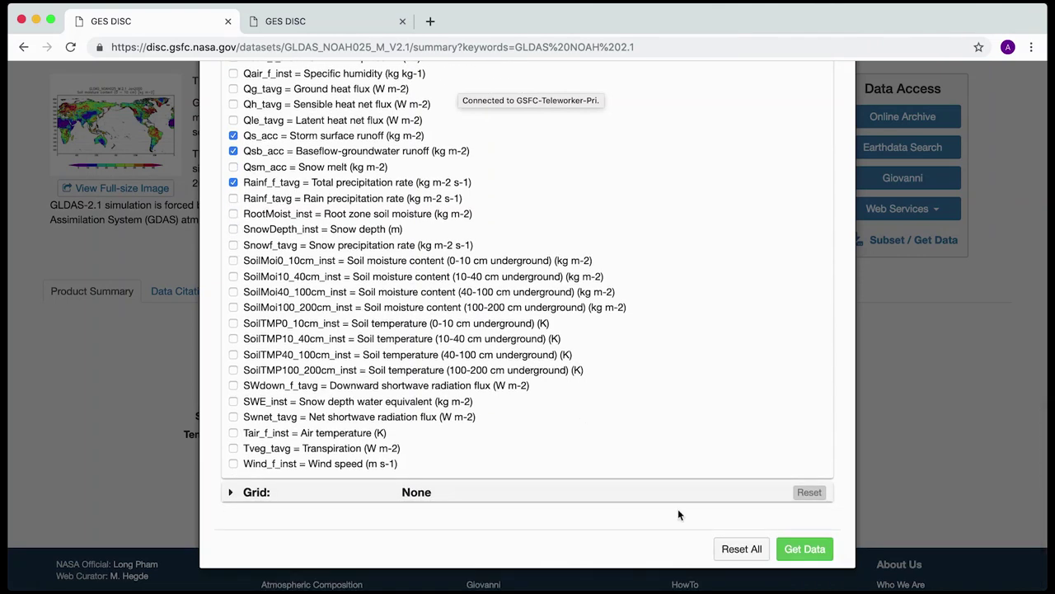
left_click(802, 549)
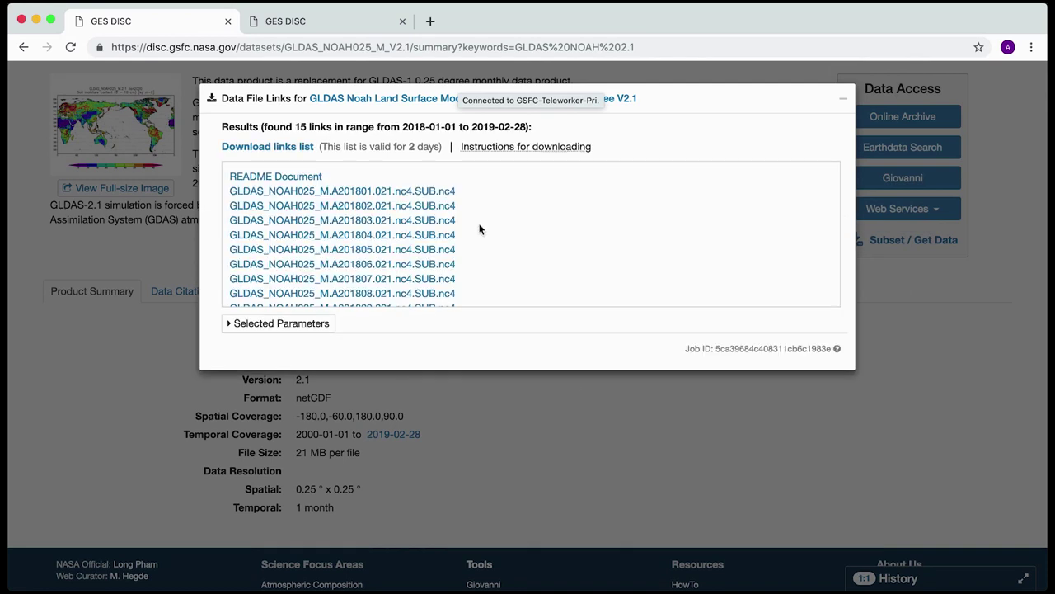
Look through the generated GLDAS data file links and open the instructions for downloading
scroll(492, 240, "down", 3)
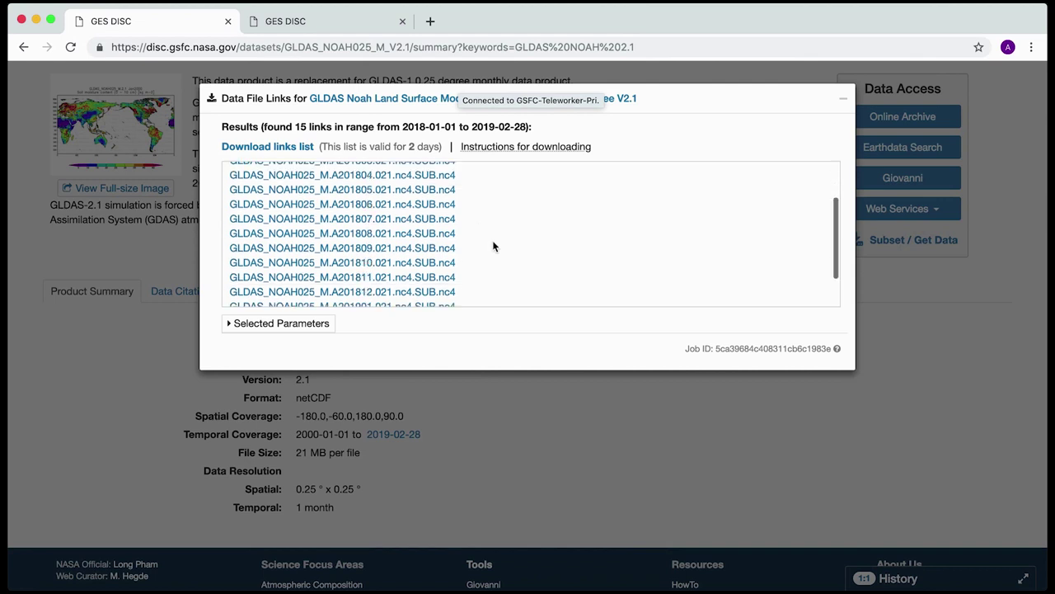
scroll(492, 240, "up", 3)
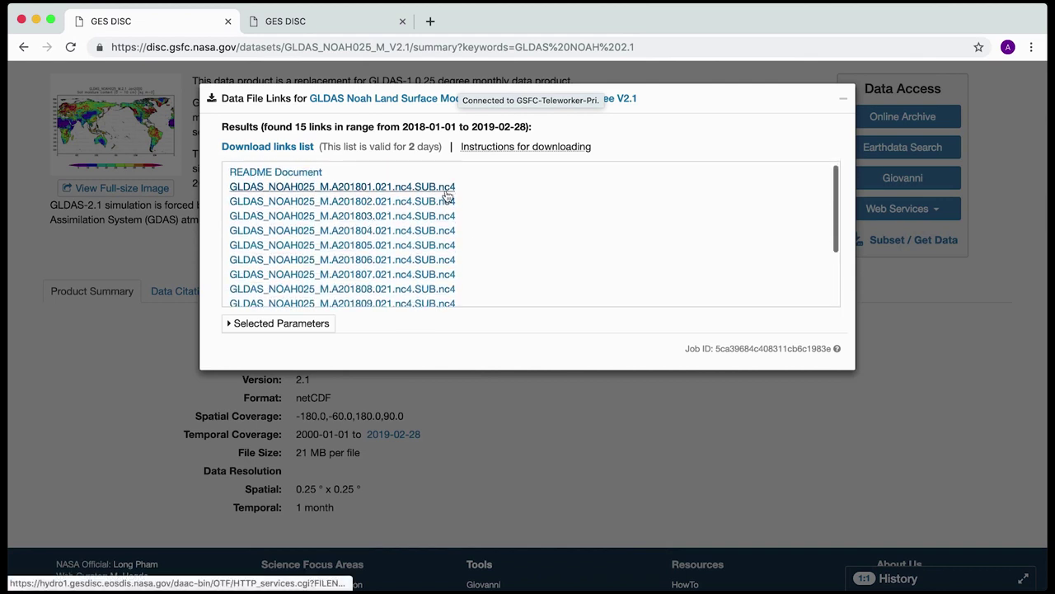
scroll(520, 206, "up", 1)
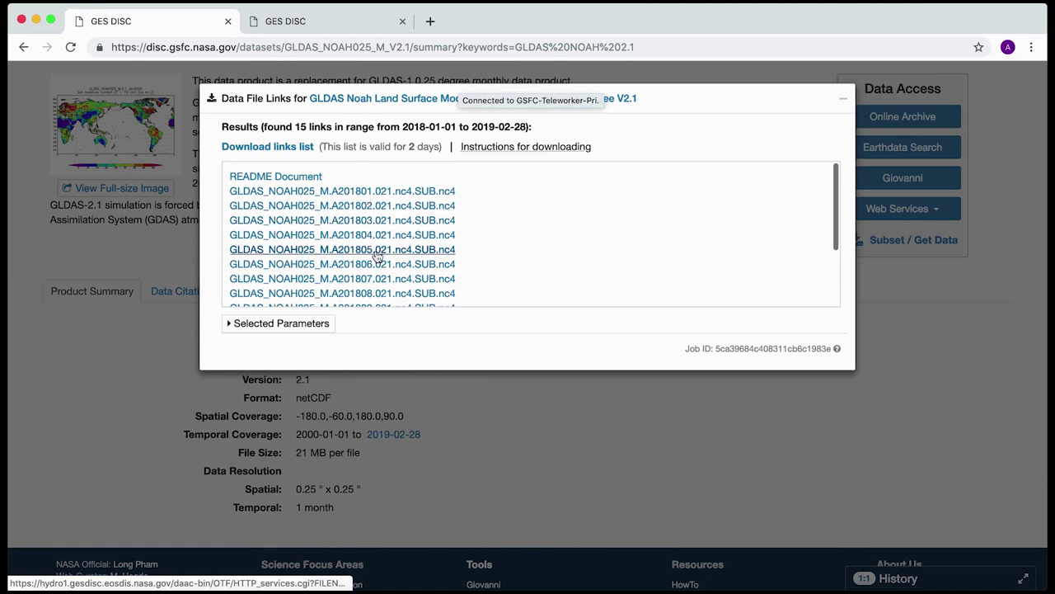
left_click(526, 147)
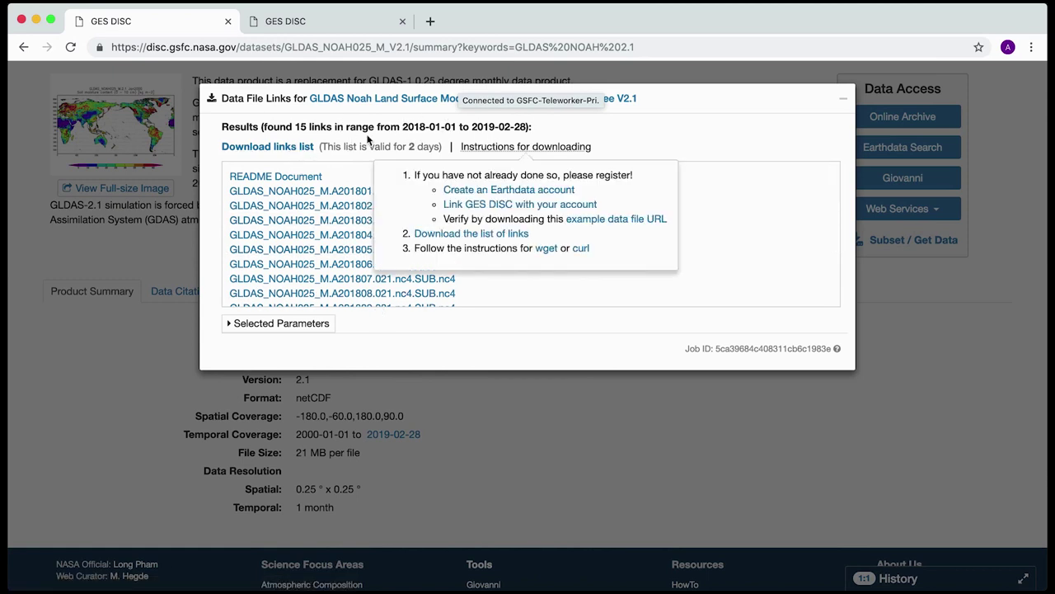
left_click(532, 154)
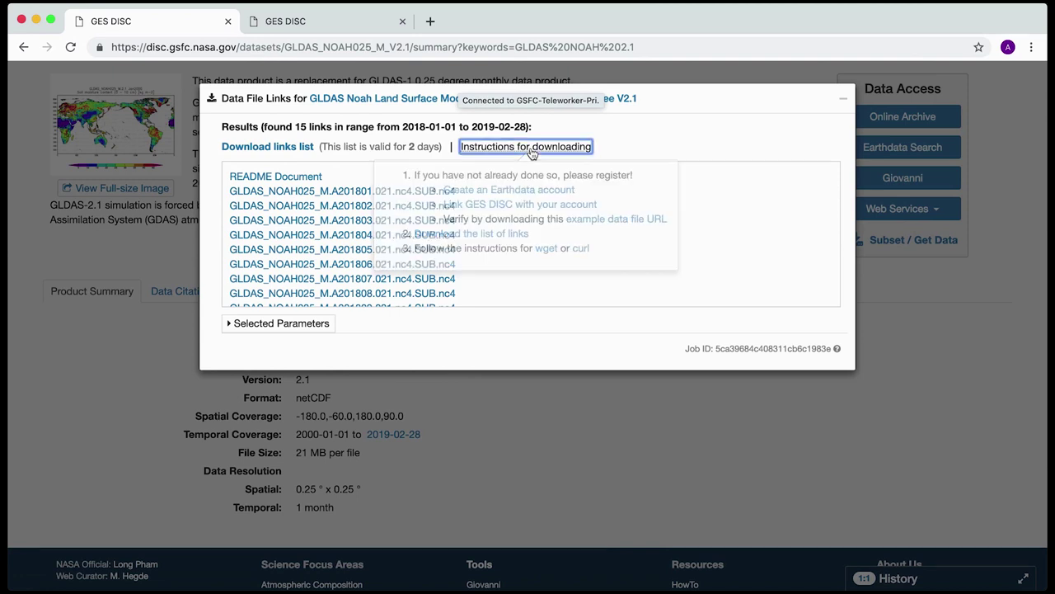
left_click(531, 154)
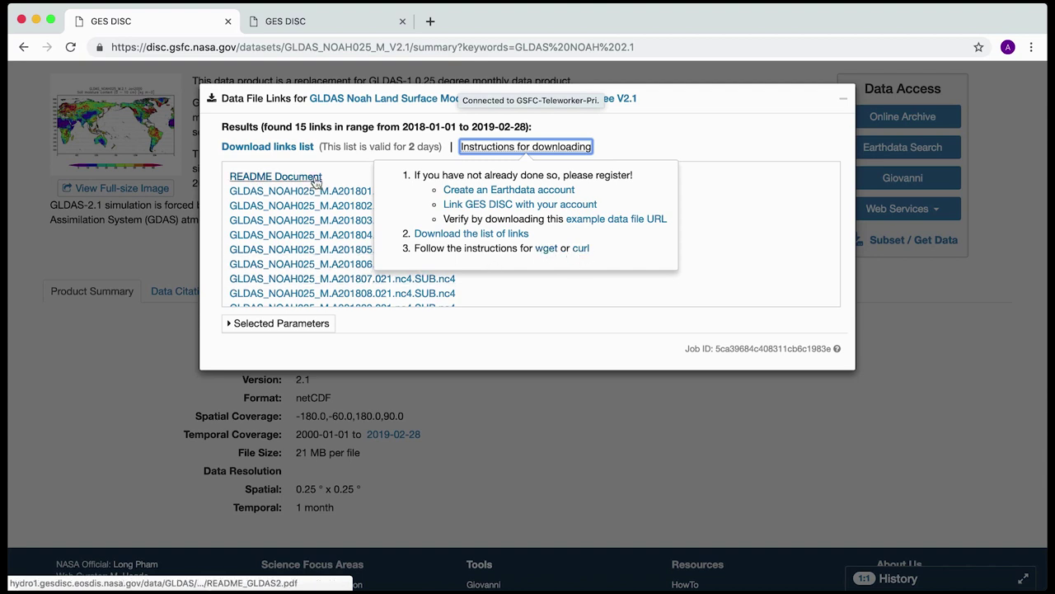
Open the curl download instructions, review the curl and wget sections for Mac/Linux and Windows, and return to the data file links
left_click(581, 249)
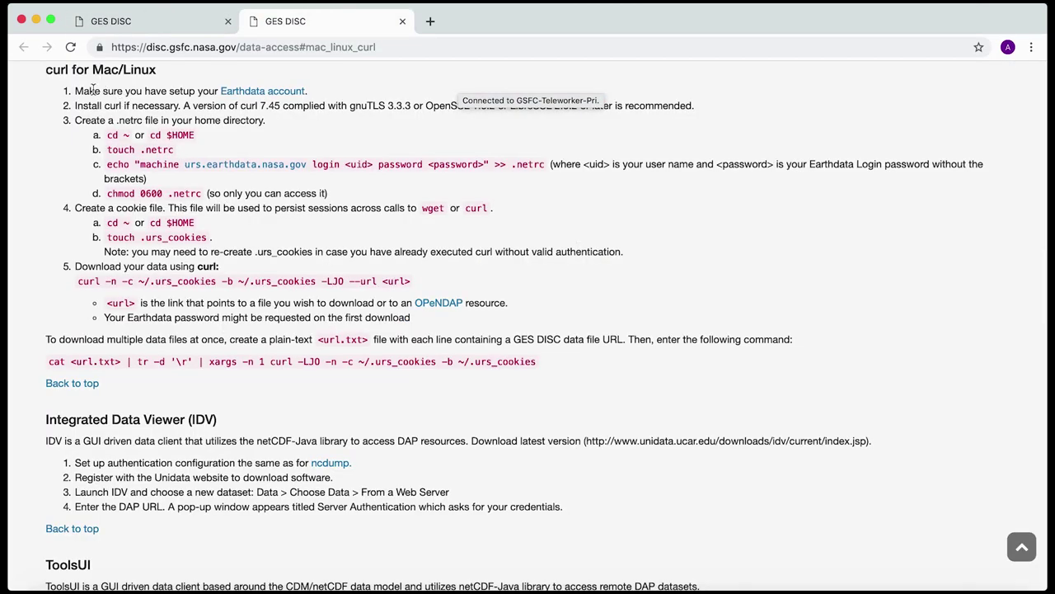
scroll(128, 121, "up", 2)
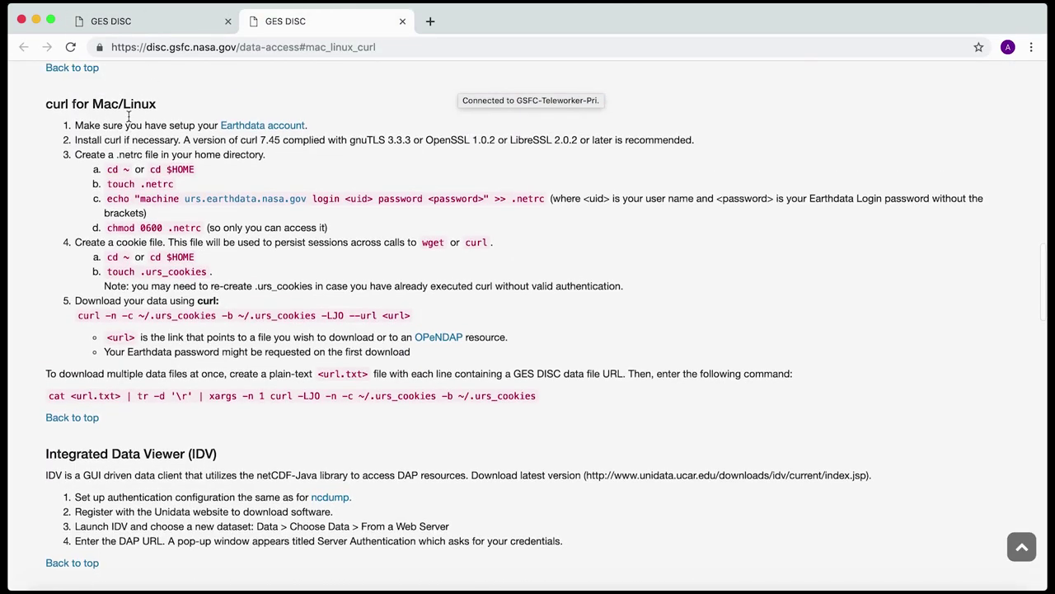
scroll(129, 121, "up", 10)
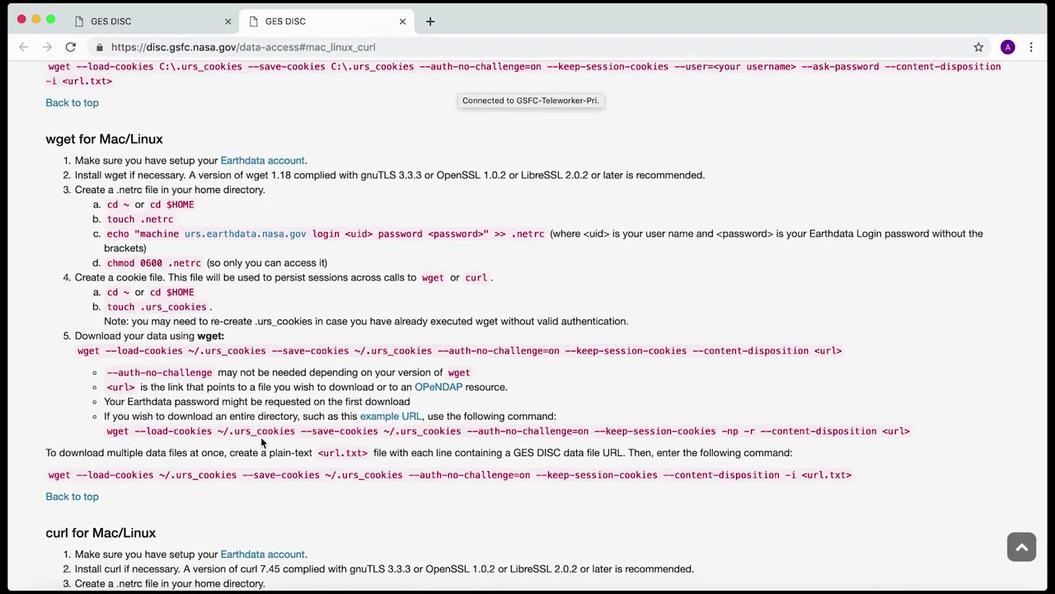
scroll(262, 441, "down", 7)
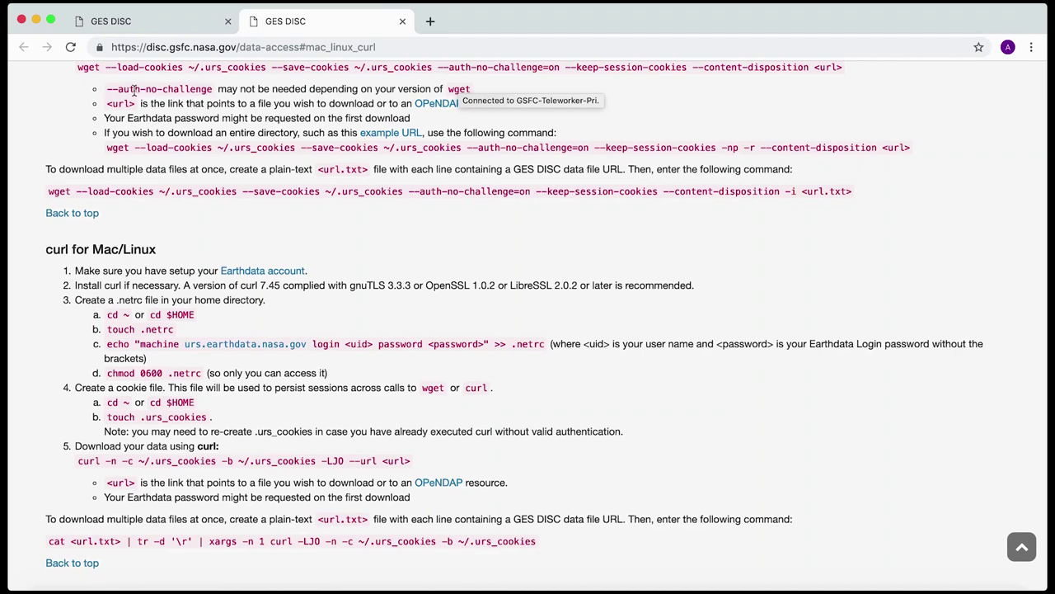
left_click(23, 49)
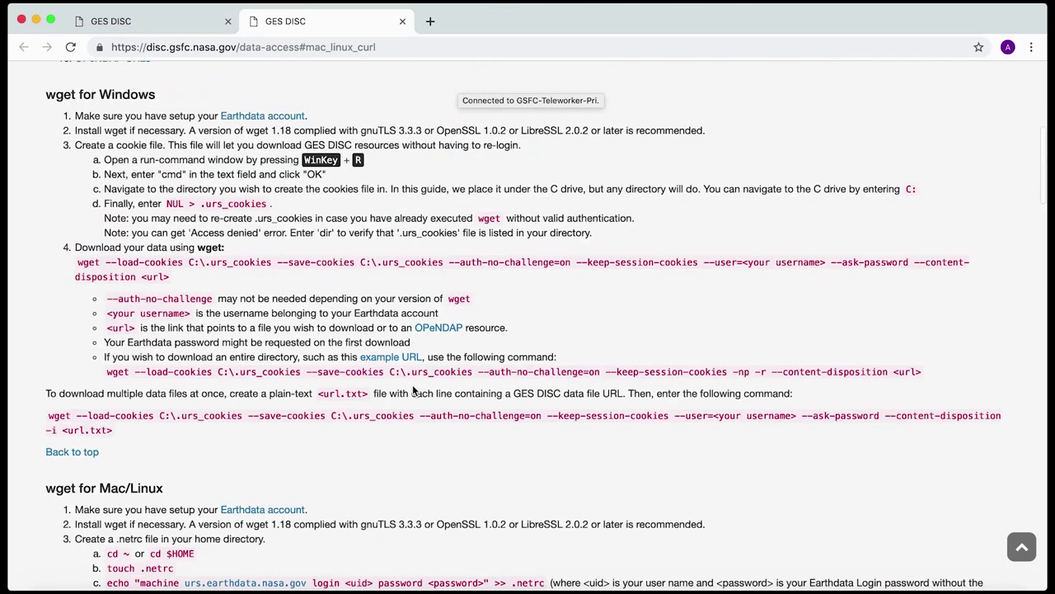
left_click(118, 25)
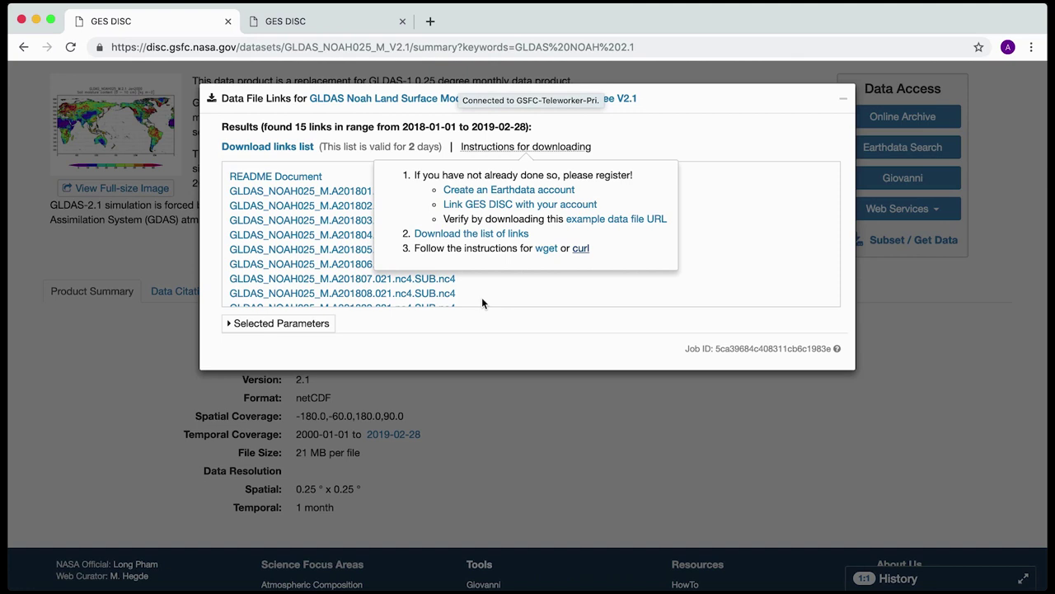
Switch to QGIS and view the basemap providers offered by the OpenLayers plugin
left_click(22, 19)
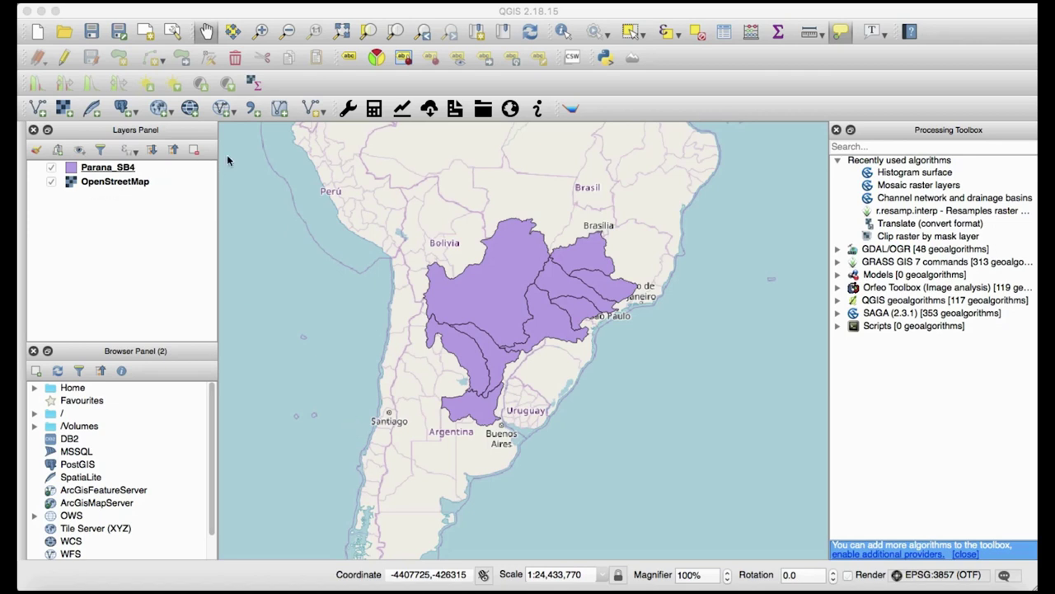
left_click(493, 3)
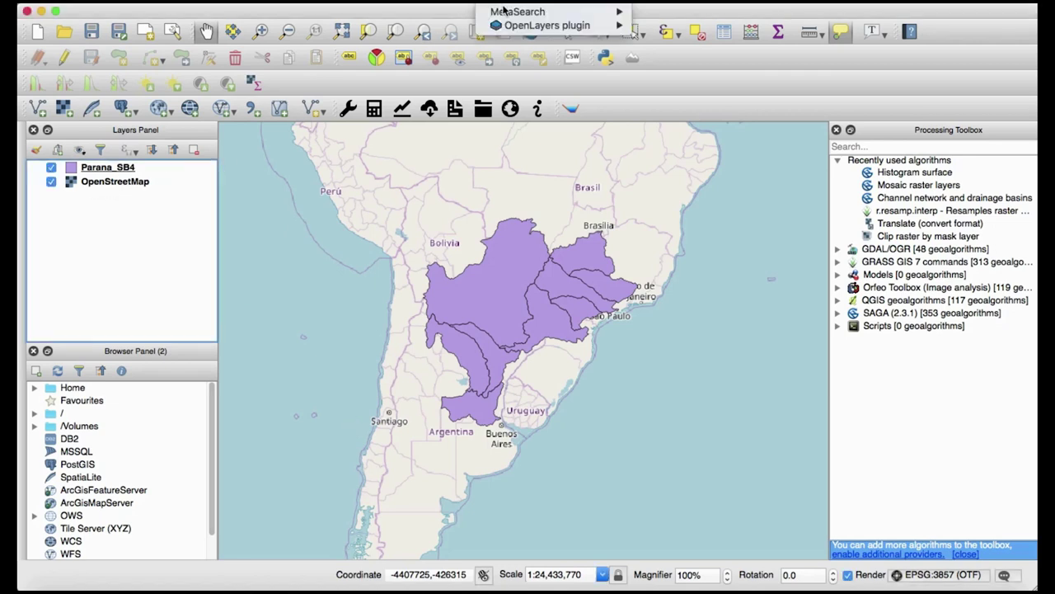
mouse_move(545, 25)
mouse_move(686, 81)
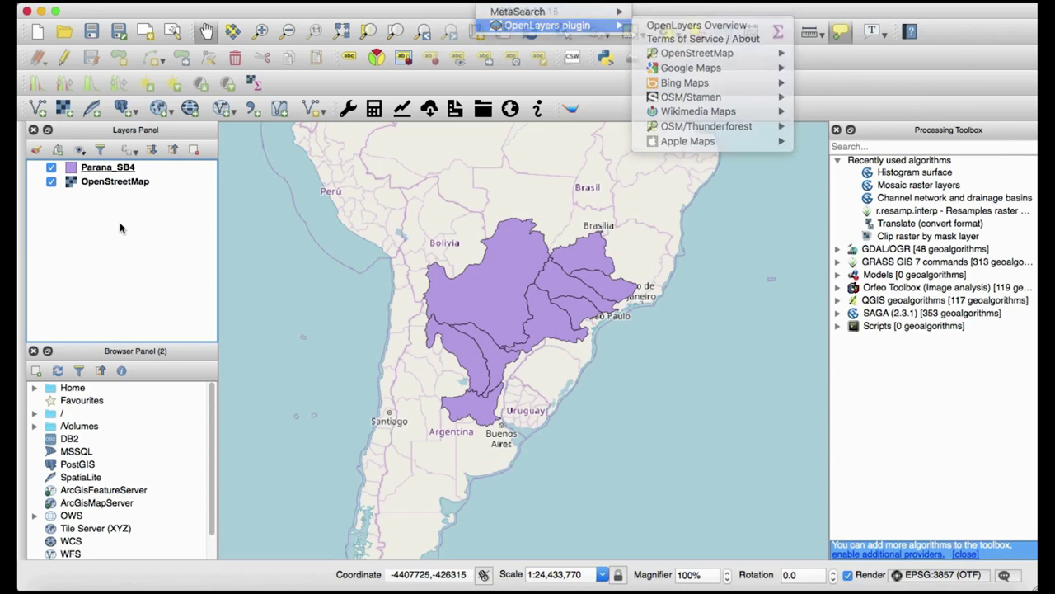
Check the coordinate reference system in the Parana_SB4 layer's properties and close them without changes
left_click(125, 169)
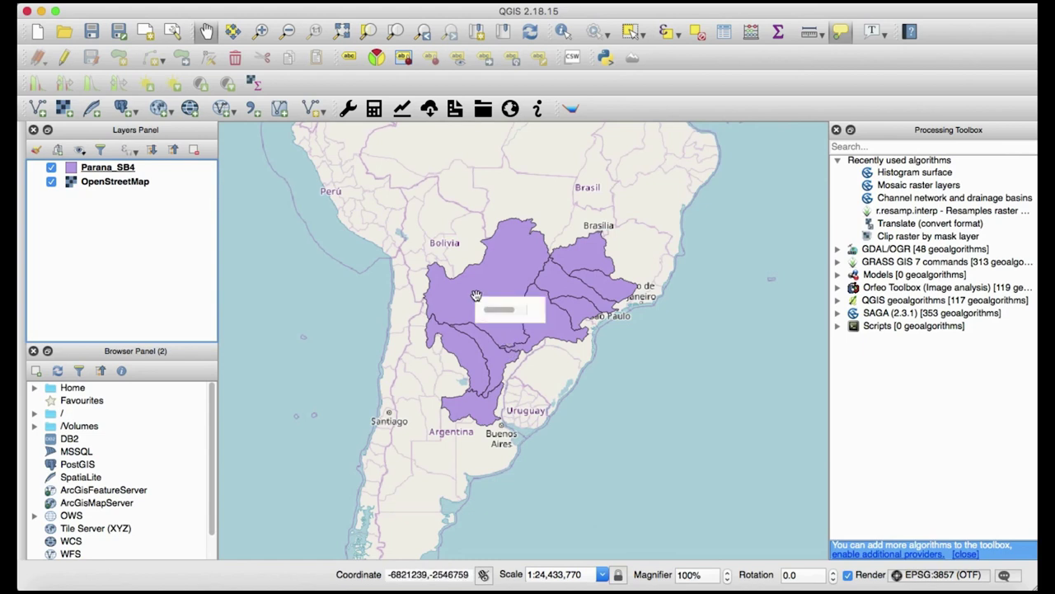
mouse_move(476, 294)
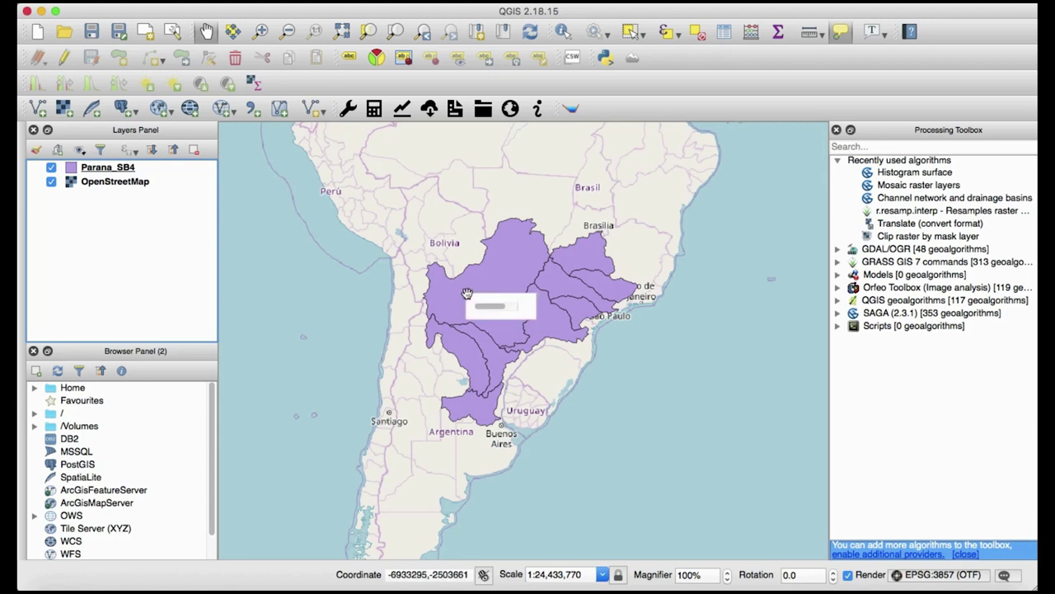
left_click(114, 168)
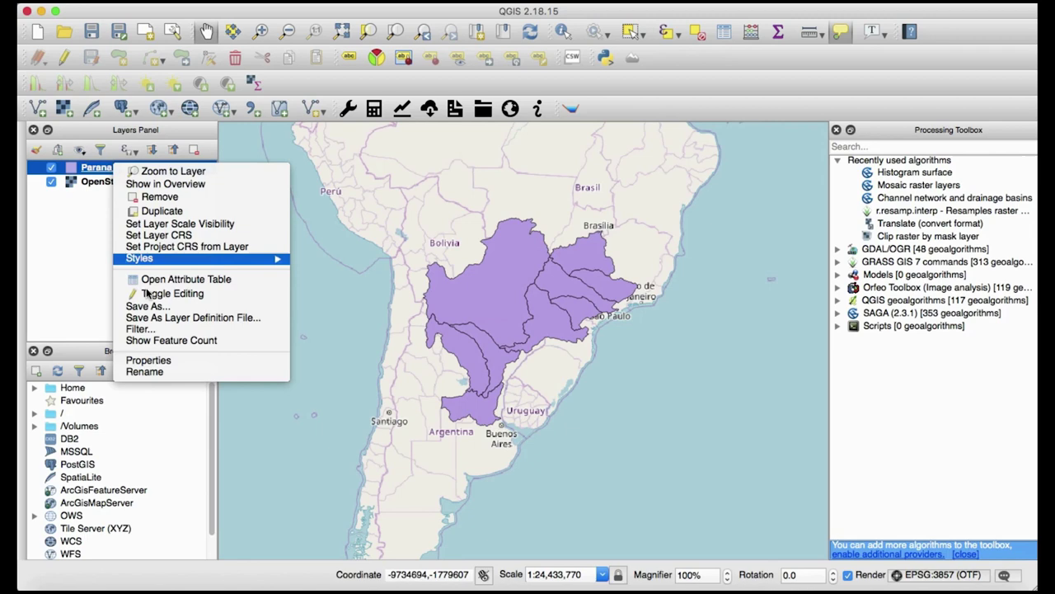
left_click(150, 360)
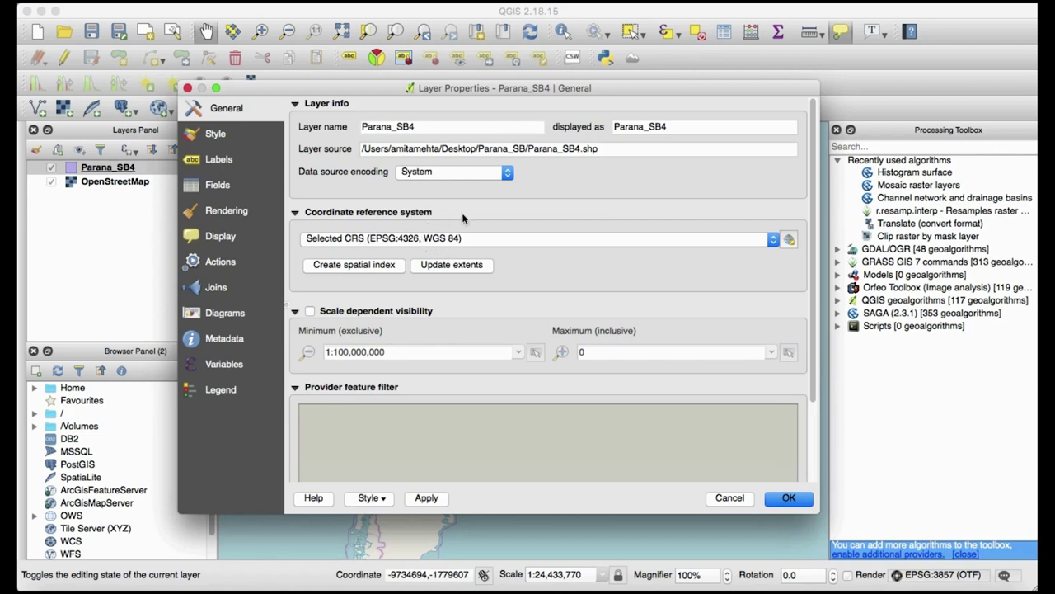
left_click(729, 498)
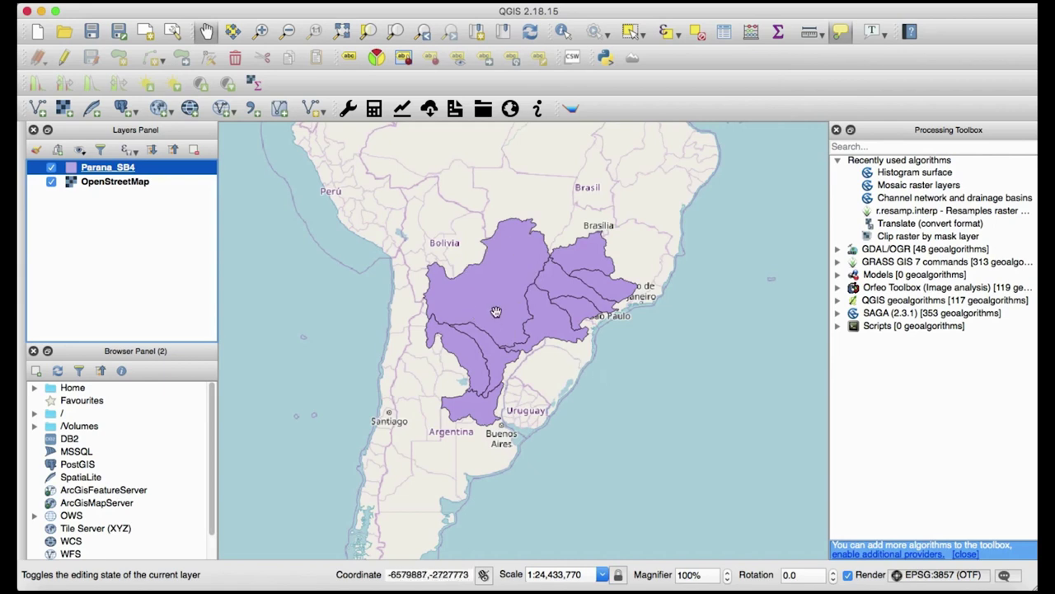
Try saving the Parana_SB4 layer with the CRS EPSG:102033 - South_America_Albers_Equal_Area_Conic, and cancel the export
mouse_move(496, 311)
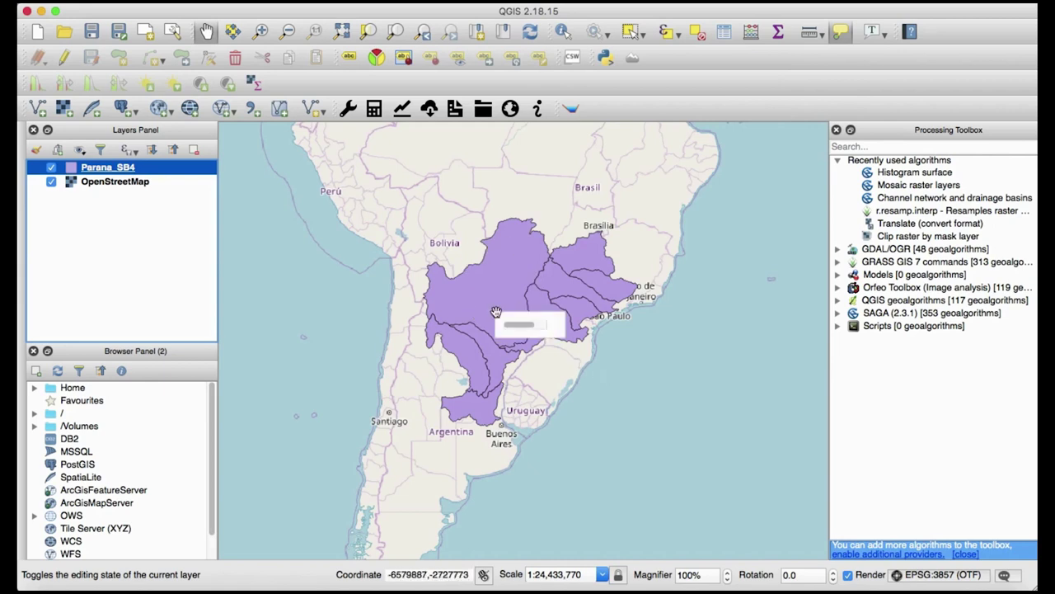
right_click(117, 171)
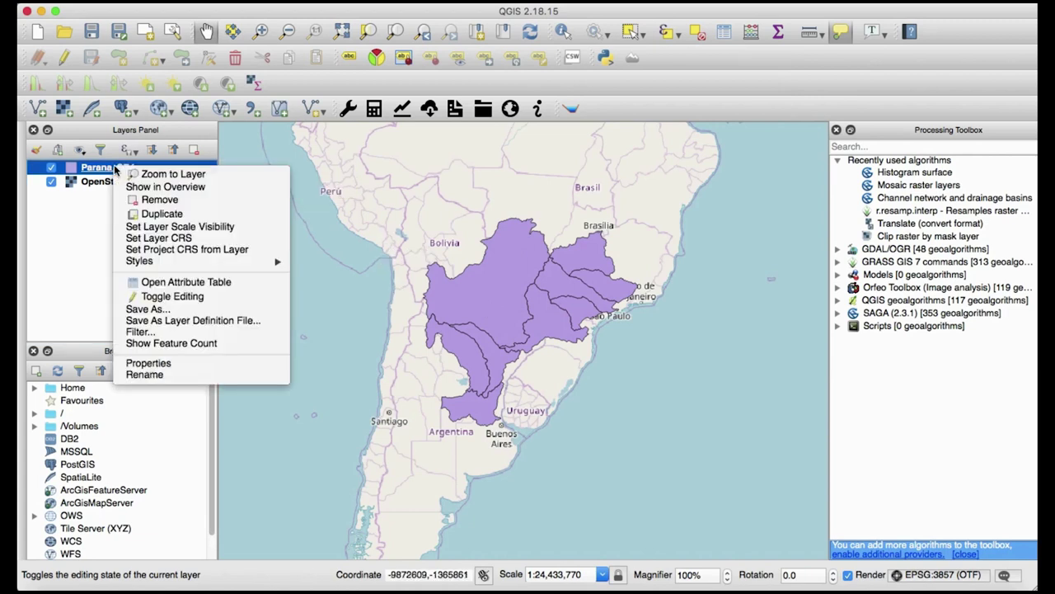
left_click(148, 310)
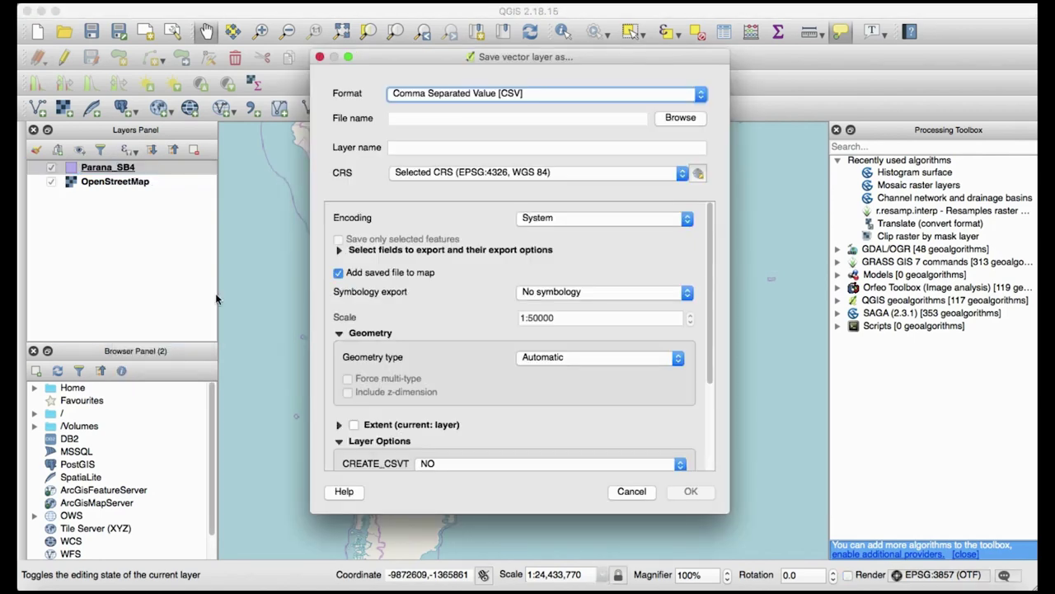
left_click(529, 175)
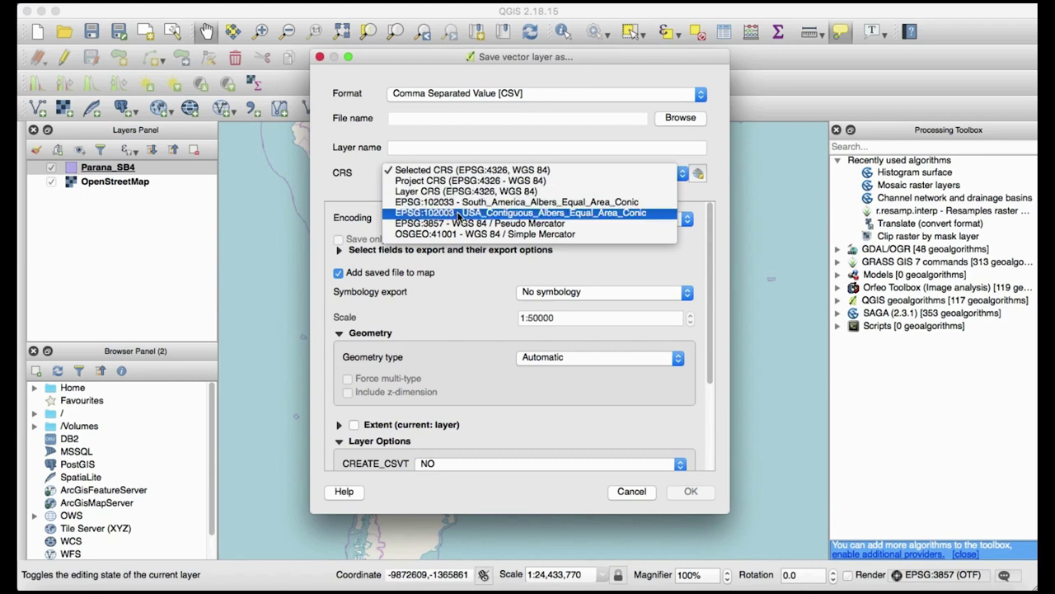
left_click(544, 202)
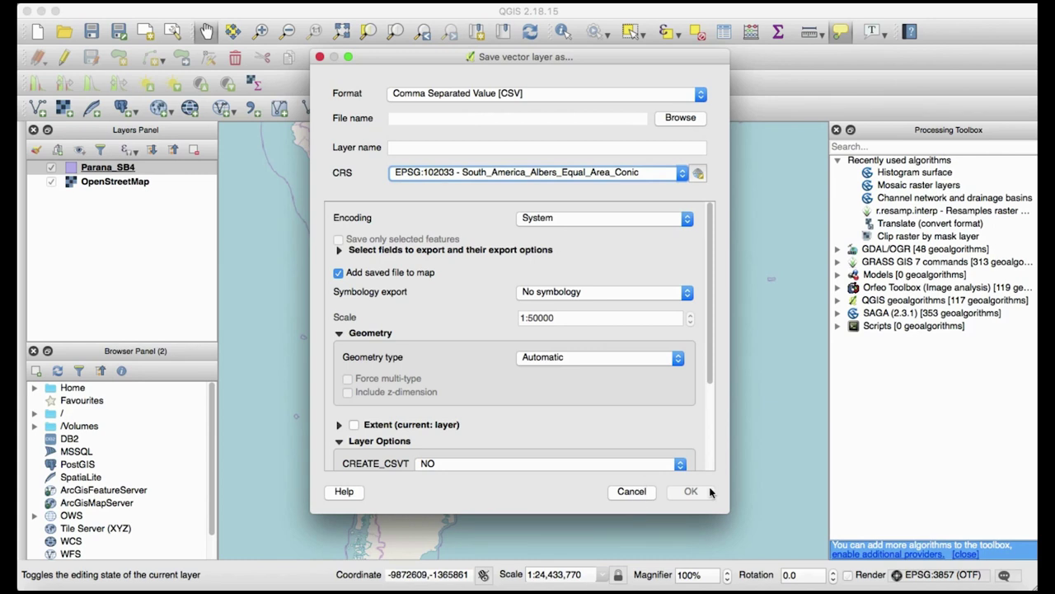
left_click(643, 494)
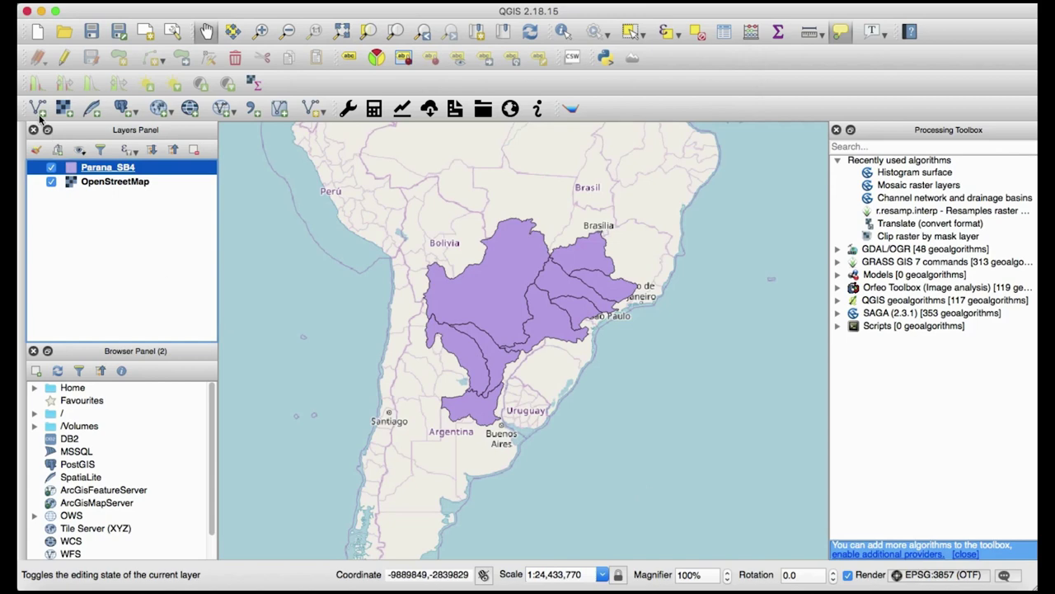
Add the shapefile Parana-SB4-Proj.shp from the Parana-Data folder as a vector layer and hide it on the map
left_click(38, 111)
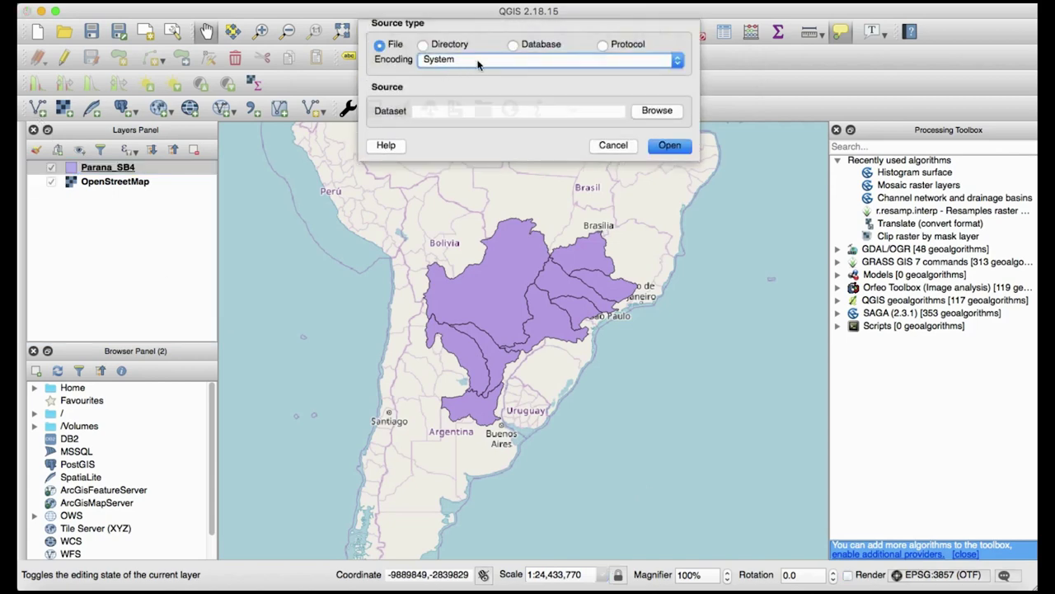
left_click(652, 111)
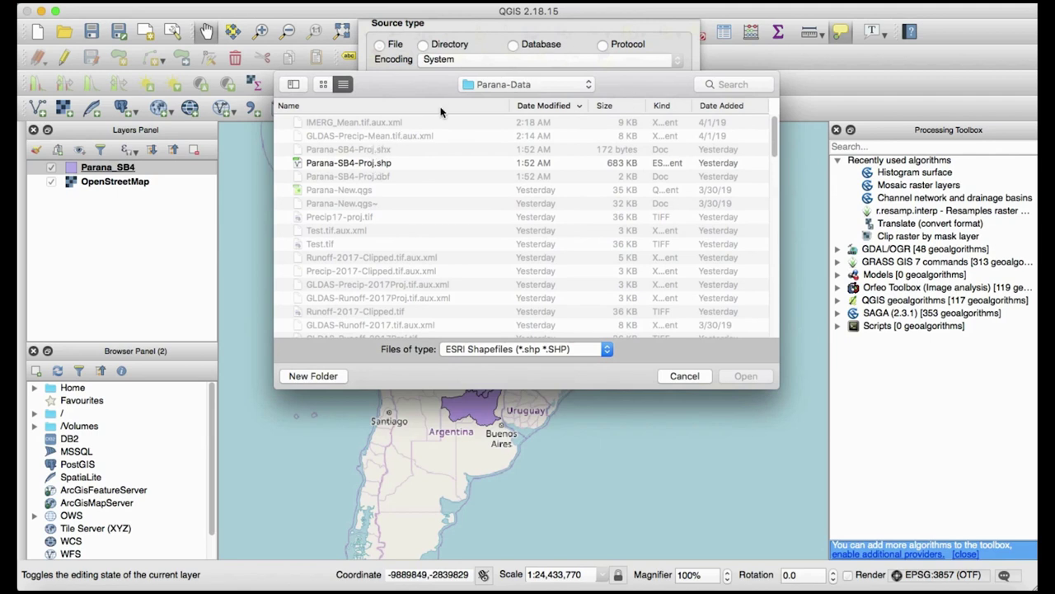
left_click(370, 163)
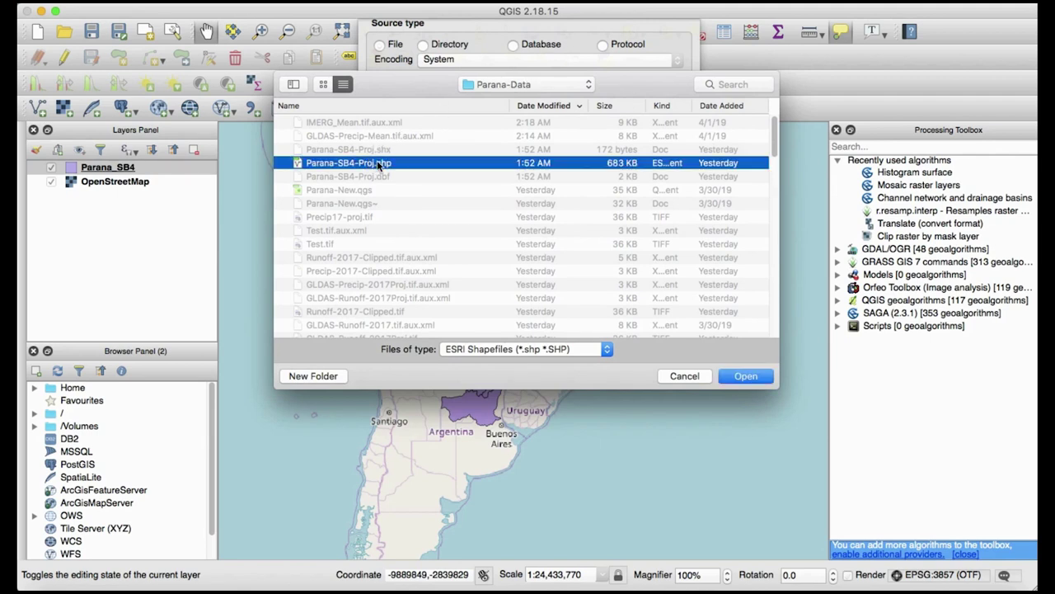
left_click(745, 376)
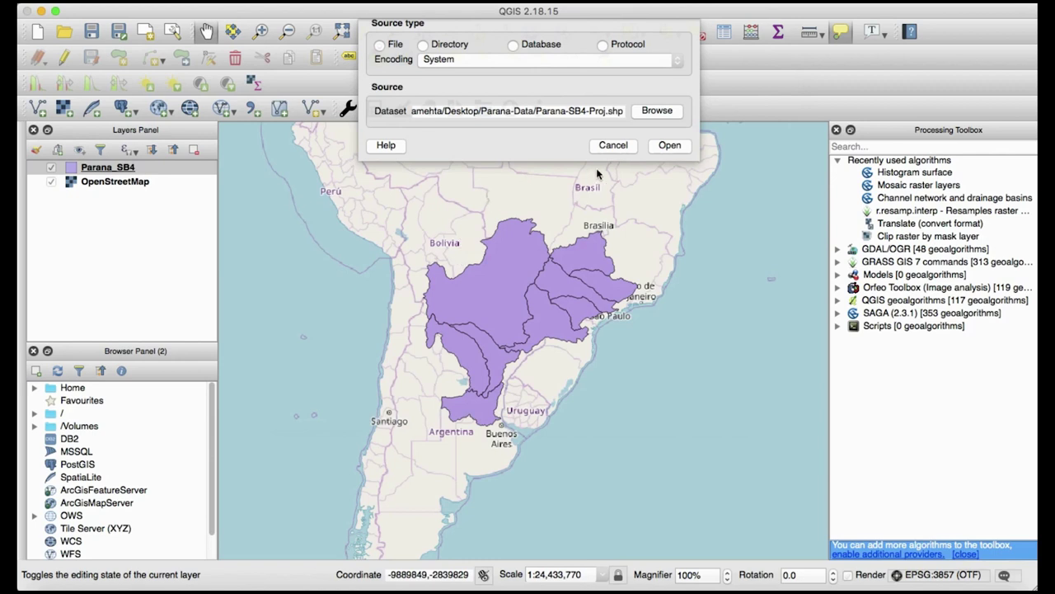
left_click(669, 143)
left_click(51, 168)
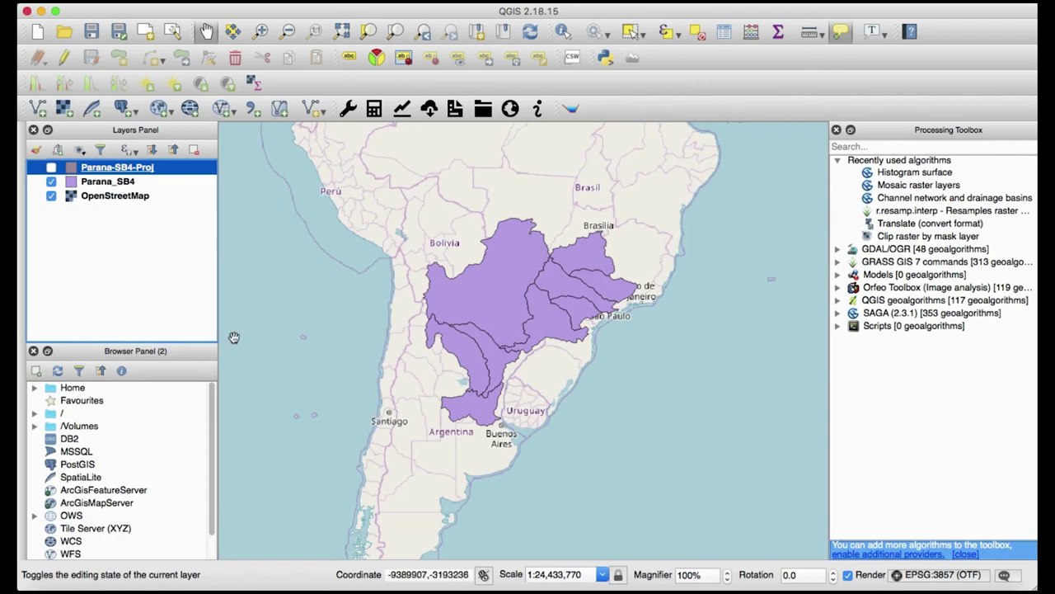
Add the raster GLDAS-Precip-2017.tif from the GLDAS folder to the map and select its layer
left_click(61, 109)
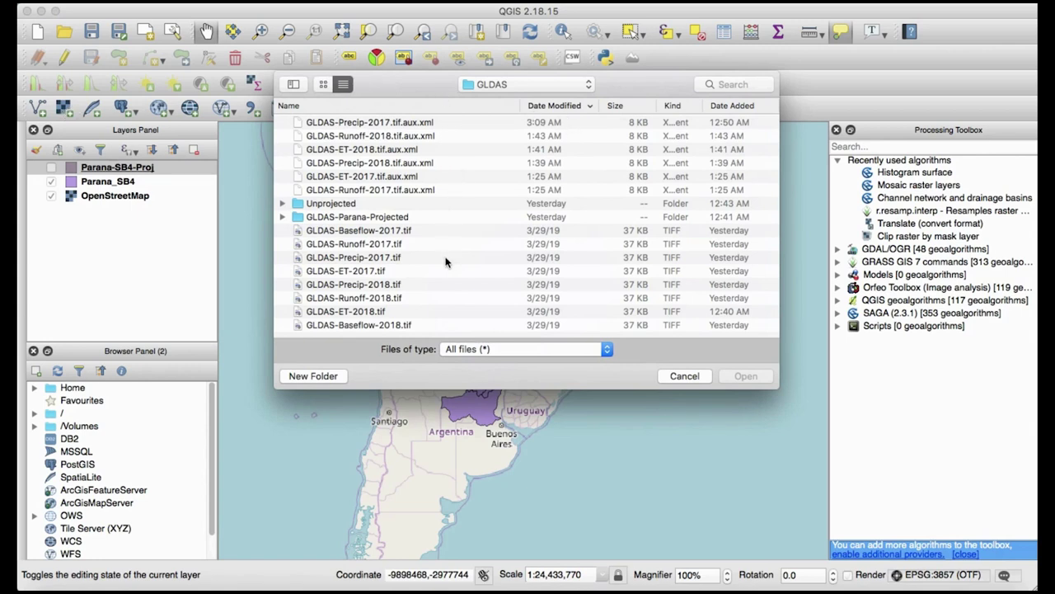
scroll(404, 252, "down", 2)
left_click(378, 261)
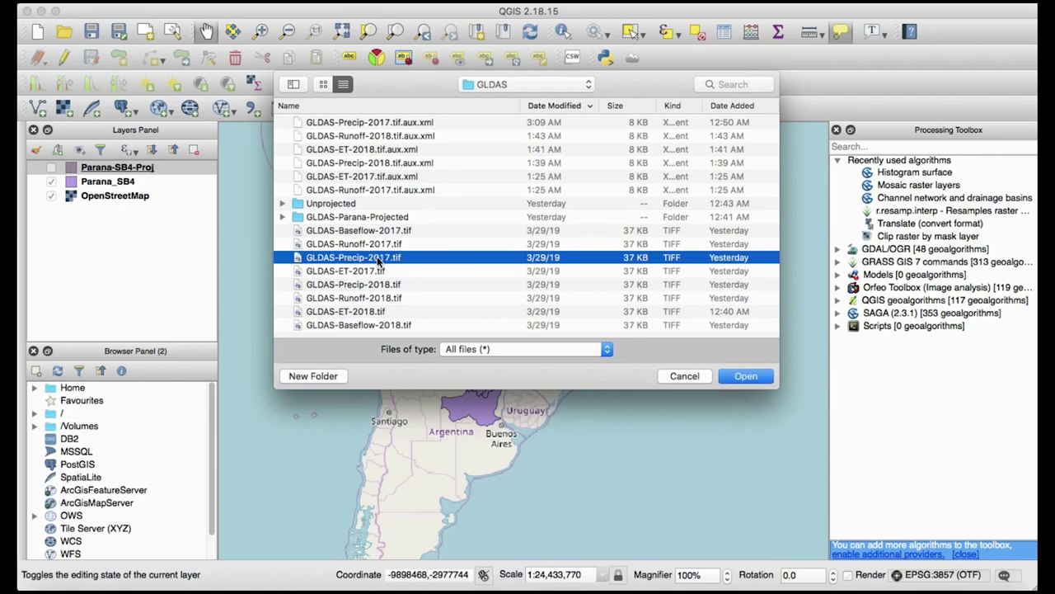
left_click(726, 375)
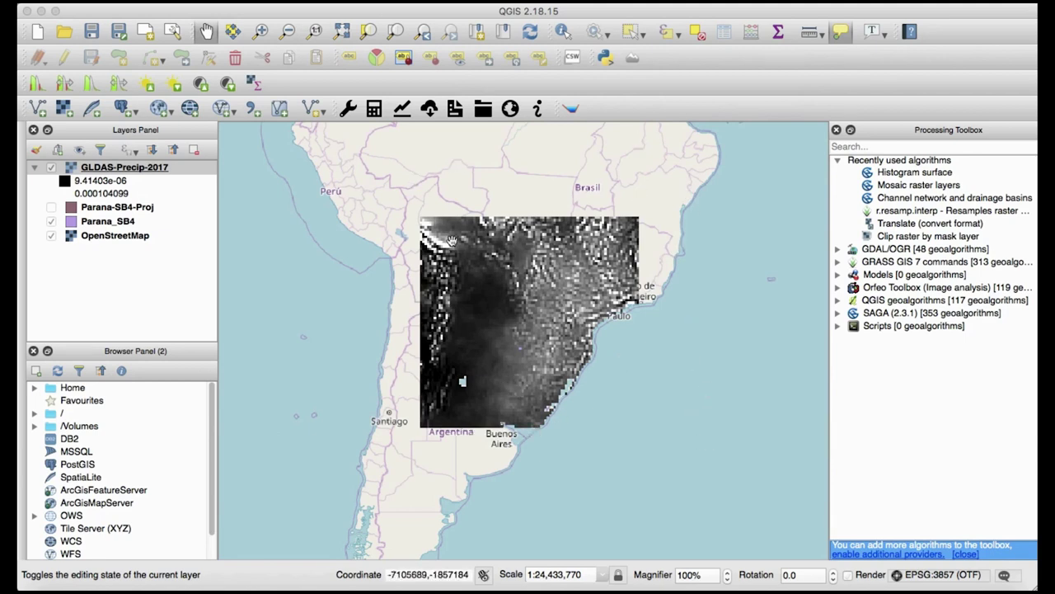
left_click(151, 168)
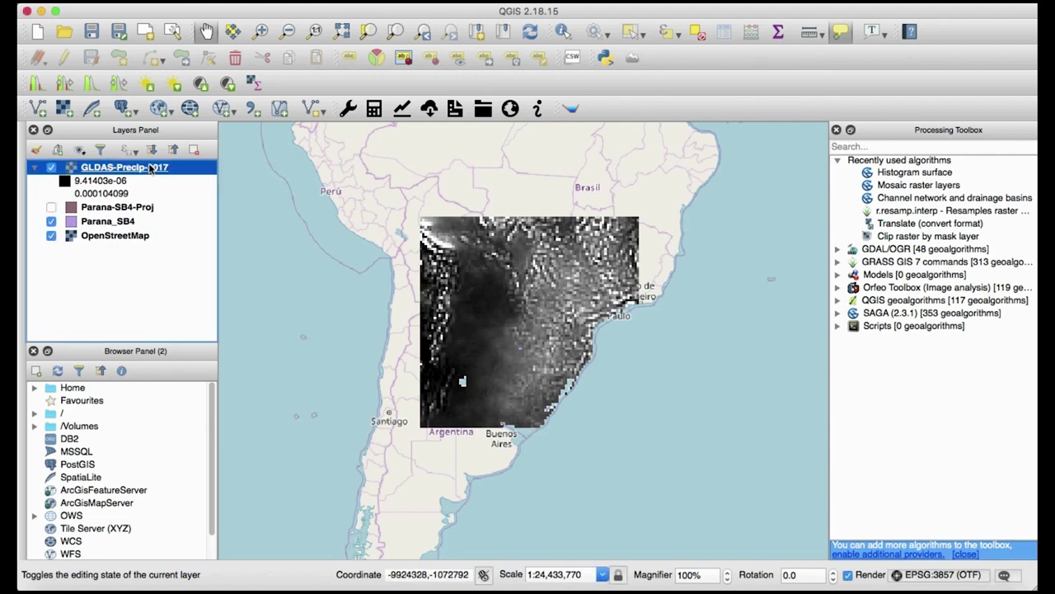
Export the GLDAS-Precip-2017 raster as GeoTIFF Precip-2017-Porj to the Desktop, using CRS EPSG:102033 - South_America_Albers_Equal_Area_Conic
right_click(151, 168)
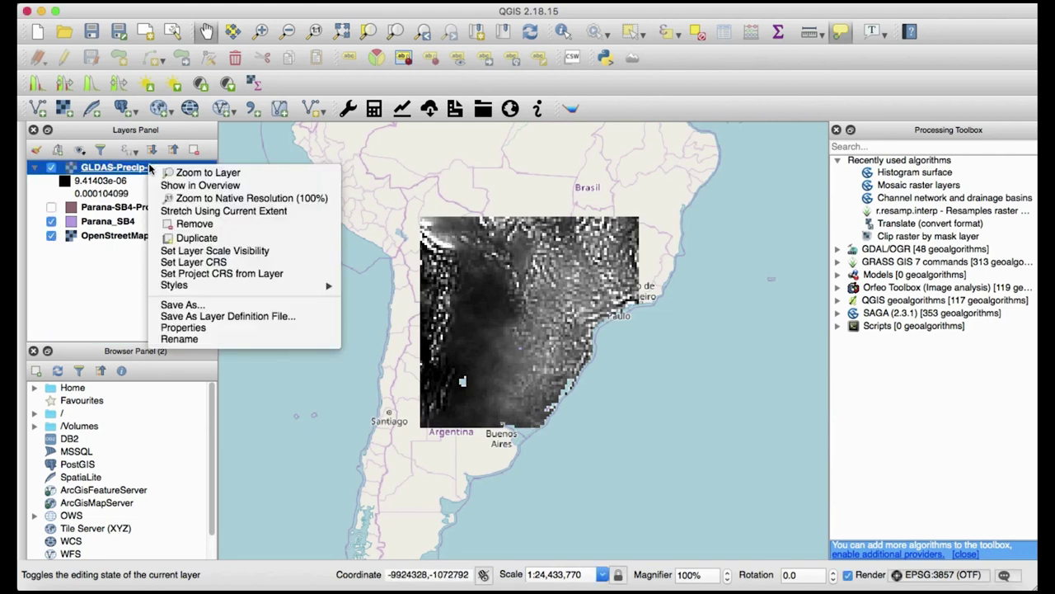
left_click(168, 310)
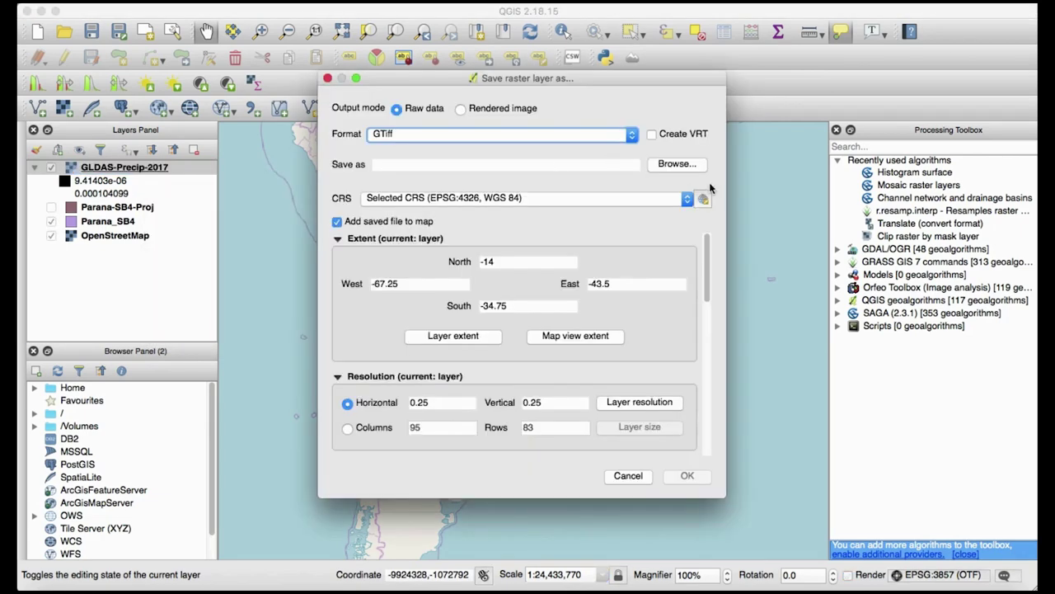
left_click(558, 198)
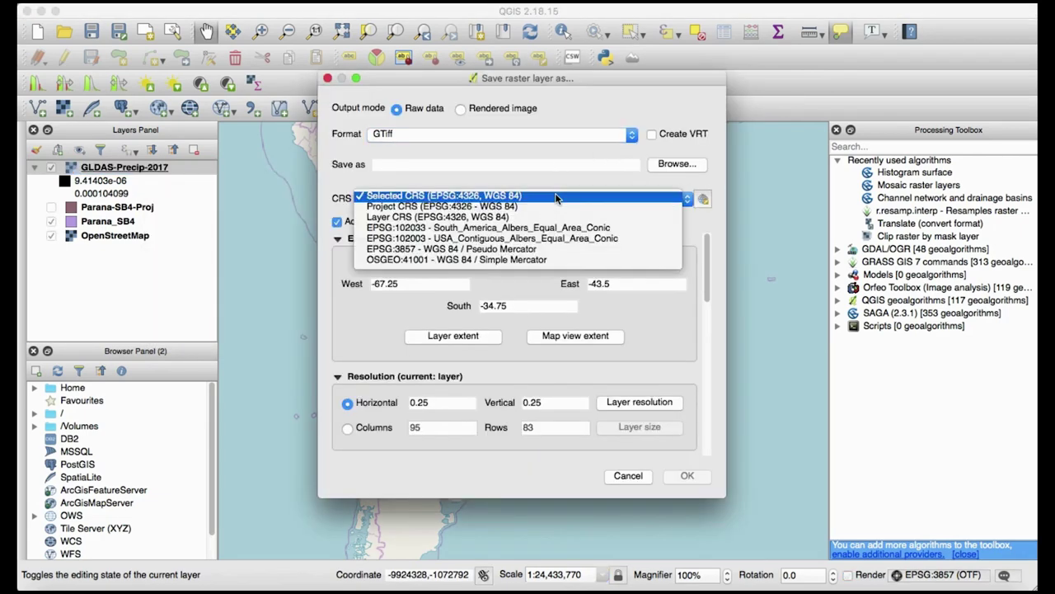
left_click(522, 230)
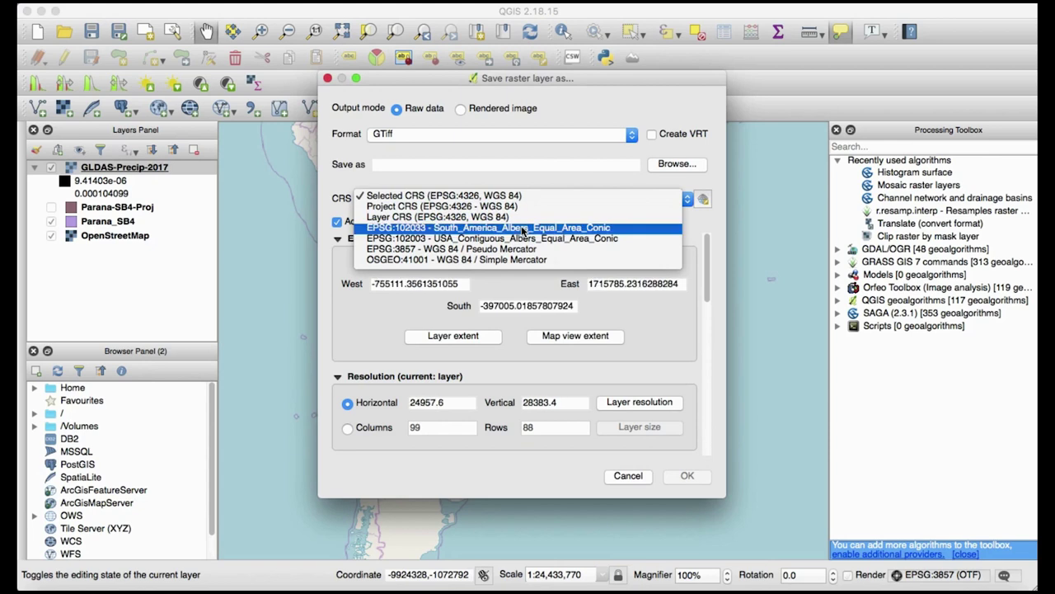
left_click(675, 164)
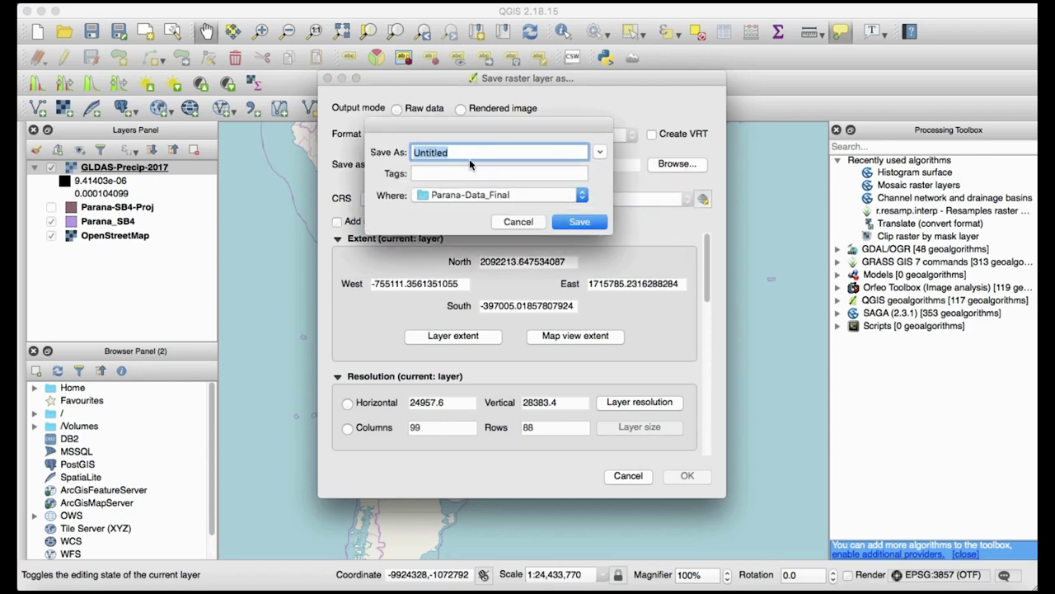
type("Precip-2017-P")
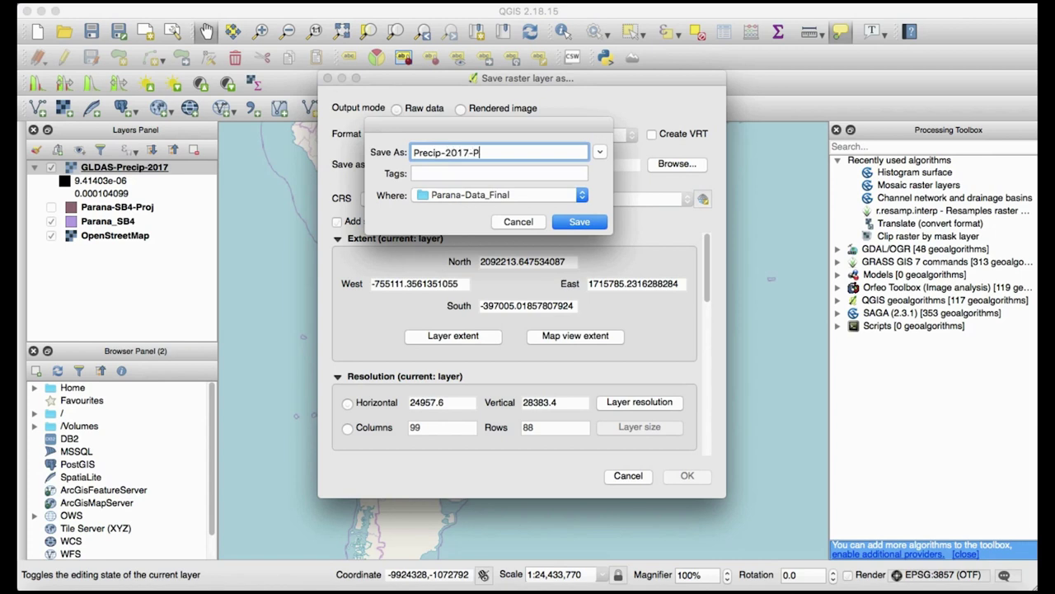
type("or")
key("BackSpace")
left_click(567, 195)
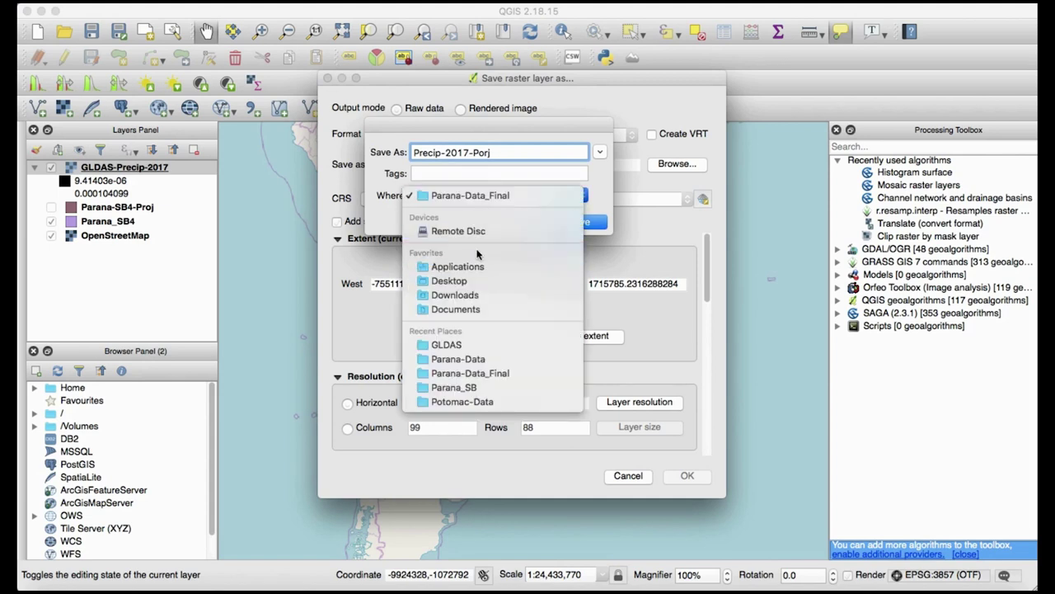
left_click(466, 281)
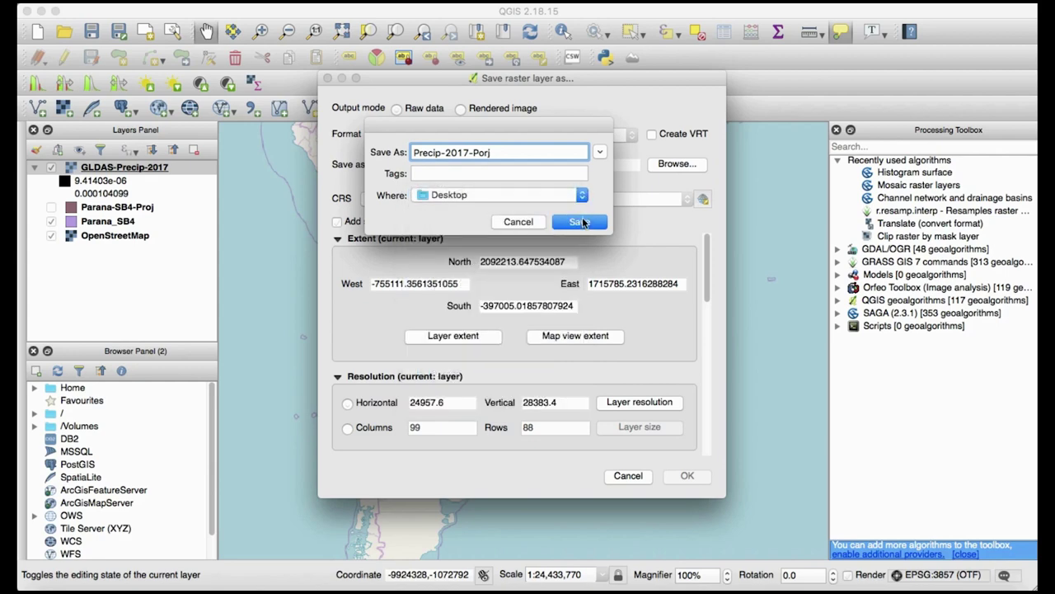
left_click(580, 222)
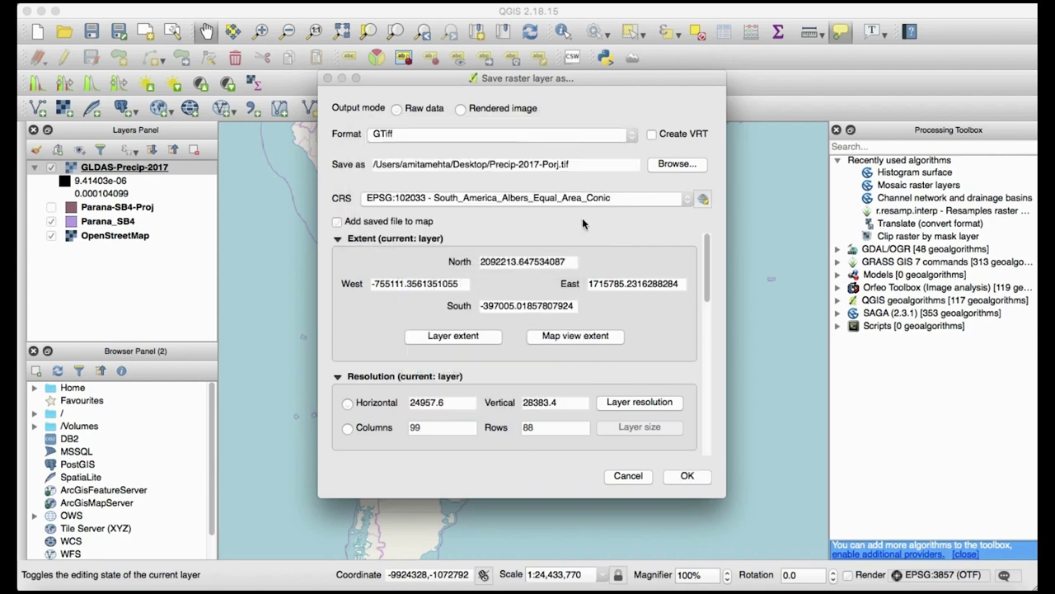
left_click(687, 476)
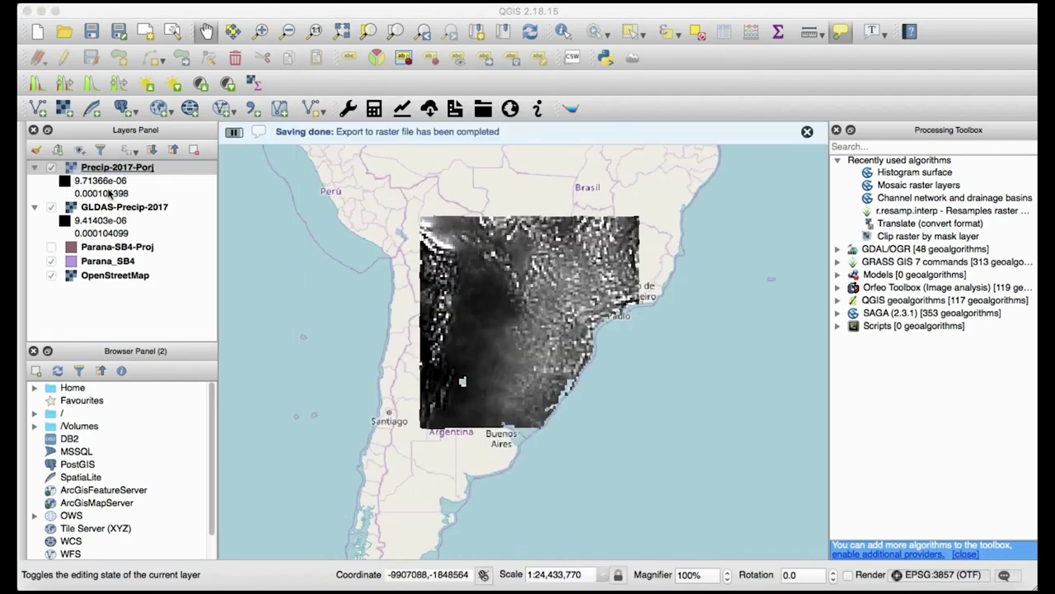
Toggle the Precip-2017-Porj layer's visibility off and on, and remove the original GLDAS-Precip-2017 layer from the project
left_click(52, 168)
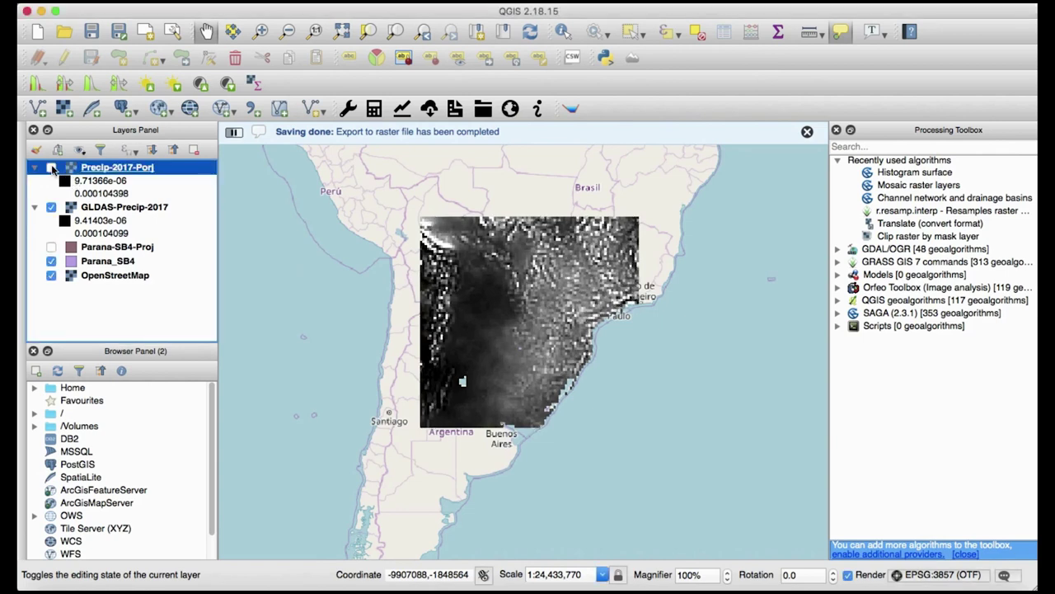
left_click(52, 167)
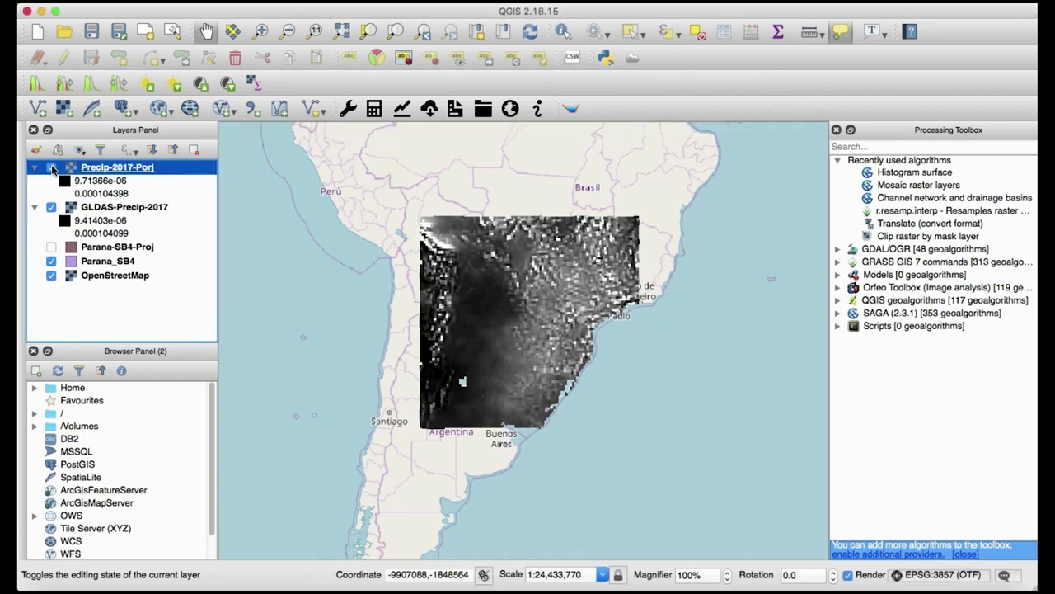
right_click(104, 210)
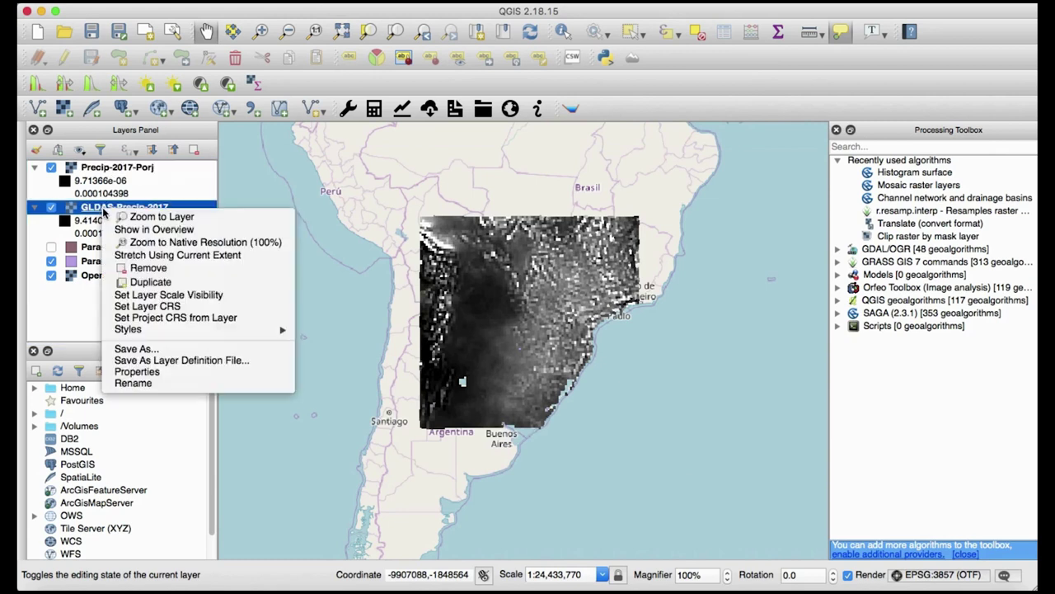
left_click(176, 275)
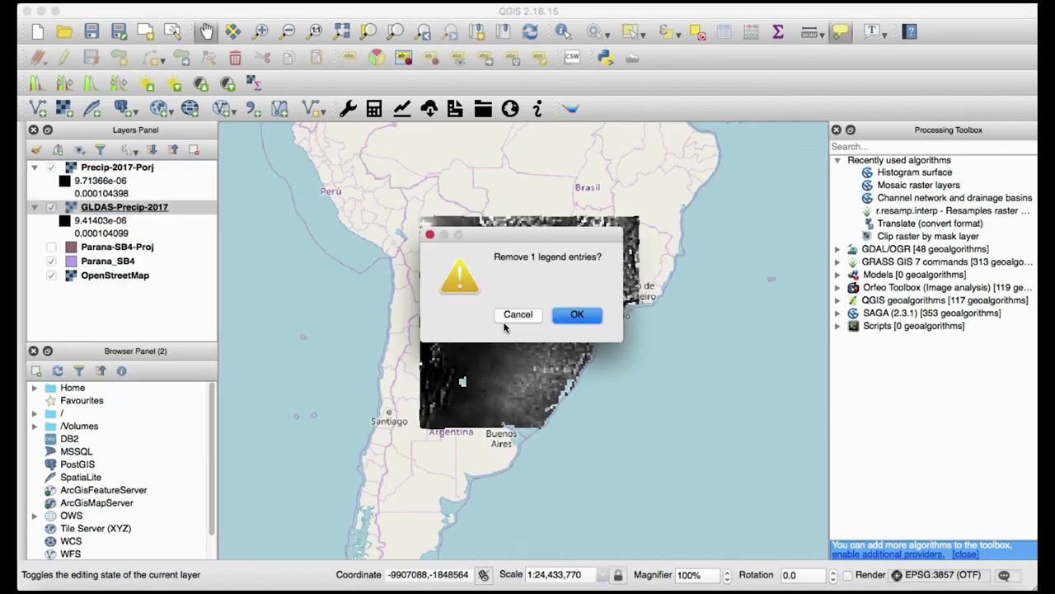
left_click(569, 316)
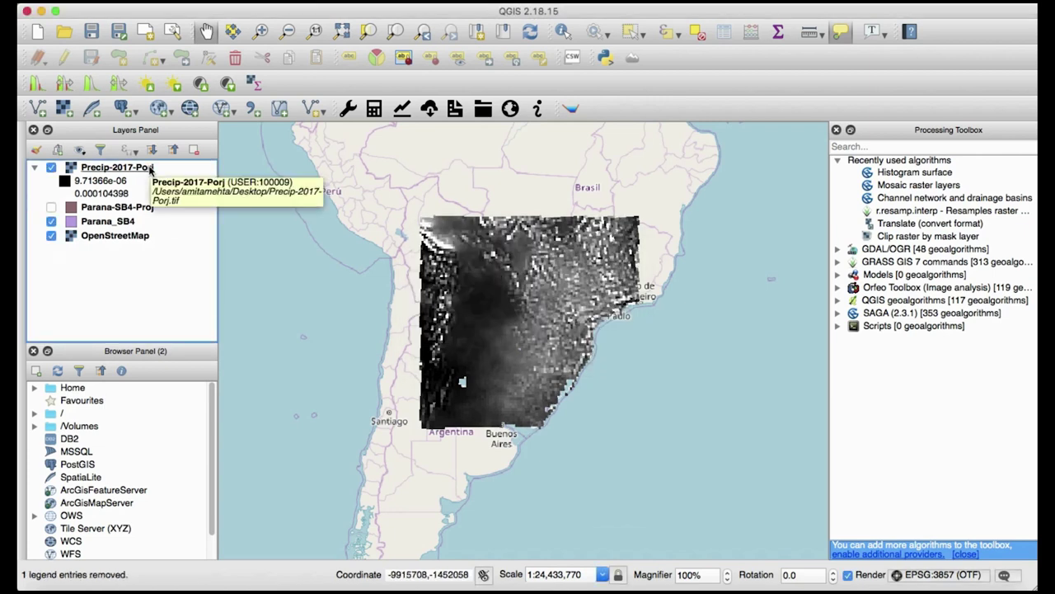
Open the raster Clipper for Precip-2017-Porj and set its output file to the GeoTIFF Precip-2017-Clipped on the Desktop
left_click(129, 168)
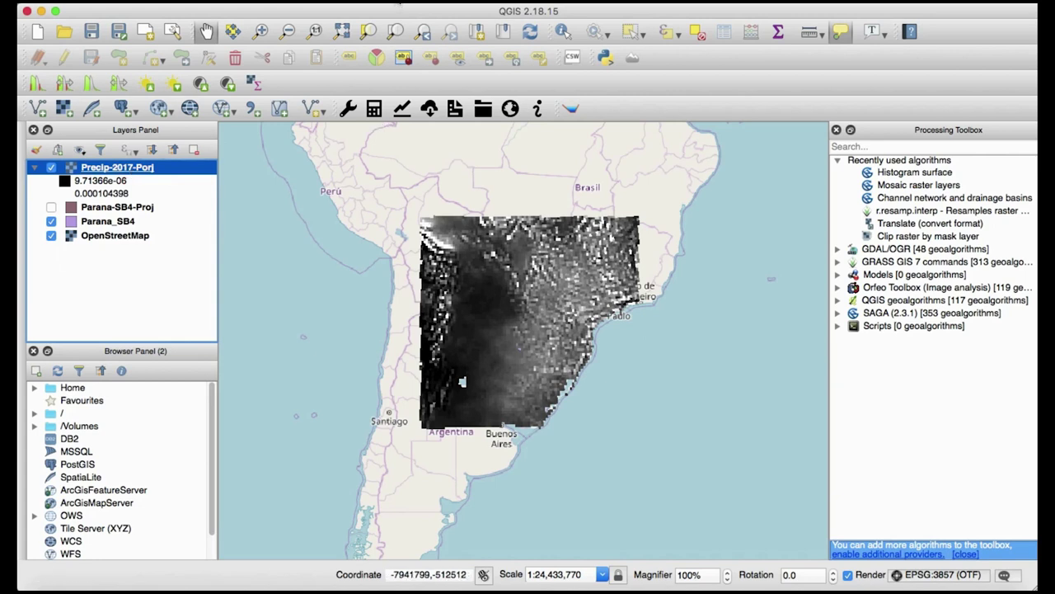
left_click(399, 3)
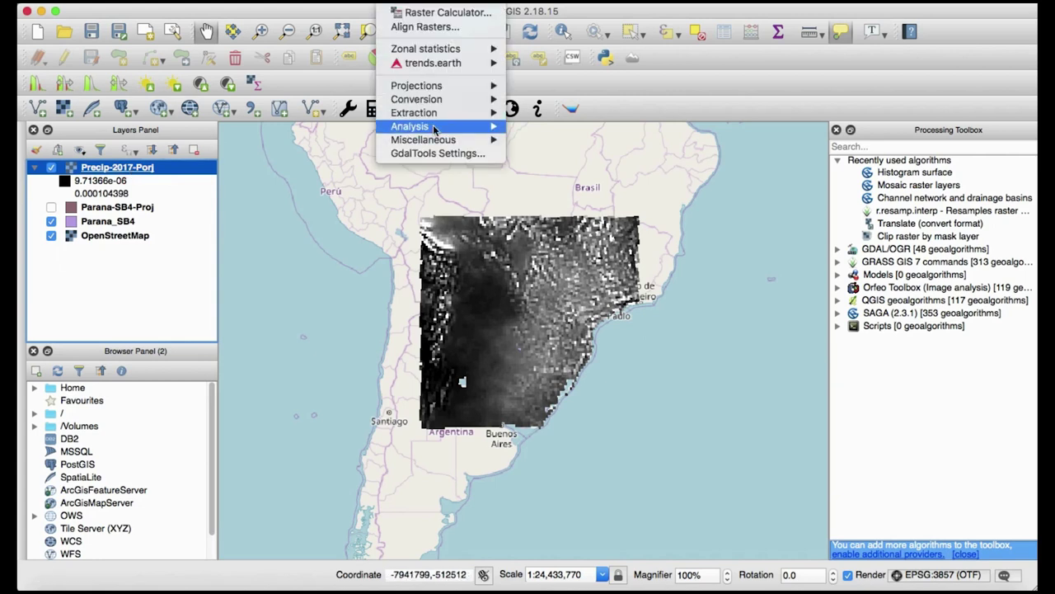
mouse_move(433, 115)
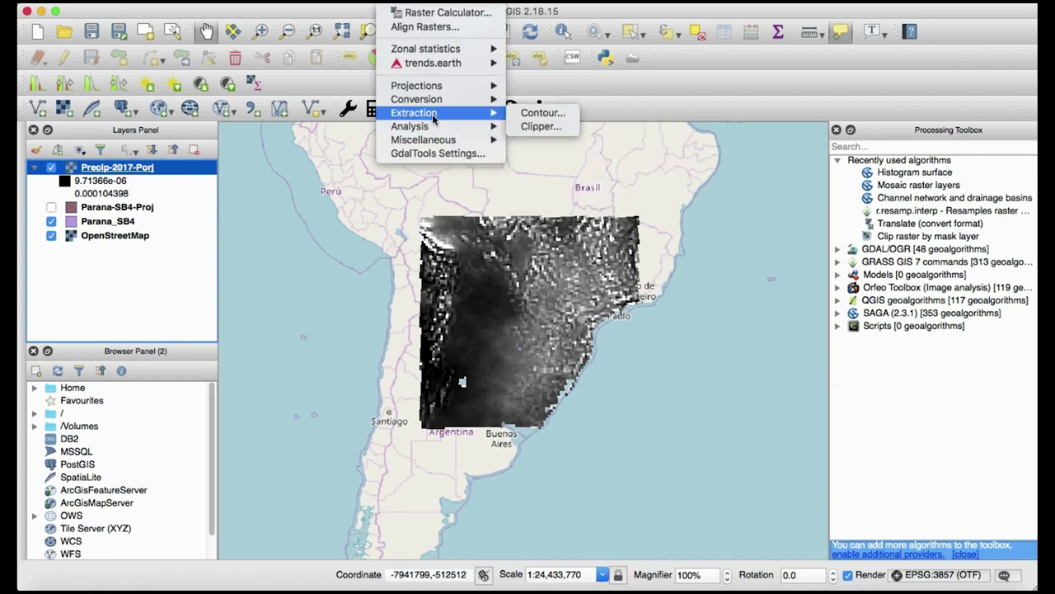
left_click(540, 127)
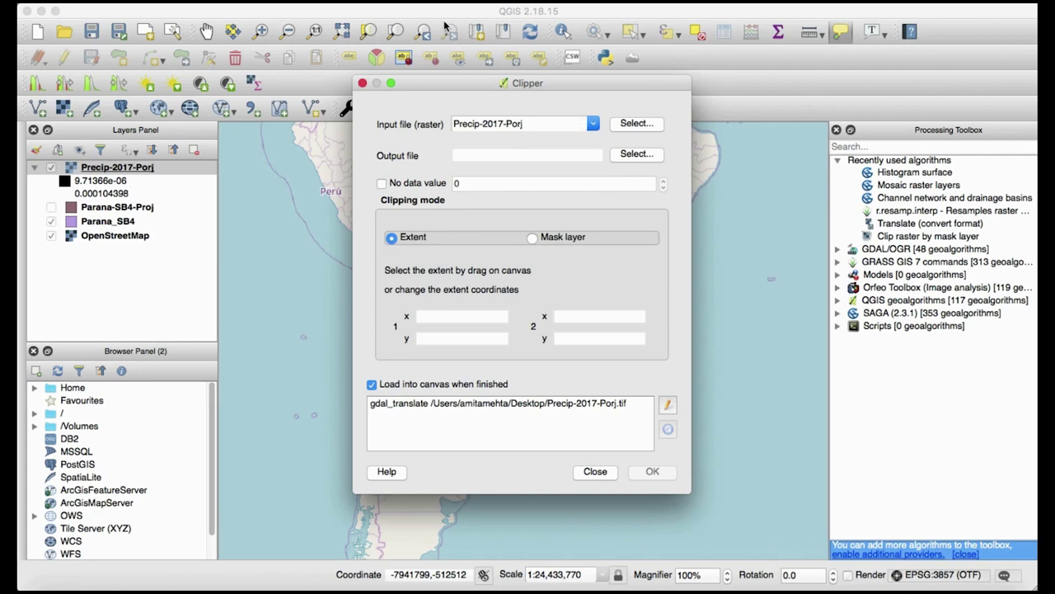
left_click(404, 1)
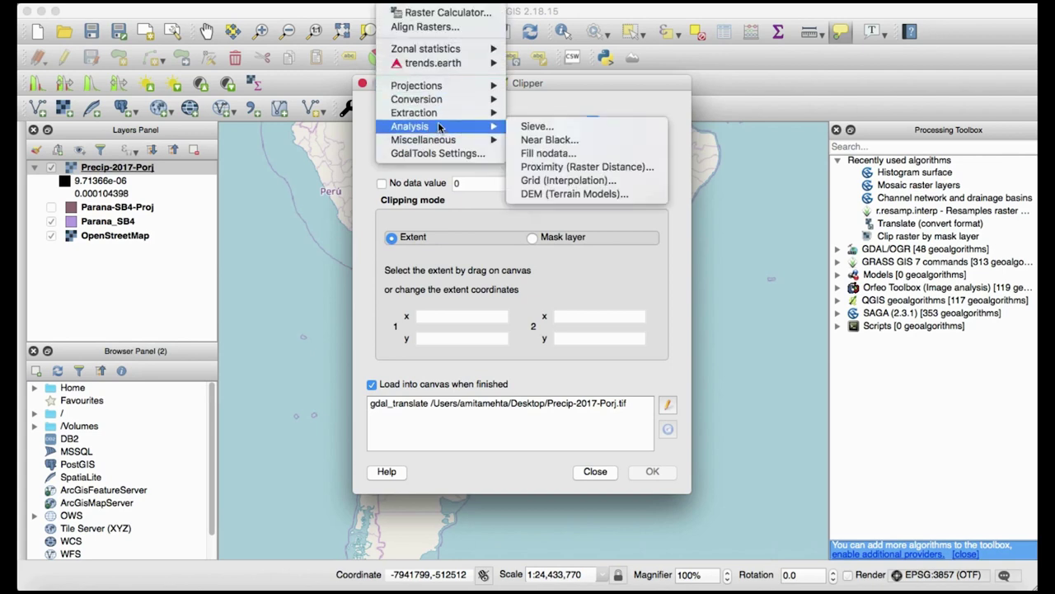
mouse_move(441, 113)
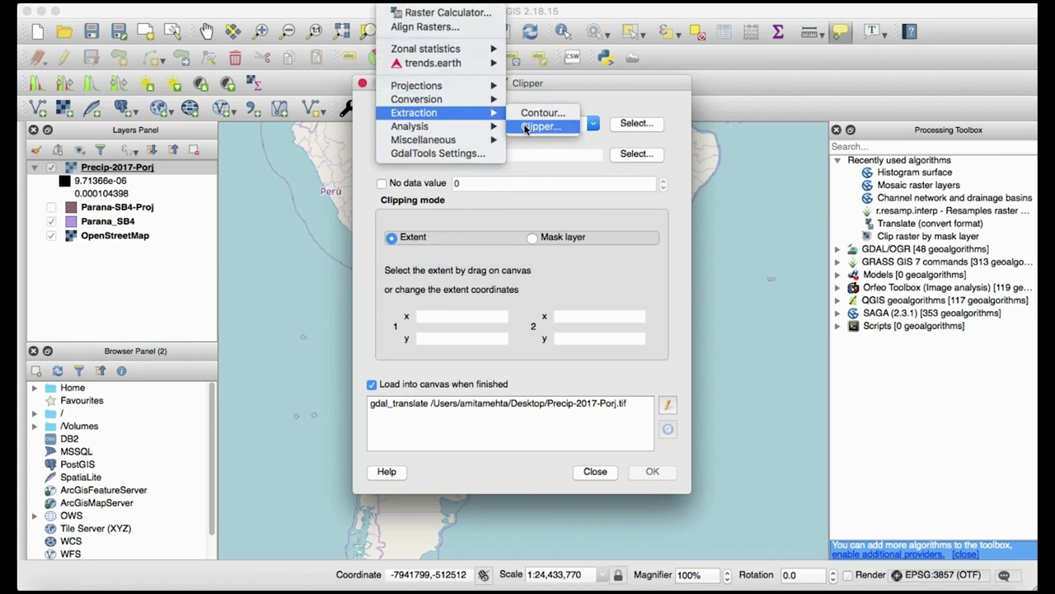
left_click(360, 240)
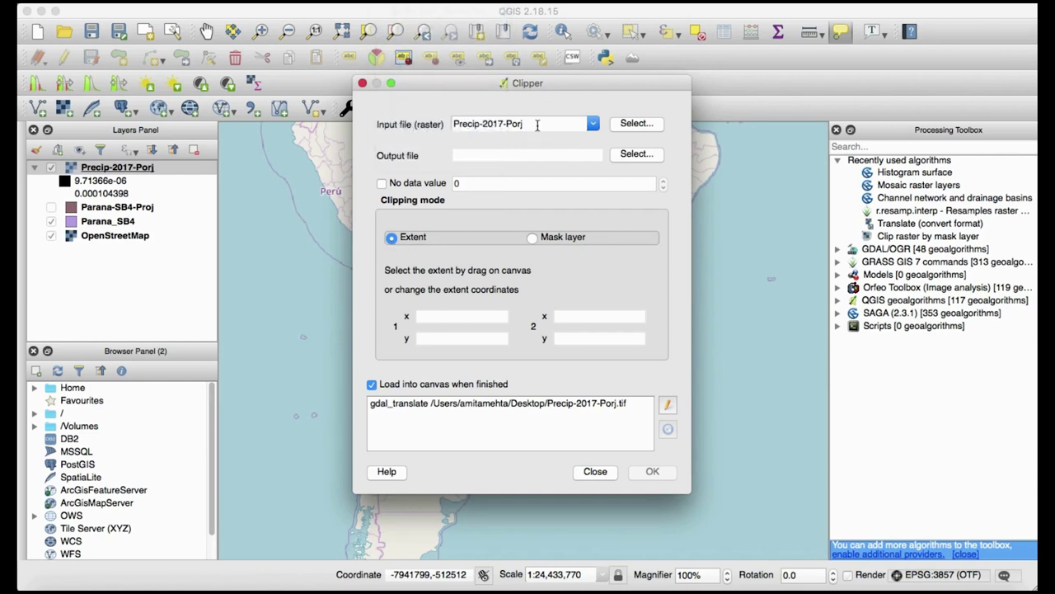
left_click(631, 153)
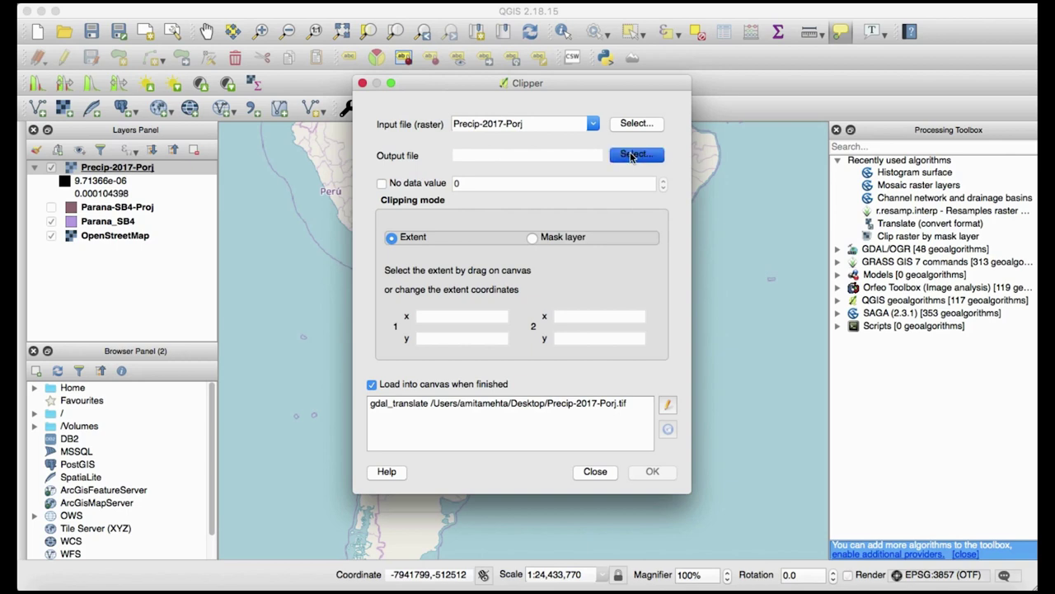
left_click(556, 195)
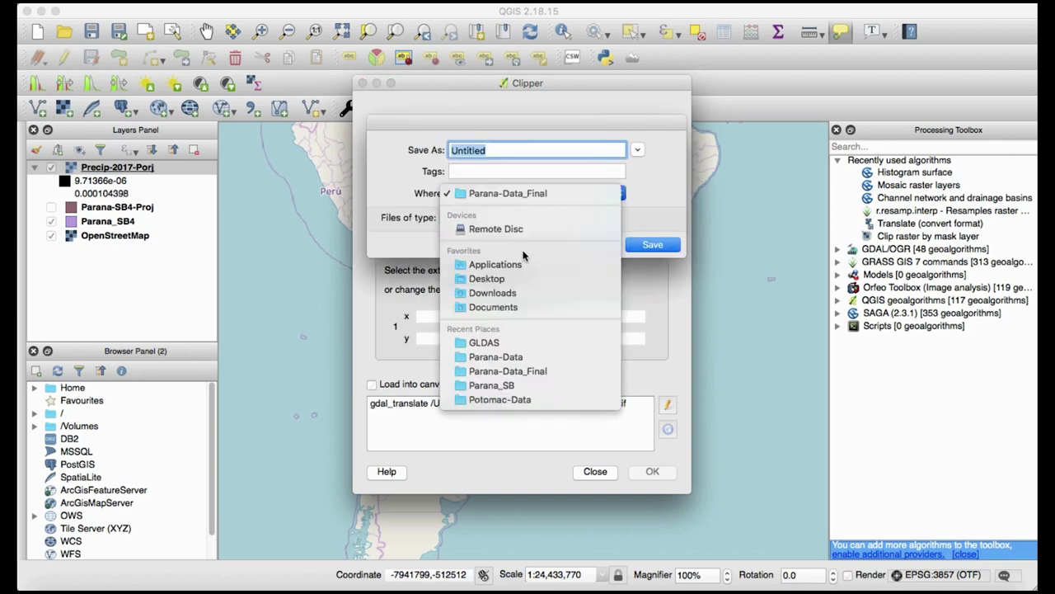
left_click(514, 281)
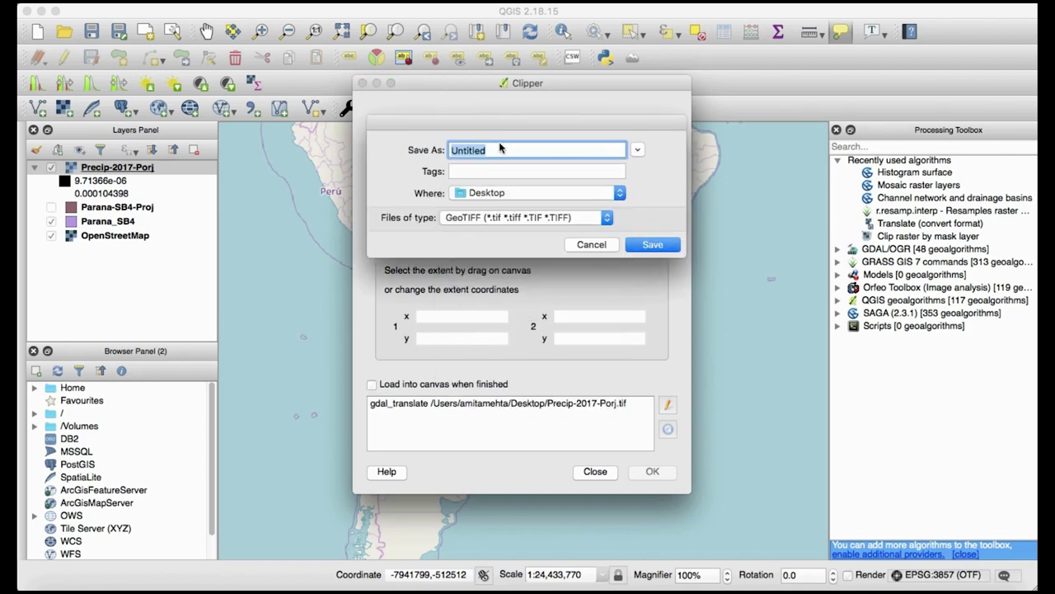
type("Precip-2017-Cl")
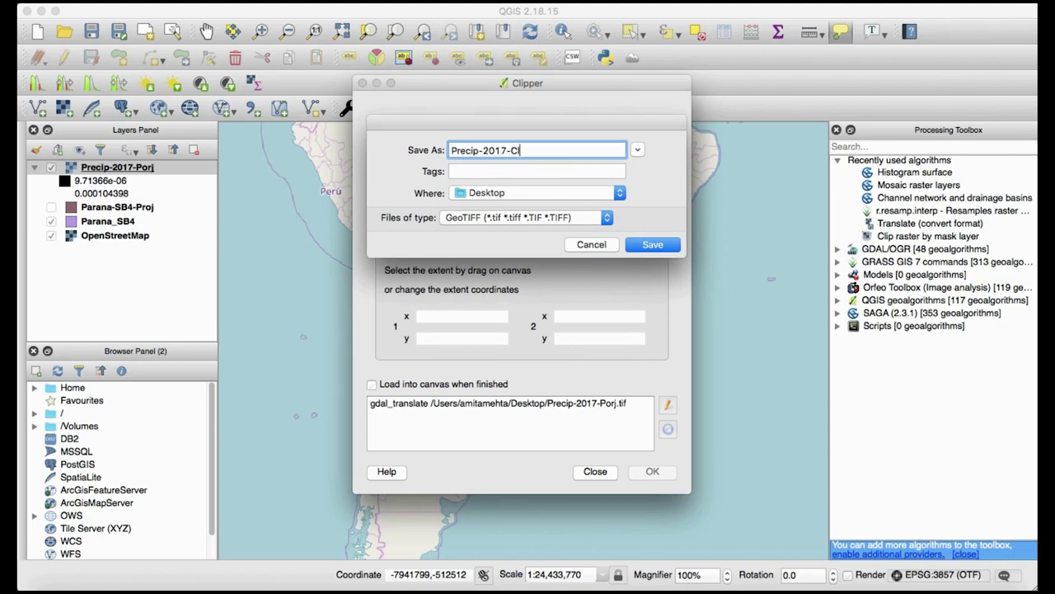
type("ipped")
left_click(648, 244)
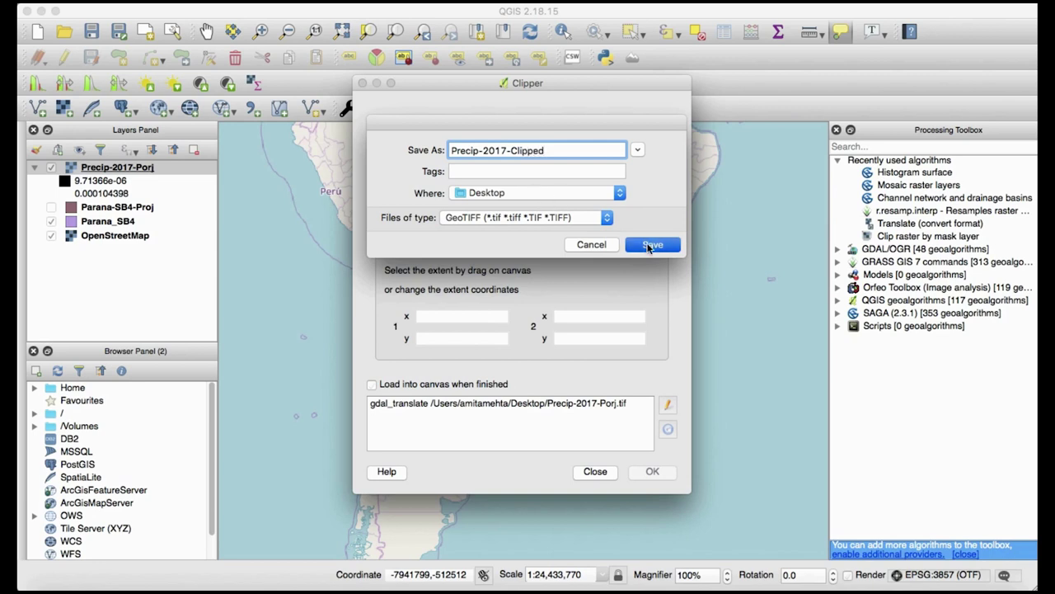
Clip the raster with Parana-SB4-Proj as mask layer, close the Clipper, and hide the Precip-2017-Porj layer
left_click(533, 238)
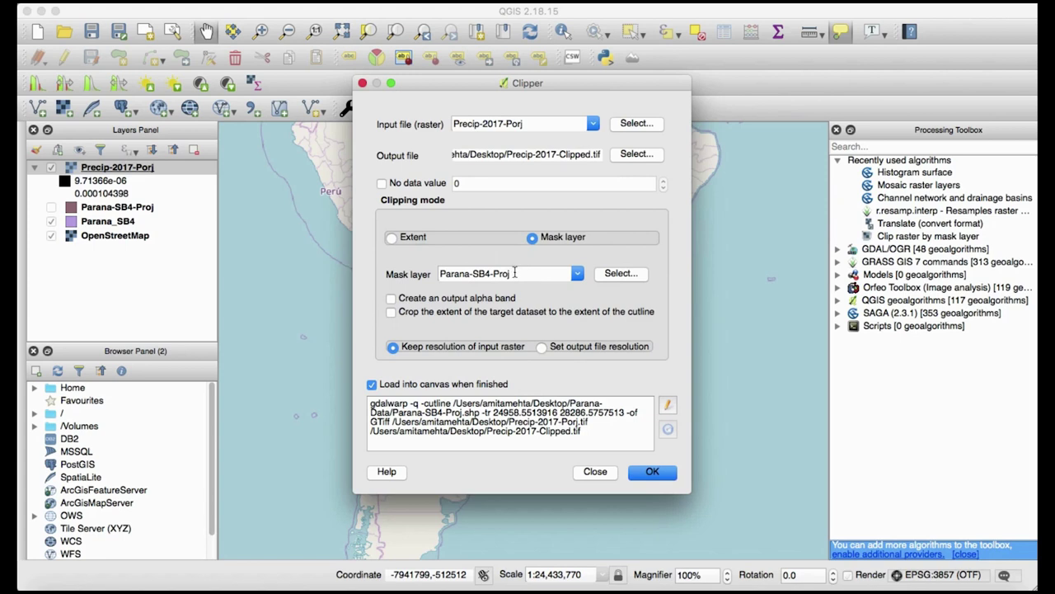
left_click(646, 475)
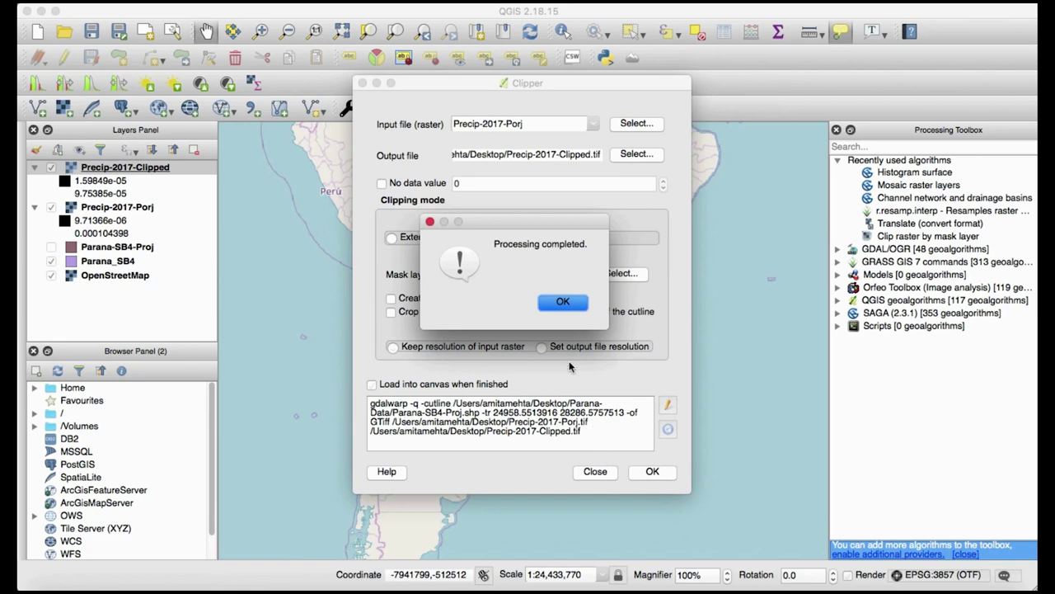
left_click(563, 304)
left_click(595, 471)
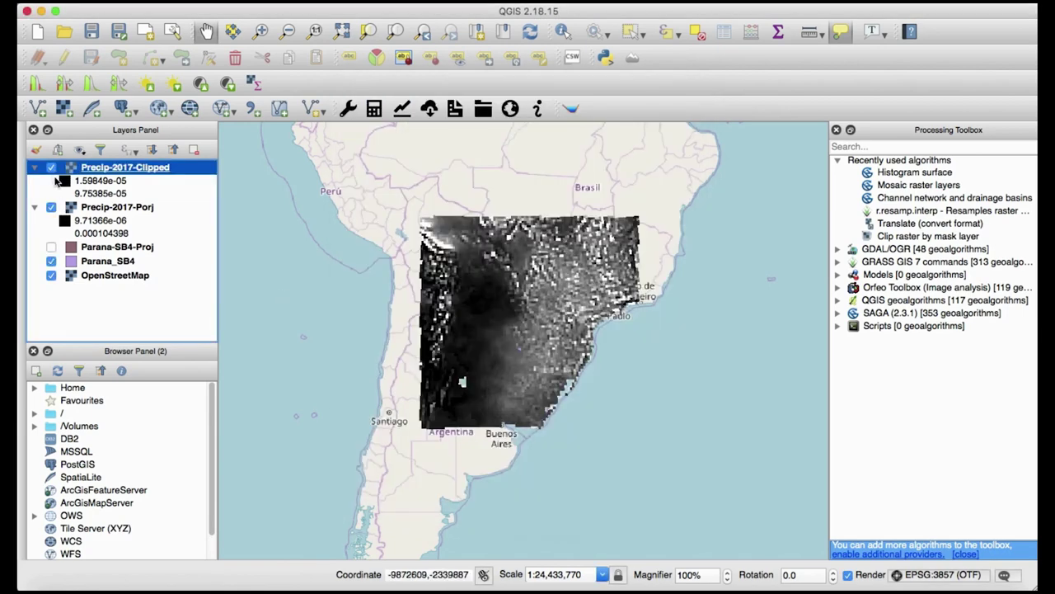
left_click(52, 208)
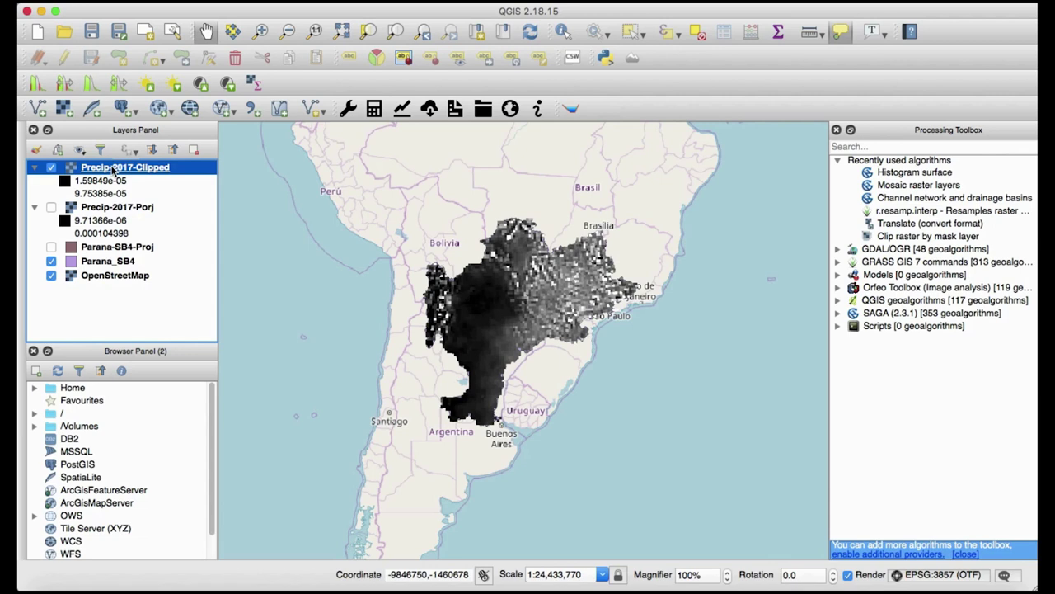
Open the Raster Calculator and set its output layer to a GeoTIFF named Precip-2017-Annual on the Desktop
left_click(409, 4)
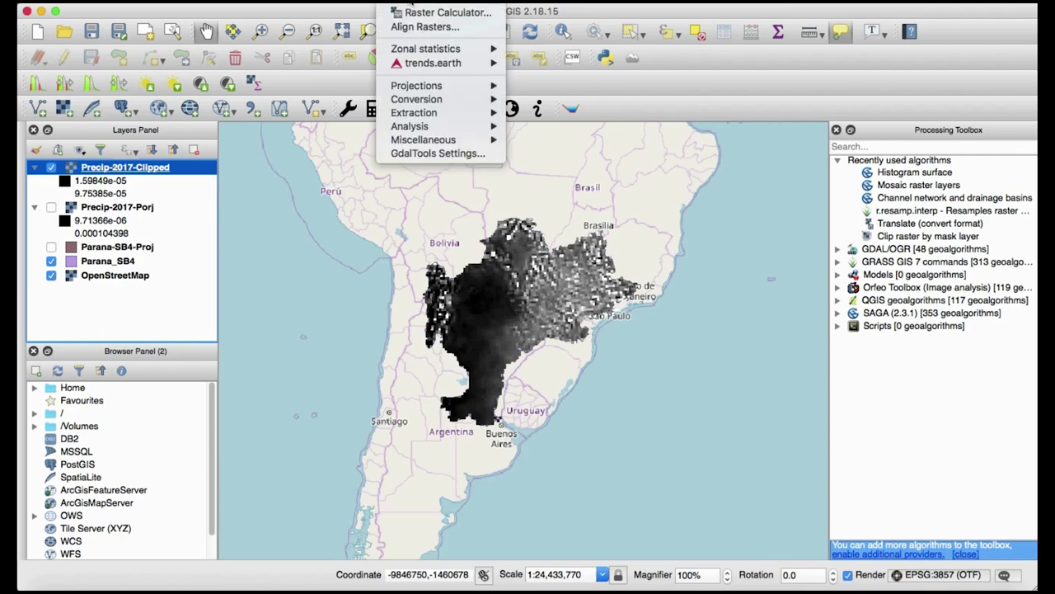
left_click(410, 12)
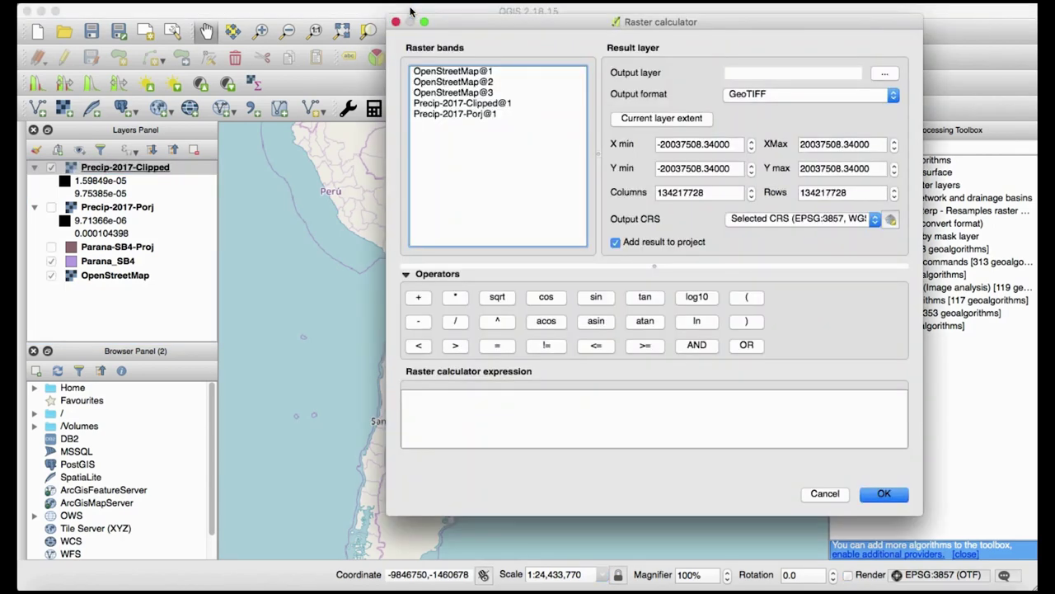
left_click(885, 74)
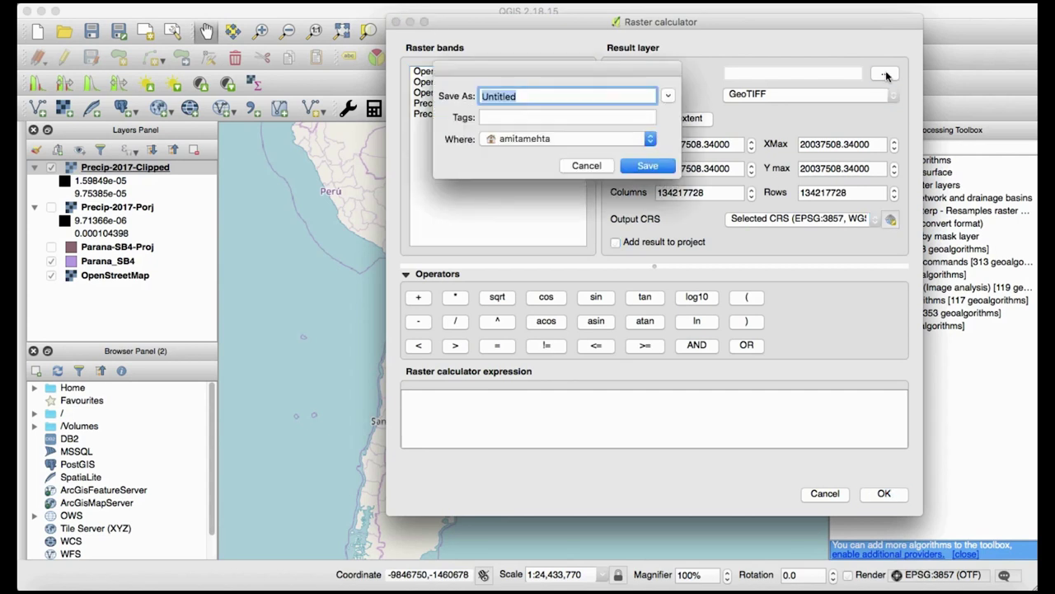
left_click(649, 139)
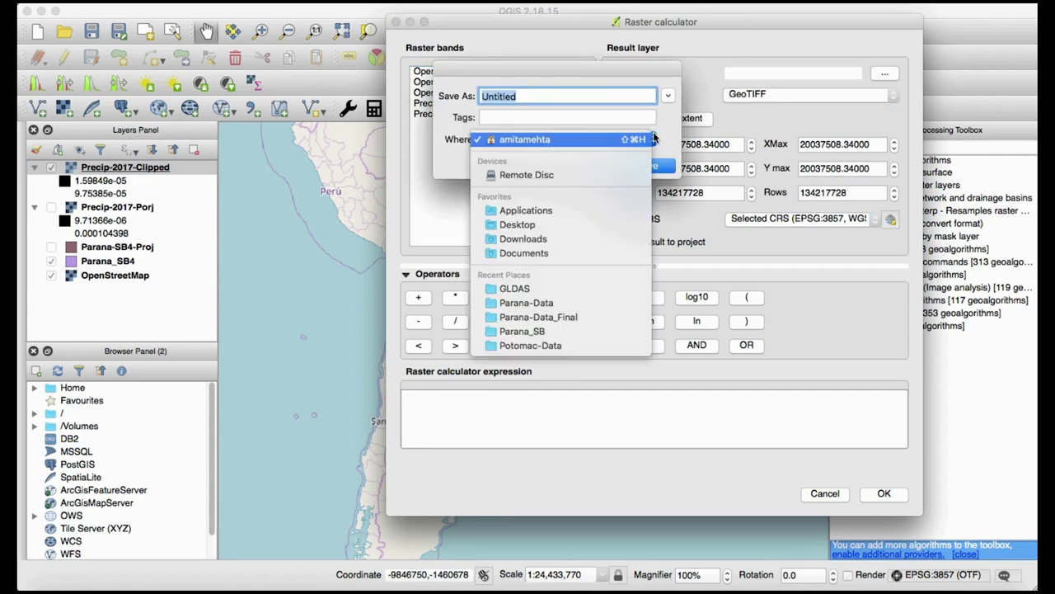
left_click(538, 233)
type("P")
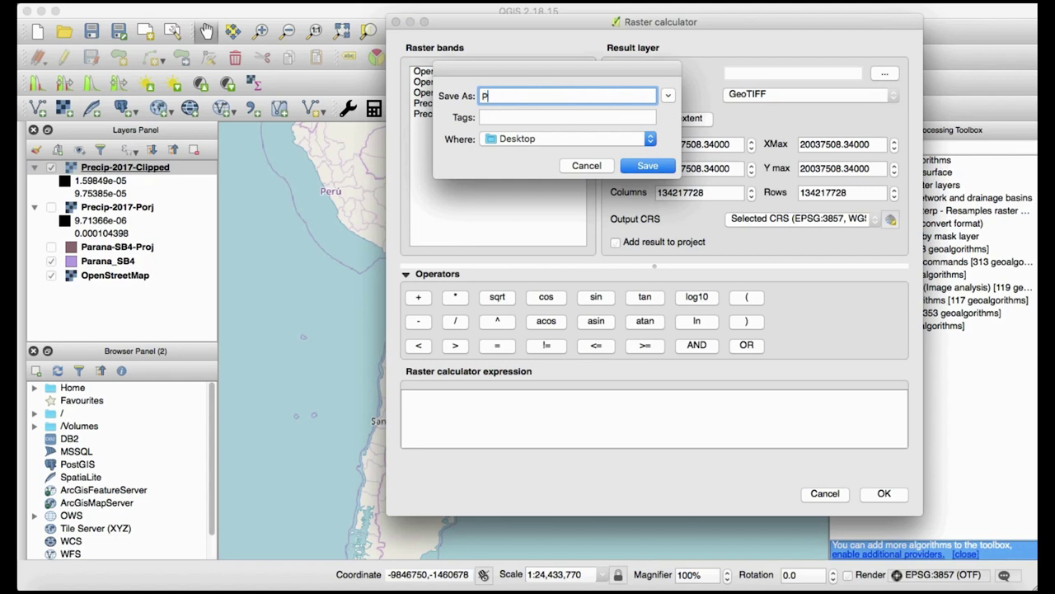
type("recip-2017-Annual")
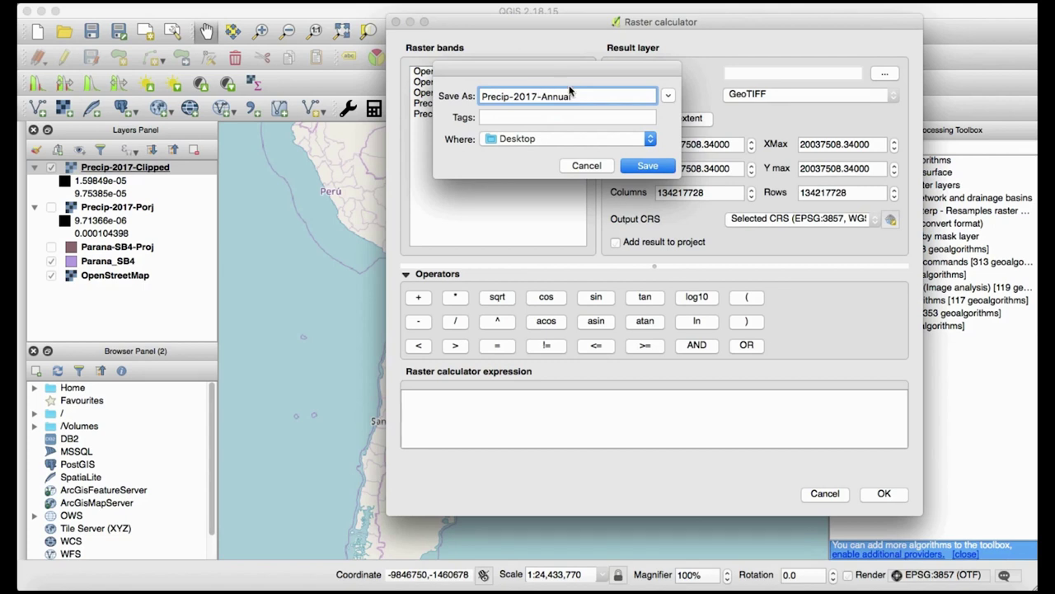
left_click(647, 166)
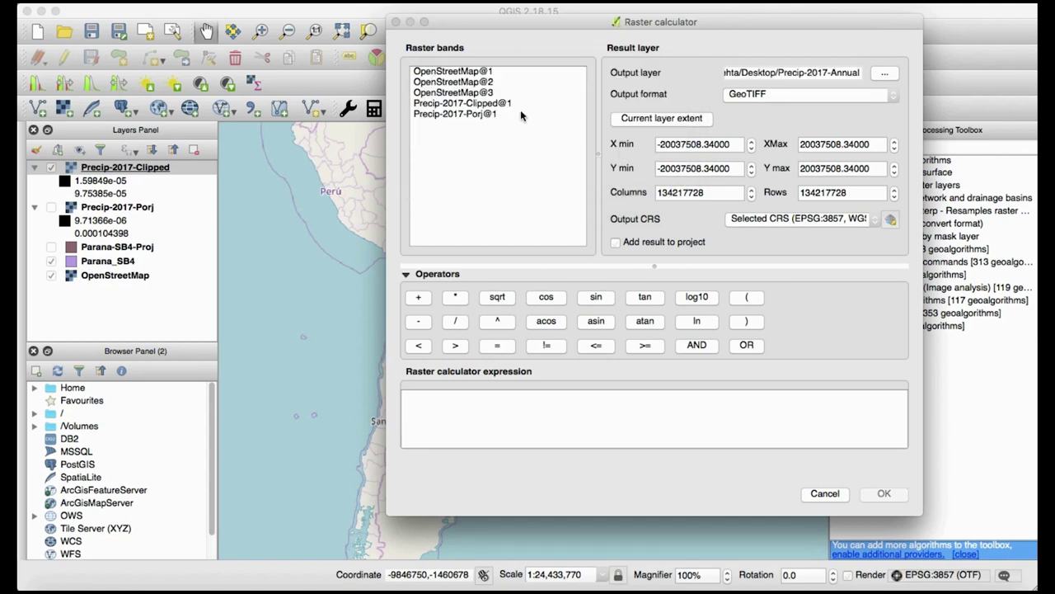
Insert the band Precip-2017-Clipped@1 into the calculator expression and set the output extent to that layer's extent
left_click(490, 104)
double_click(489, 103)
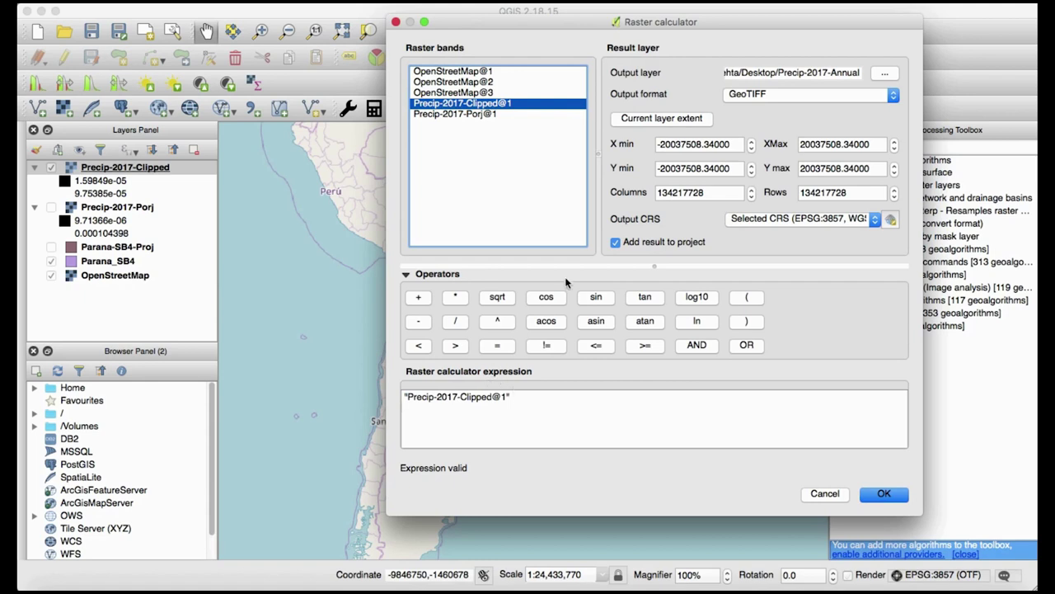
left_click(684, 120)
Complete the expression as "Precip-2017-Clipped@1" * 3600 * 24 * 365, run the calculation, and hide the Precip-2017-Clipped layer
left_click(458, 298)
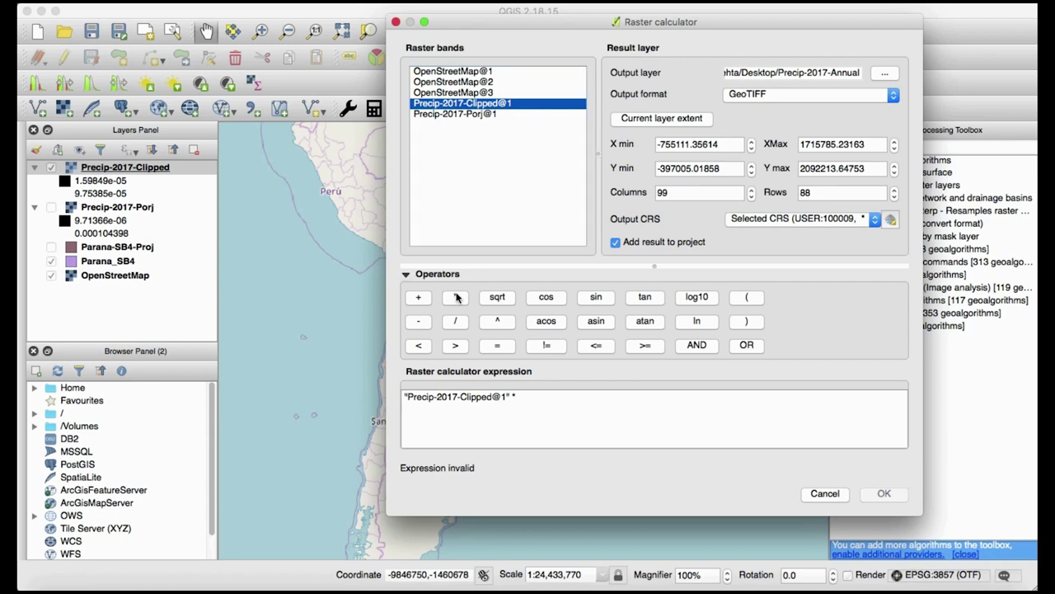
type("3")
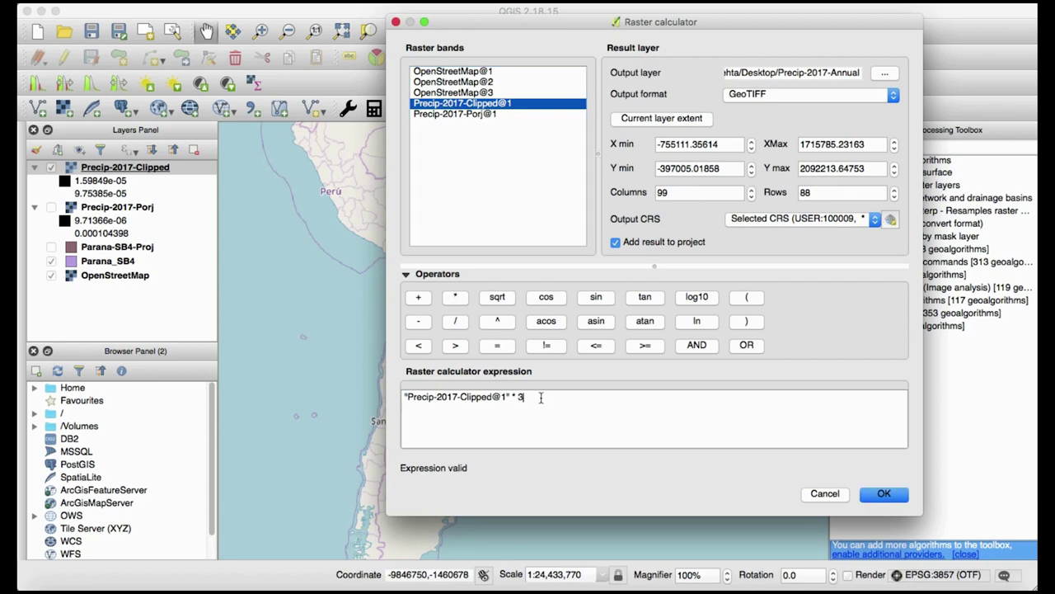
type("600")
left_click(456, 298)
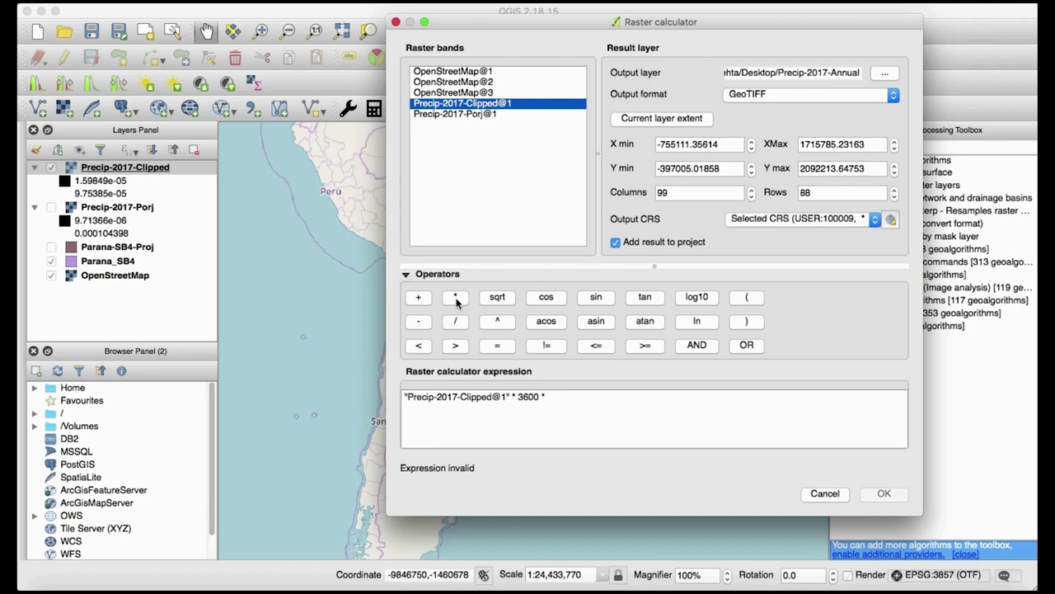
left_click(576, 396)
type("24")
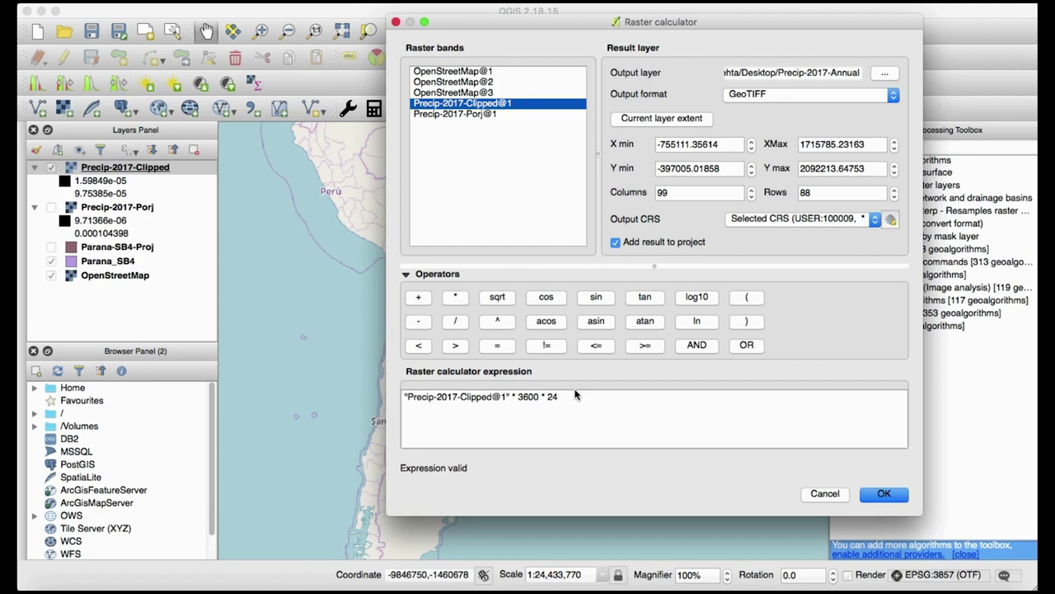
left_click(455, 297)
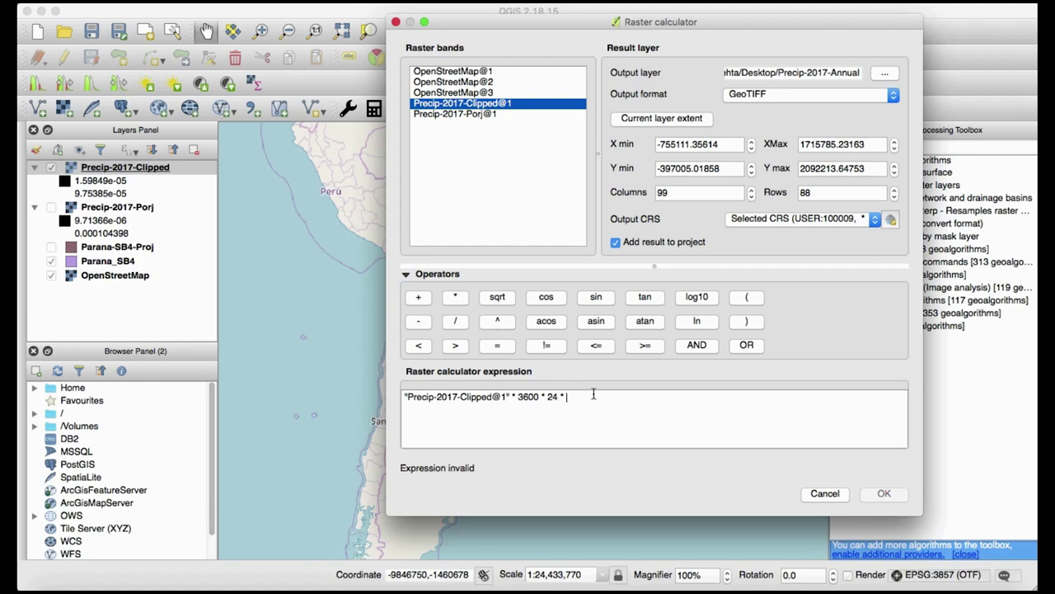
type("365")
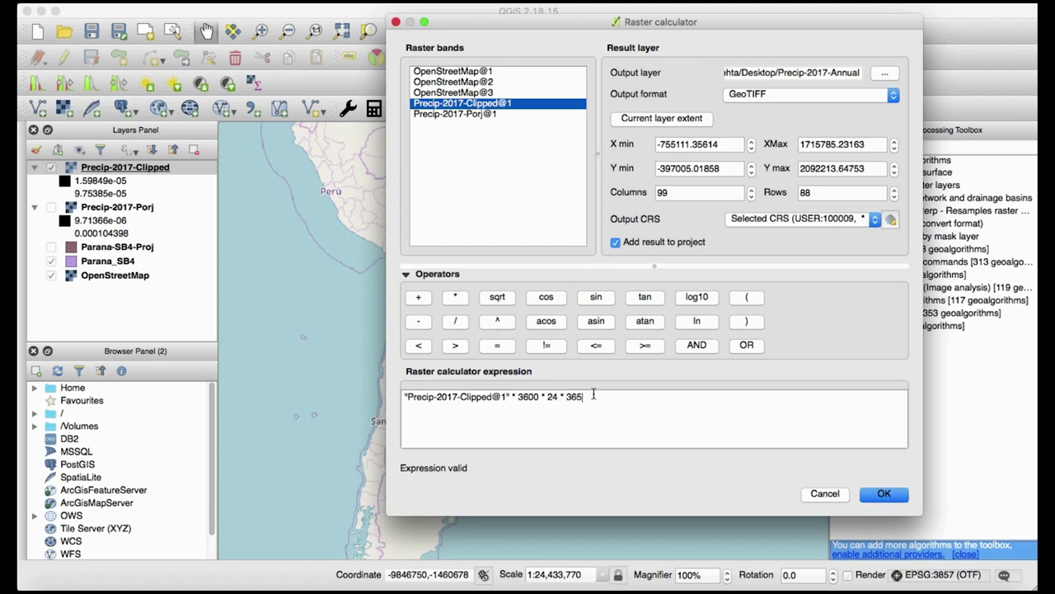
left_click(885, 494)
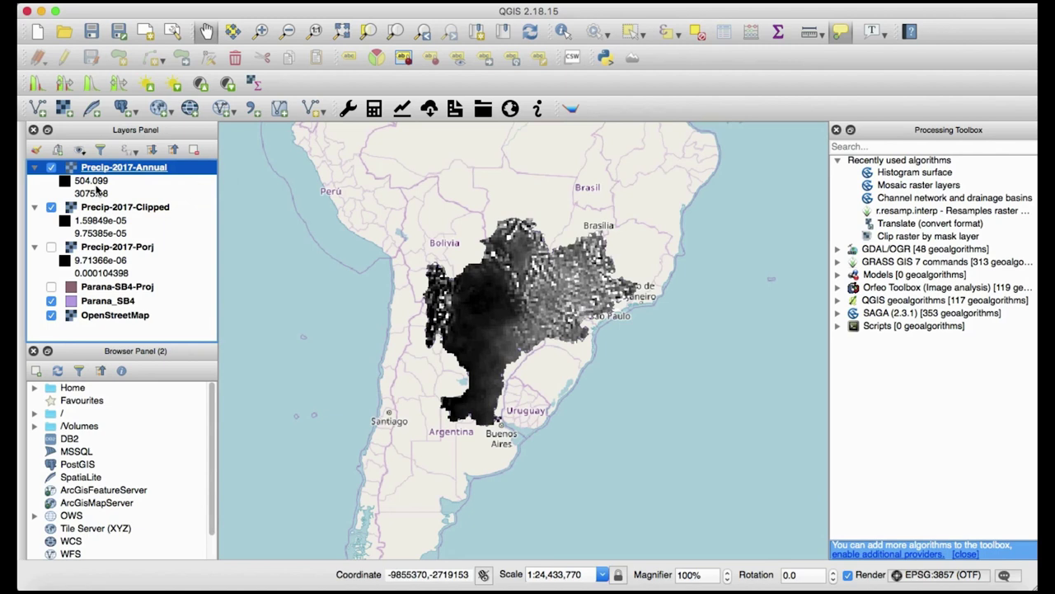
left_click(51, 208)
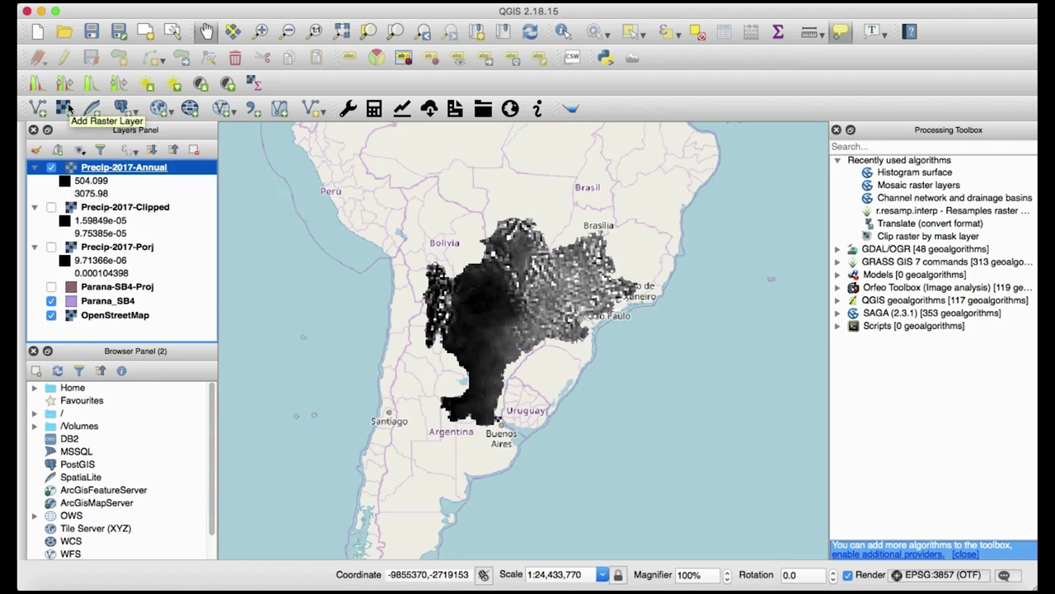
Add GLDAS-ET-2017.tif and GLDAS-Runoff-2017.tif from the GLDAS folder as raster layers, and select the GLDAS-Runoff-2017 layer
left_click(69, 108)
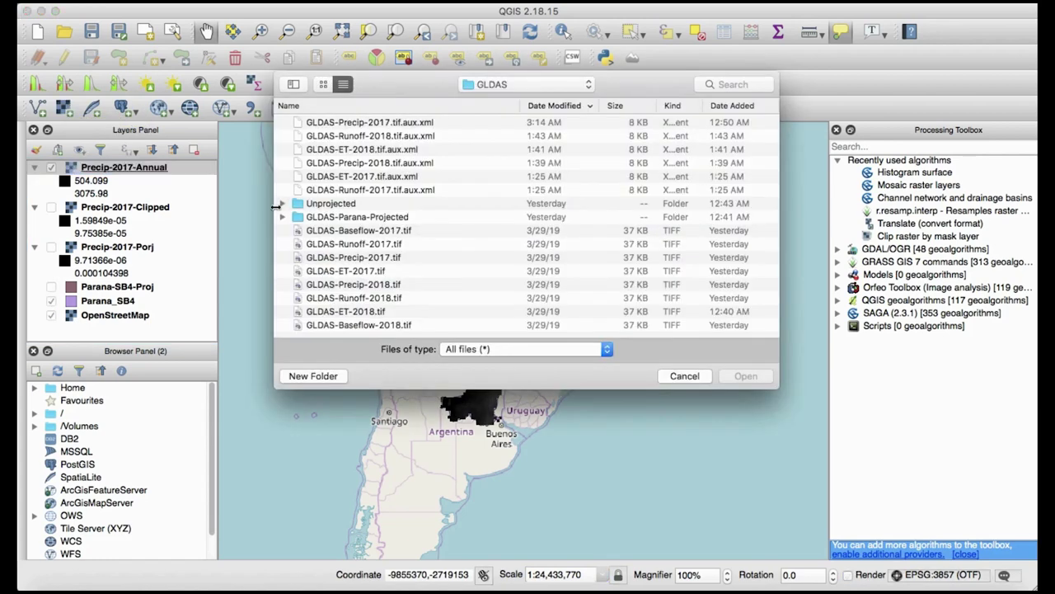
left_click(356, 273)
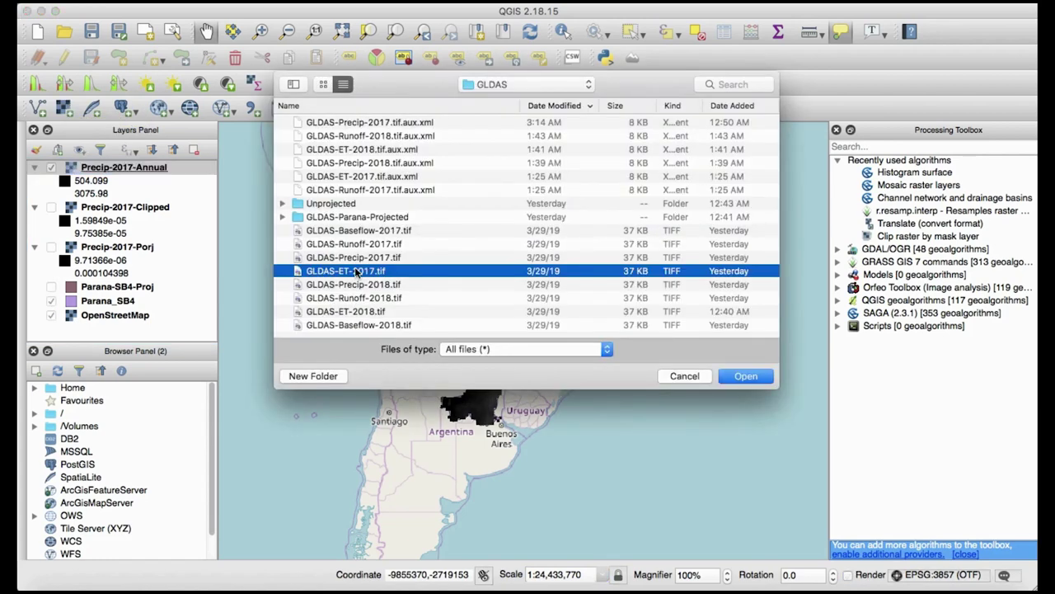
left_click(758, 377)
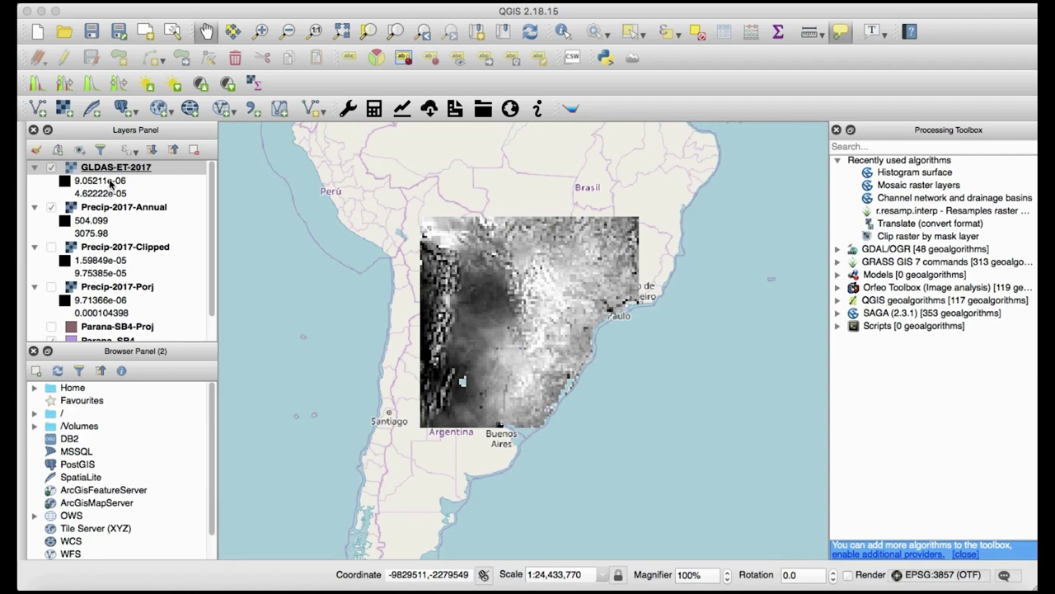
left_click(64, 108)
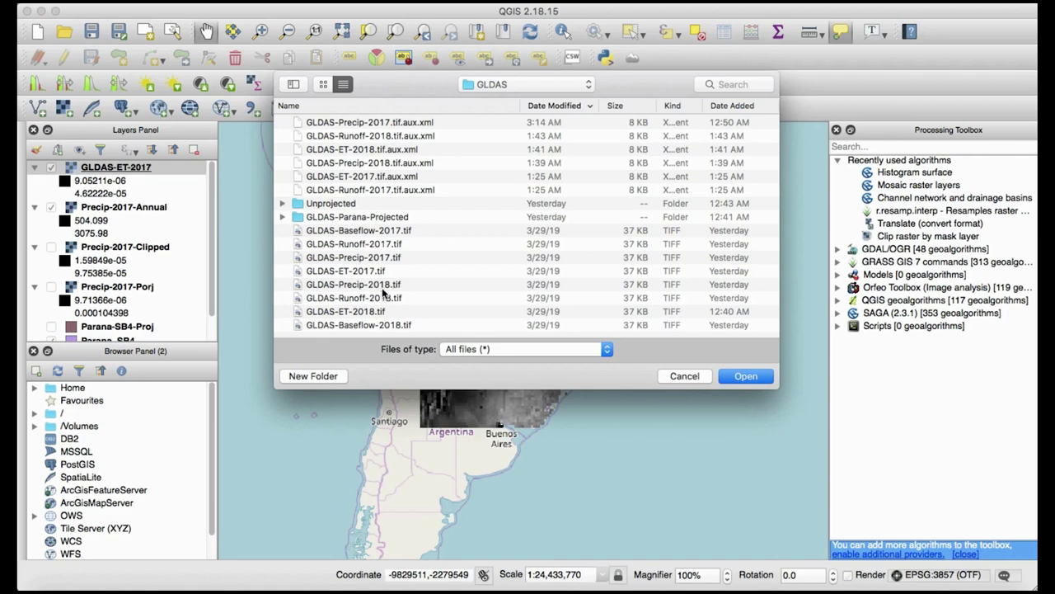
left_click(385, 245)
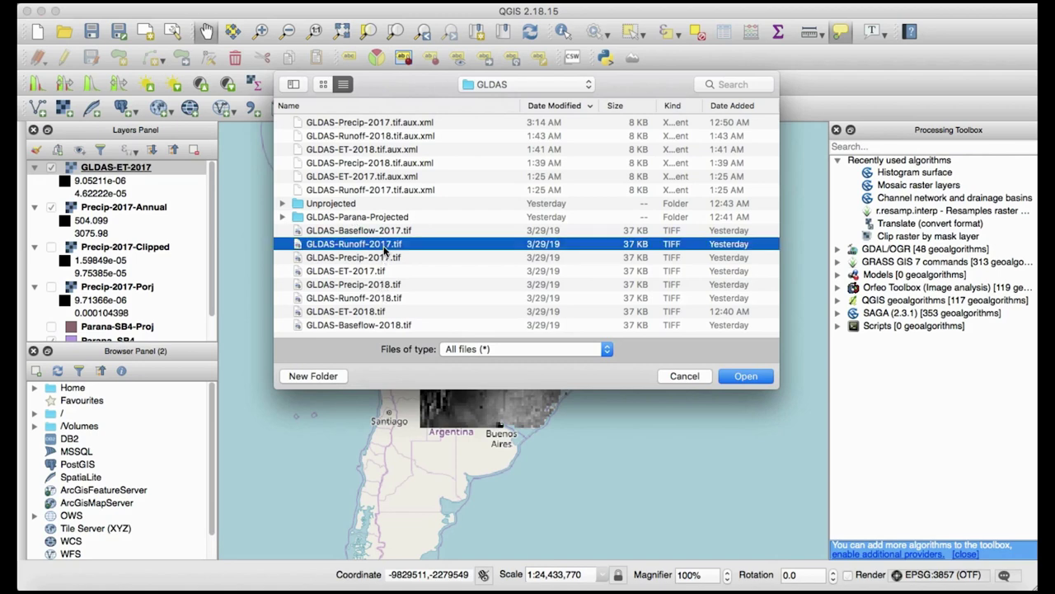
left_click(743, 376)
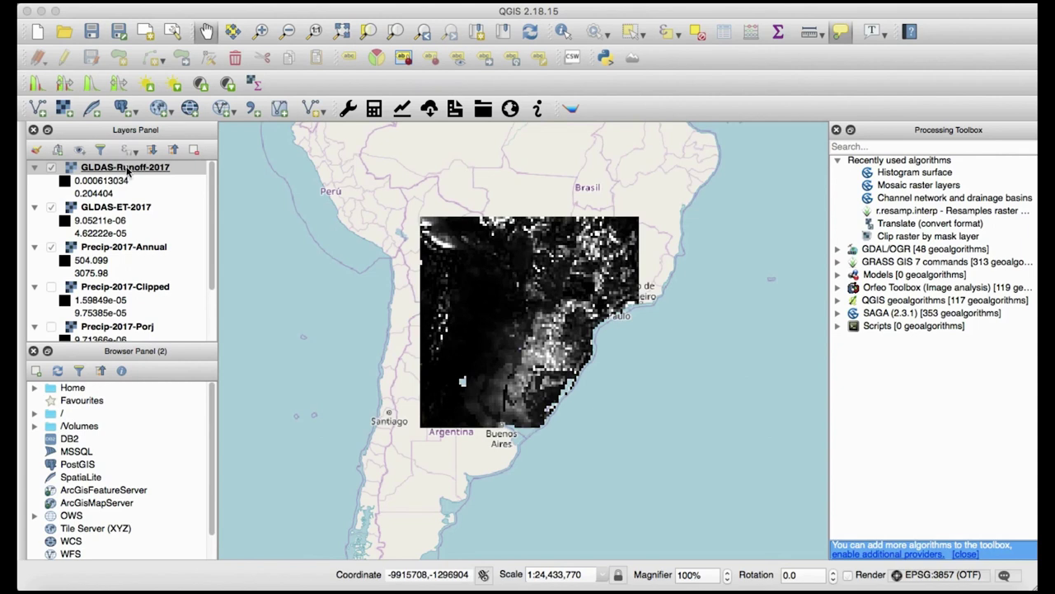
left_click(127, 169)
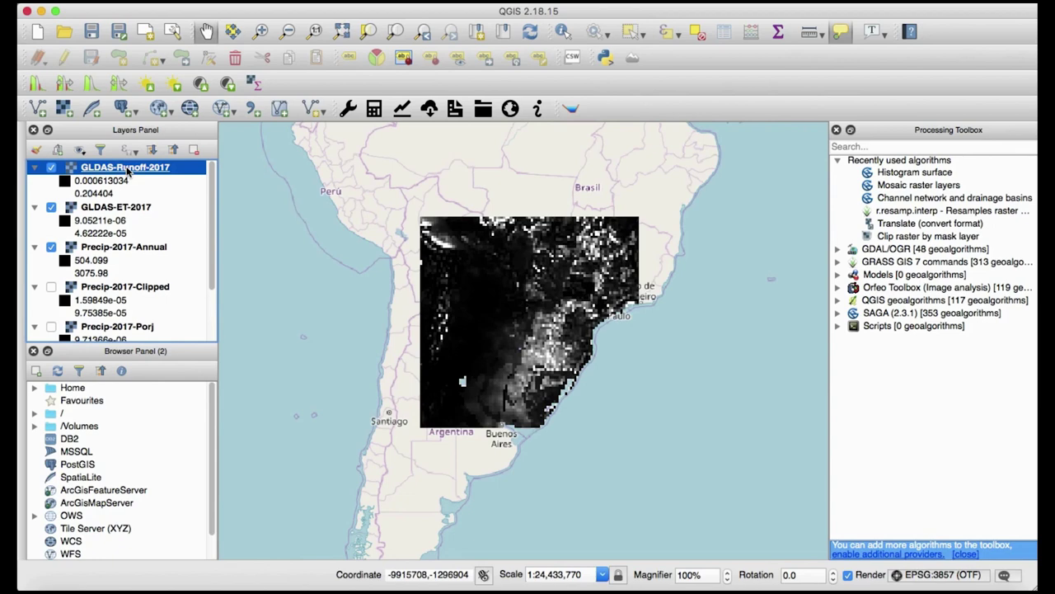
Add Runoff-2017-Clipped.tif from the Parana-Data_Final folder as a raster layer and hide the GLDAS-Runoff-2017 layer
left_click(66, 114)
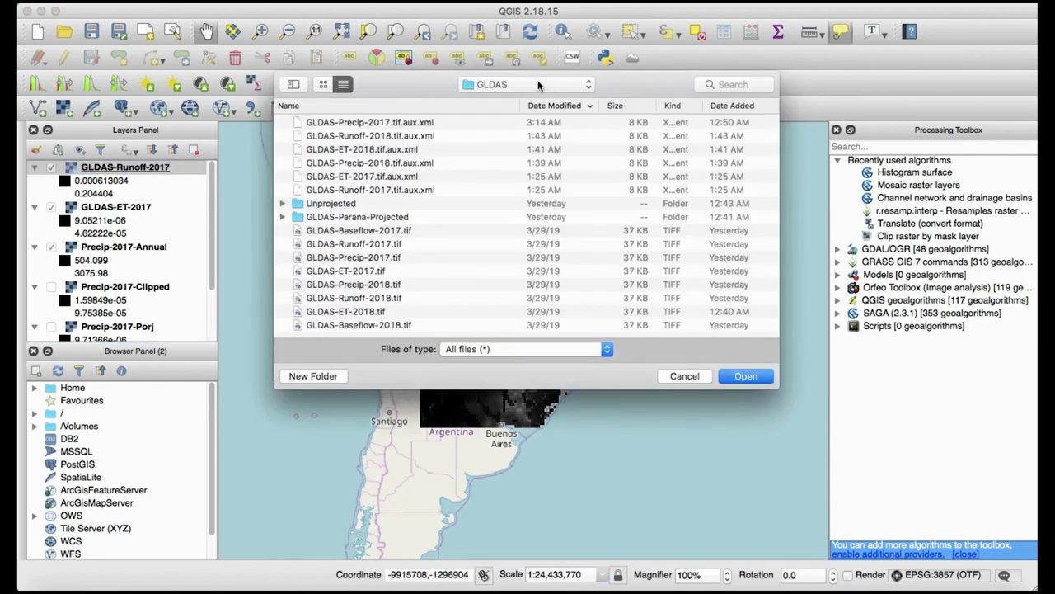
left_click(536, 79)
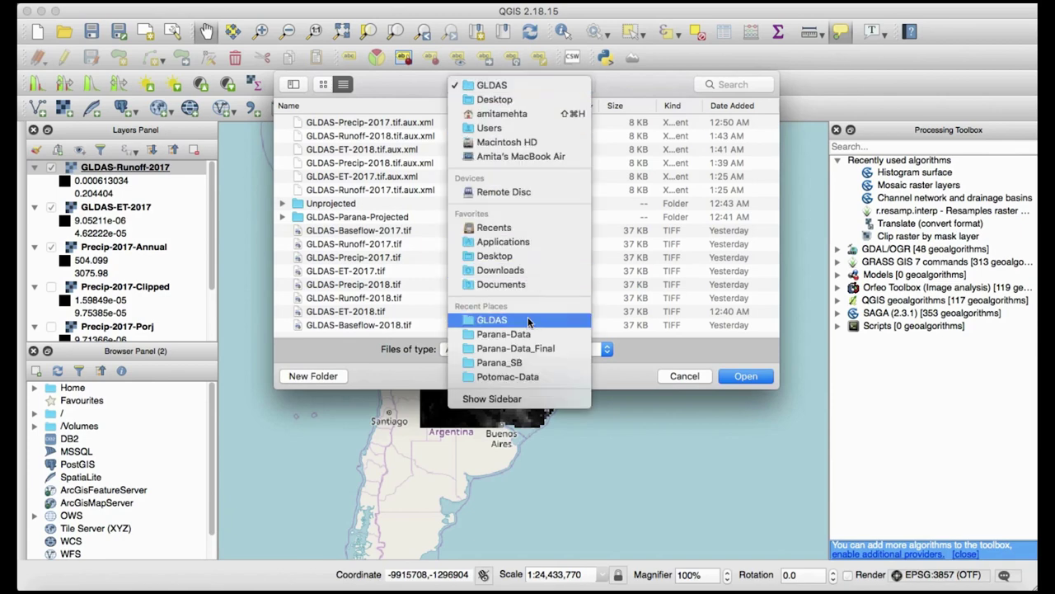
left_click(534, 349)
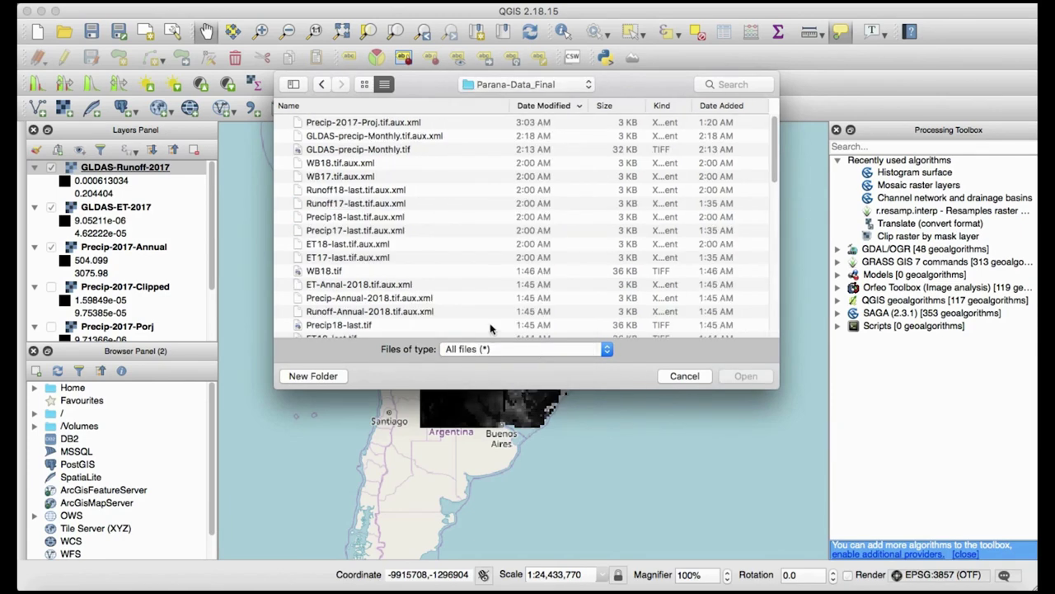
scroll(395, 297, "down", 10)
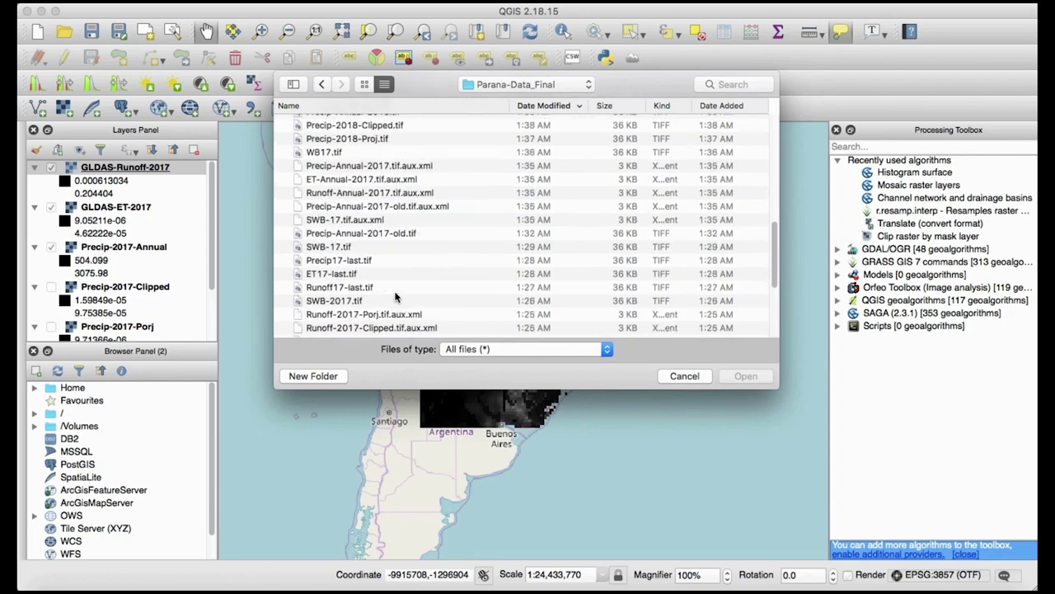
scroll(395, 297, "down", 2)
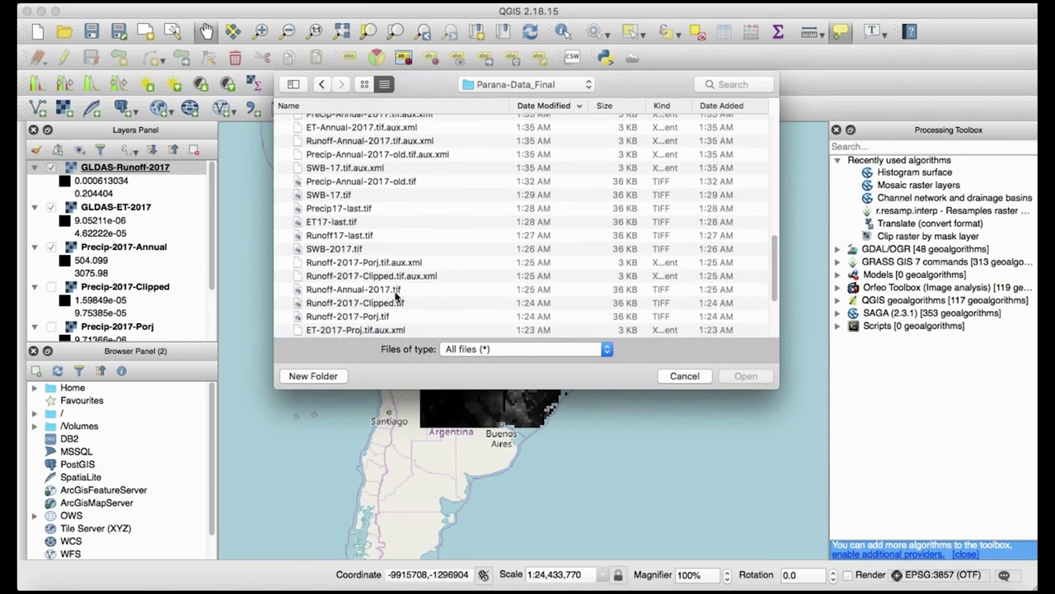
scroll(396, 297, "down", 6)
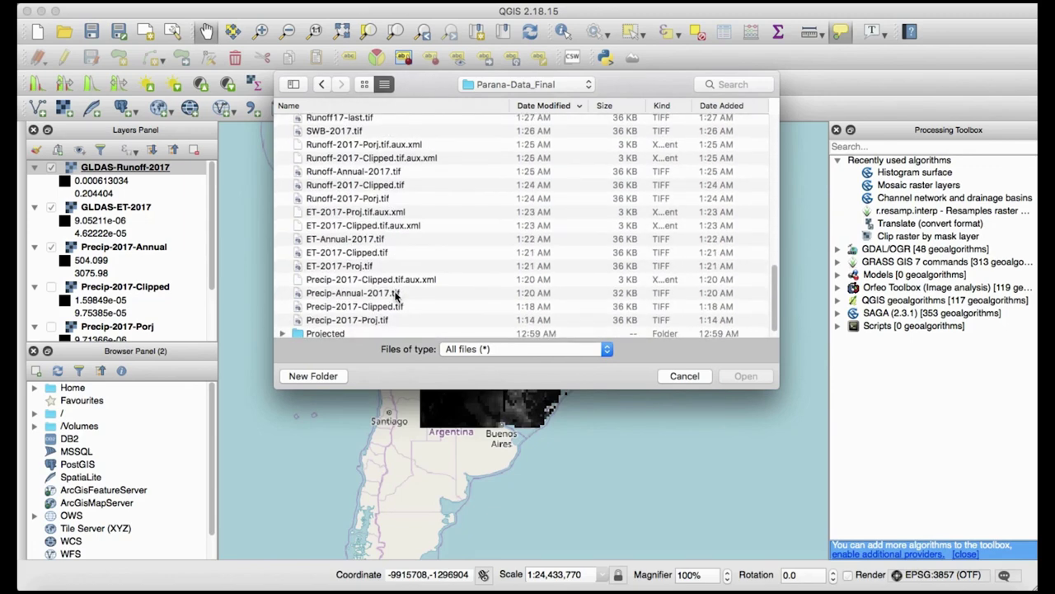
scroll(396, 295, "down", 2)
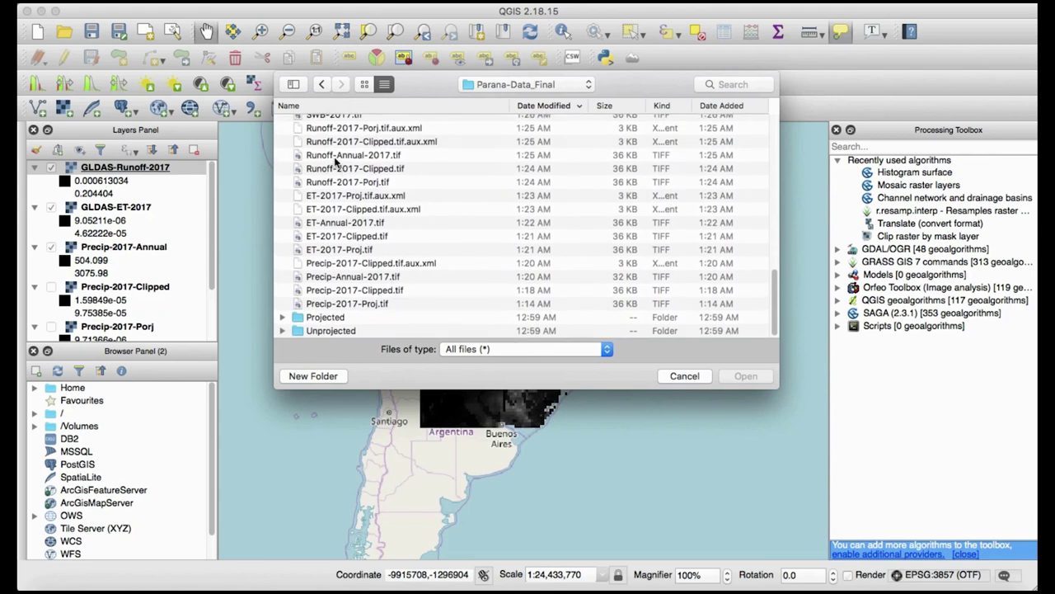
left_click(335, 157)
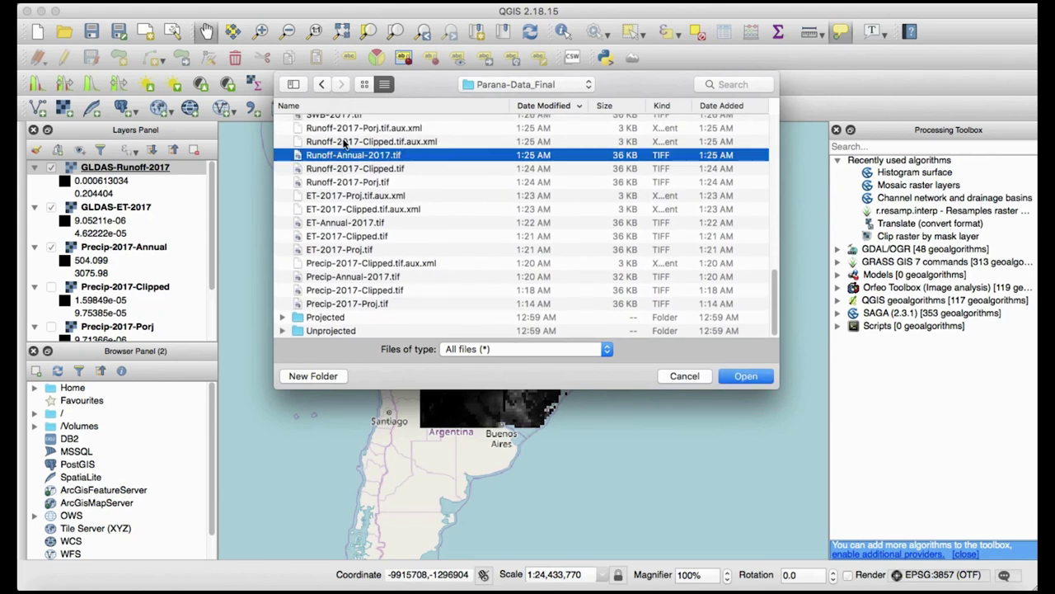
scroll(345, 144, "up", 1)
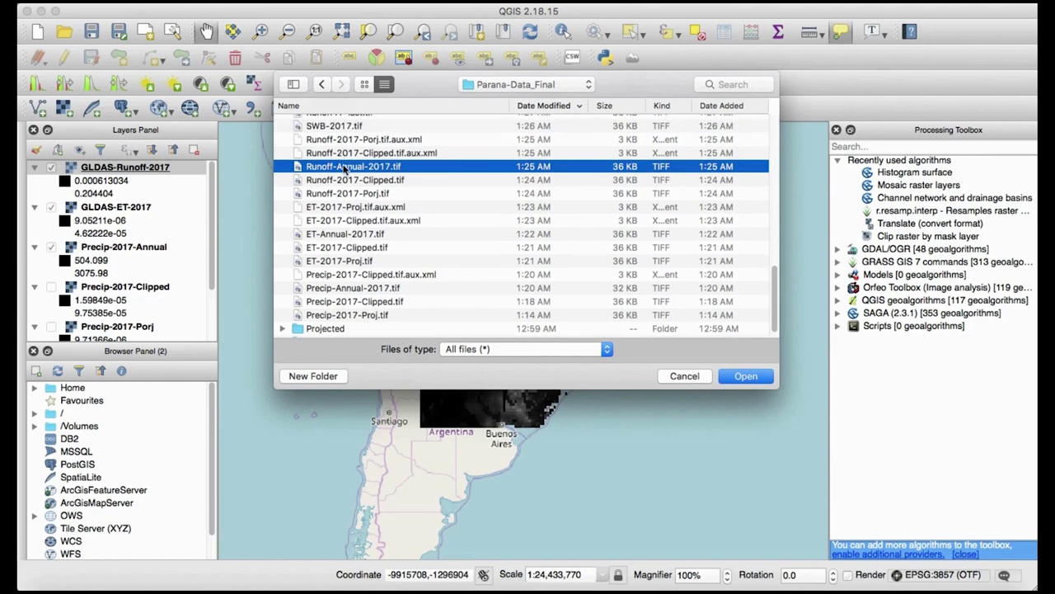
left_click(345, 179)
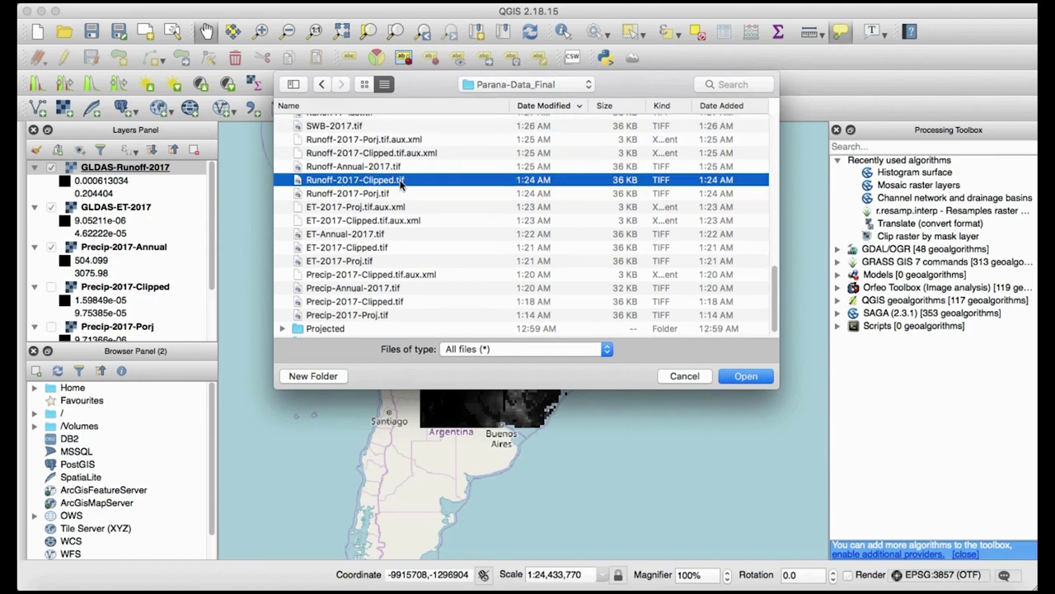
left_click(730, 377)
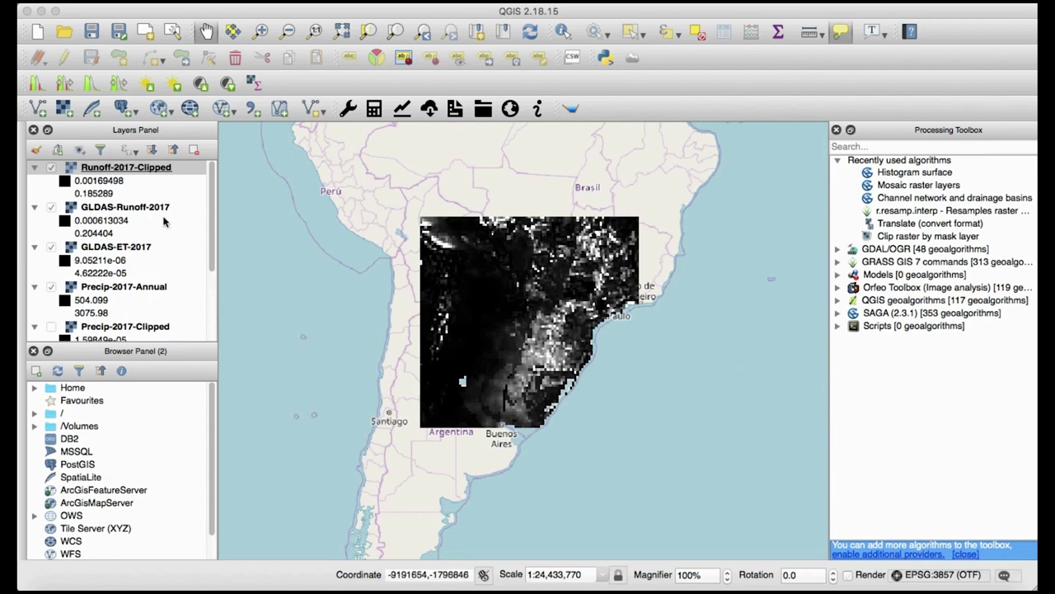
left_click(51, 207)
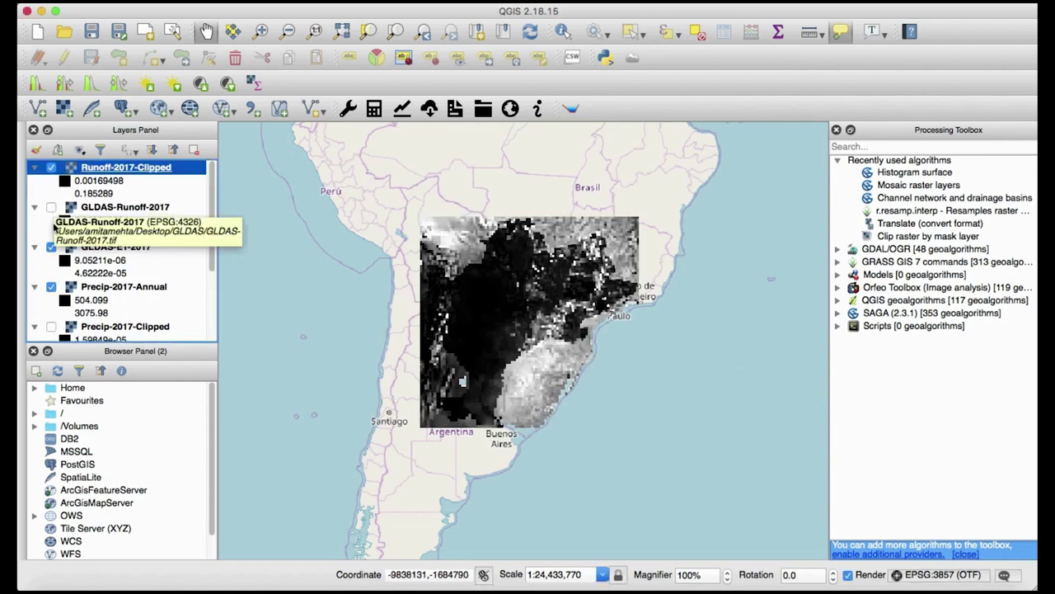
Hide the GLDAS-ET-2017 layer and set up a raster calculation whose output is saved as Runoff-1027-Annual on the Desktop
left_click(52, 248)
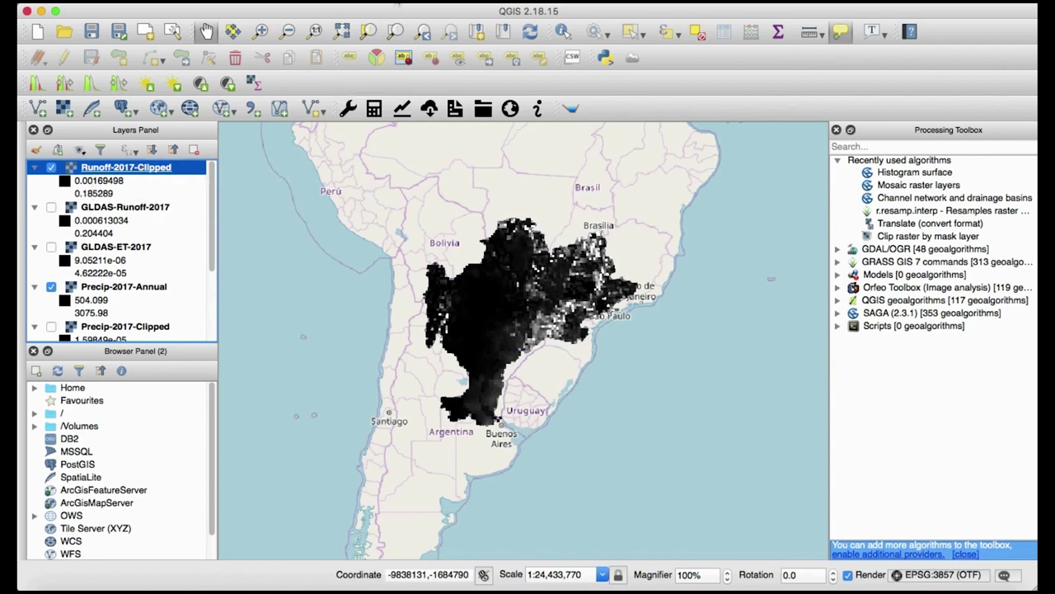
left_click(395, 2)
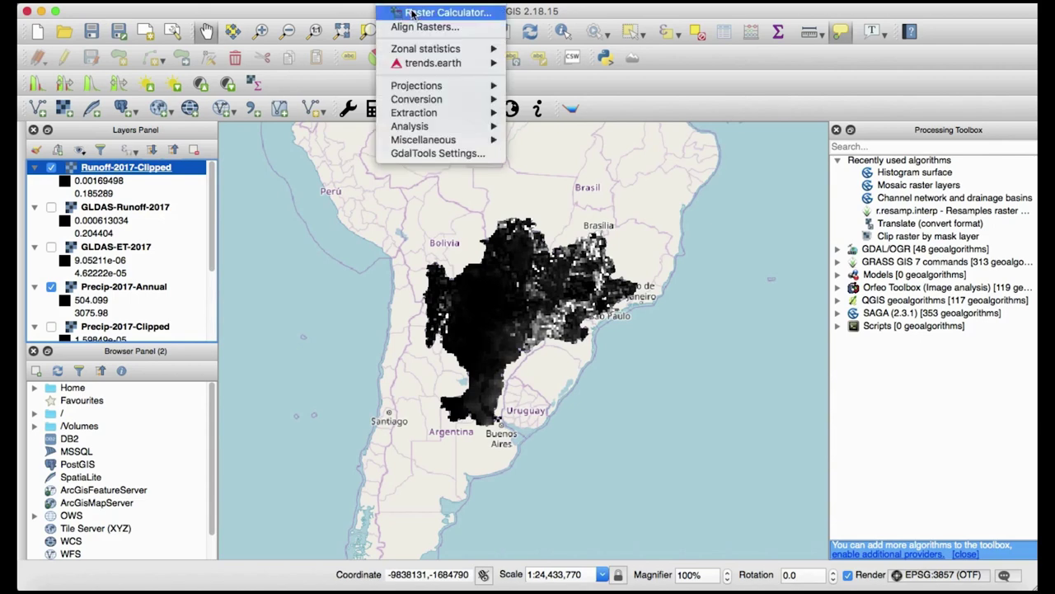
left_click(410, 12)
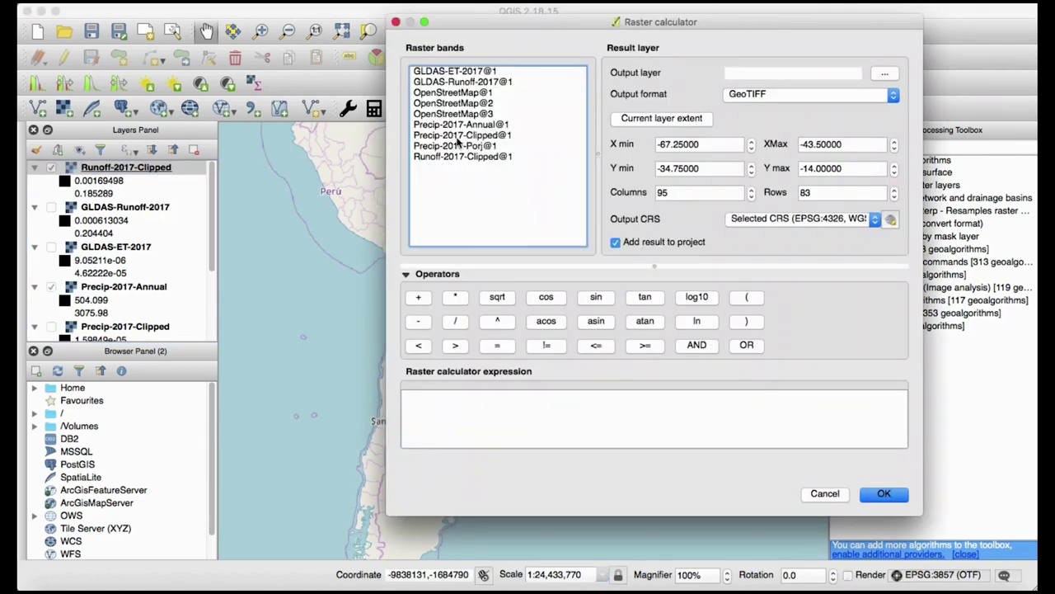
left_click(882, 76)
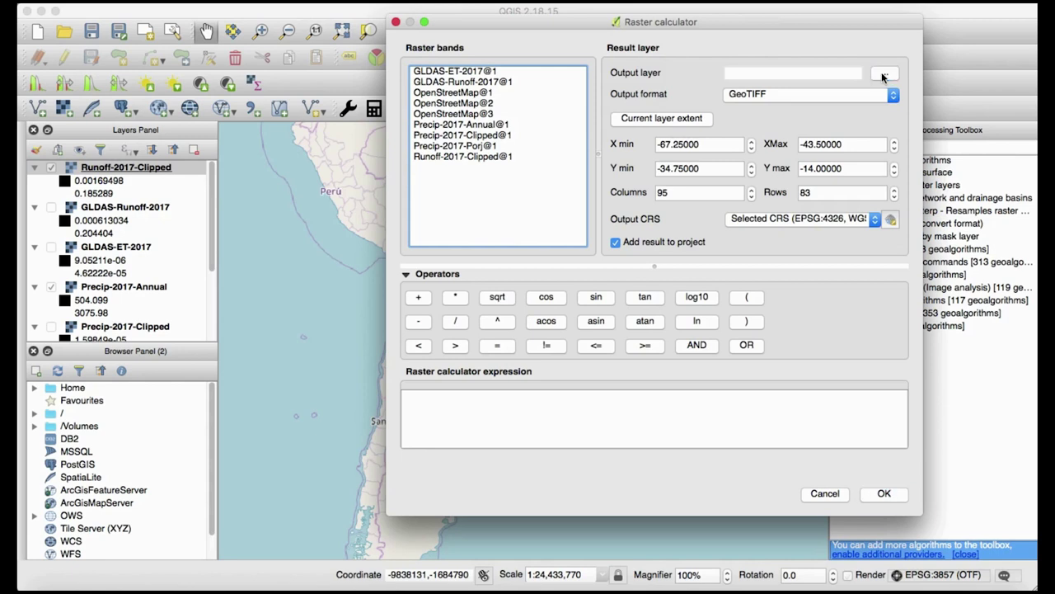
type("Runoff")
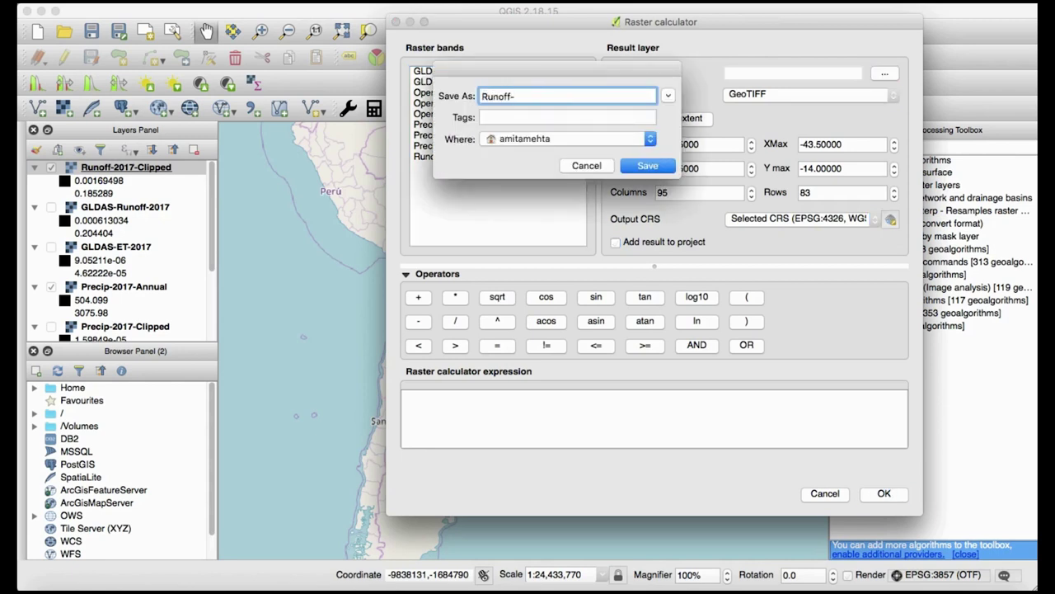
type("-1027-Annual")
left_click(651, 139)
left_click(545, 220)
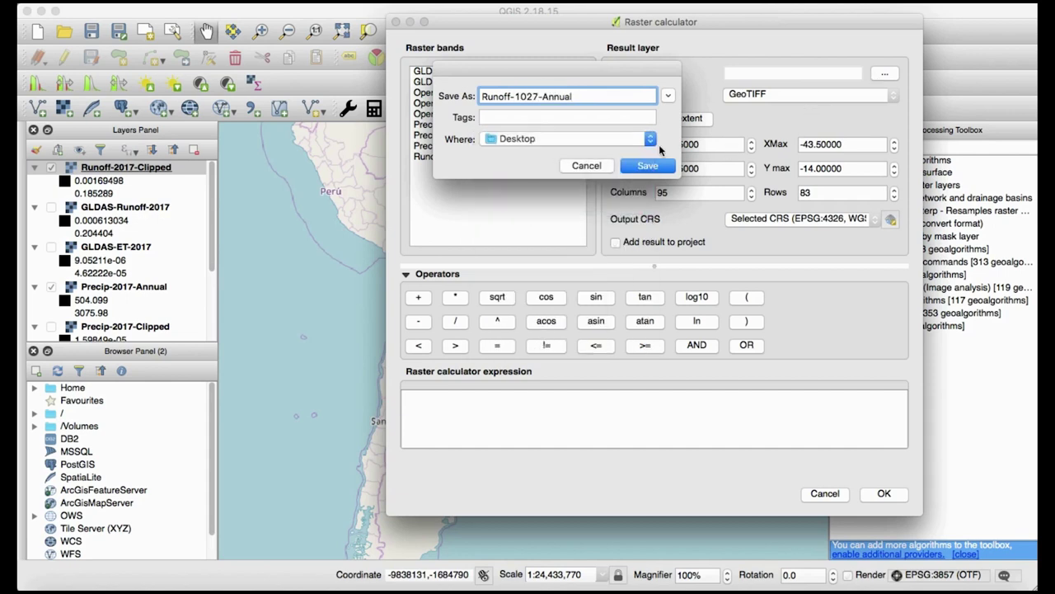
left_click(648, 165)
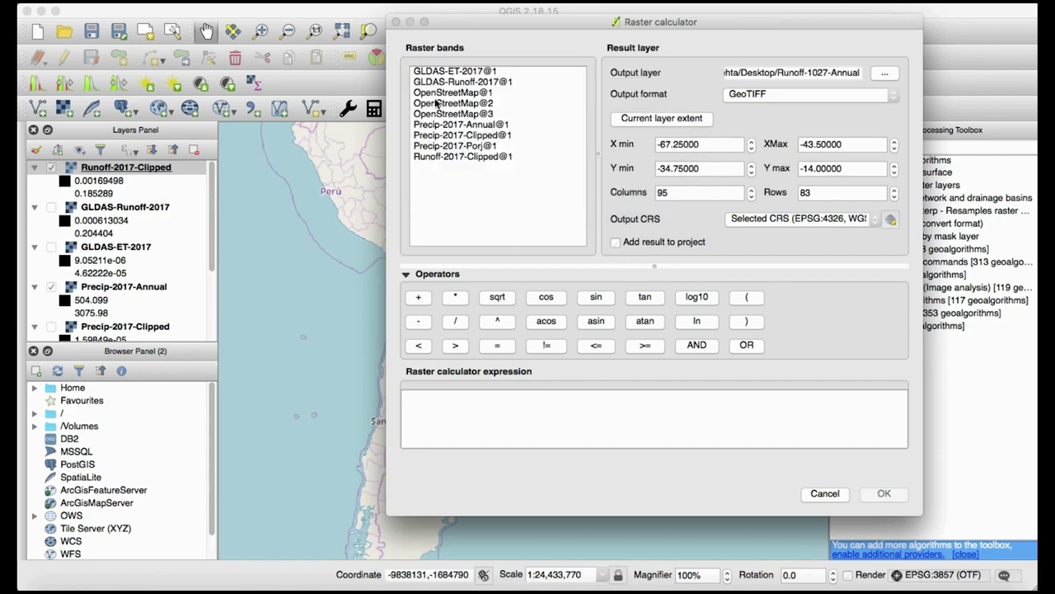
Calculate the annual runoff raster with the expression "Runoff-2017-Clipped@1" * 8 * 365
double_click(434, 156)
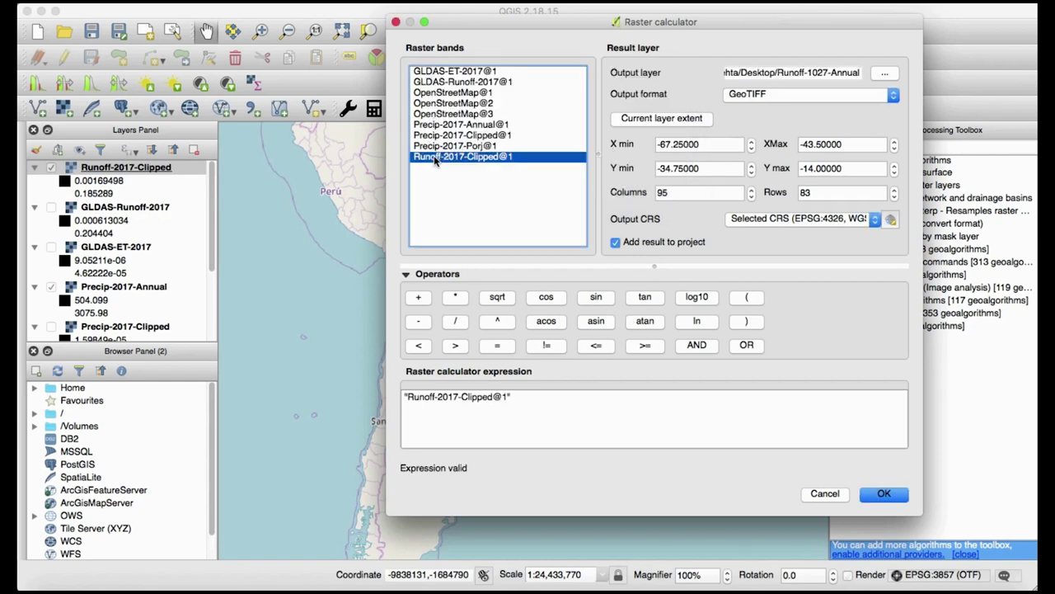
left_click(456, 297)
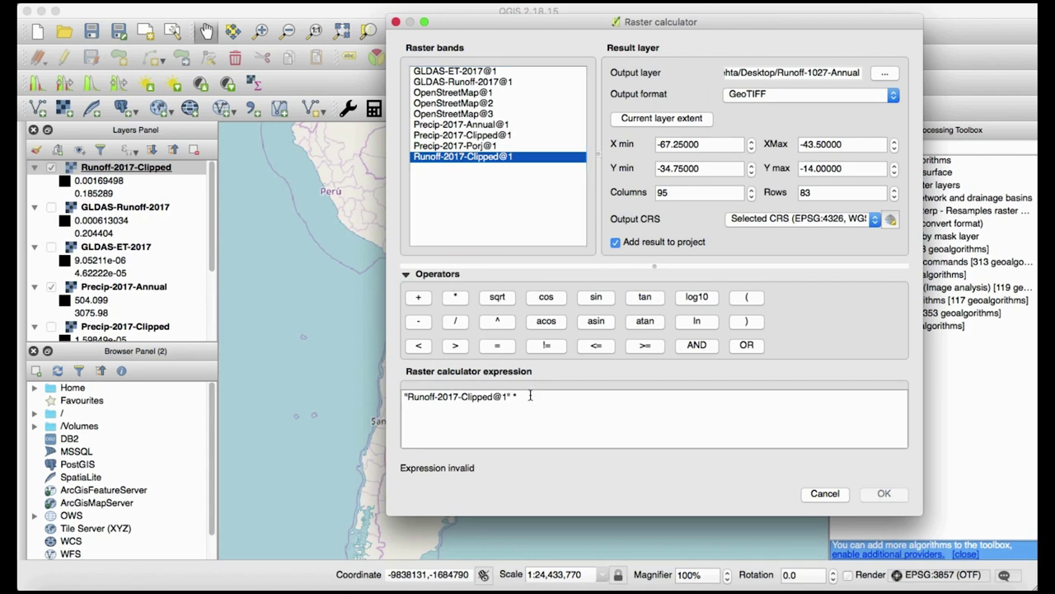
type("8")
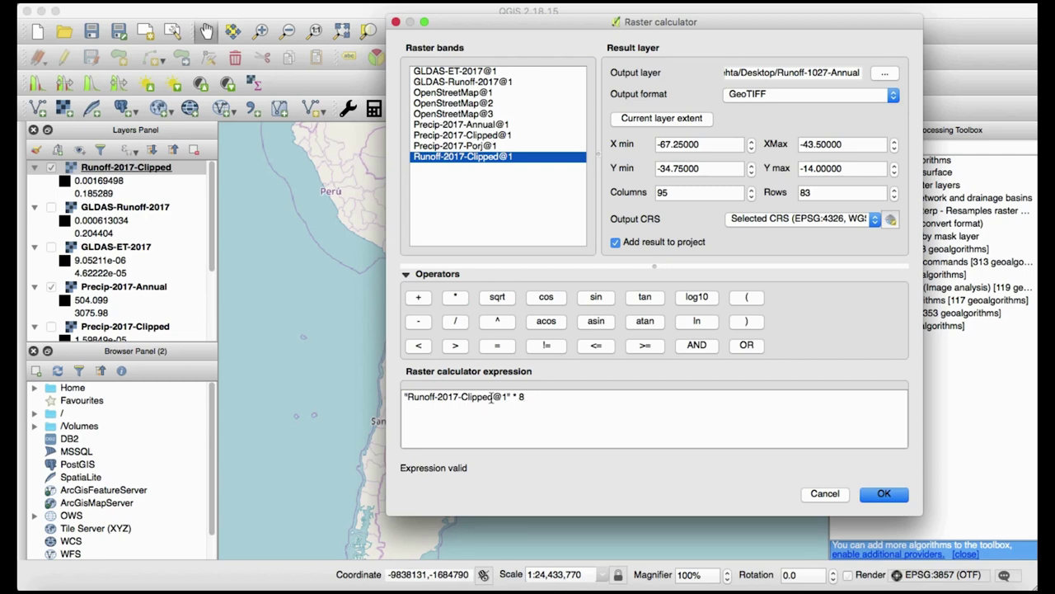
left_click(454, 296)
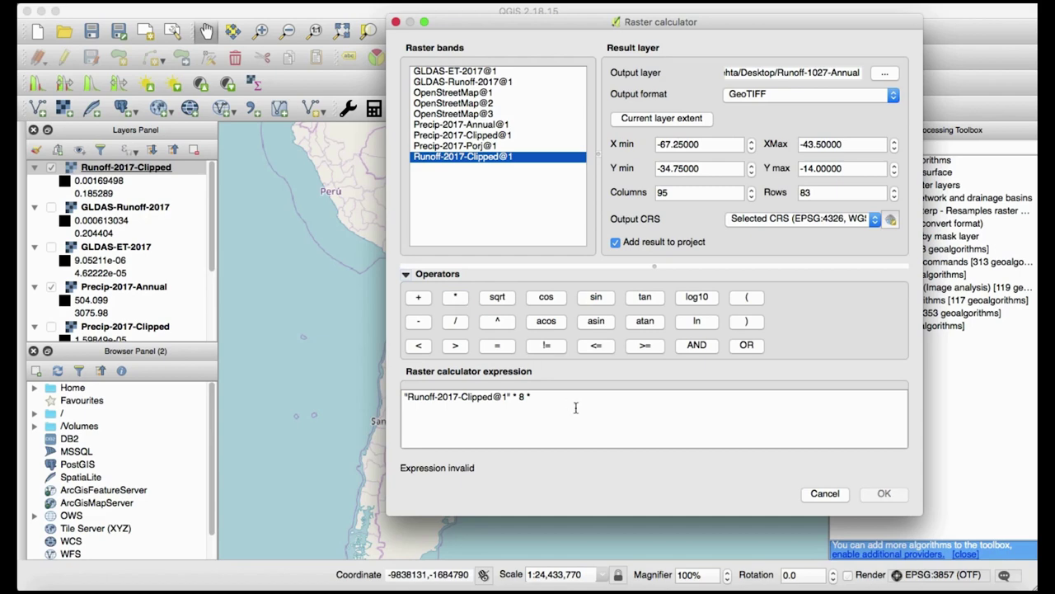
type("365")
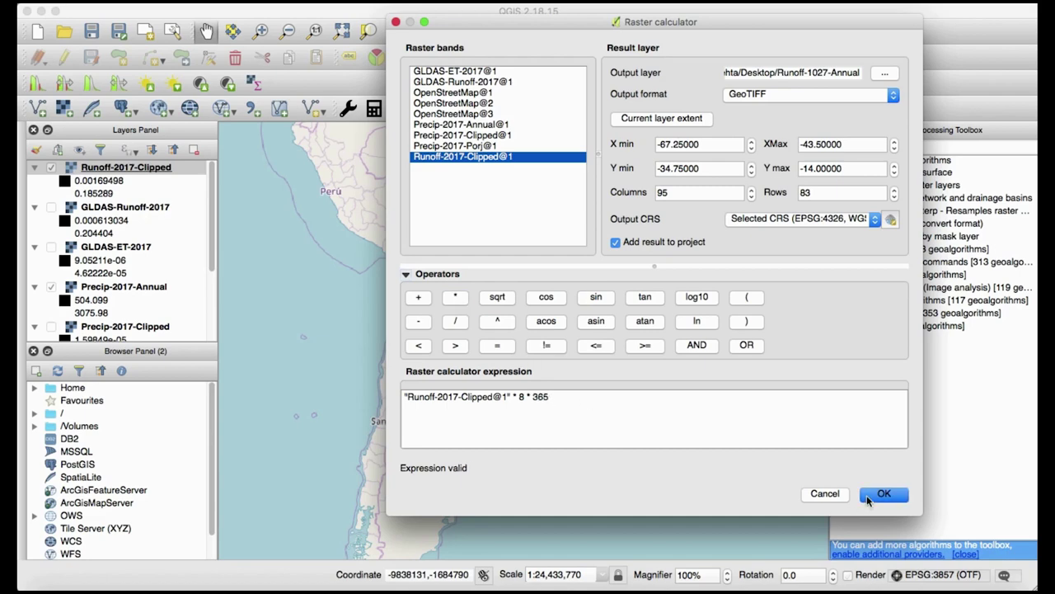
left_click(869, 495)
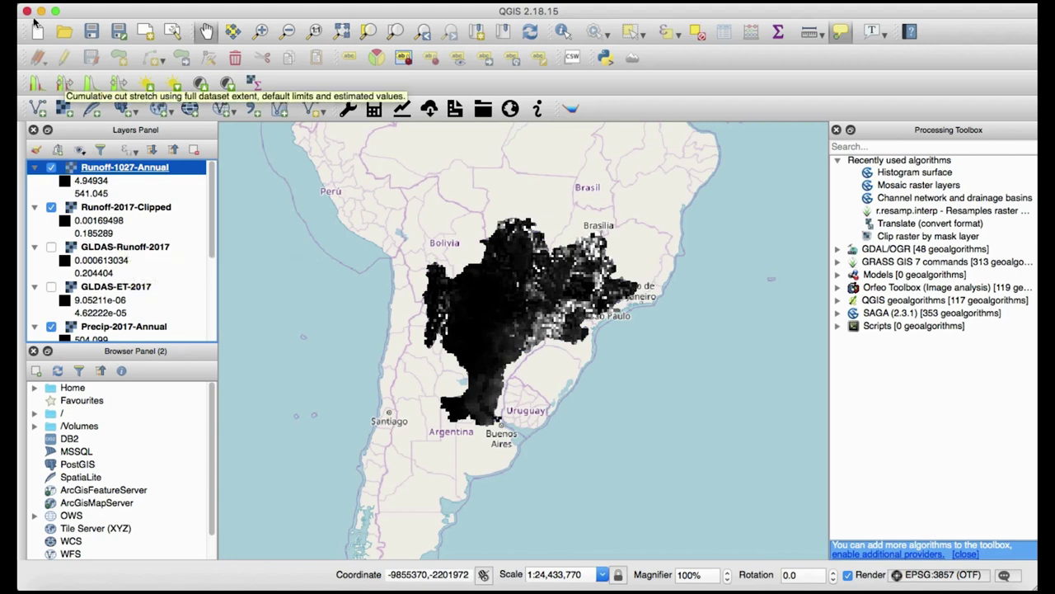
Open the recent Parana project, saving the current project as Test on the Desktop
left_click(110, 3)
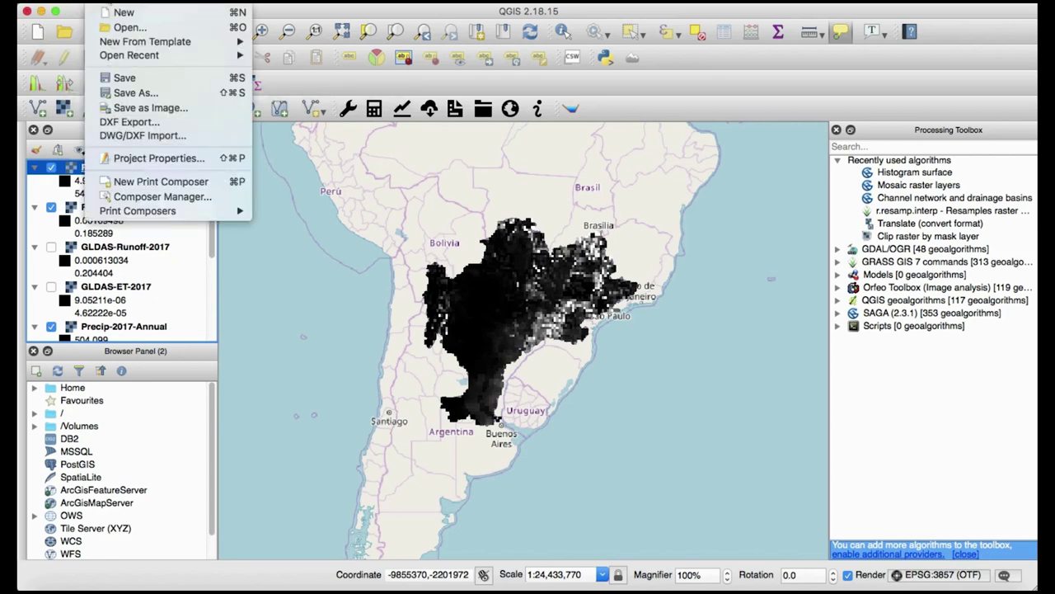
mouse_move(132, 56)
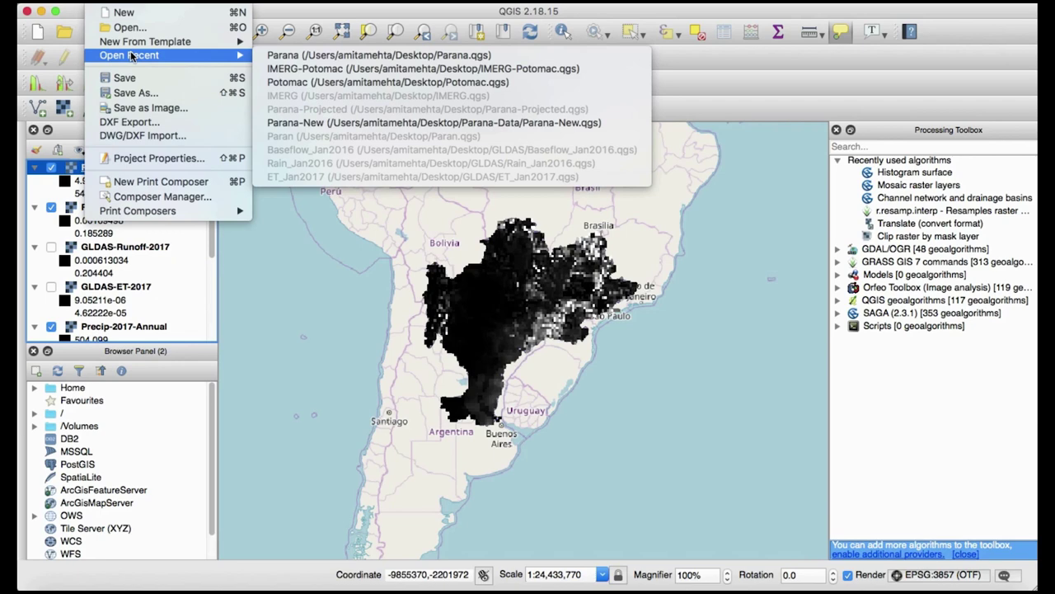
left_click(284, 55)
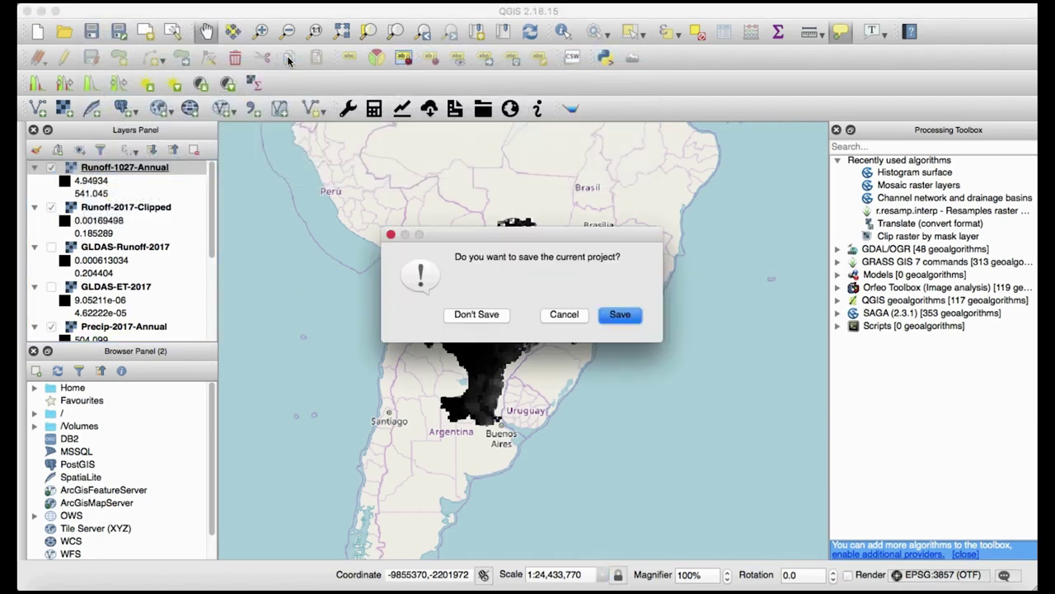
left_click(620, 315)
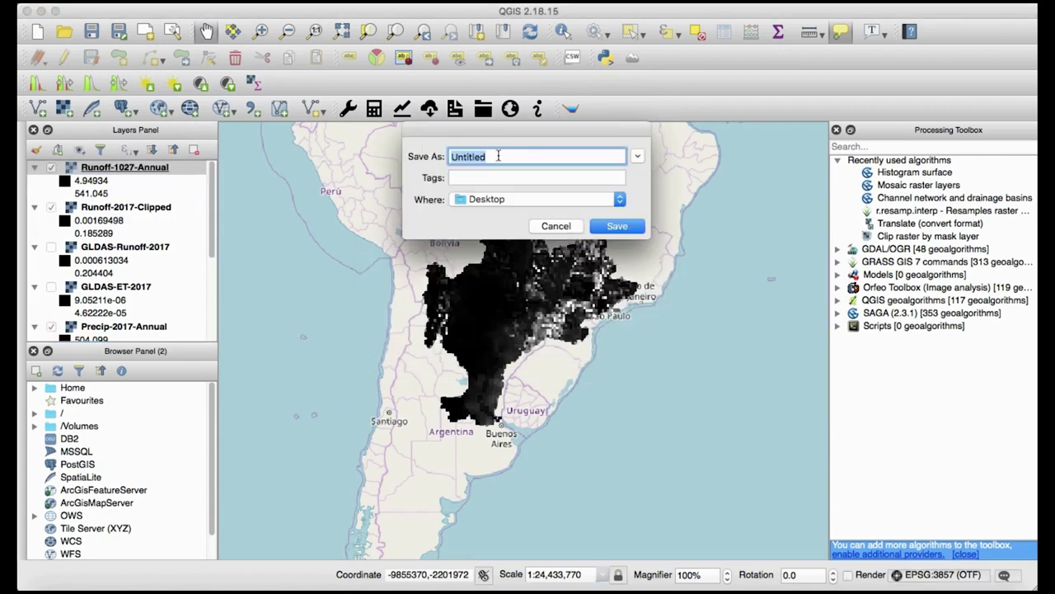
type("Test")
left_click(626, 229)
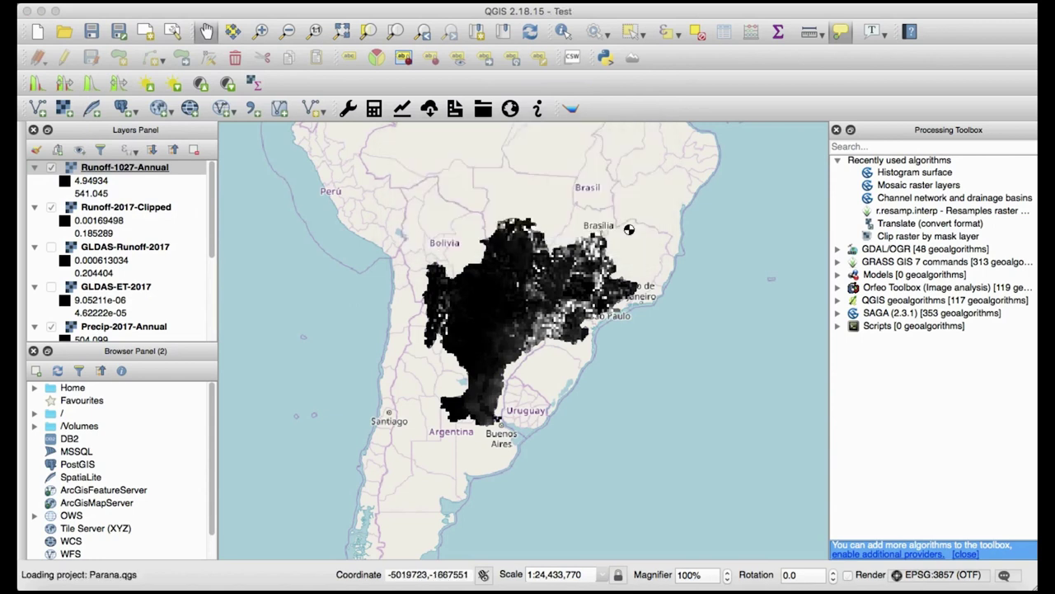
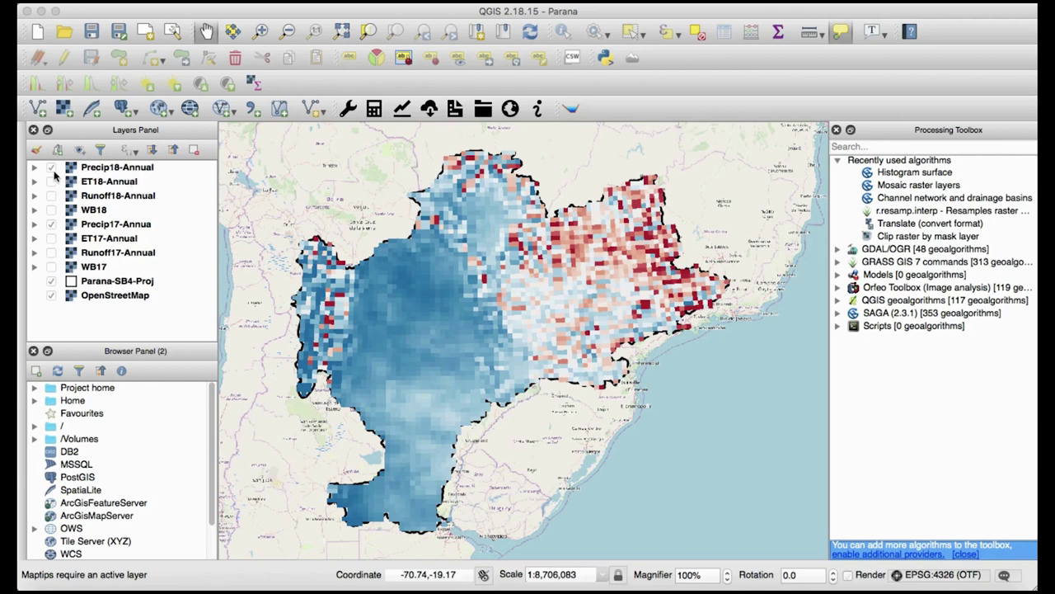
Restyle the Precip18-Annual layer with the inverted RdYlBu color ramp in equal interval mode with 20 classes
left_click(119, 168)
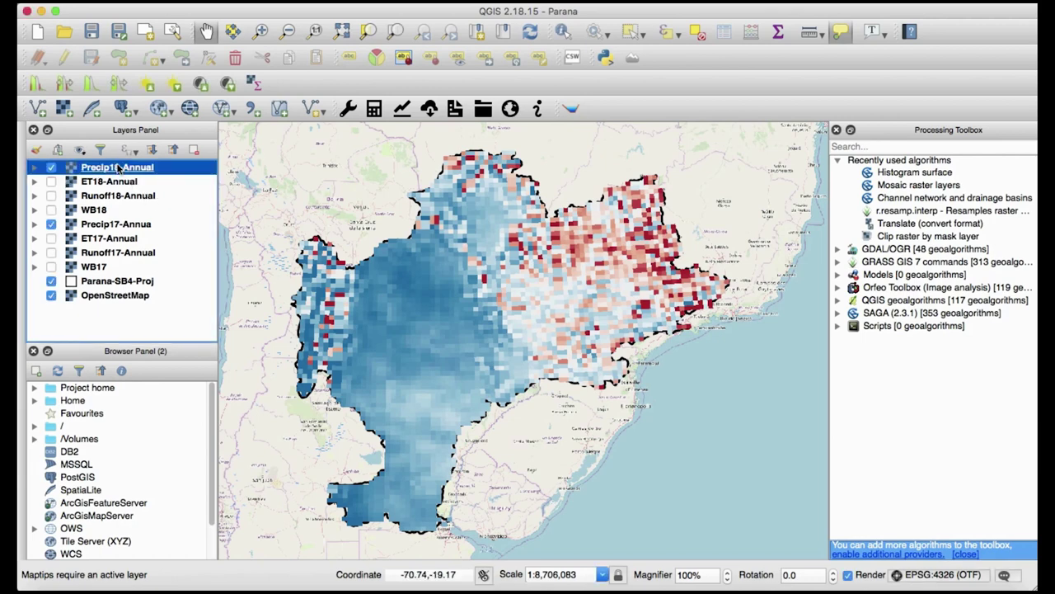
right_click(119, 168)
left_click(139, 334)
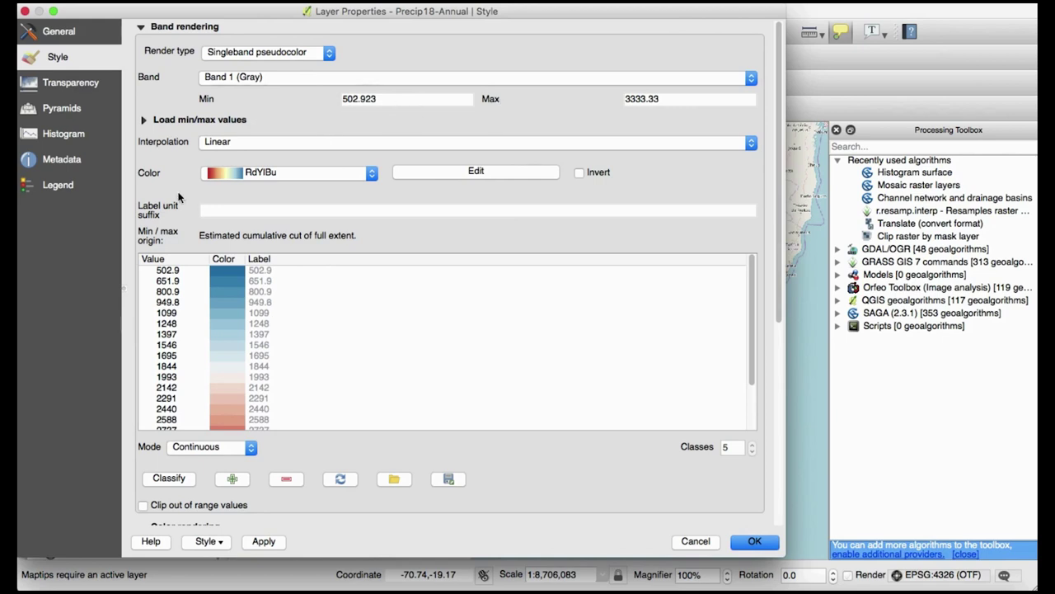
left_click(372, 172)
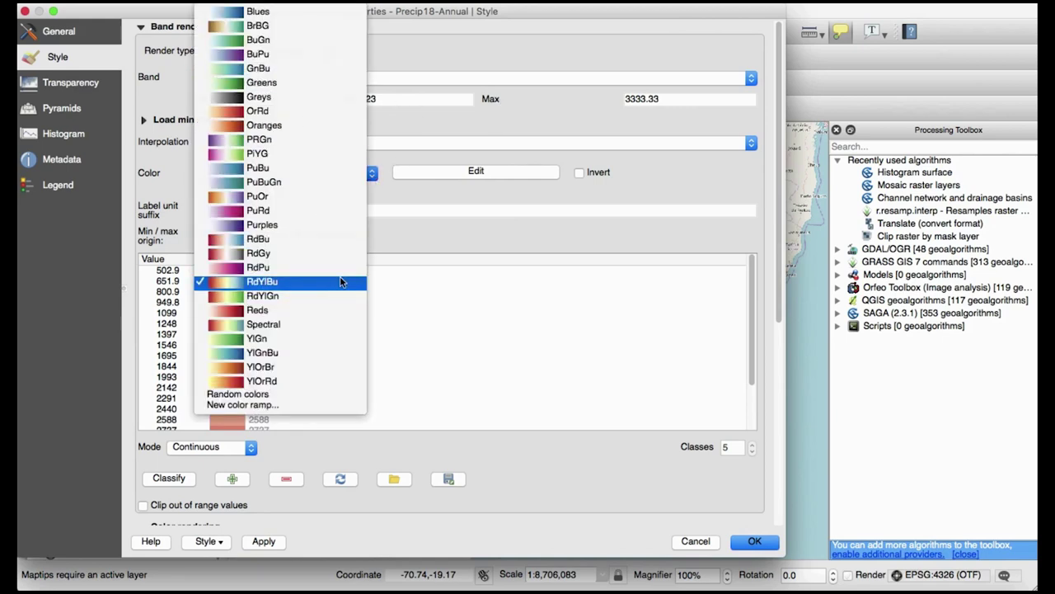
left_click(485, 332)
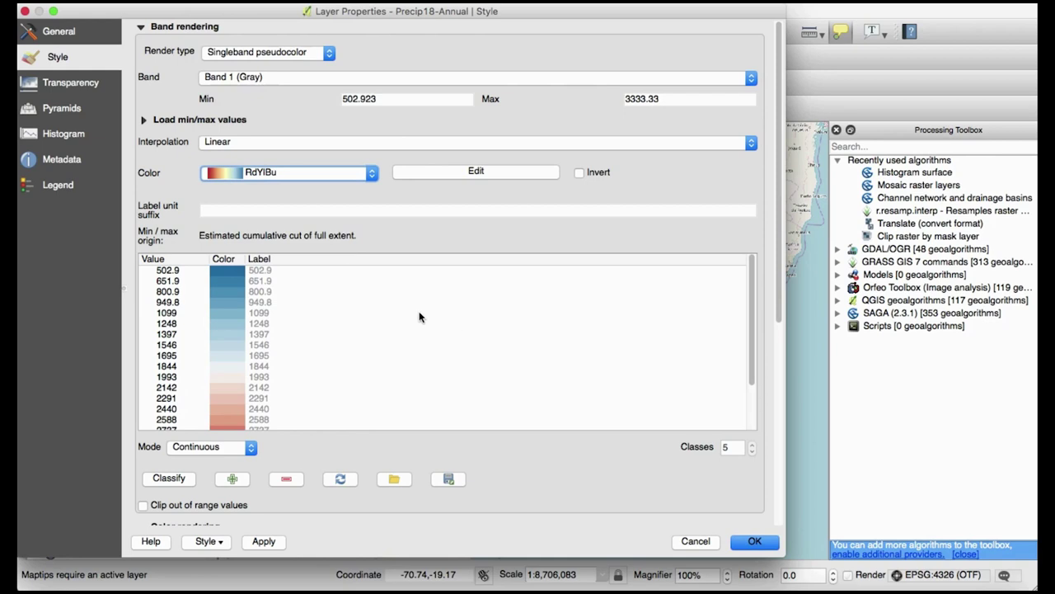
left_click(251, 447)
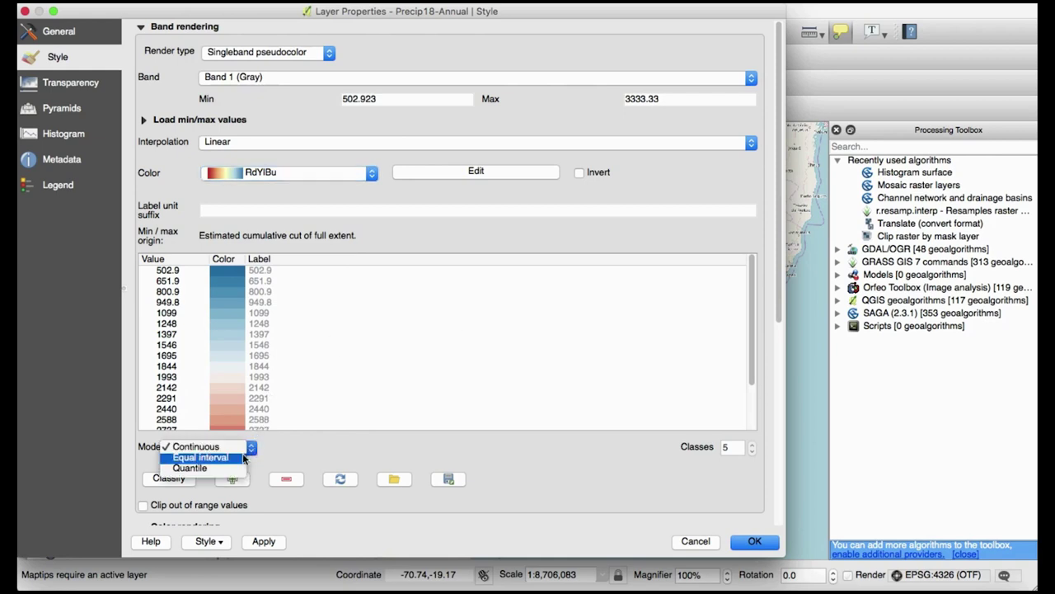
left_click(198, 458)
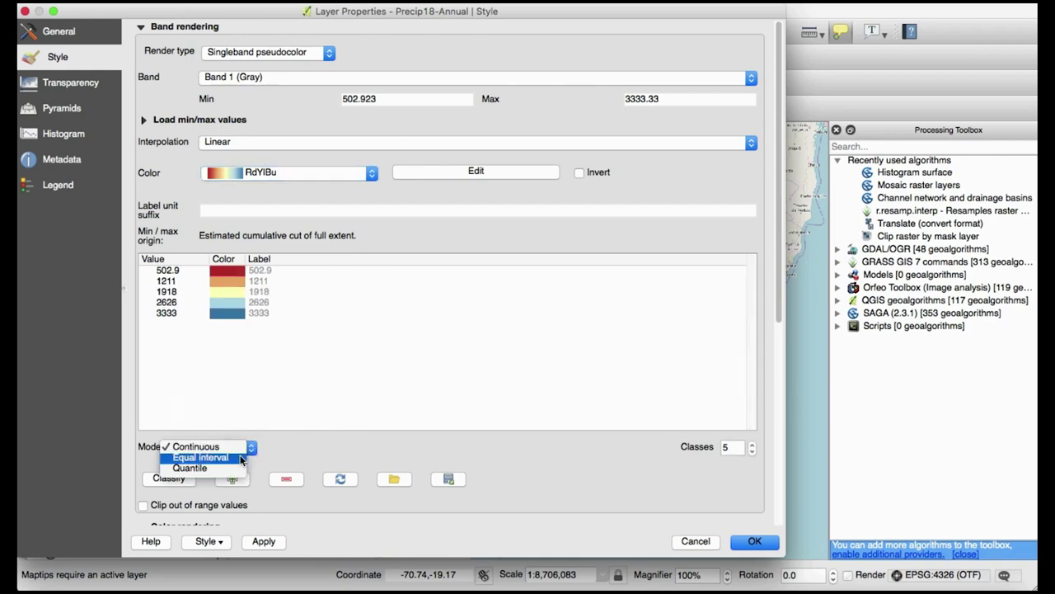
double_click(737, 447)
type("20")
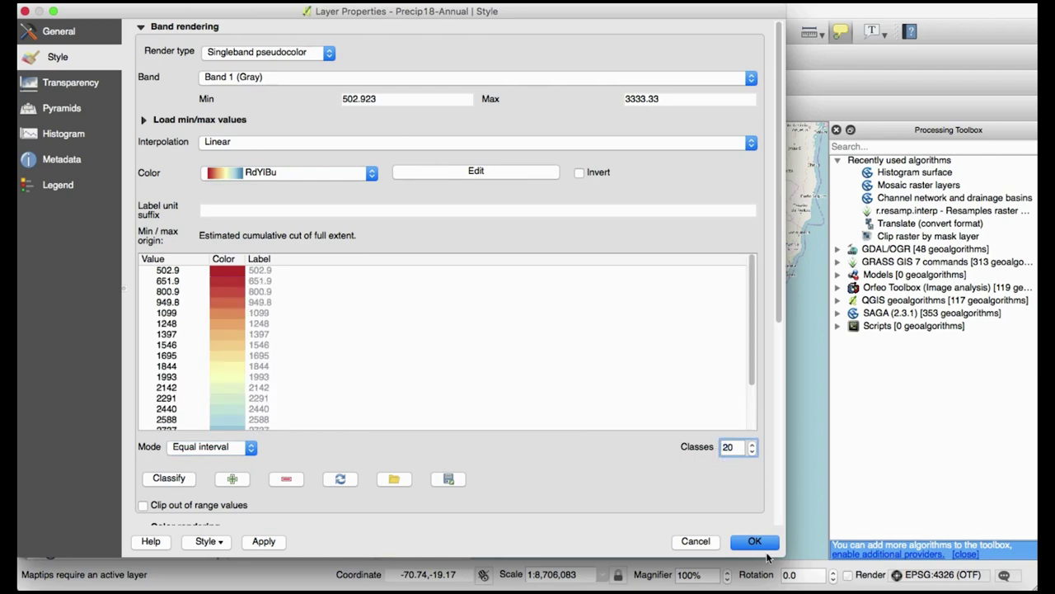
left_click(580, 172)
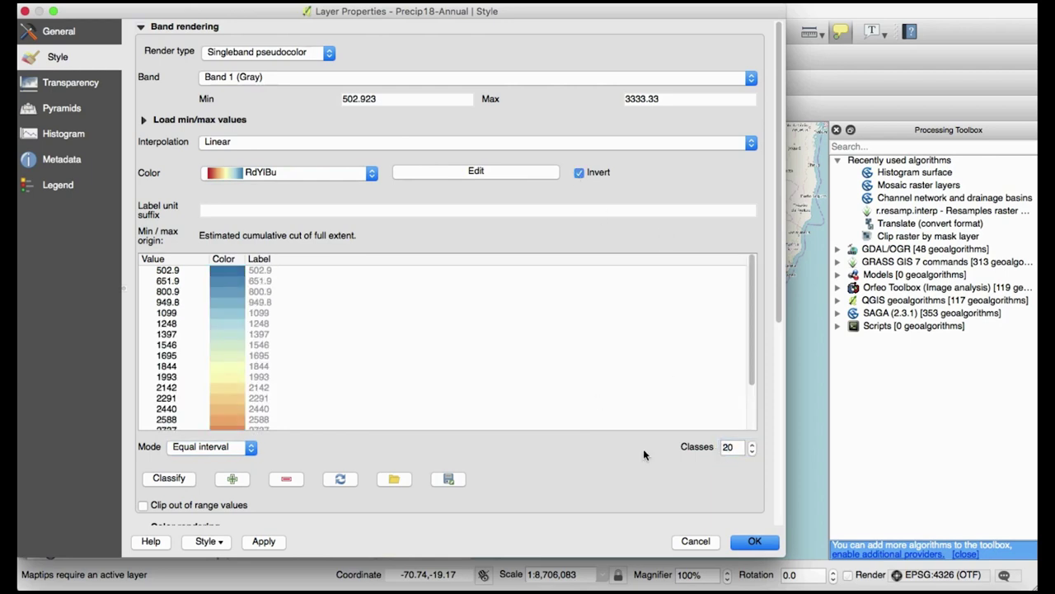
left_click(755, 542)
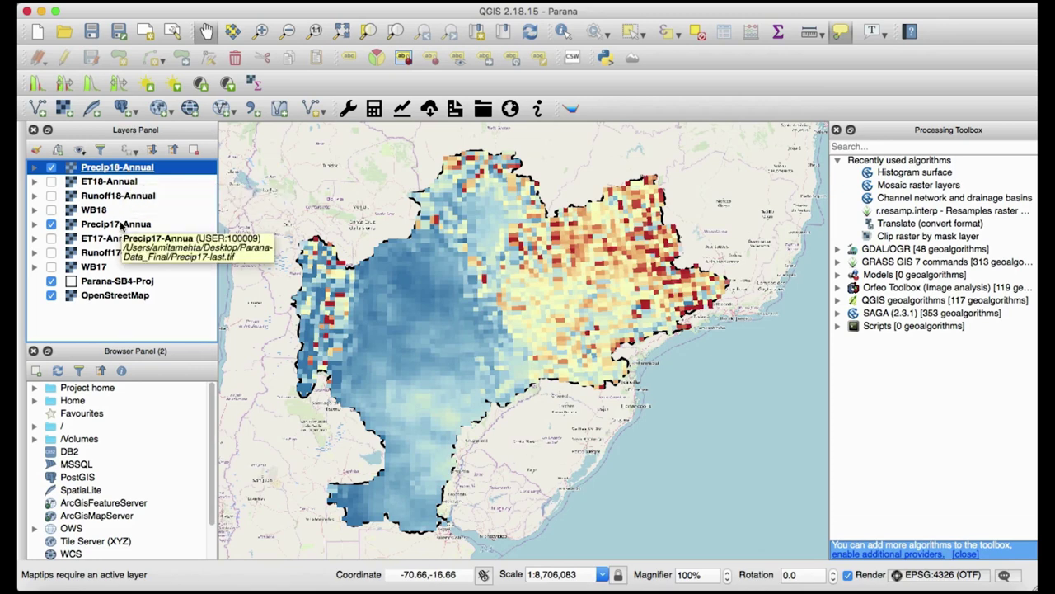
Toggle the Precip18-Annual layer to compare it with Precip17-Annua, leaving Precip18-Annual hidden
left_click(51, 168)
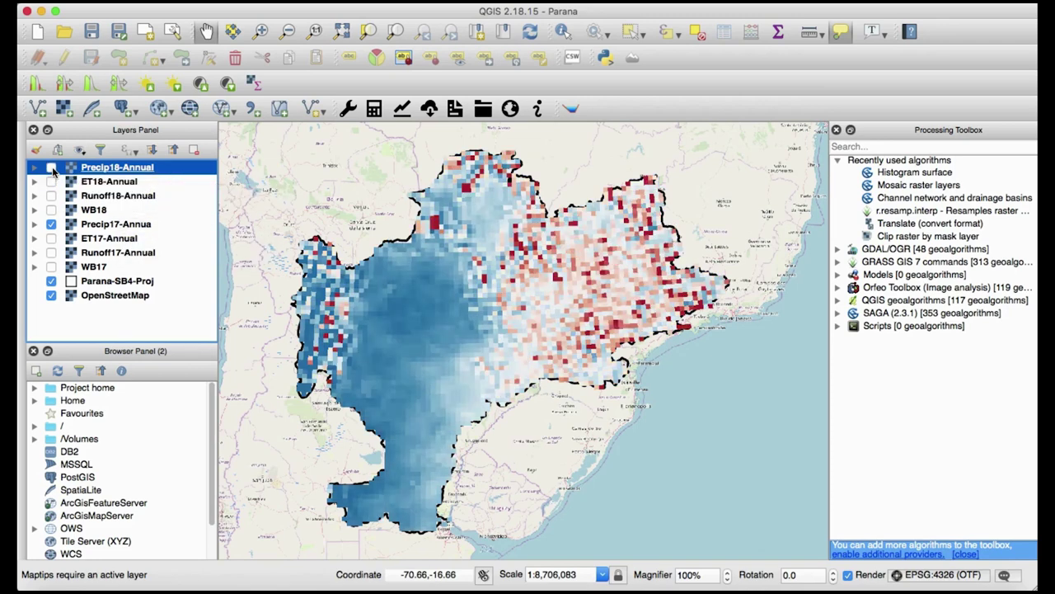
left_click(51, 168)
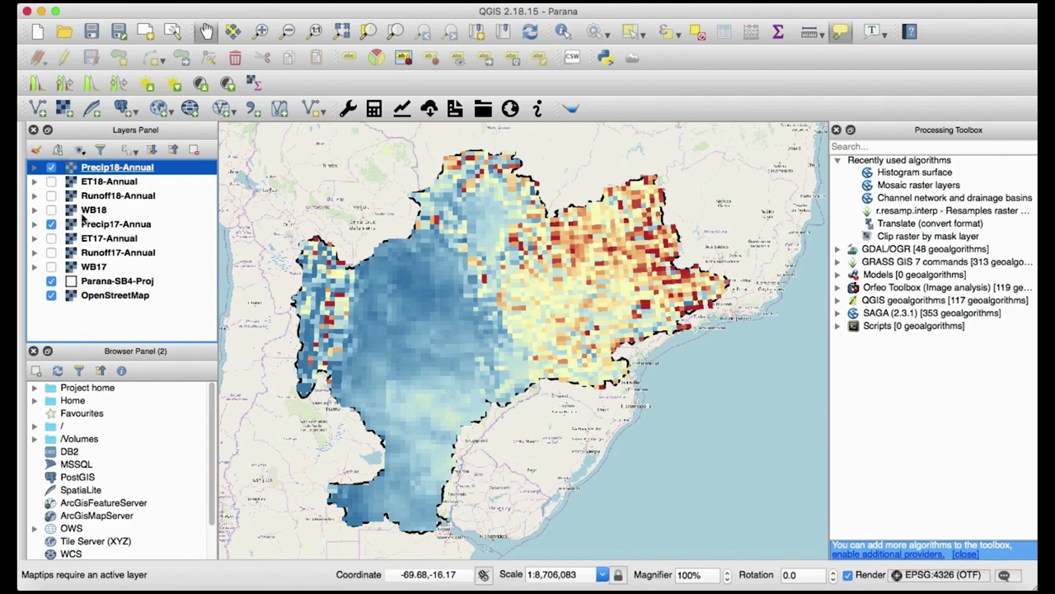
left_click(51, 168)
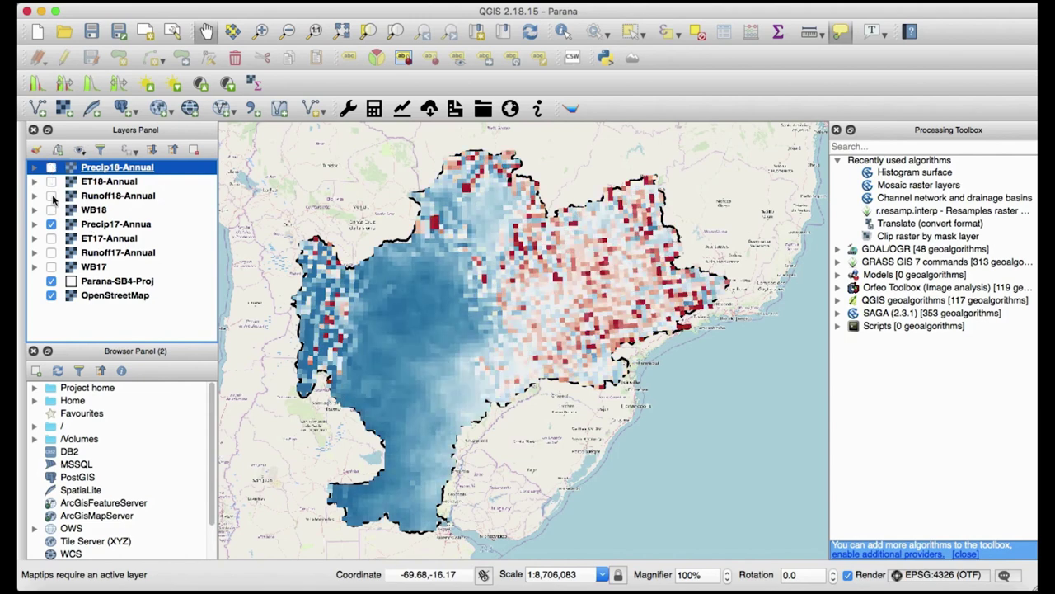
Hide Precip17-Annua and display the ET18-Annual and ET17-Annual layers, toggling ET18-Annual to compare the two years
left_click(51, 182)
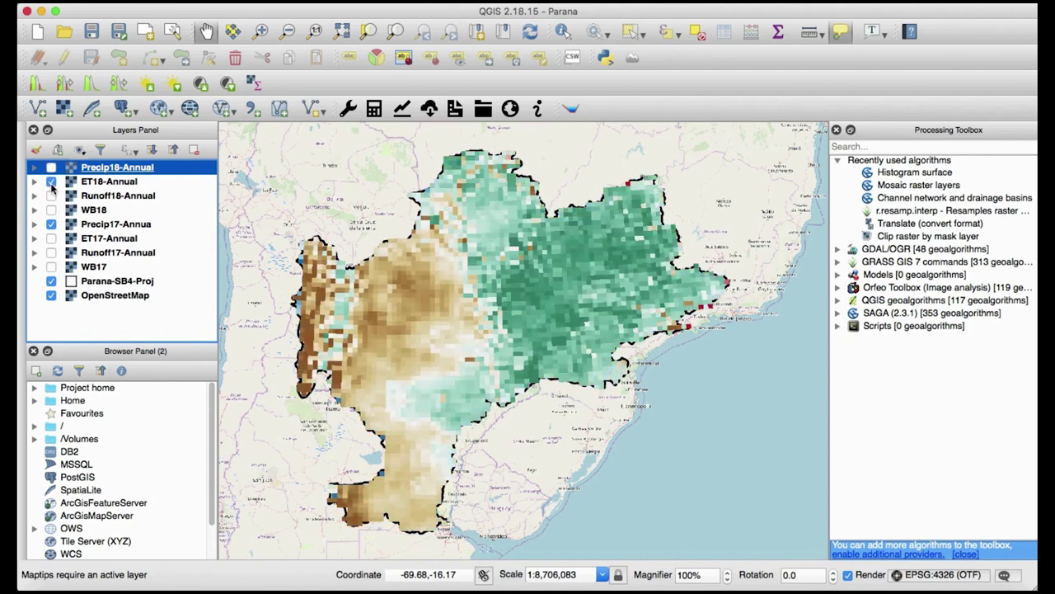
left_click(52, 224)
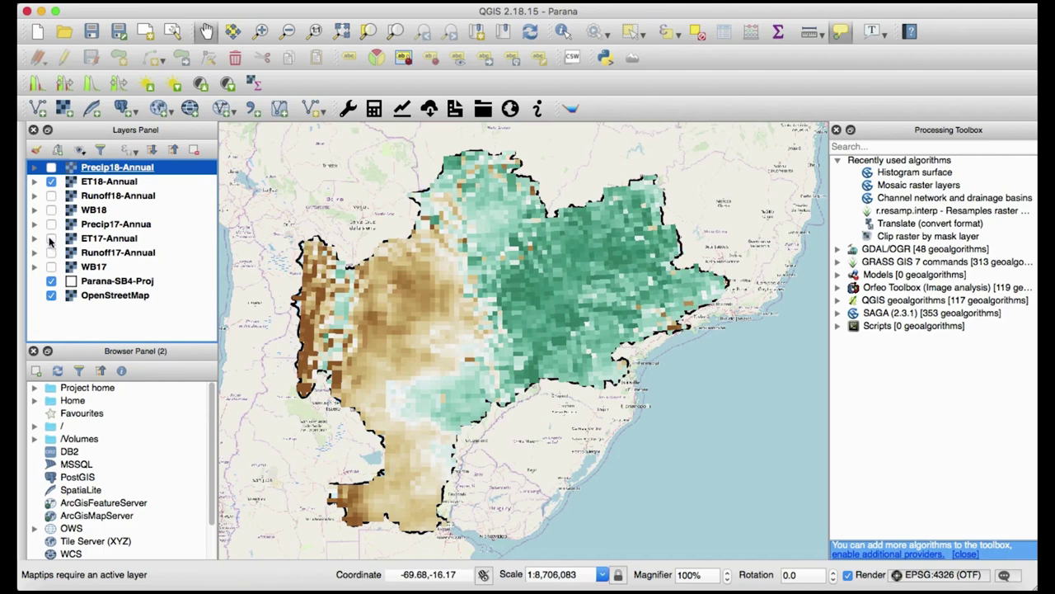
left_click(51, 238)
left_click(51, 181)
Expand the ET18-Annual layer's legend and examine its evapotranspiration class values and colors
left_click(34, 181)
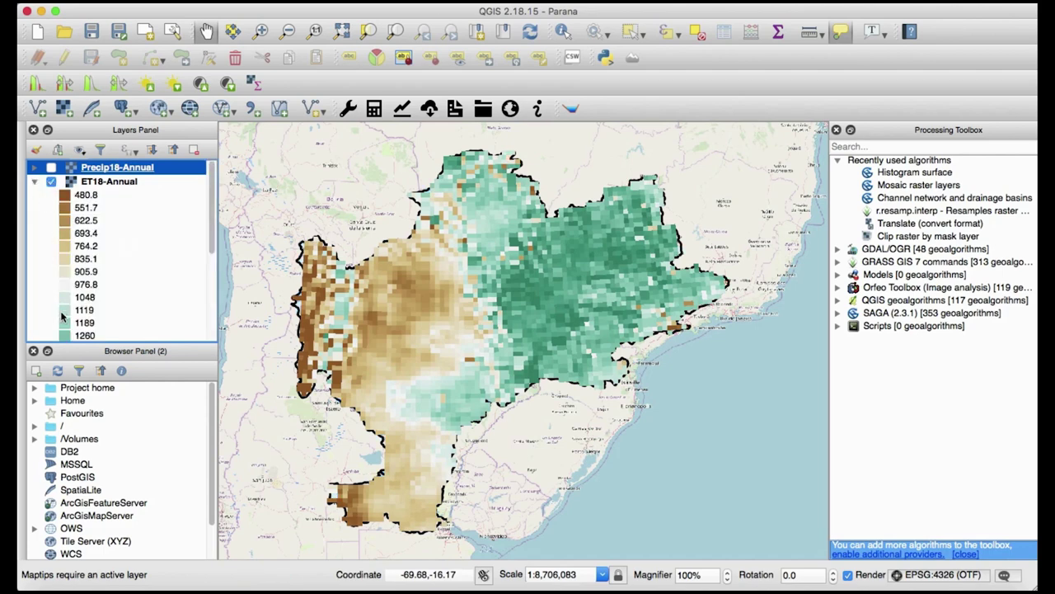
scroll(61, 316, "down", 5)
scroll(61, 316, "up", 5)
scroll(61, 316, "down", 3)
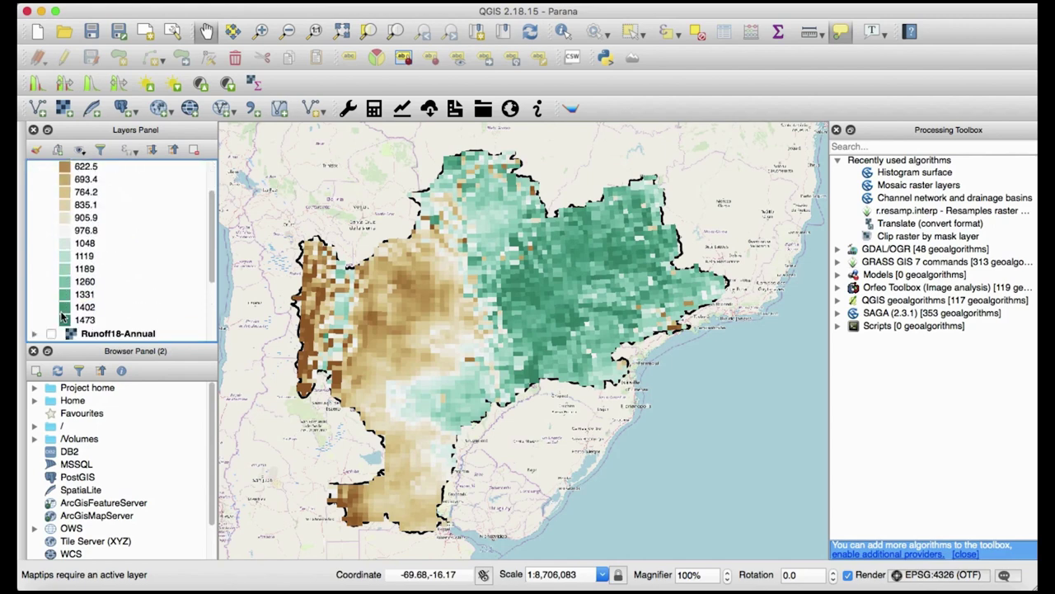
Expand the ET17-Annual legend and examine its evapotranspiration class values against those of ET18-Annual
scroll(61, 316, "up", 2)
scroll(74, 301, "down", 4)
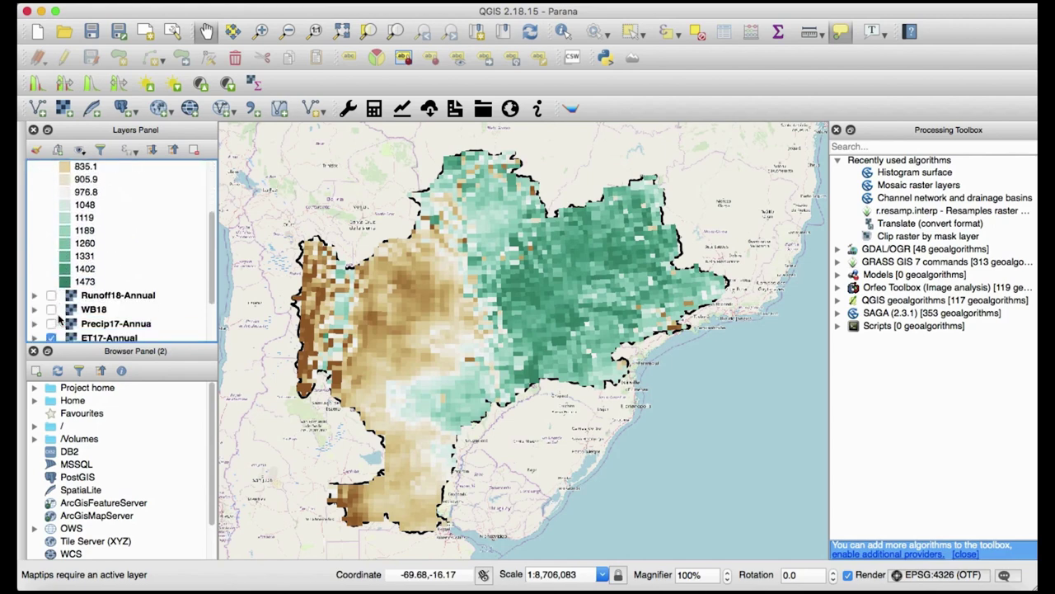
scroll(87, 284, "down", 2)
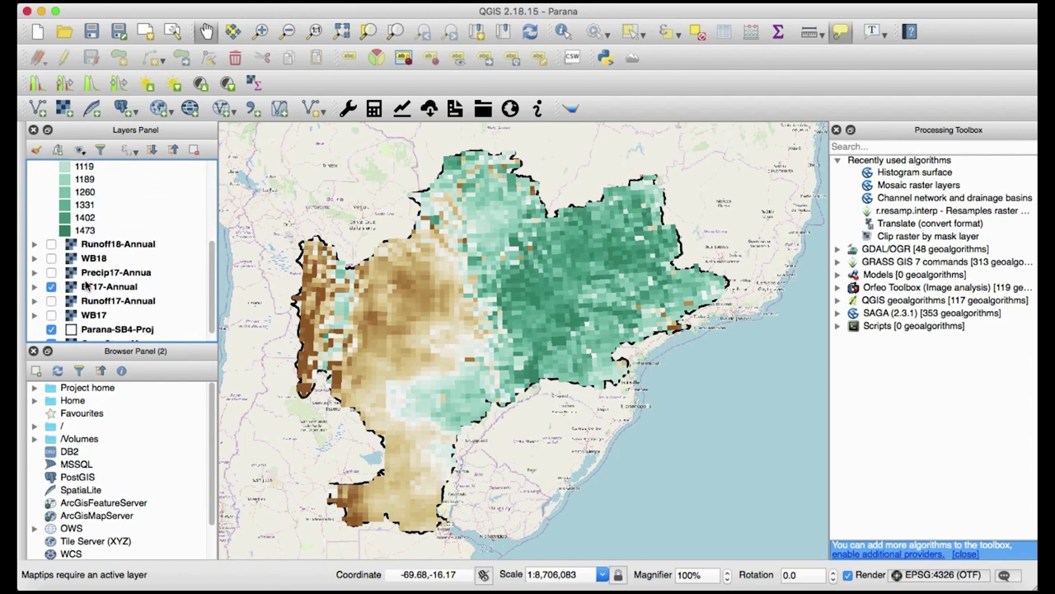
scroll(88, 284, "down", 1)
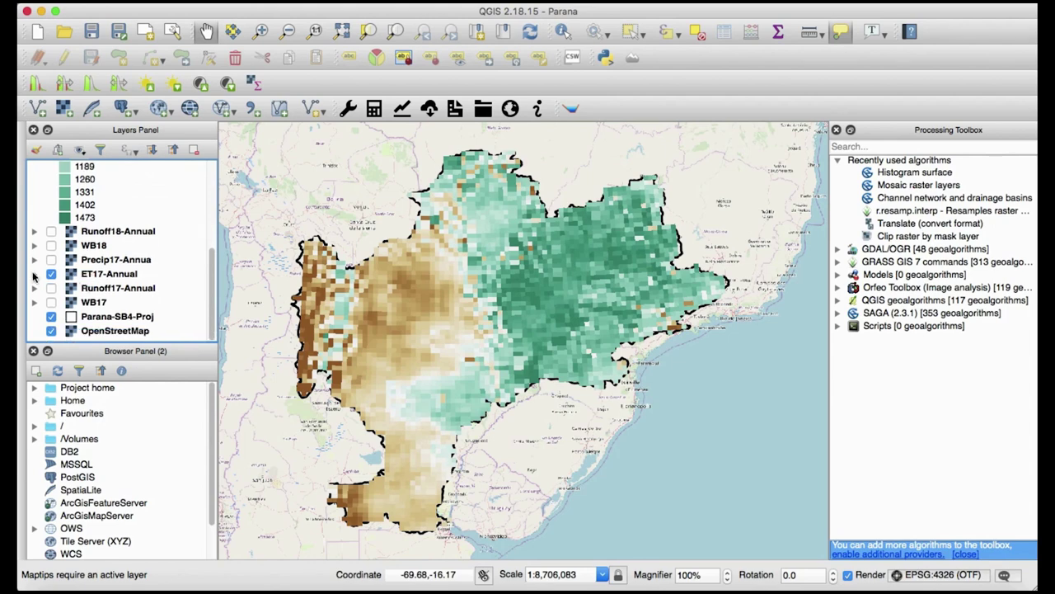
left_click(34, 274)
scroll(72, 291, "down", 5)
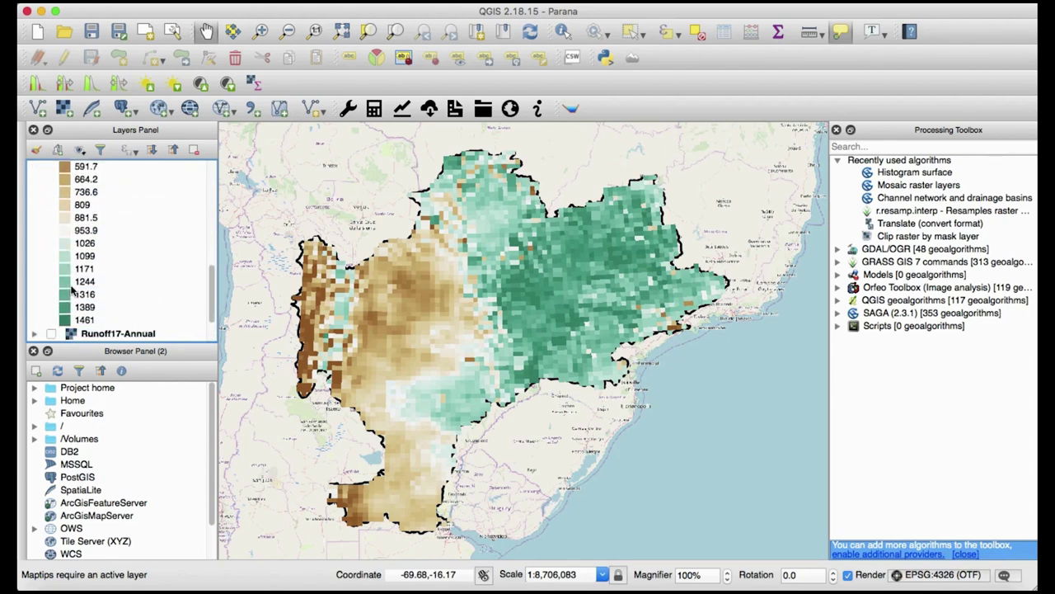
scroll(87, 299, "up", 5)
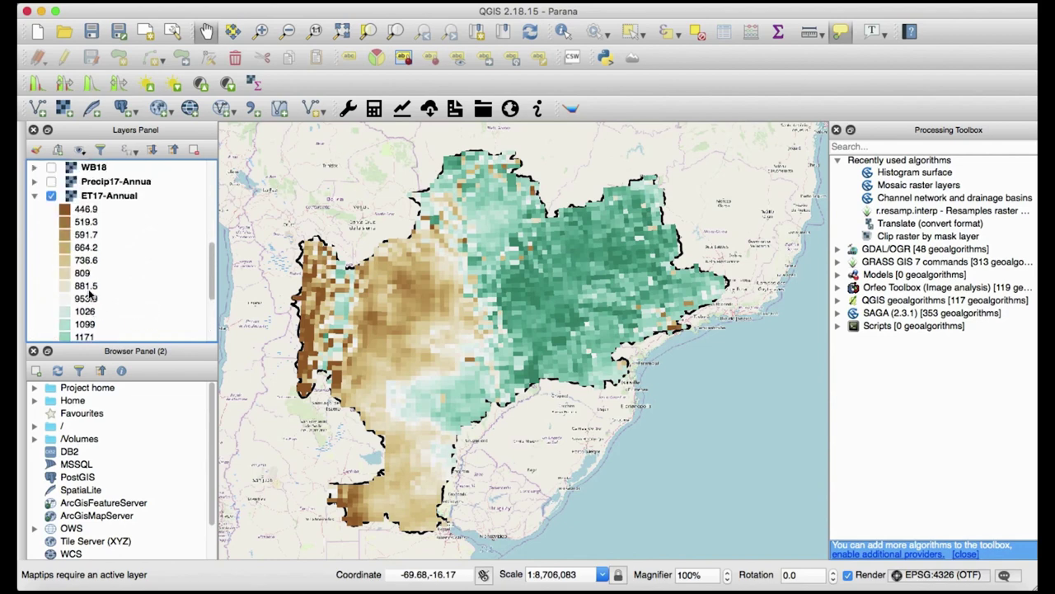
scroll(90, 294, "up", 4)
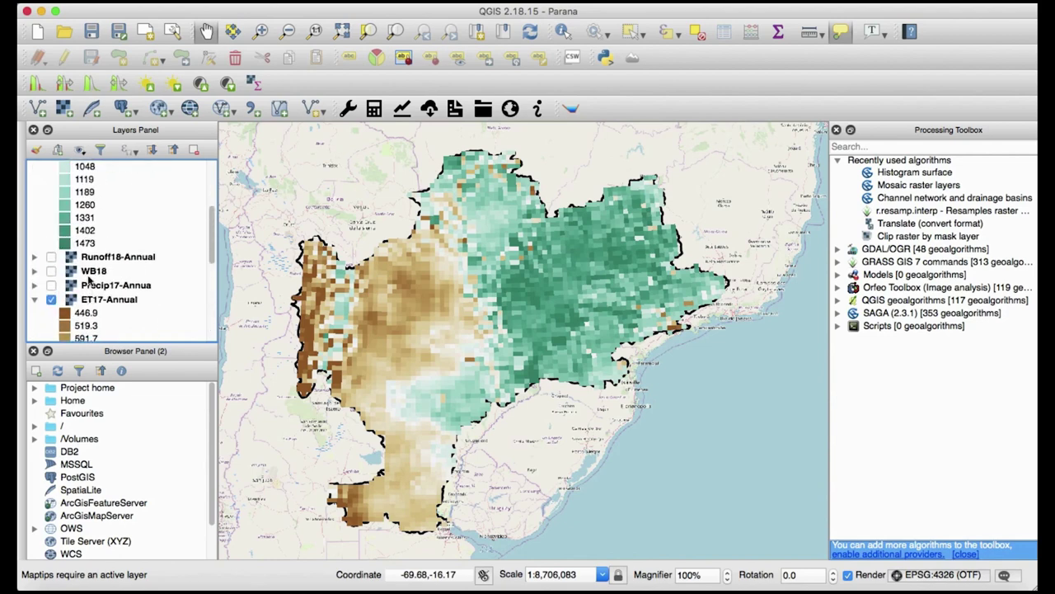
scroll(76, 260, "up", 6)
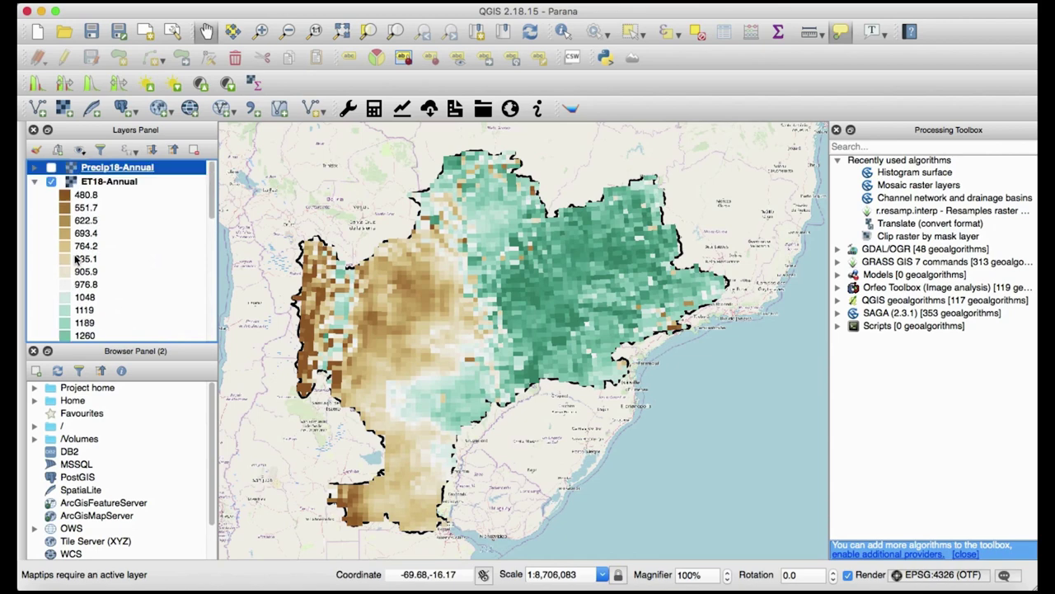
Toggle the ET18-Annual layer off and on to compare its evapotranspiration pattern with ET17-Annual
left_click(51, 182)
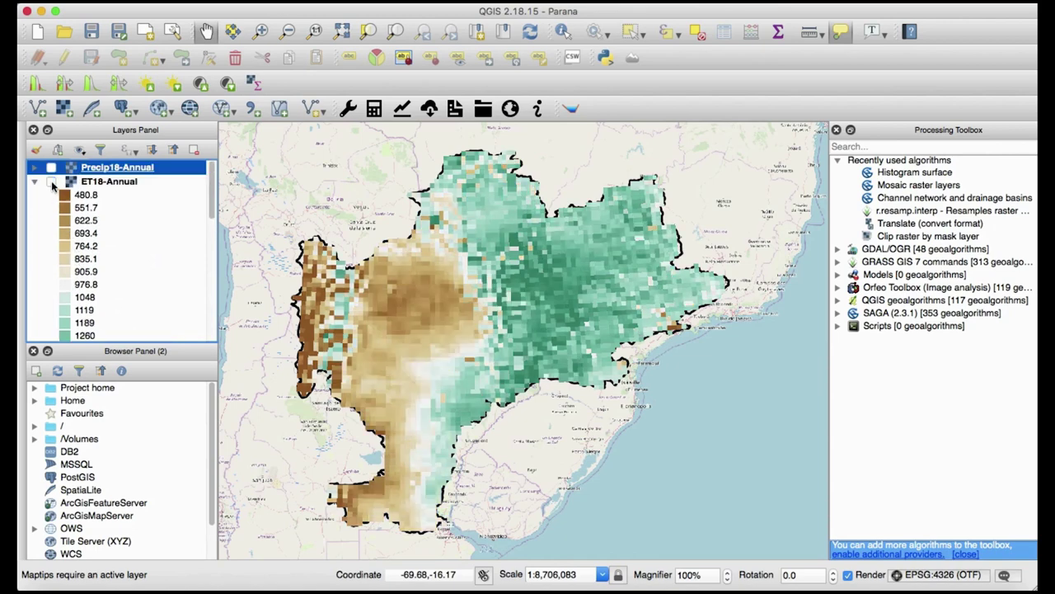
left_click(51, 181)
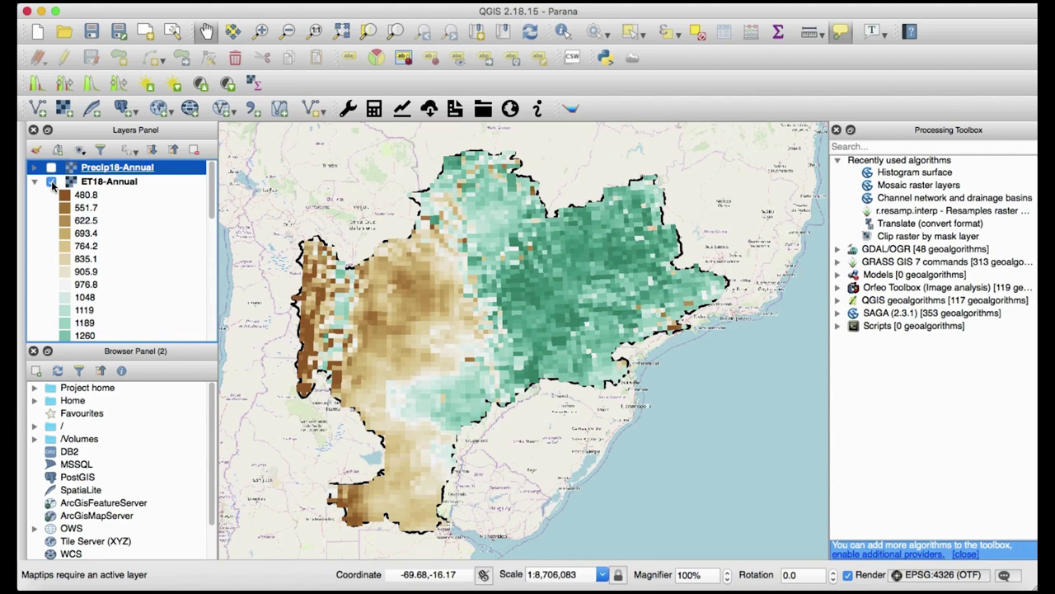
left_click(51, 181)
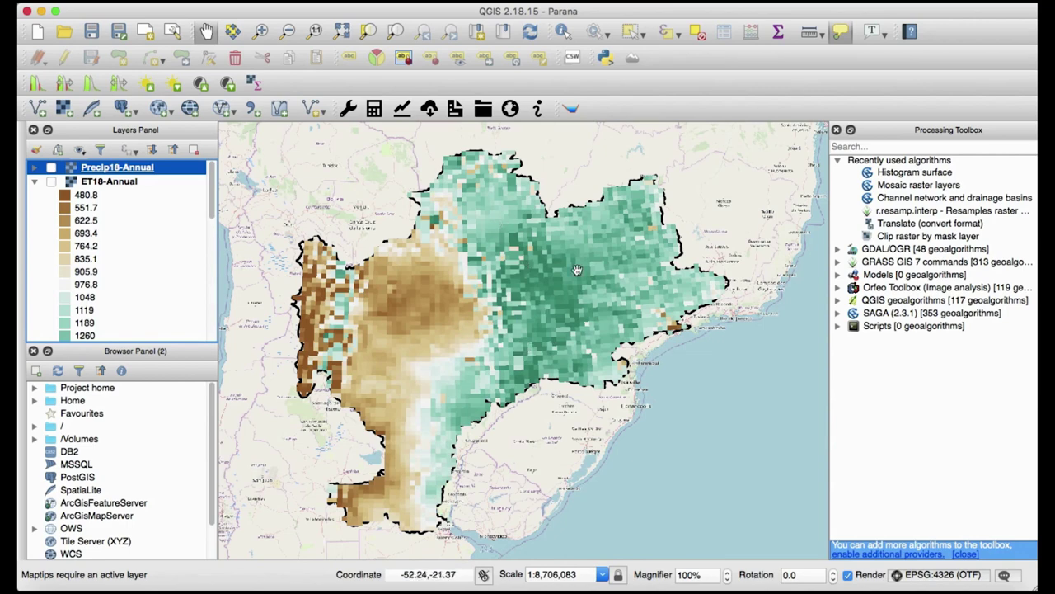
left_click(52, 182)
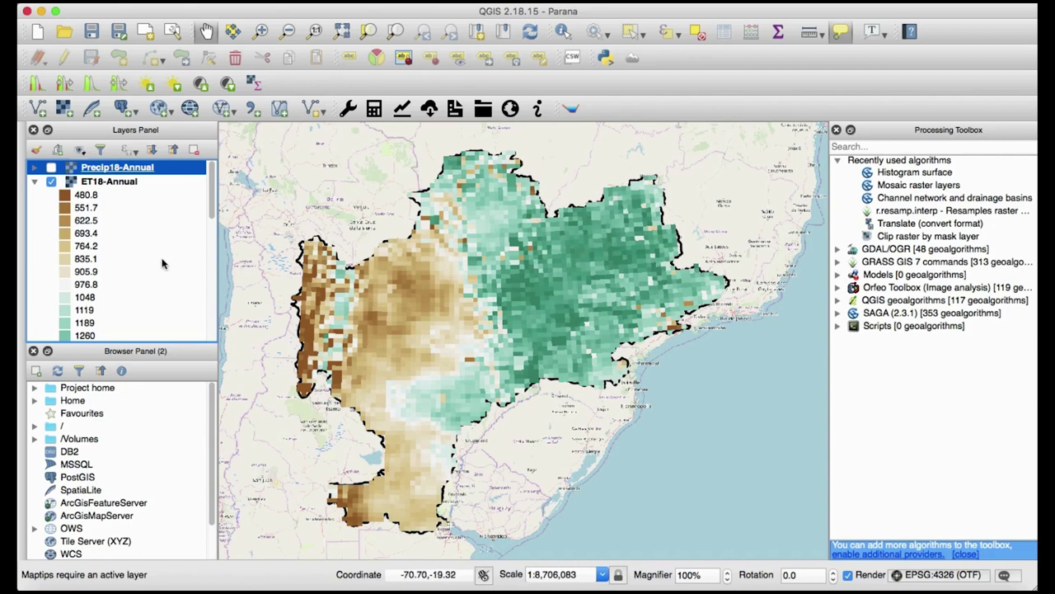
Collapse both ET legends and display the Runoff18-Annual and Runoff17-Annual layers in place of the ET layers
left_click(35, 182)
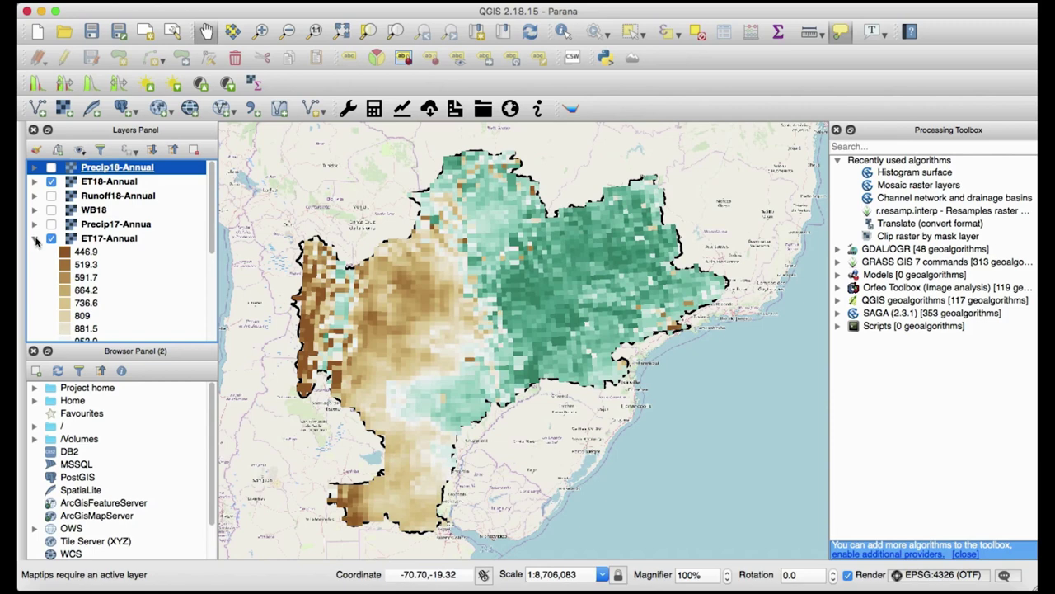
left_click(36, 239)
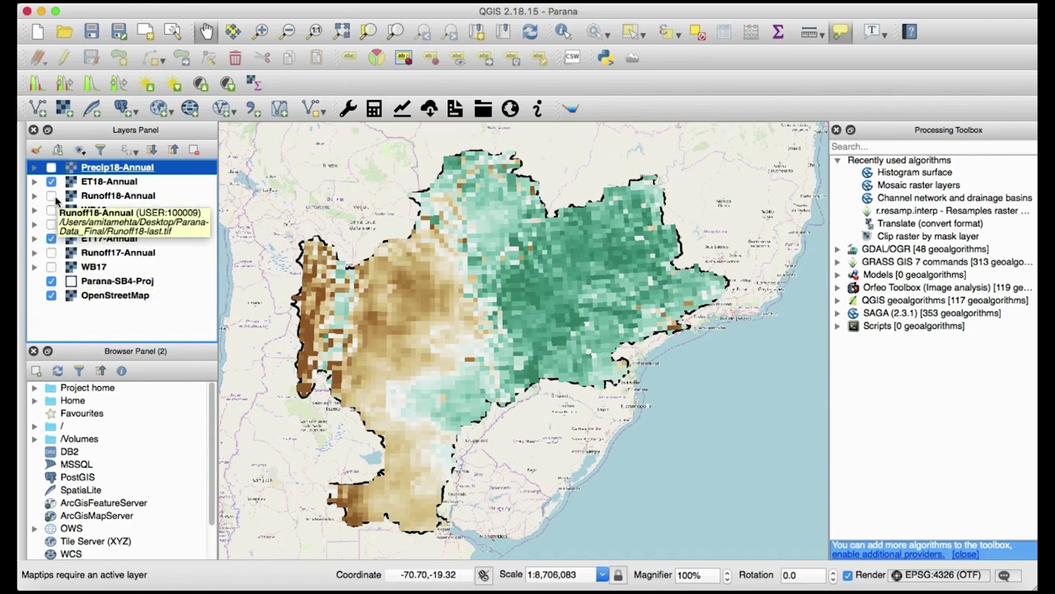
left_click(51, 195)
left_click(51, 182)
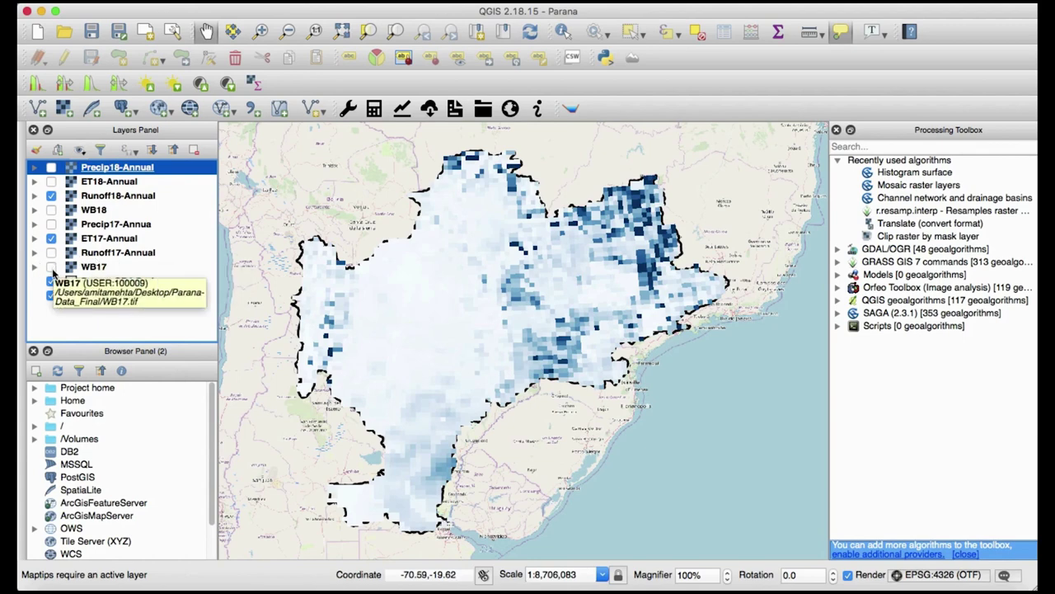
left_click(51, 253)
left_click(51, 237)
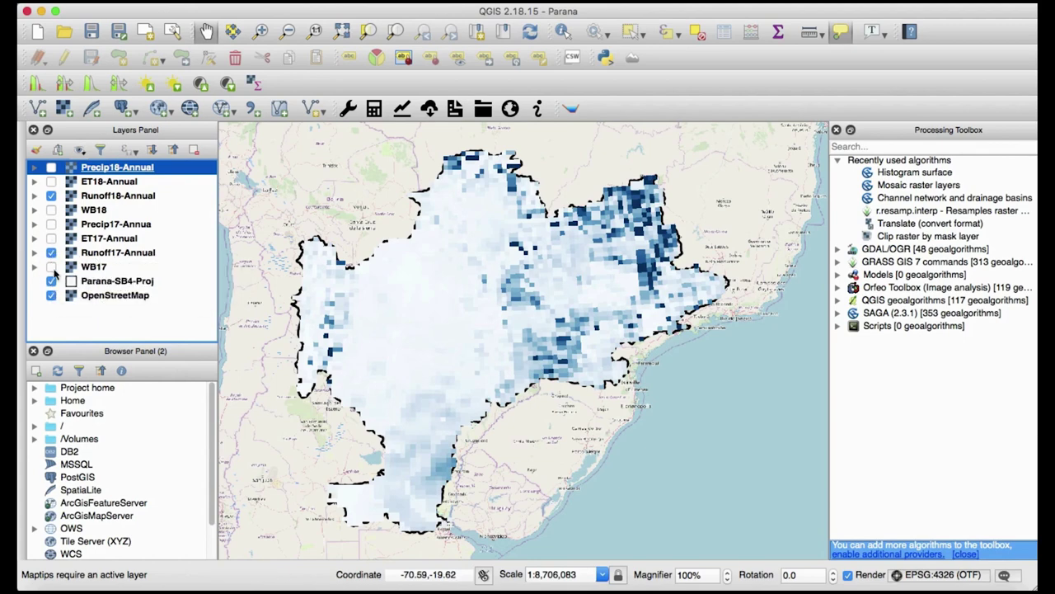
Toggle Runoff18-Annual to compare it with Runoff17-Annual, and check it against Precip18-Annual, leaving only the two runoff layers displayed over the base layers
left_click(52, 196)
left_click(52, 195)
left_click(52, 195)
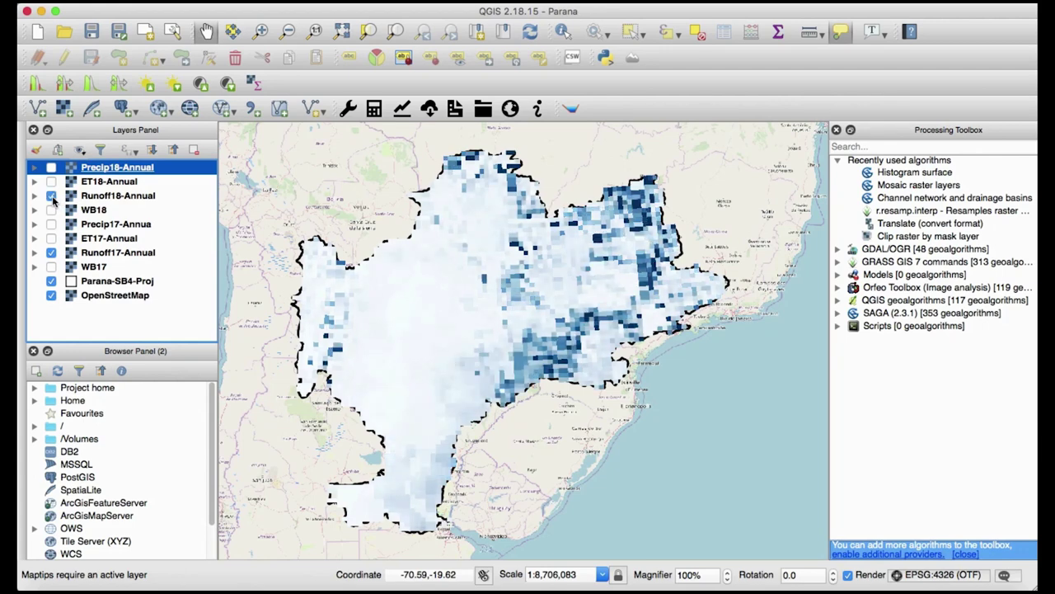
left_click(52, 196)
left_click(52, 196)
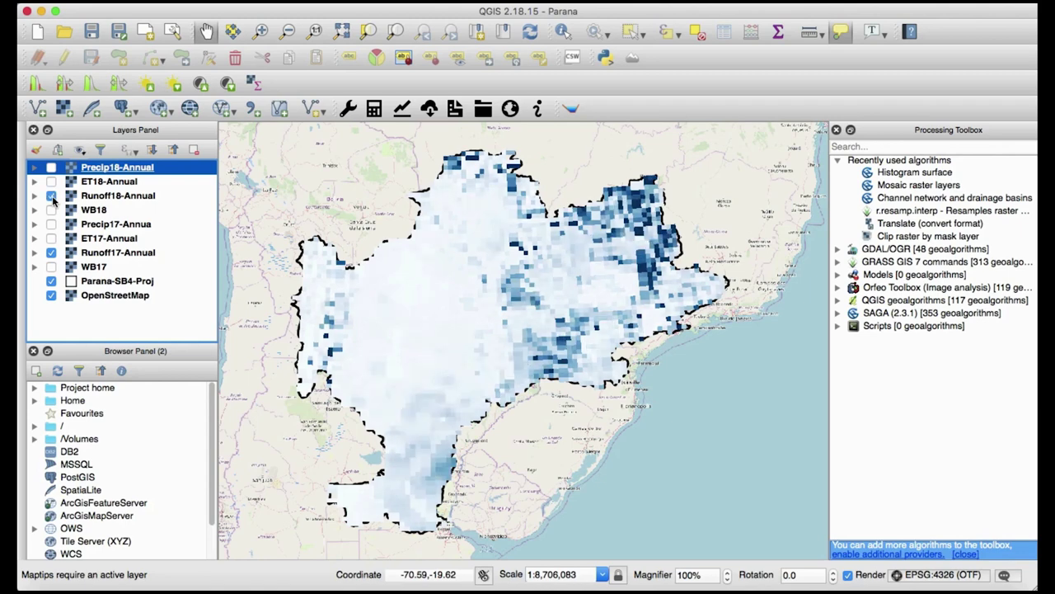
left_click(52, 196)
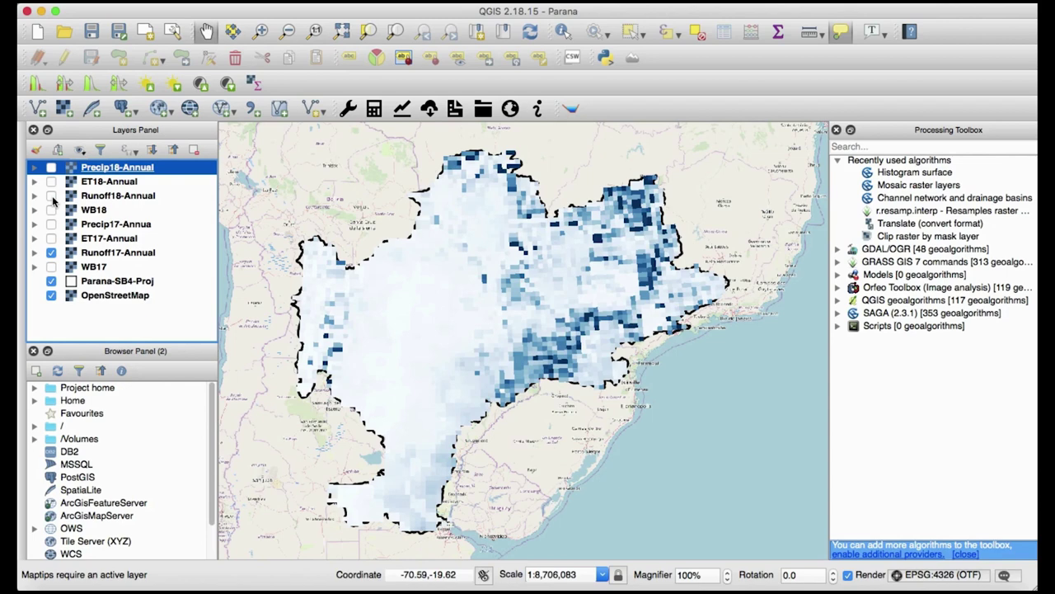
left_click(52, 195)
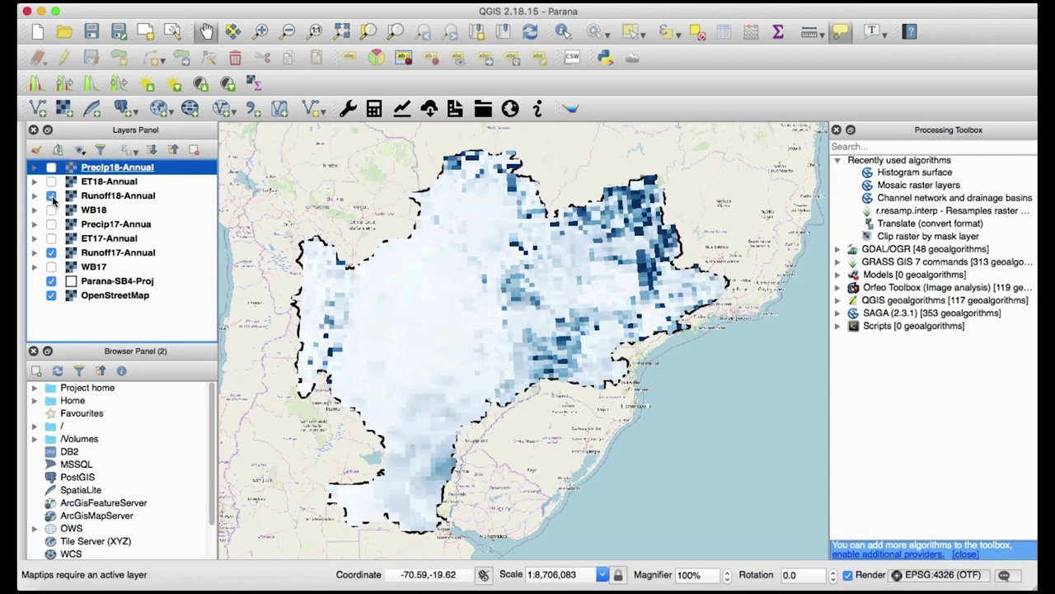
left_click(52, 196)
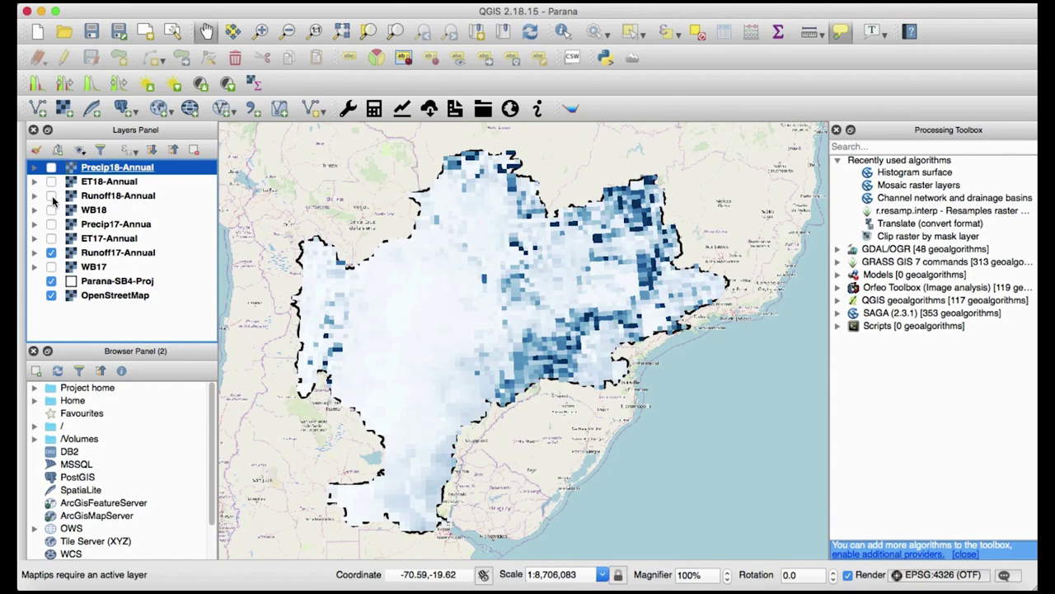
left_click(52, 196)
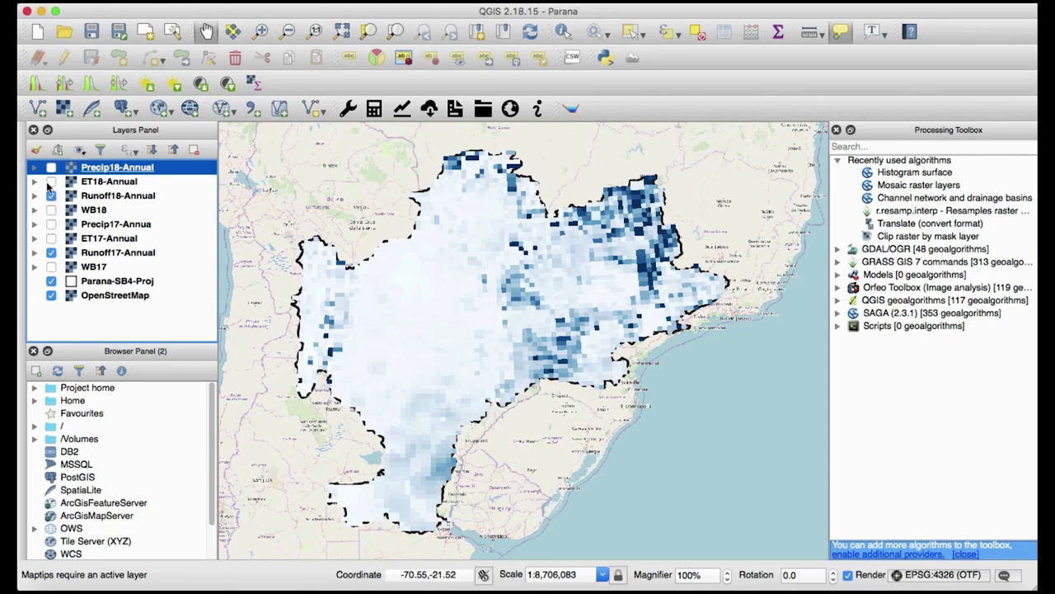
left_click(51, 168)
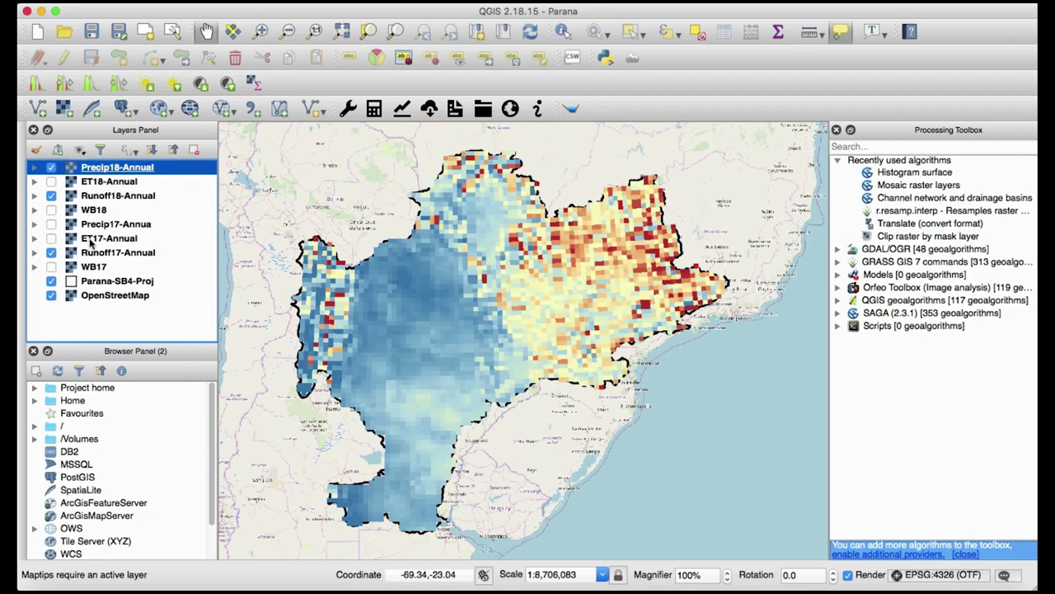
left_click(51, 169)
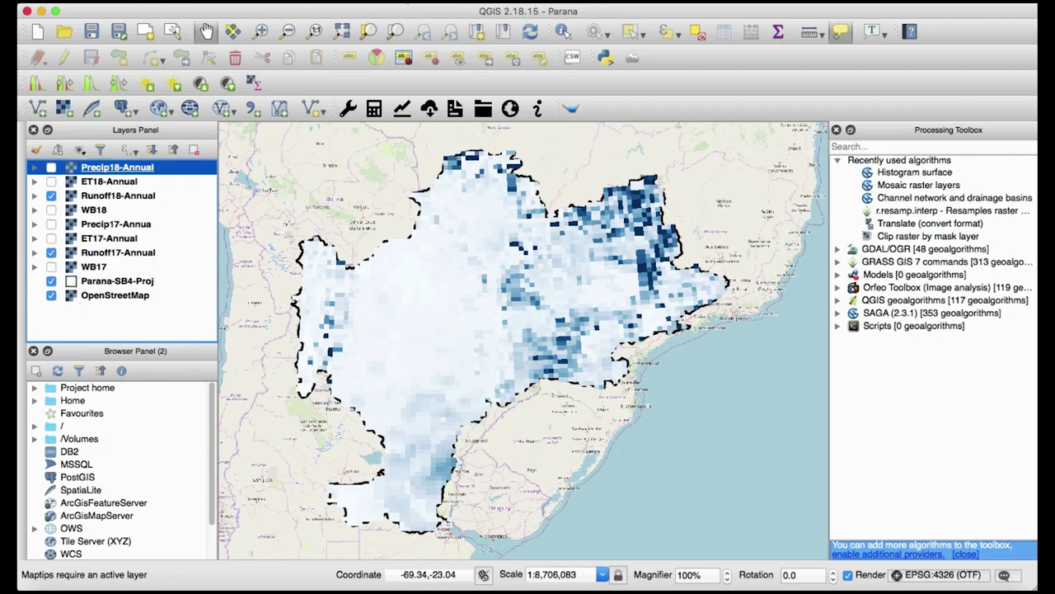
Start the Raster Calculator and set its output layer to a file named WB17 on the Desktop
left_click(394, 0)
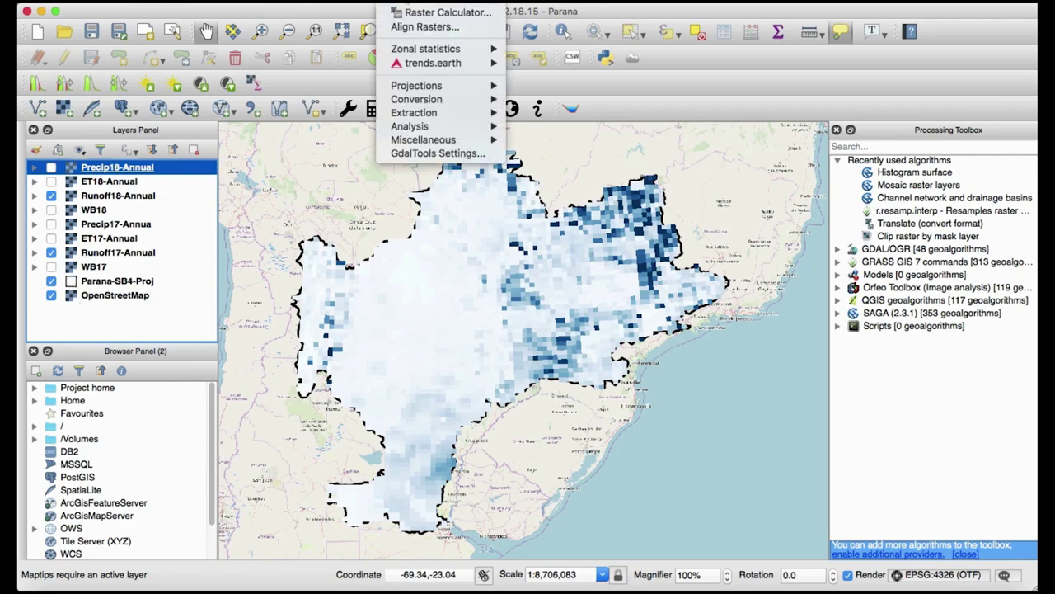
left_click(420, 11)
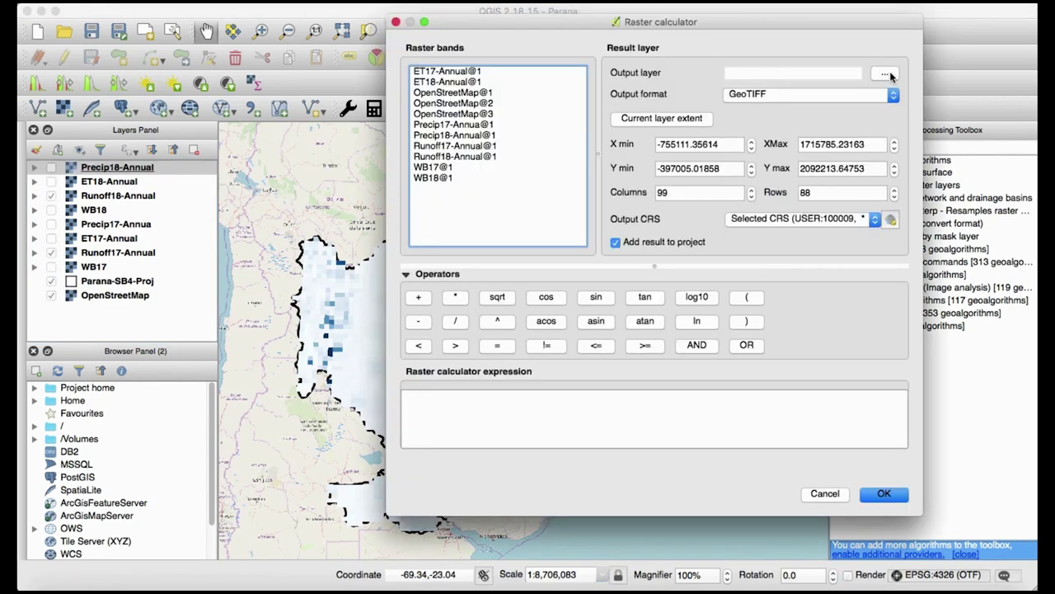
left_click(771, 72)
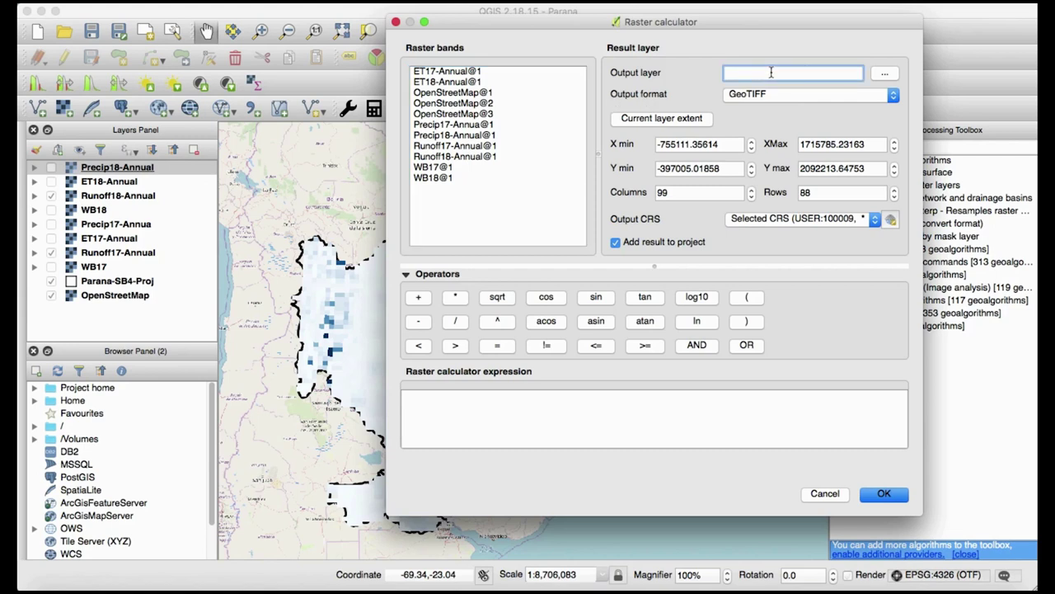
left_click(884, 73)
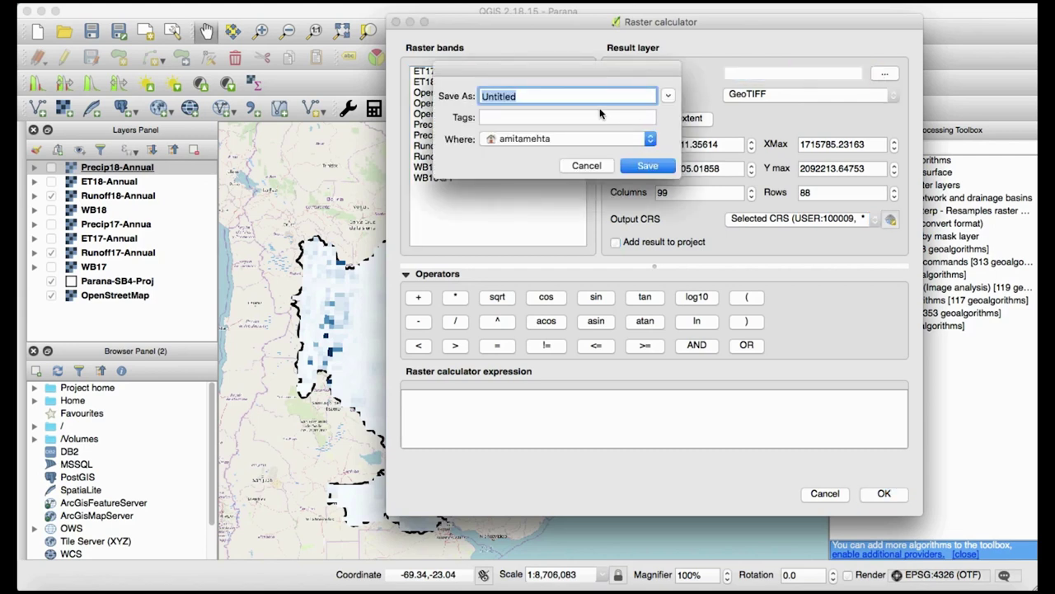
left_click(597, 137)
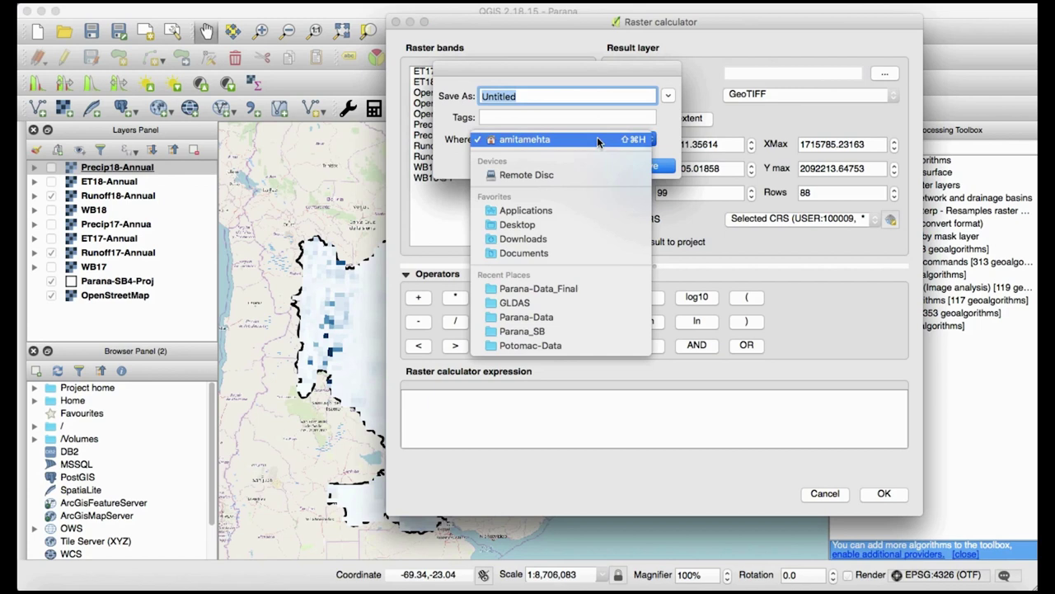
left_click(560, 225)
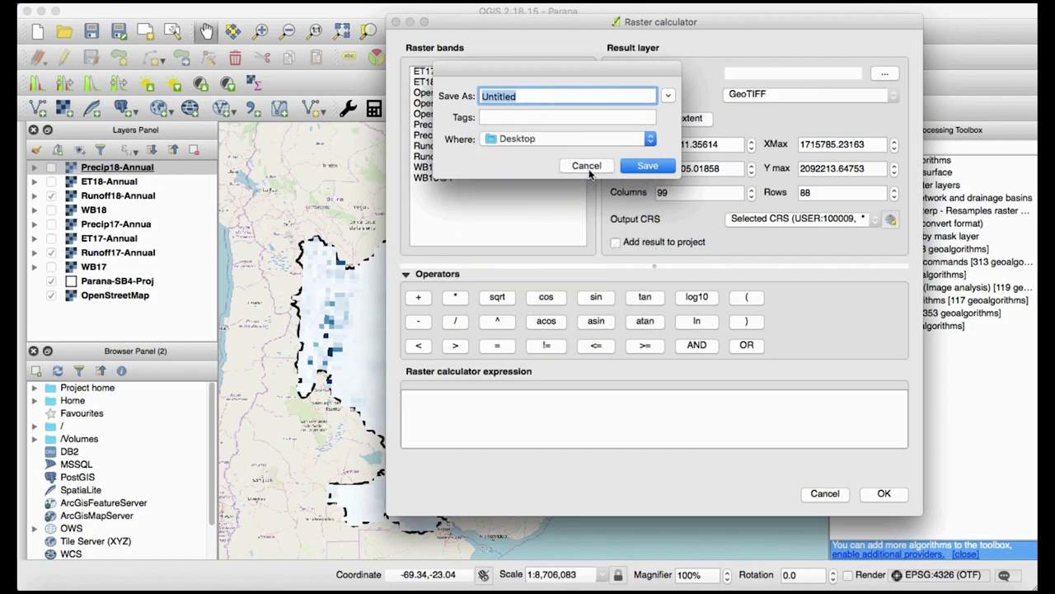
type("WB17")
left_click(650, 167)
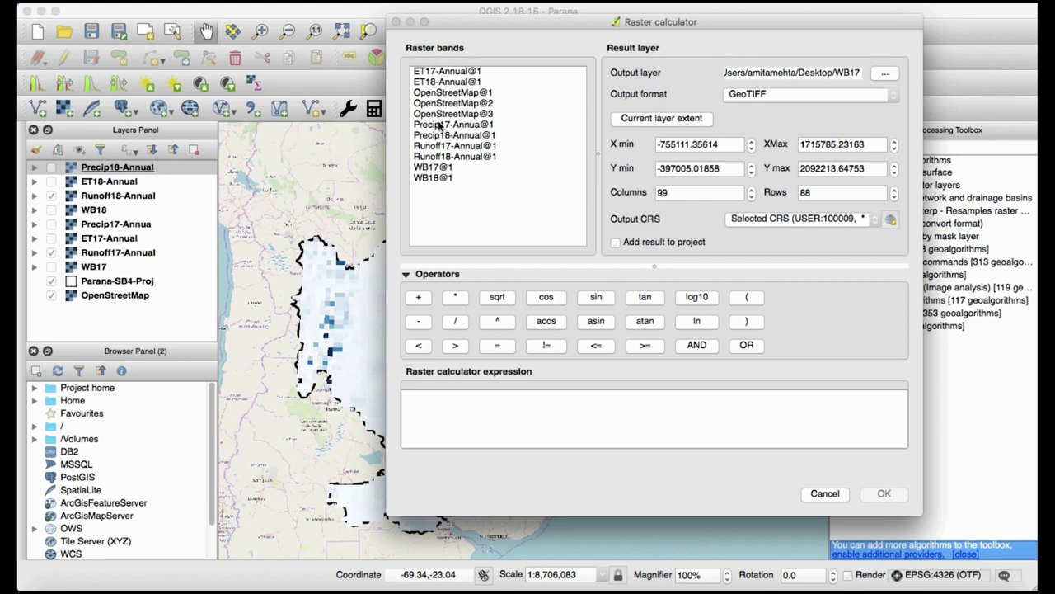
Build the expression "Precip17-Annua@1" - "ET17-Annual@1" - "Runoff17-Annual@1" for WB17, and leave the Raster Calculator without running it
double_click(439, 125)
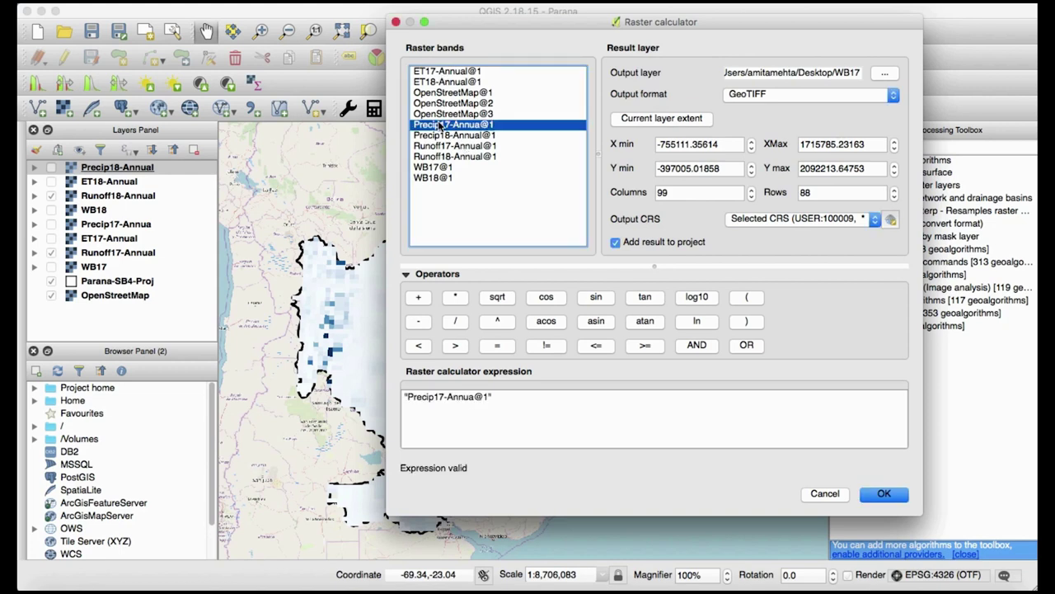
left_click(419, 322)
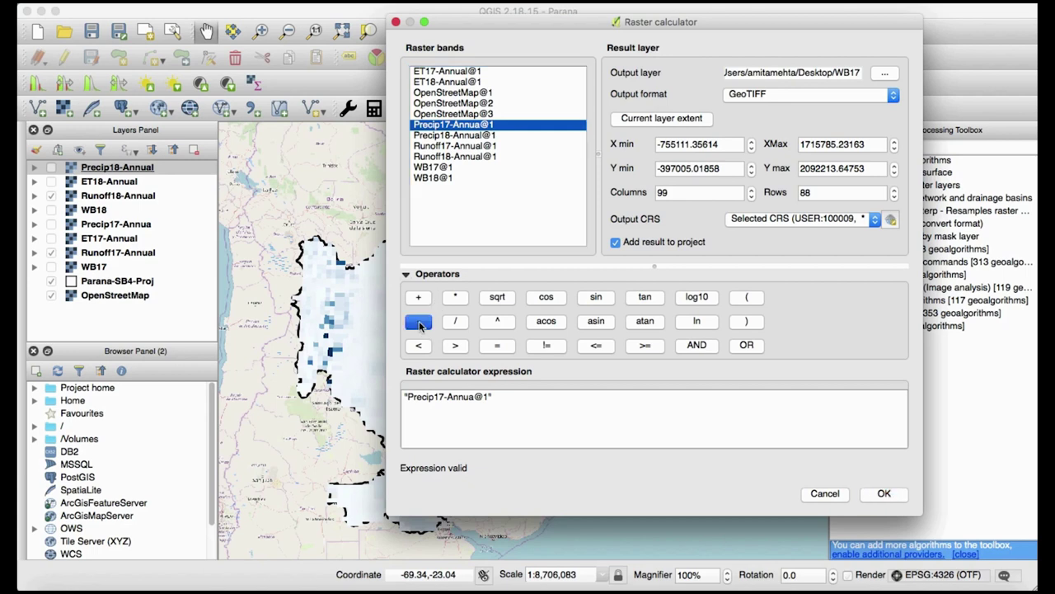
double_click(458, 73)
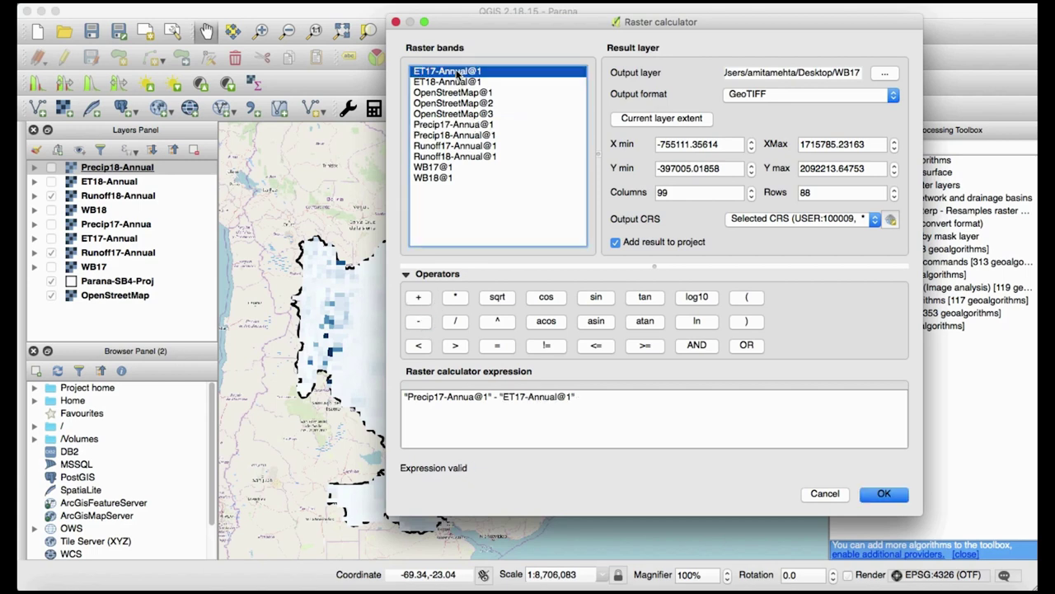
left_click(419, 322)
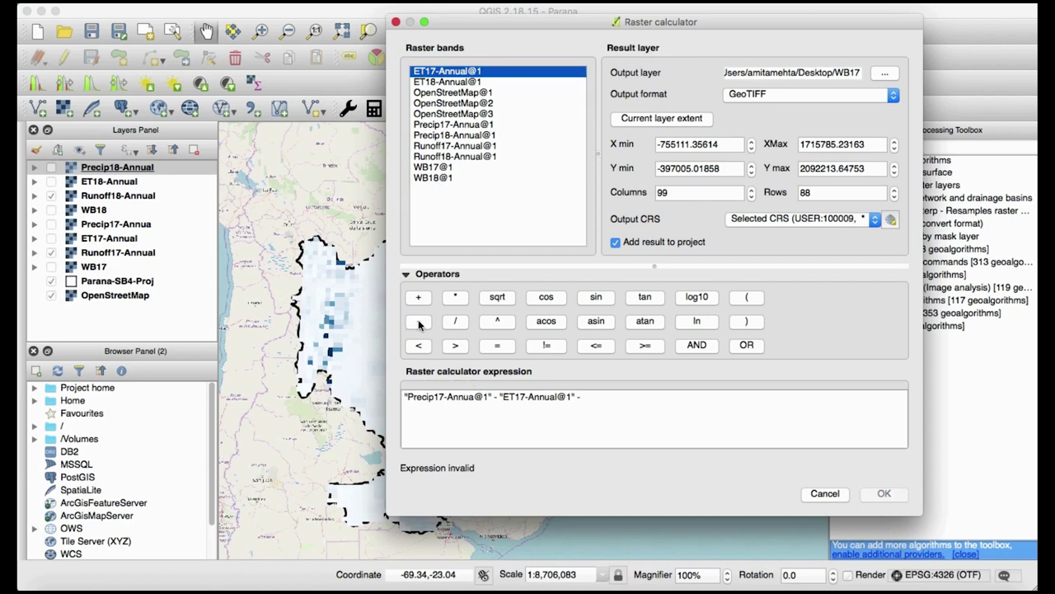
left_click(457, 146)
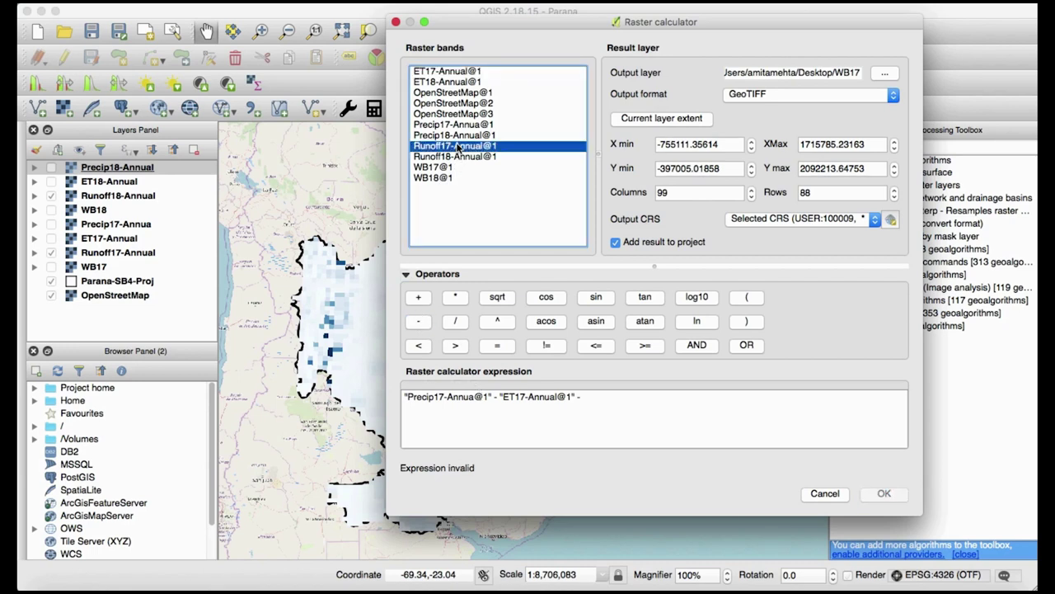
double_click(458, 146)
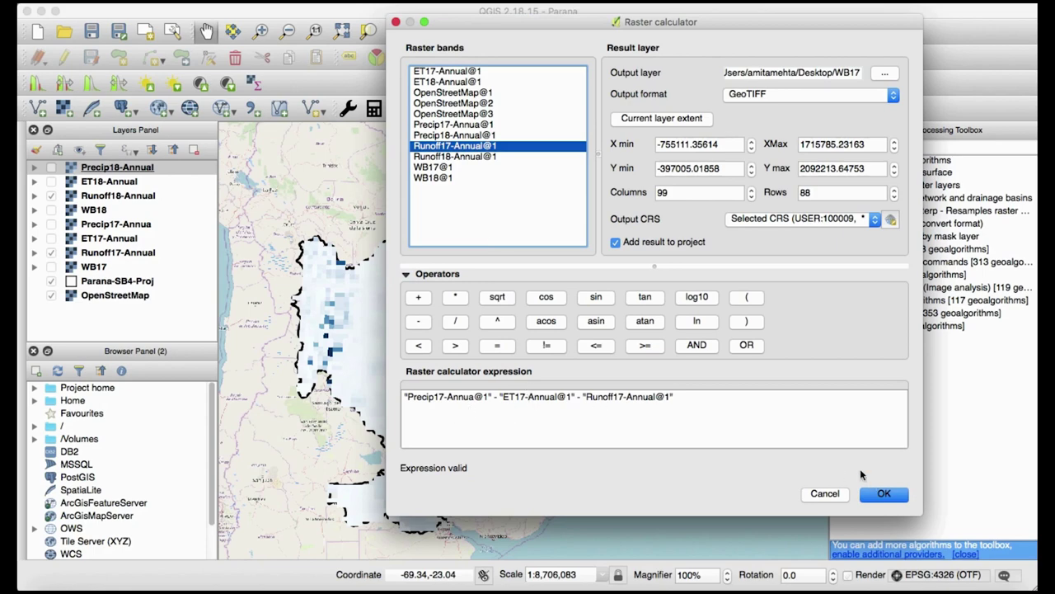
left_click(826, 493)
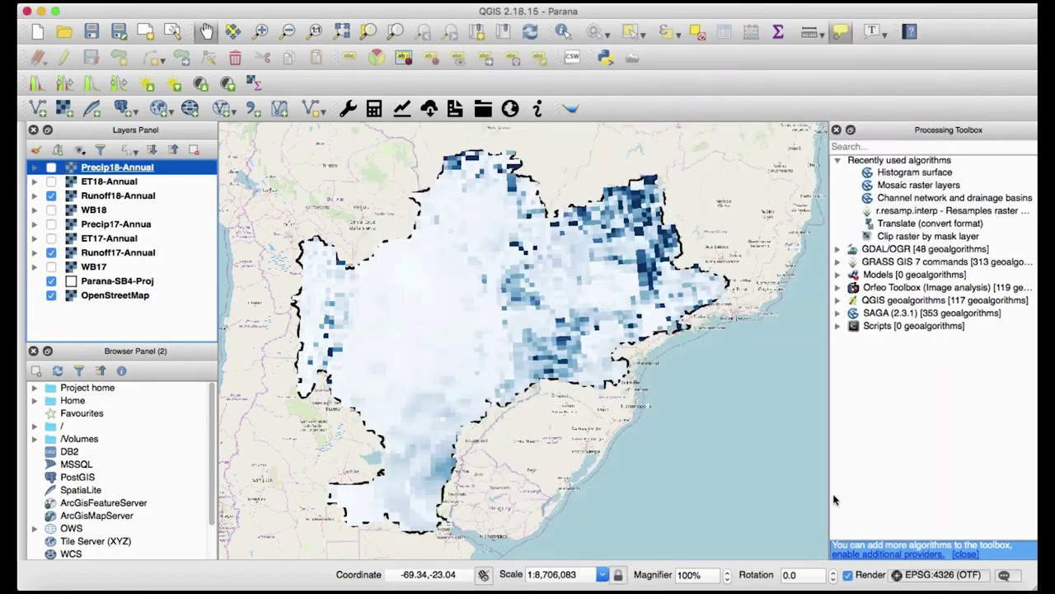
Display the existing WB17 layer in place of the Runoff18-Annual and Runoff17-Annual layers
left_click(97, 268)
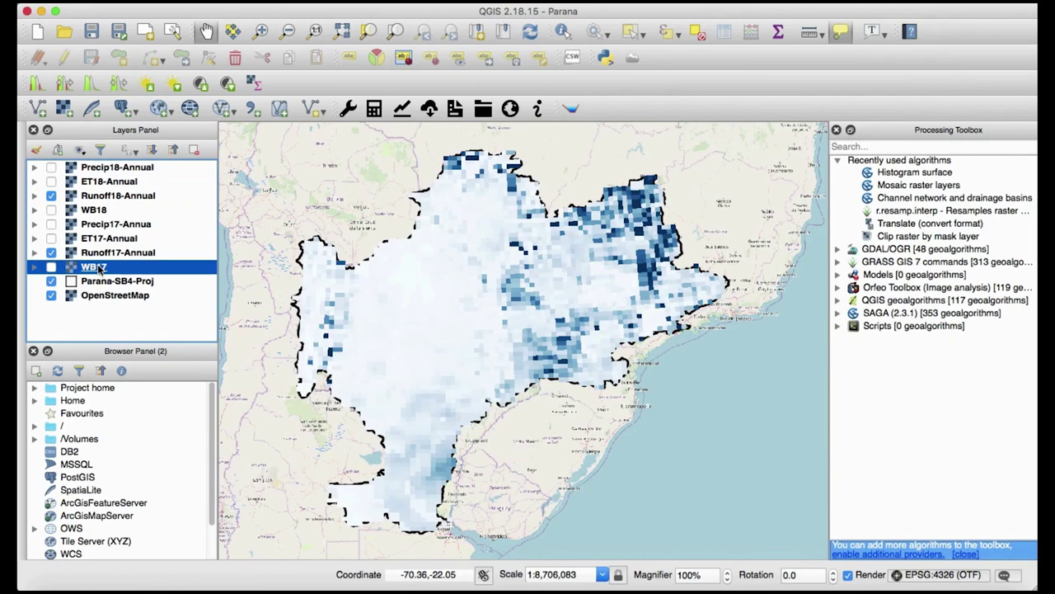
left_click(52, 195)
left_click(51, 252)
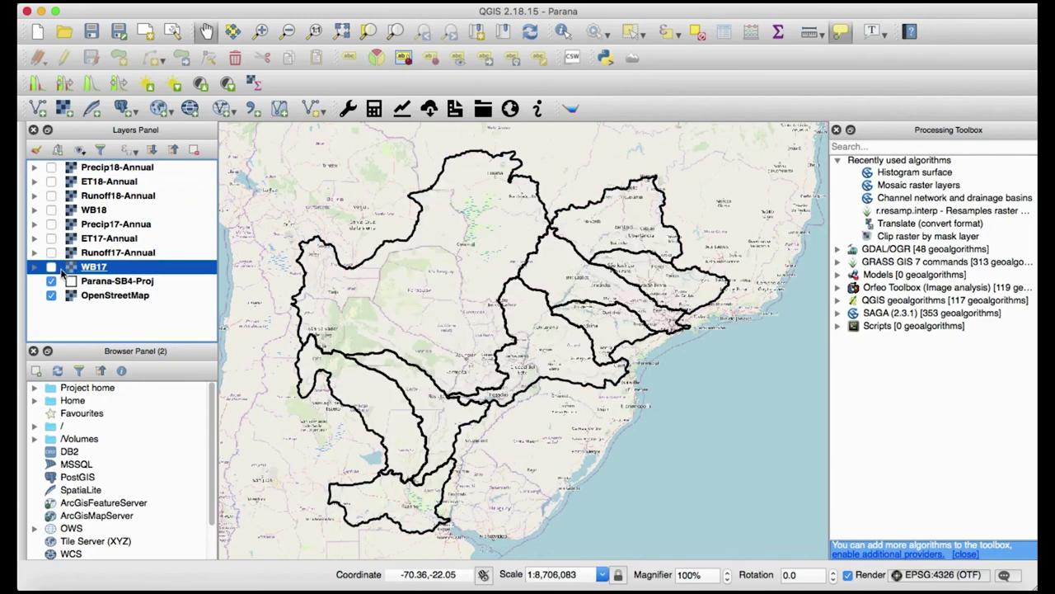
left_click(51, 267)
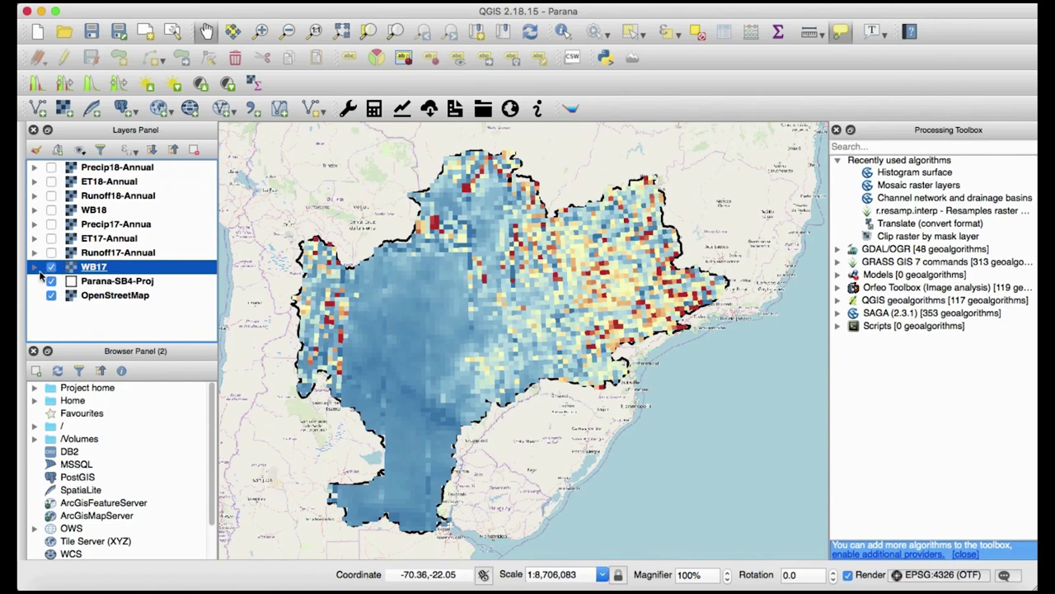
Expand the WB17 legend and examine its water balance classes against the map
left_click(35, 268)
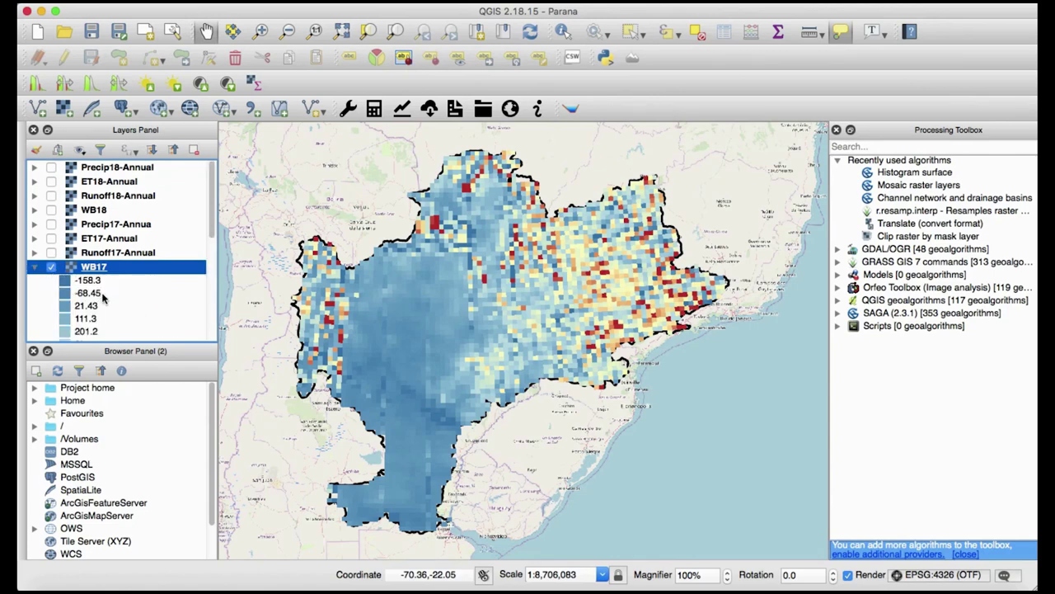
scroll(101, 297, "down", 4)
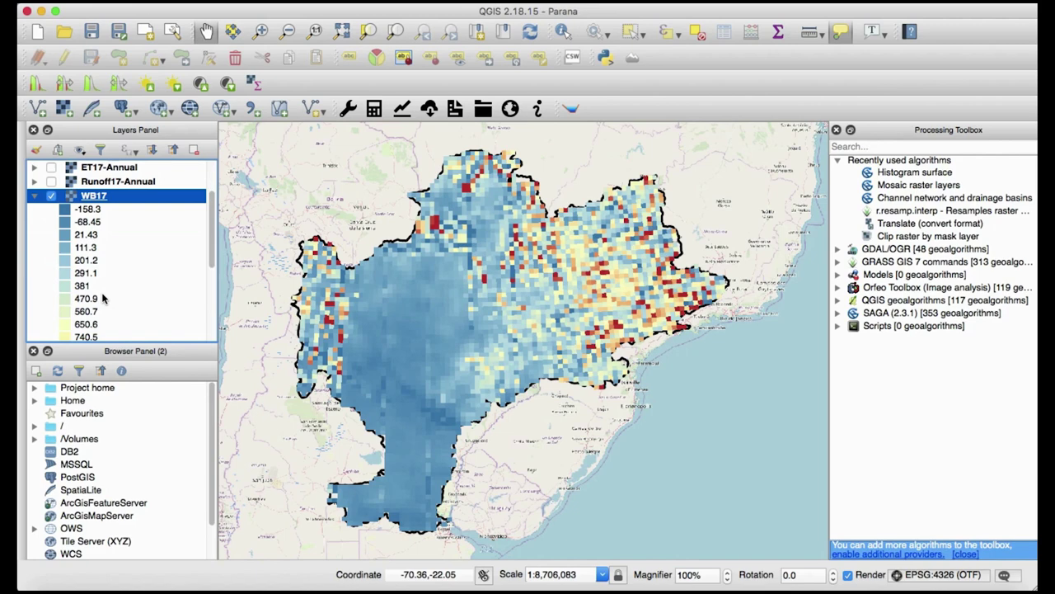
scroll(102, 298, "down", 1)
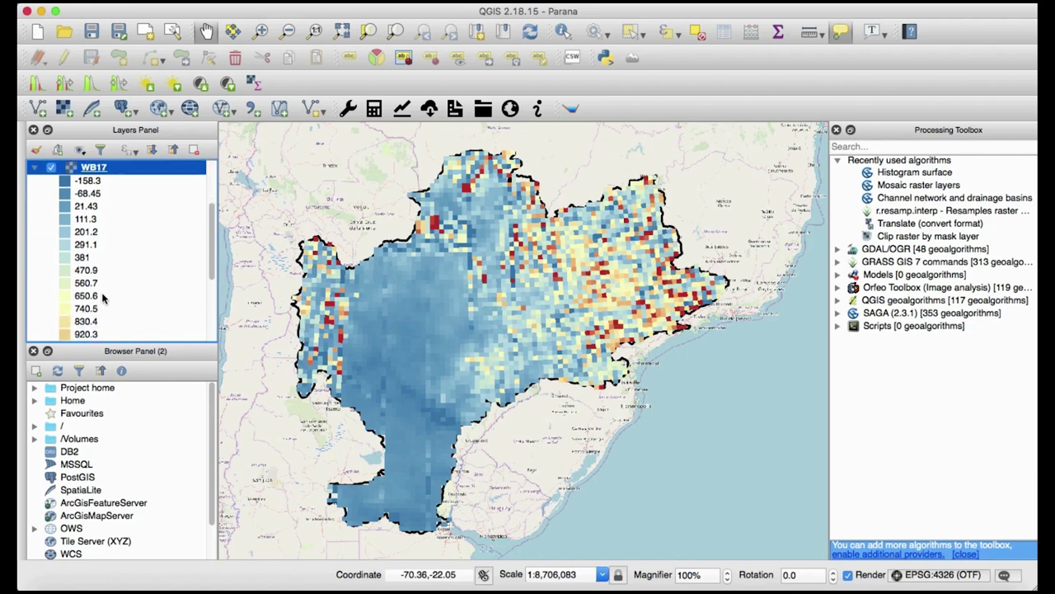
scroll(102, 297, "up", 5)
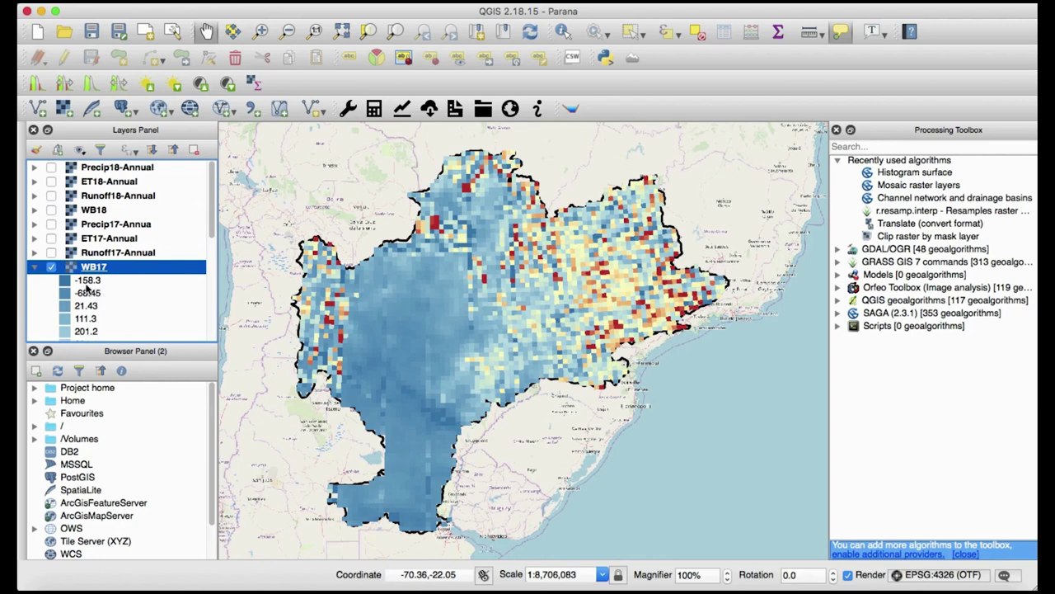
Expand the ET17-Annual, Precip17-Annua and Runoff17-Annual legends and review their value ranges against WB17
left_click(34, 238)
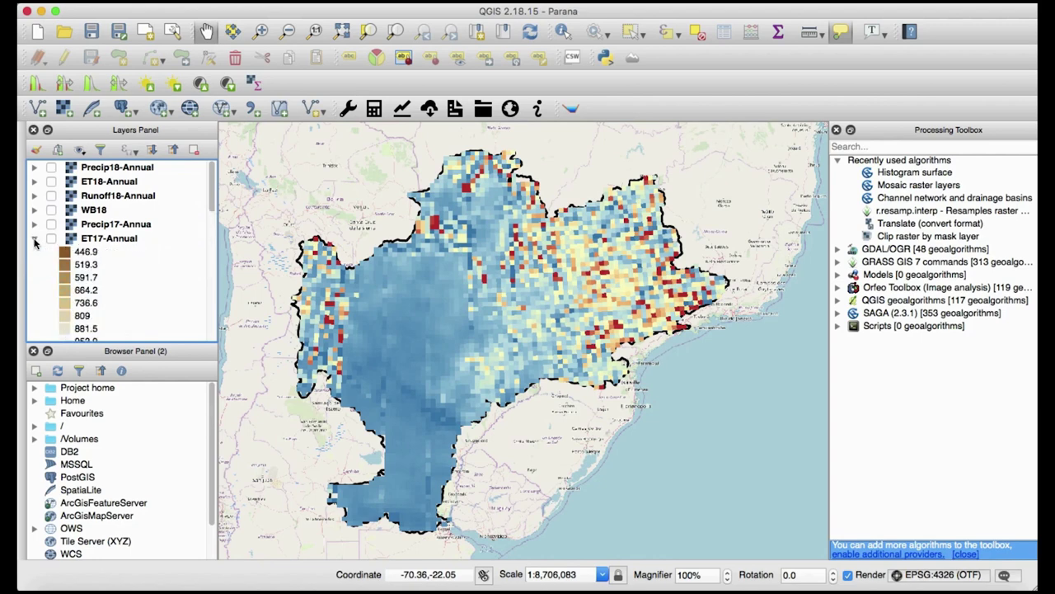
left_click(34, 224)
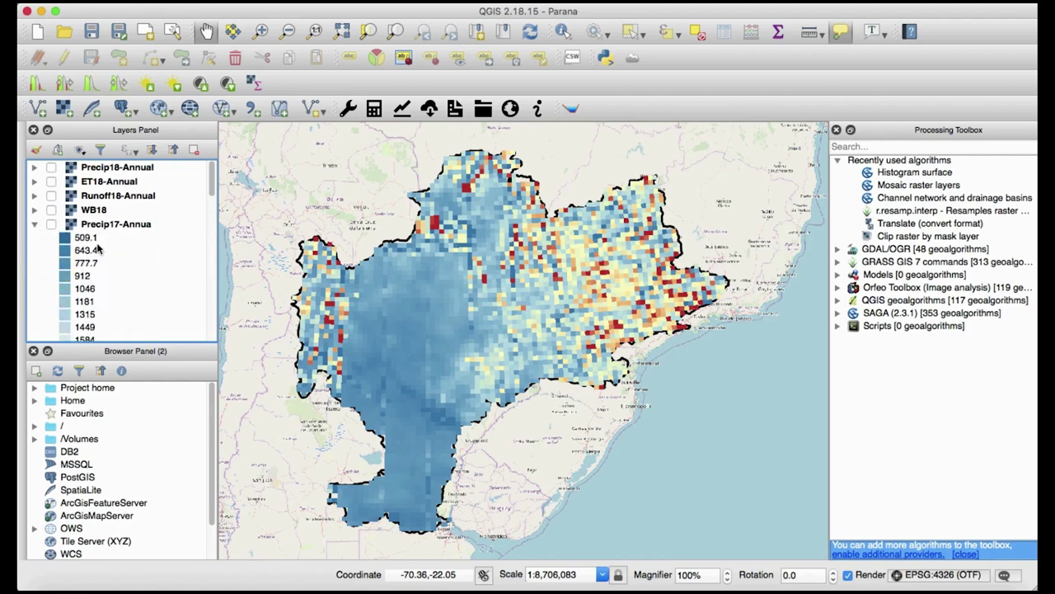
scroll(122, 288, "down", 5)
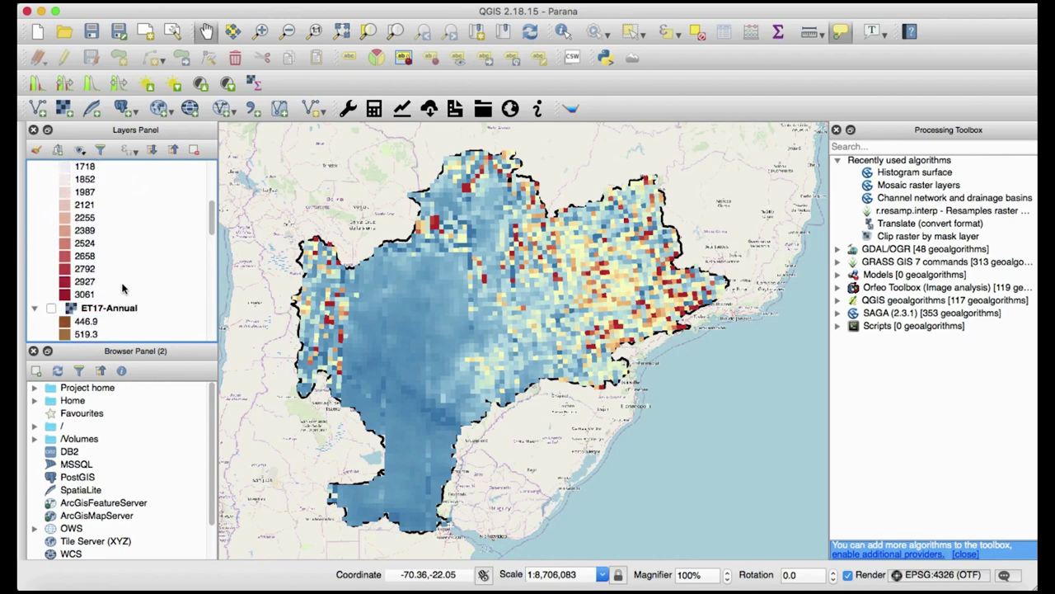
scroll(122, 288, "down", 7)
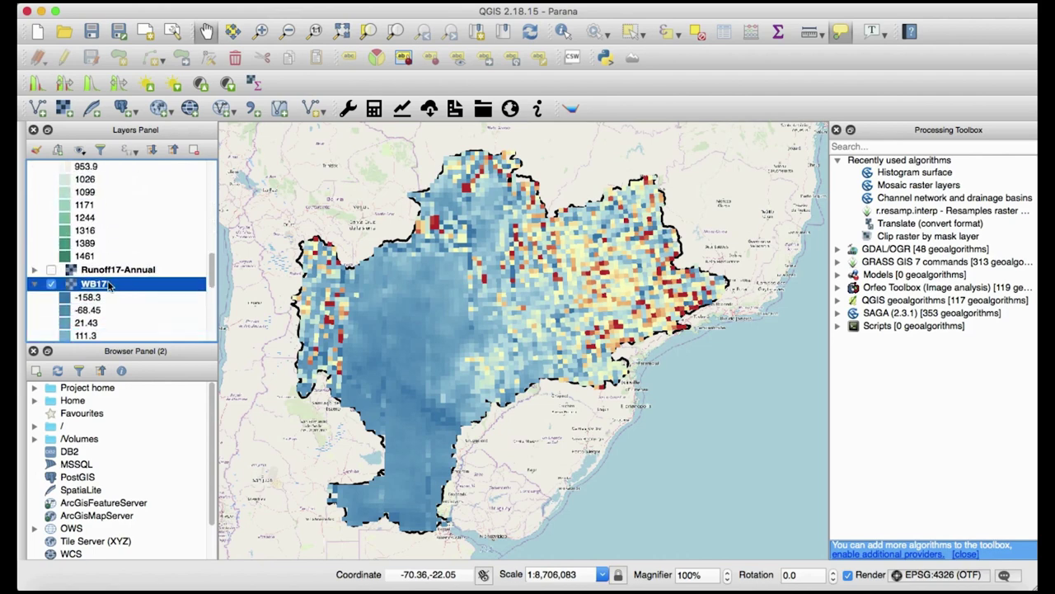
left_click(34, 270)
scroll(156, 271, "down", 3)
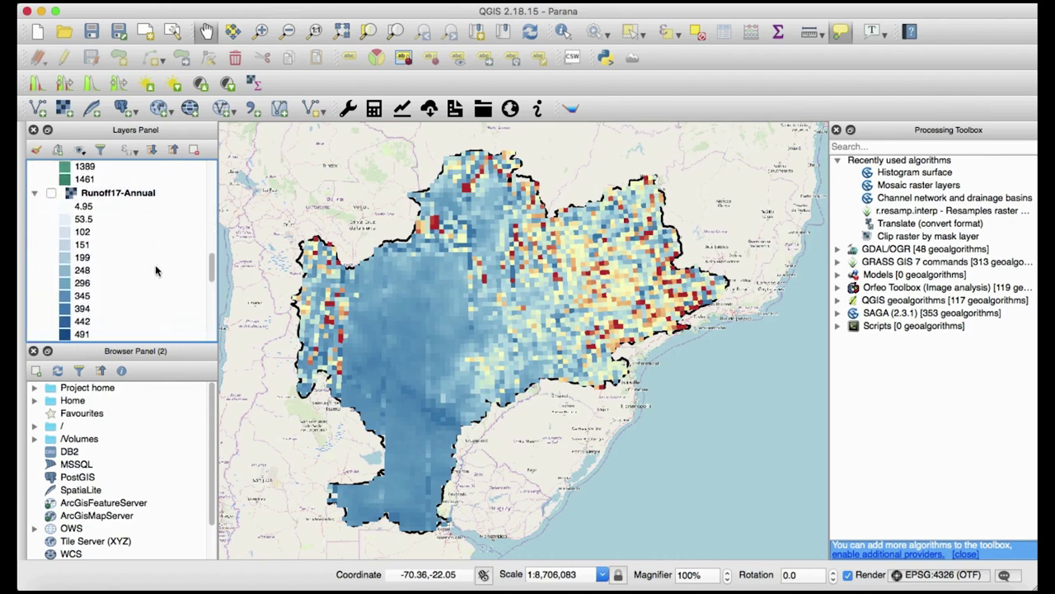
scroll(156, 270, "down", 3)
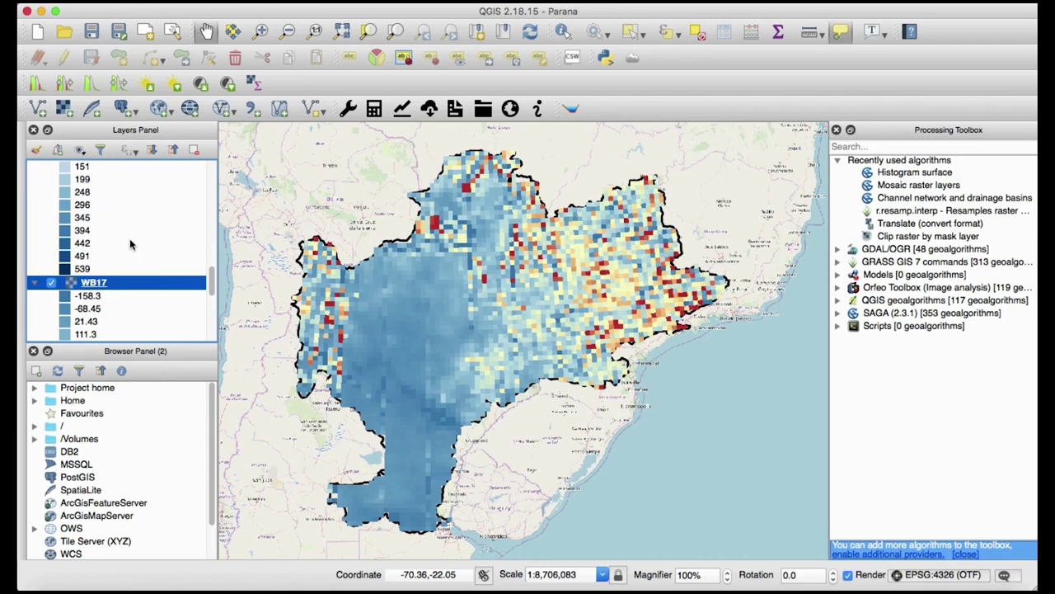
Collapse the Runoff17-Annual and ET17-Annual legends, keeping the WB17 legend expanded
scroll(62, 223, "up", 4)
left_click(35, 245)
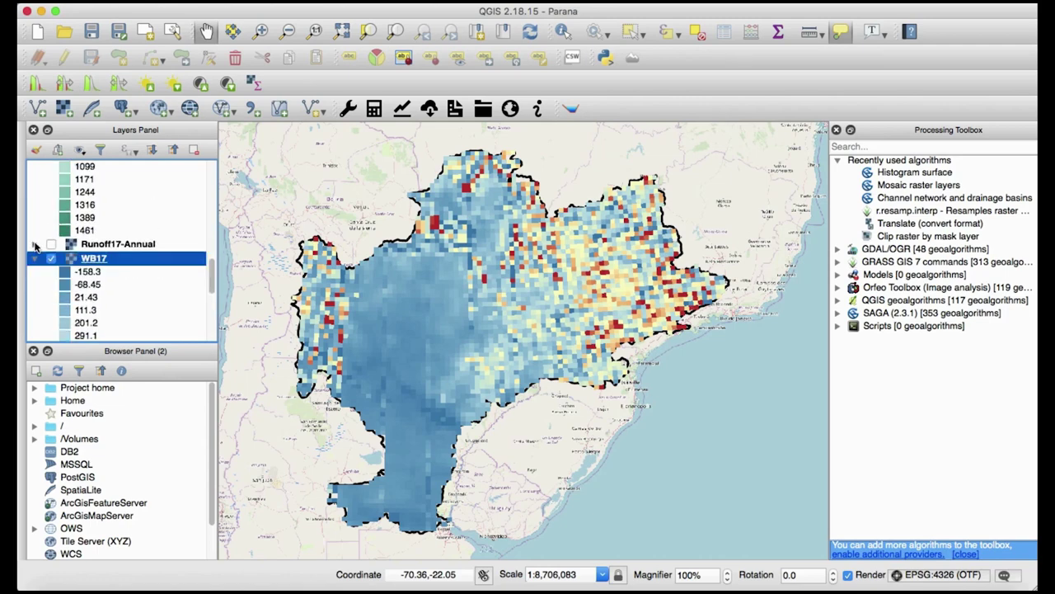
scroll(34, 240, "up", 5)
left_click(33, 218)
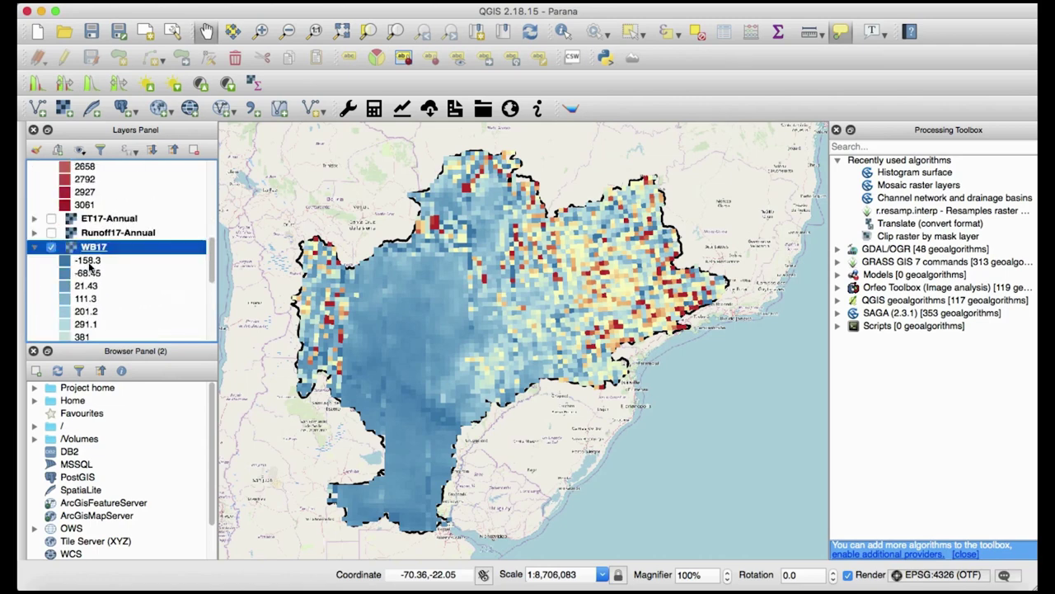
Examine the full WB17 legend, from the negative classes to the highest positive ones, against the colours on the map
scroll(91, 266, "down", 4)
scroll(95, 272, "up", 2)
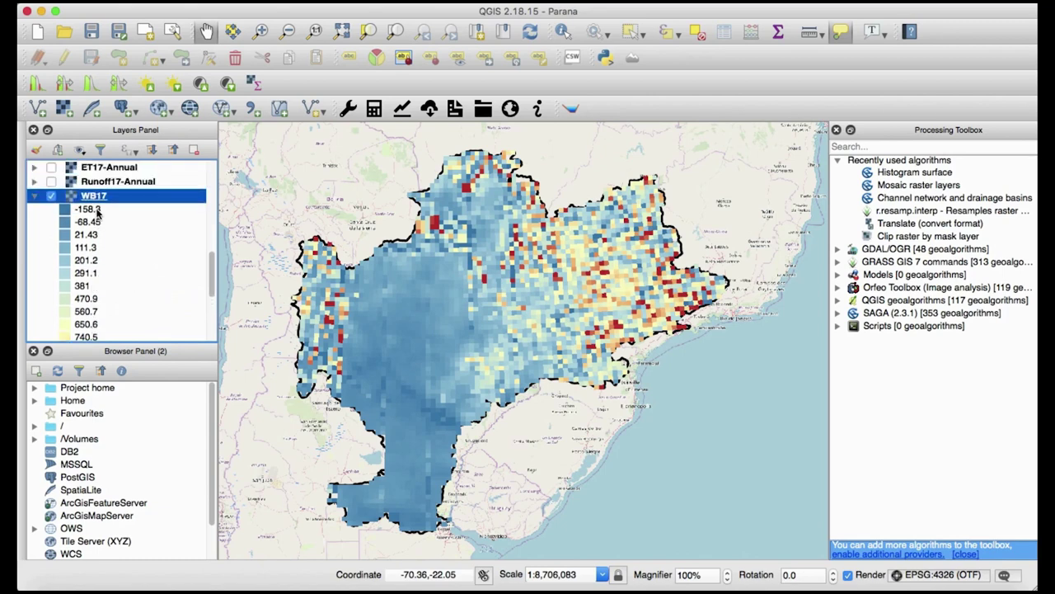
scroll(122, 286, "down", 2)
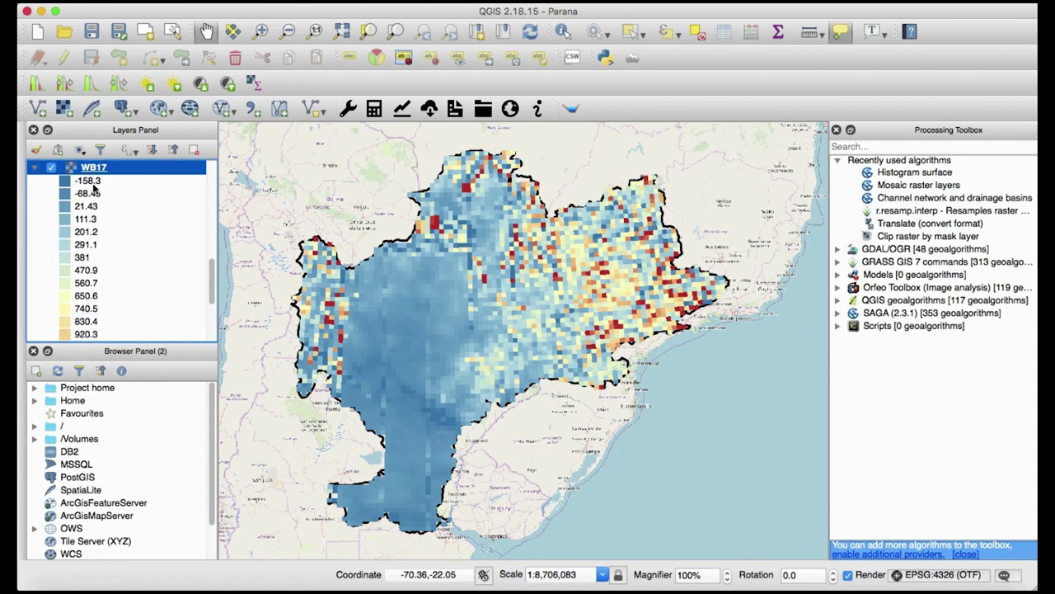
scroll(151, 288, "down", 4)
scroll(151, 289, "down", 3)
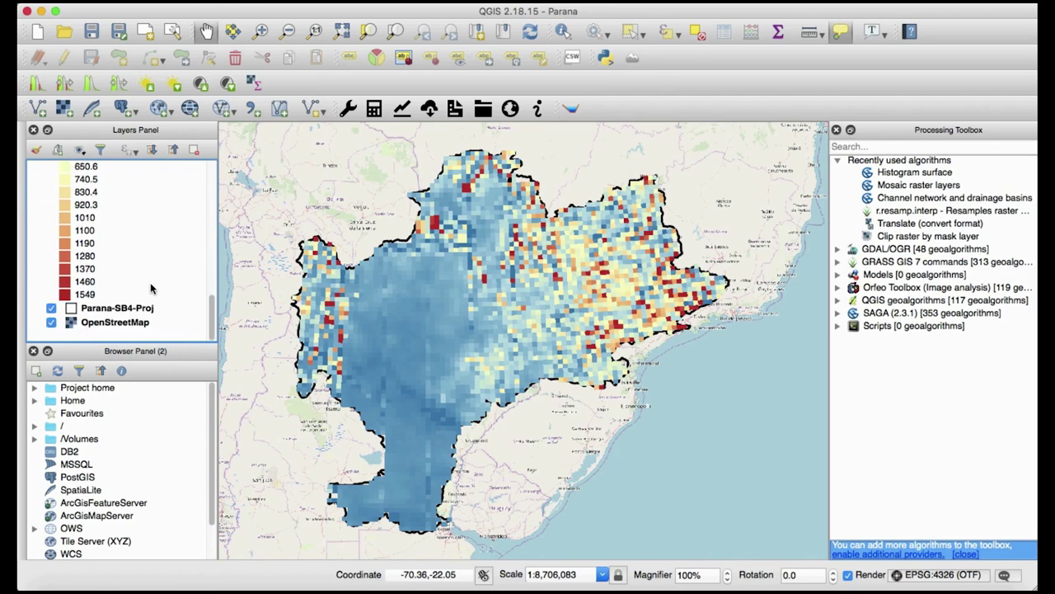
scroll(129, 281, "up", 6)
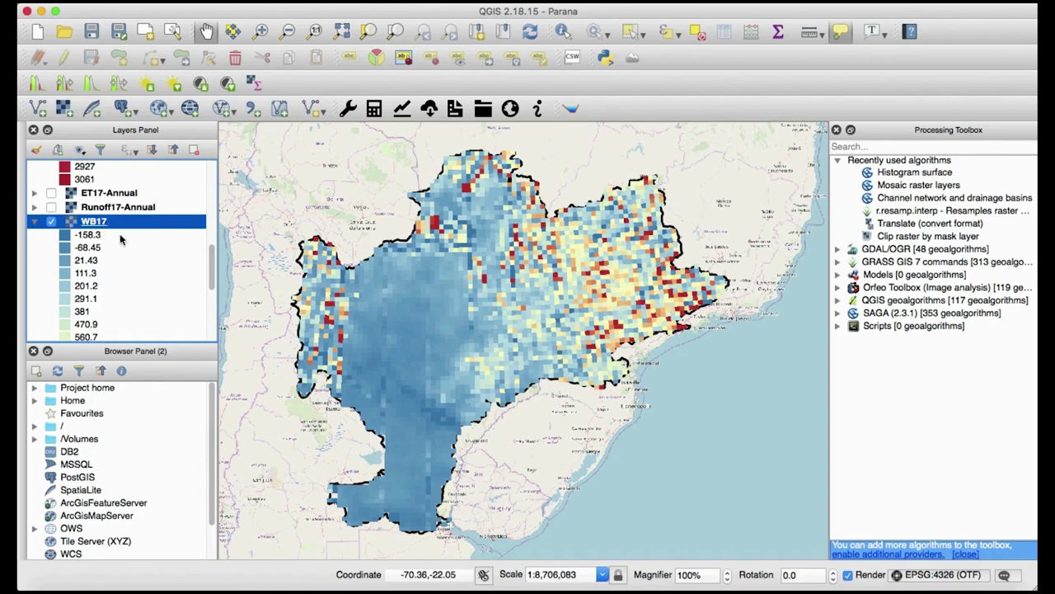
scroll(128, 309, "down", 5)
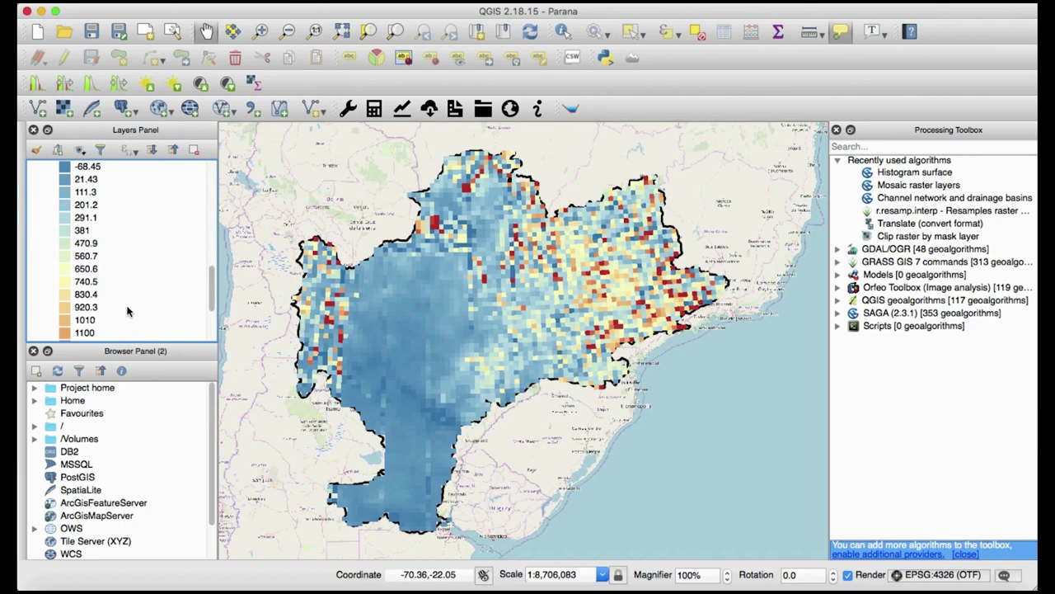
scroll(128, 310, "down", 2)
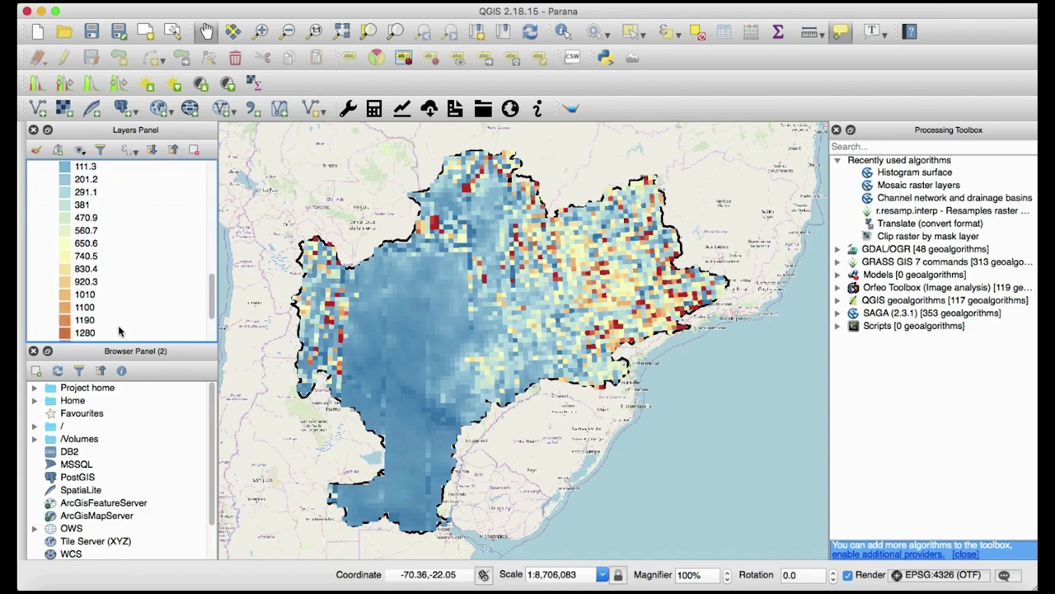
scroll(118, 332, "down", 3)
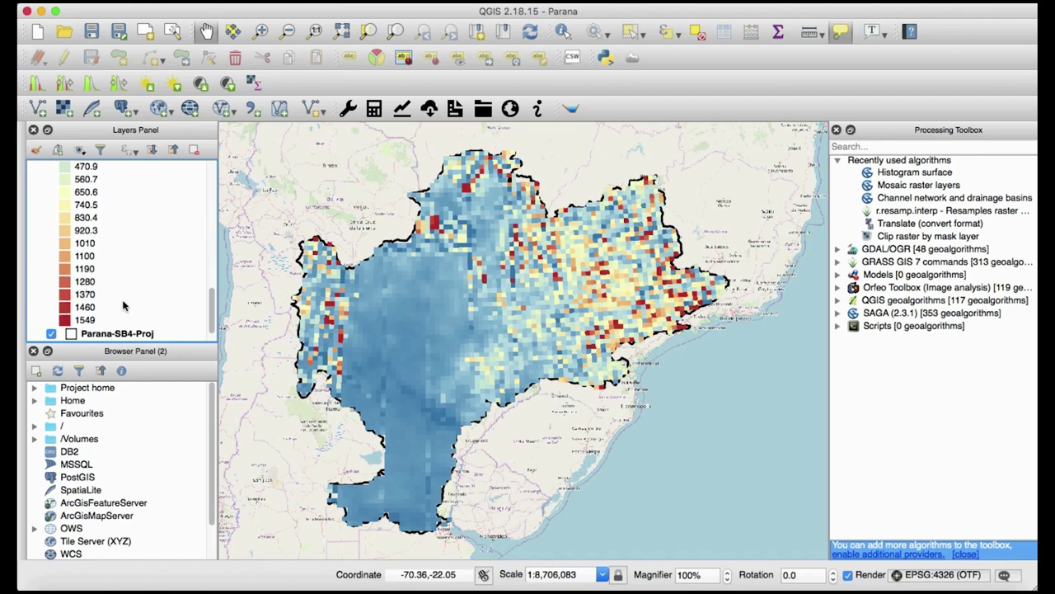
scroll(124, 307, "up", 6)
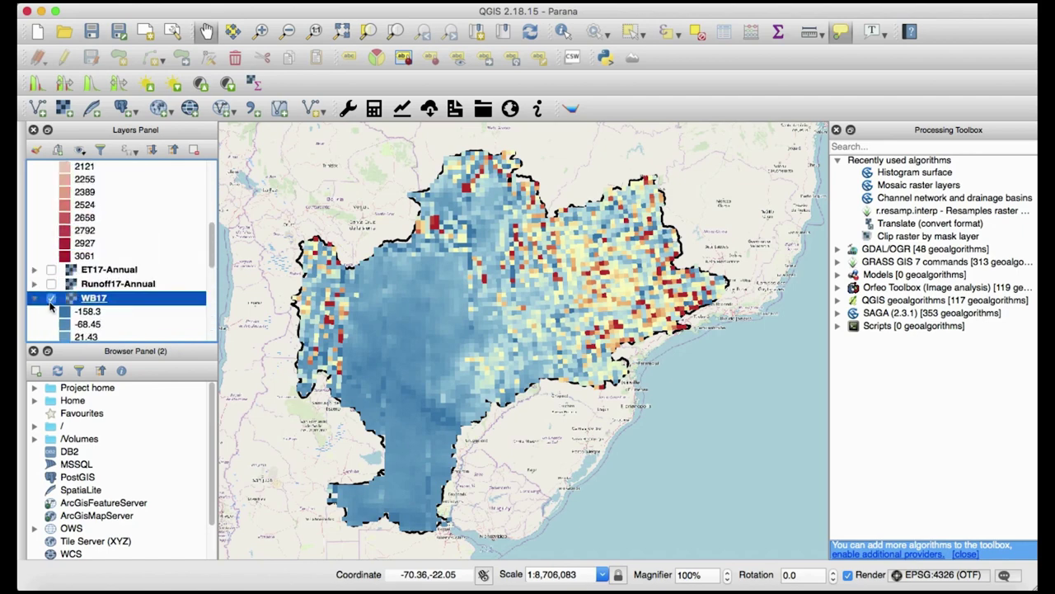
Toggle the WB18 layer on and off to compare it with WB17, leaving WB18 displayed
scroll(87, 231, "up", 3)
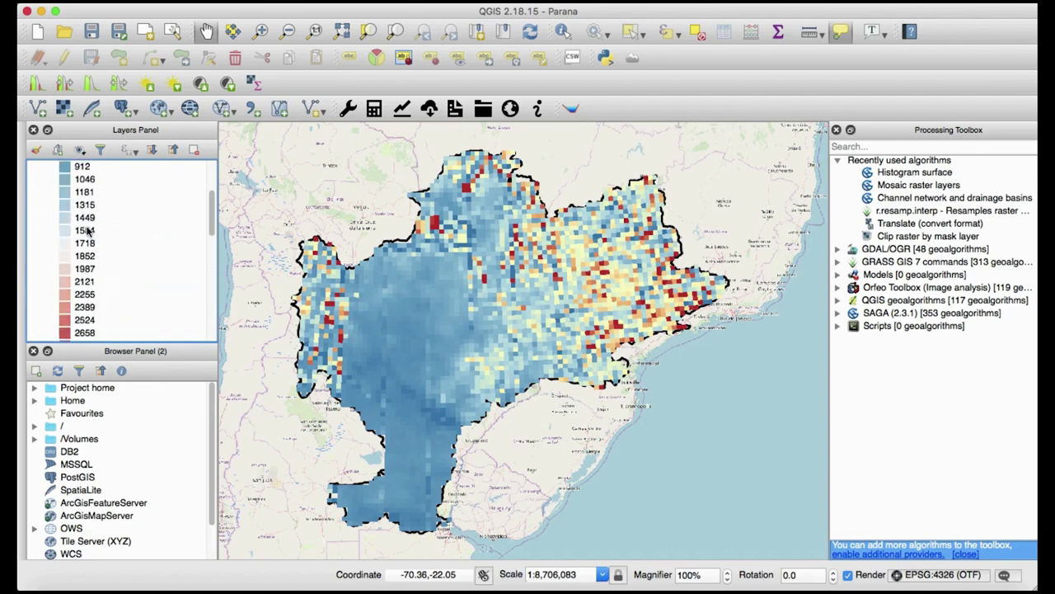
scroll(87, 231, "up", 3)
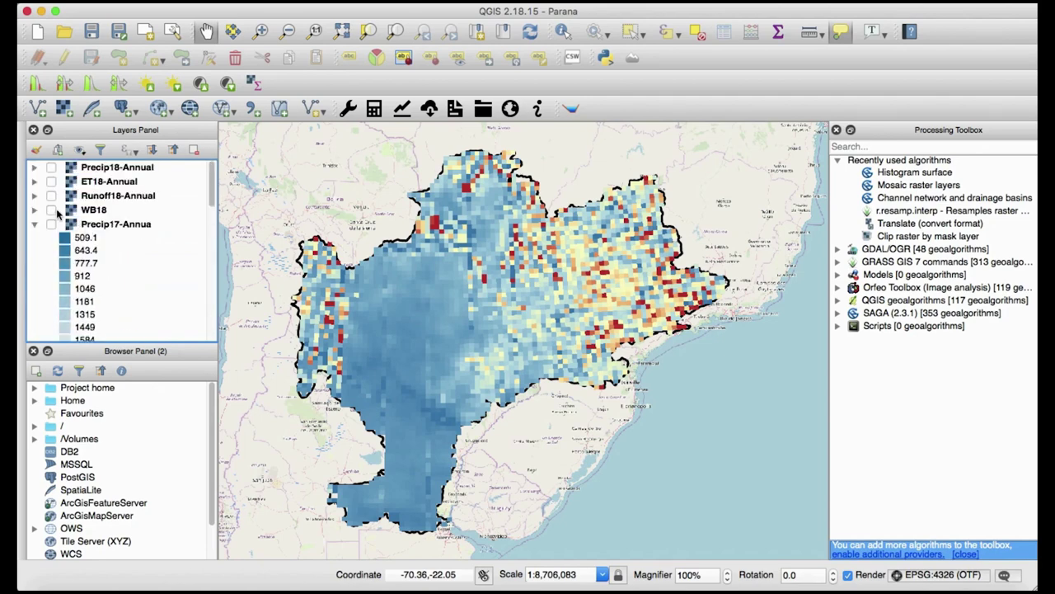
left_click(51, 210)
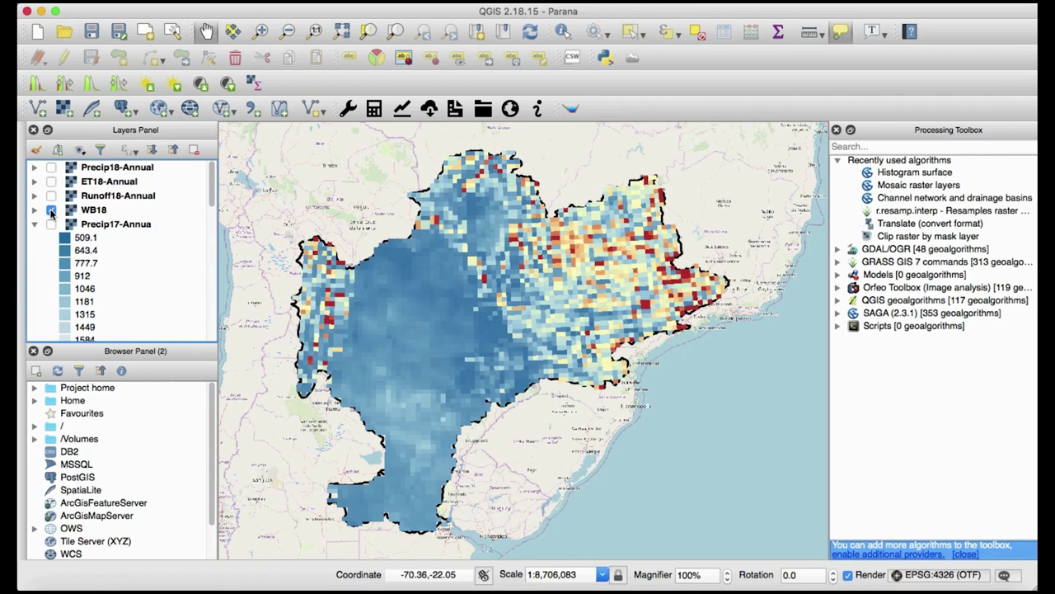
left_click(51, 211)
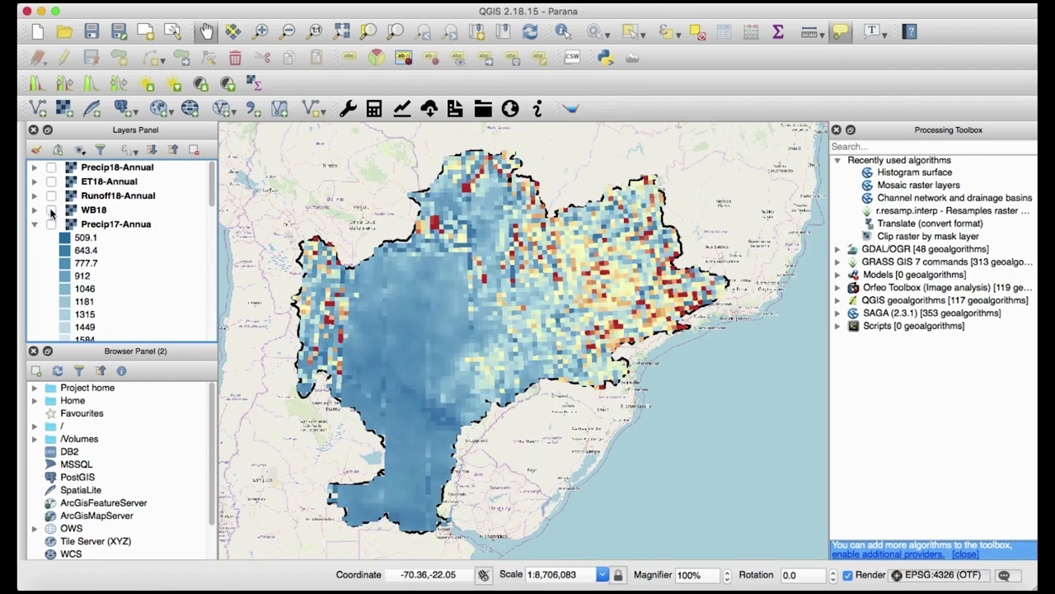
left_click(51, 210)
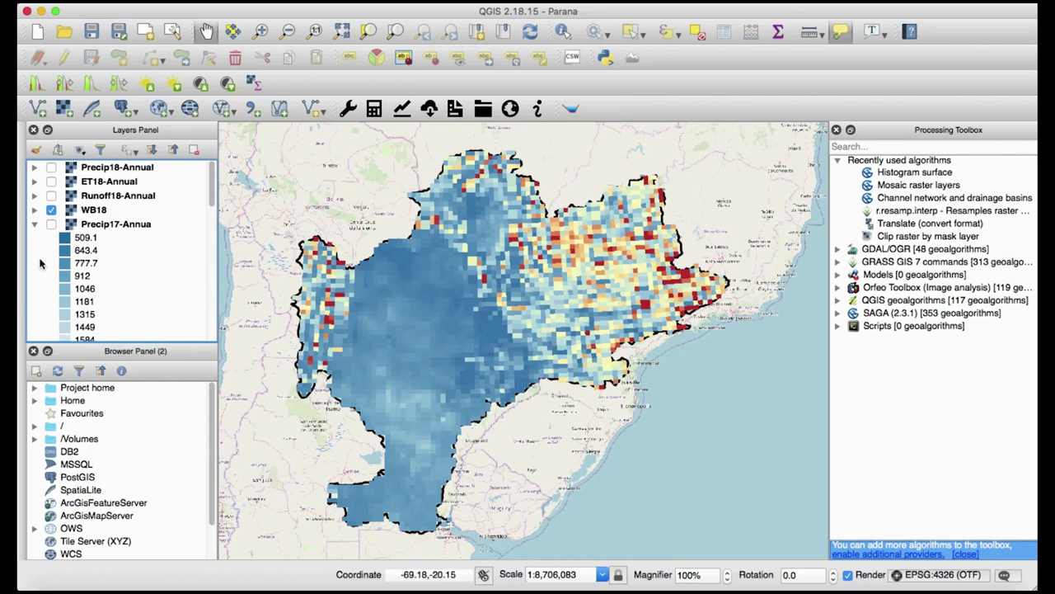
Toggle ET18-Annual on and off, then hide and redisplay WB18 to compare it with ET18-Annual and WB17
left_click(51, 224)
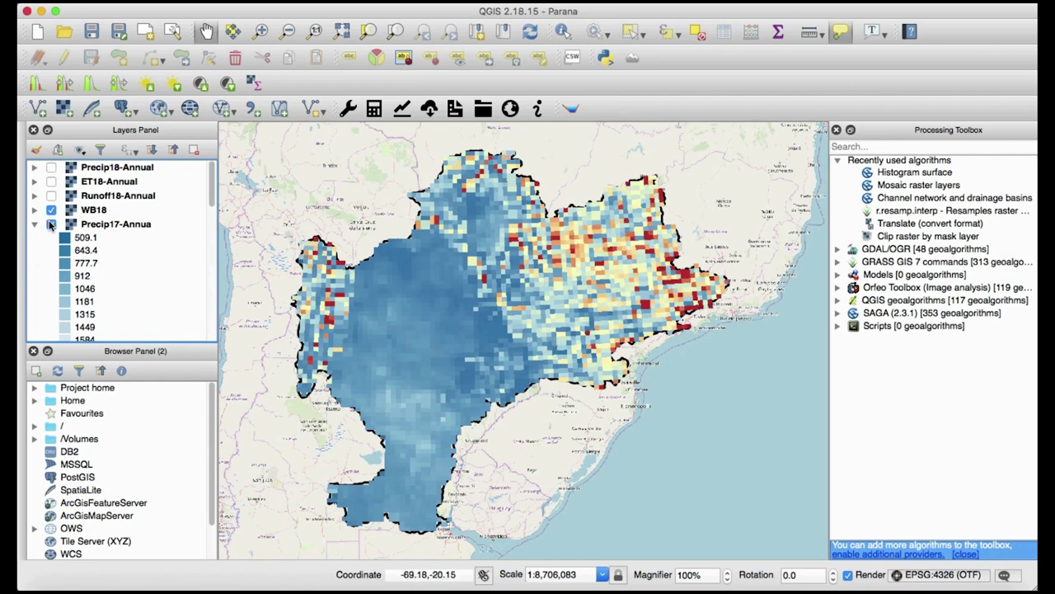
left_click(51, 182)
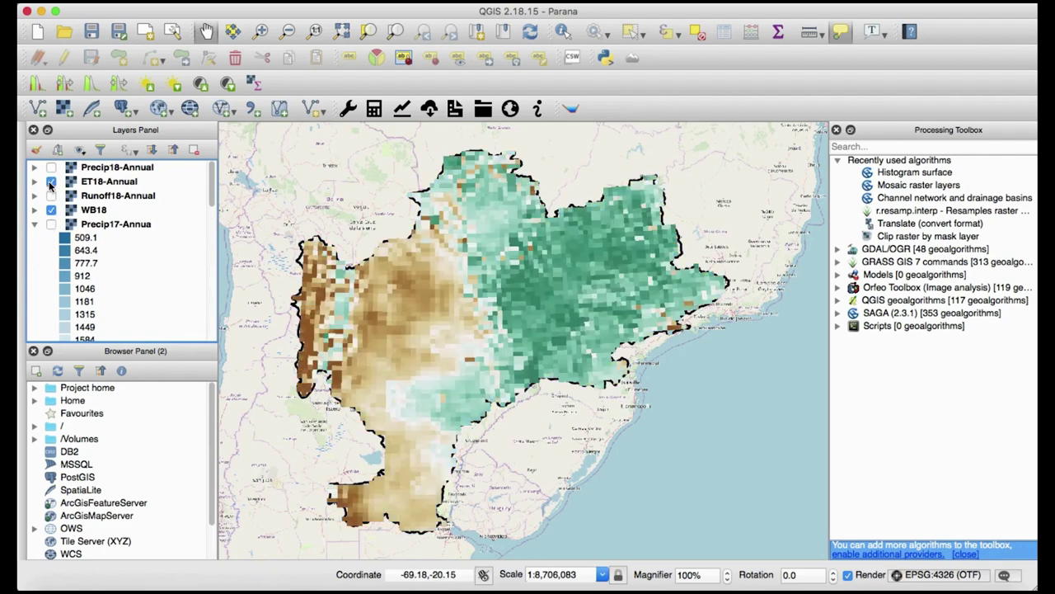
left_click(51, 182)
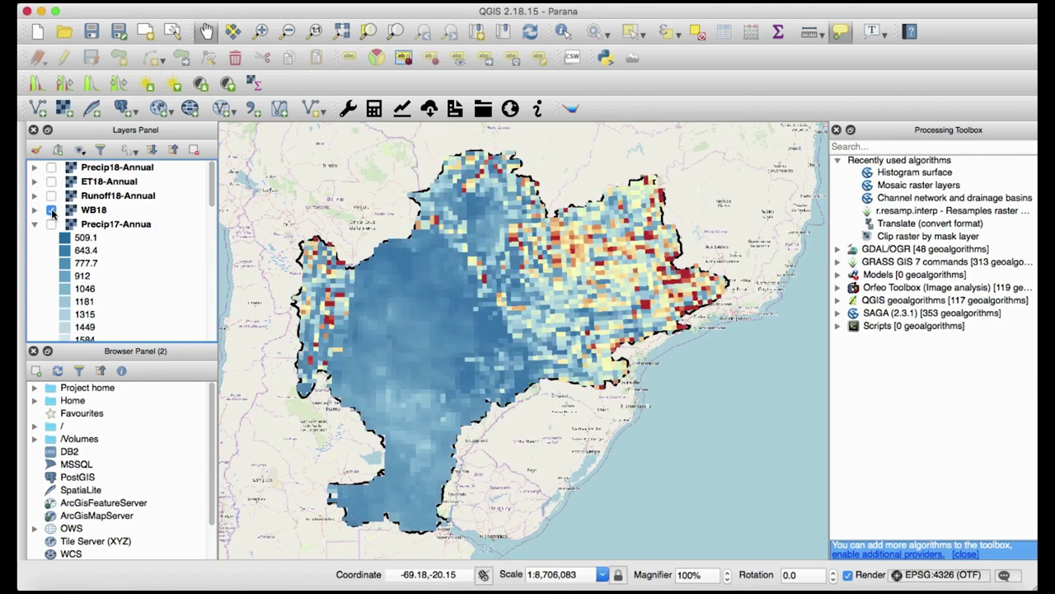
left_click(51, 210)
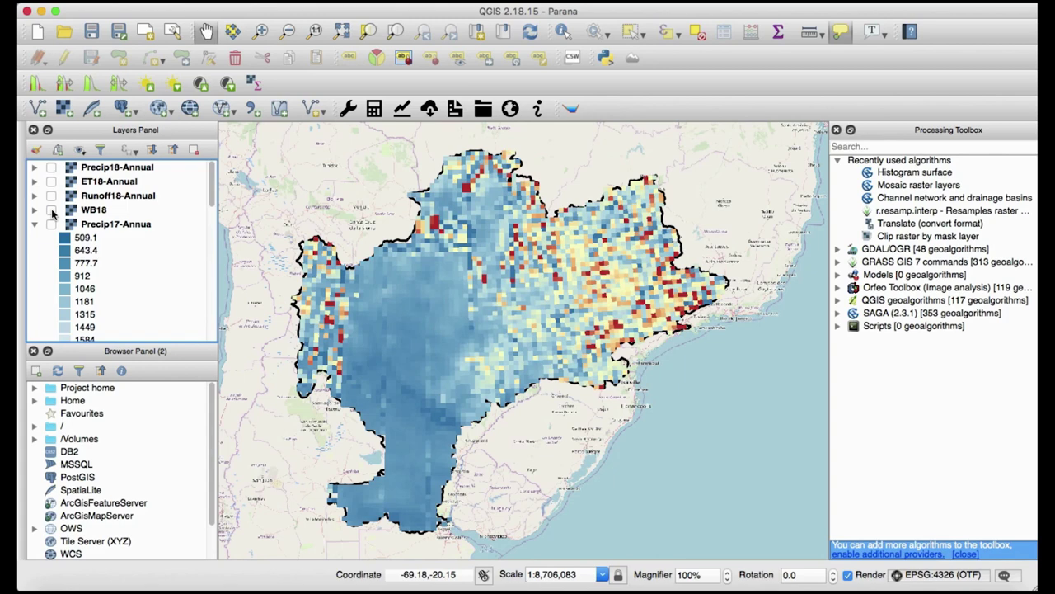
left_click(51, 210)
Expand the WB18 legend and examine its water balance classes against the colours on the map
left_click(34, 210)
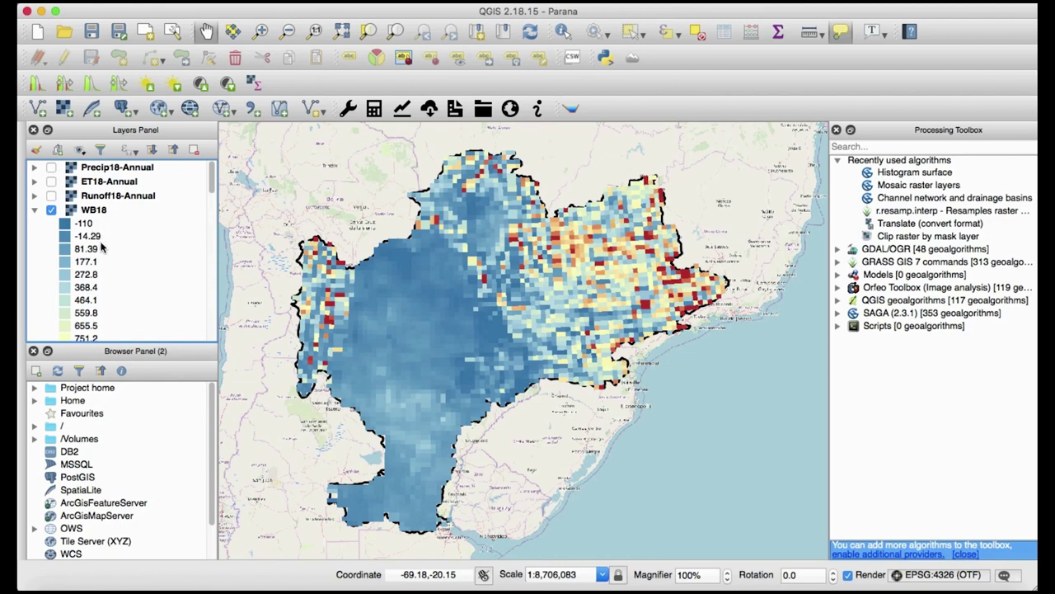
scroll(103, 248, "down", 3)
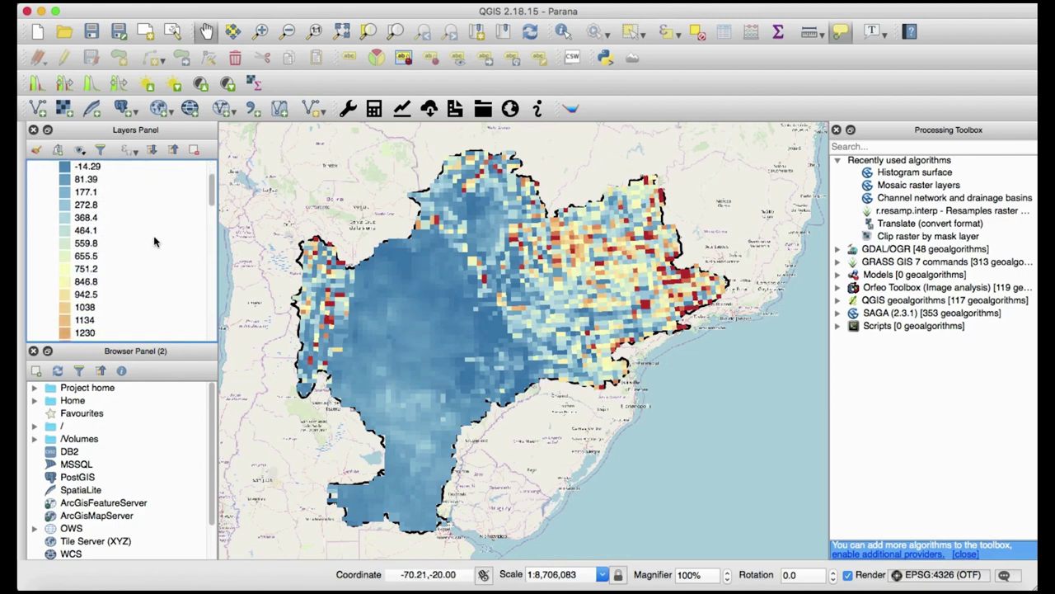
scroll(154, 242, "up", 3)
scroll(155, 241, "down", 2)
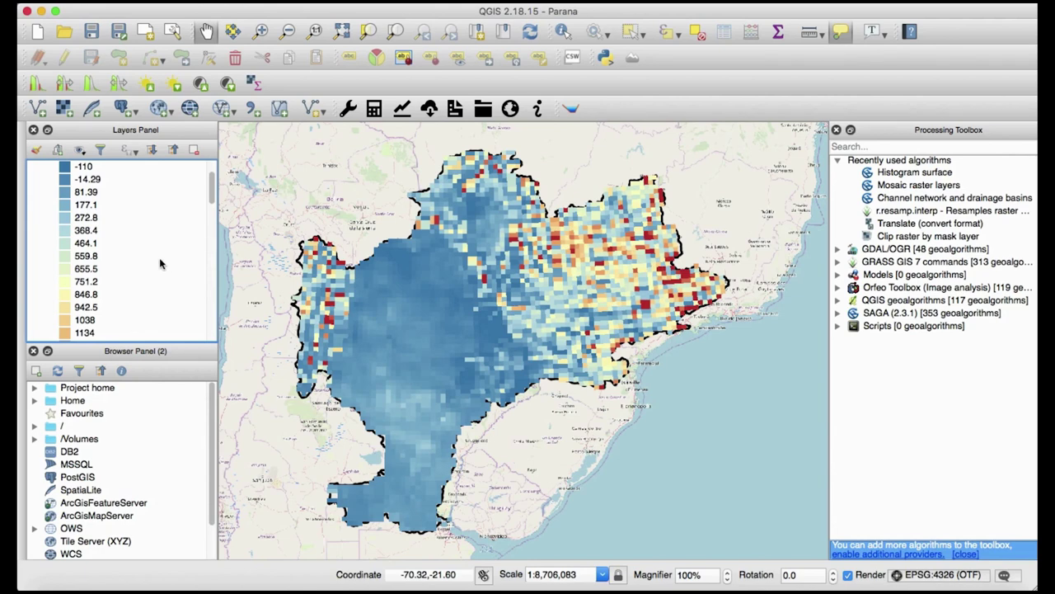
scroll(115, 207, "up", 3)
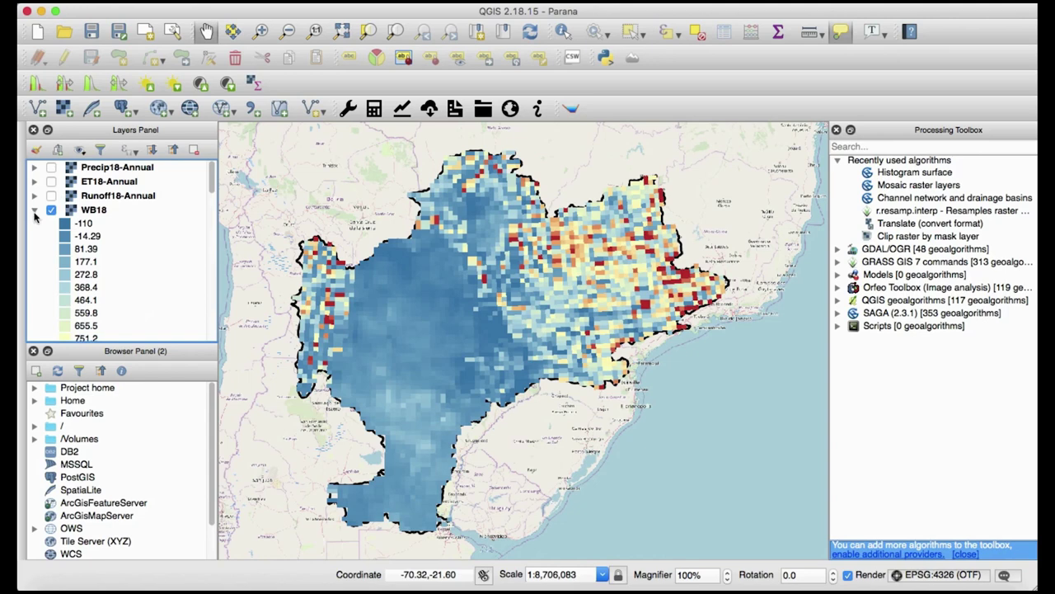
Collapse the WB18, WB17 and Precip17-Annua legends so that only layer names are listed
left_click(35, 210)
scroll(96, 267, "down", 3)
scroll(97, 267, "down", 5)
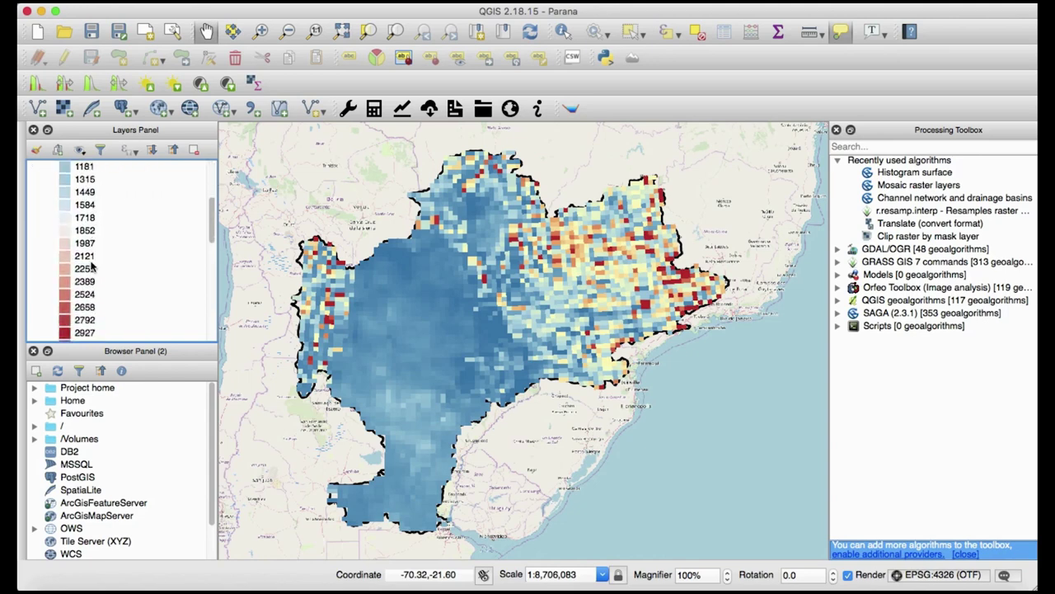
left_click(35, 246)
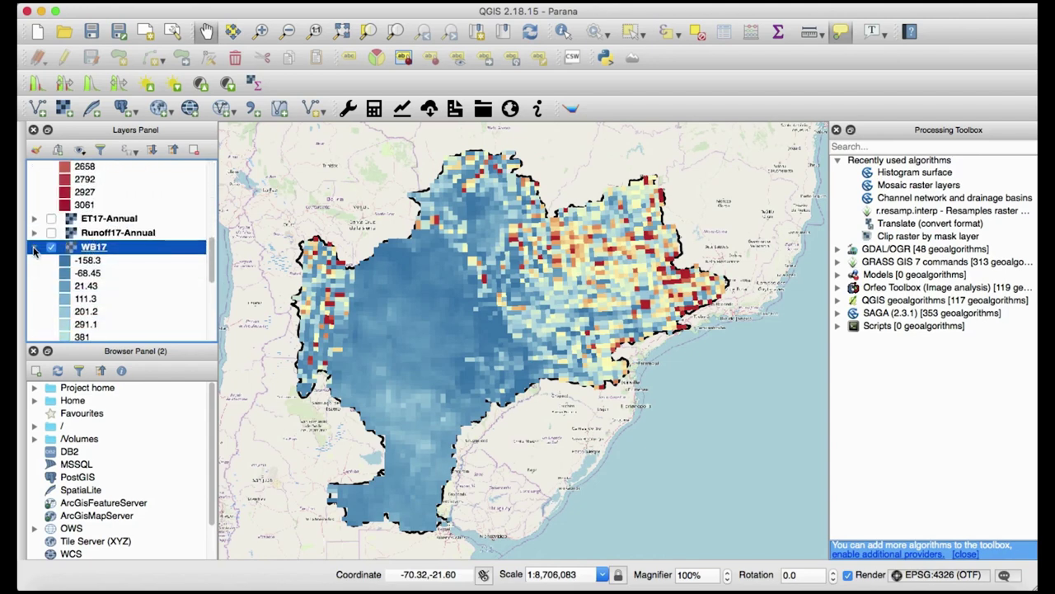
left_click(34, 247)
scroll(32, 252, "up", 5)
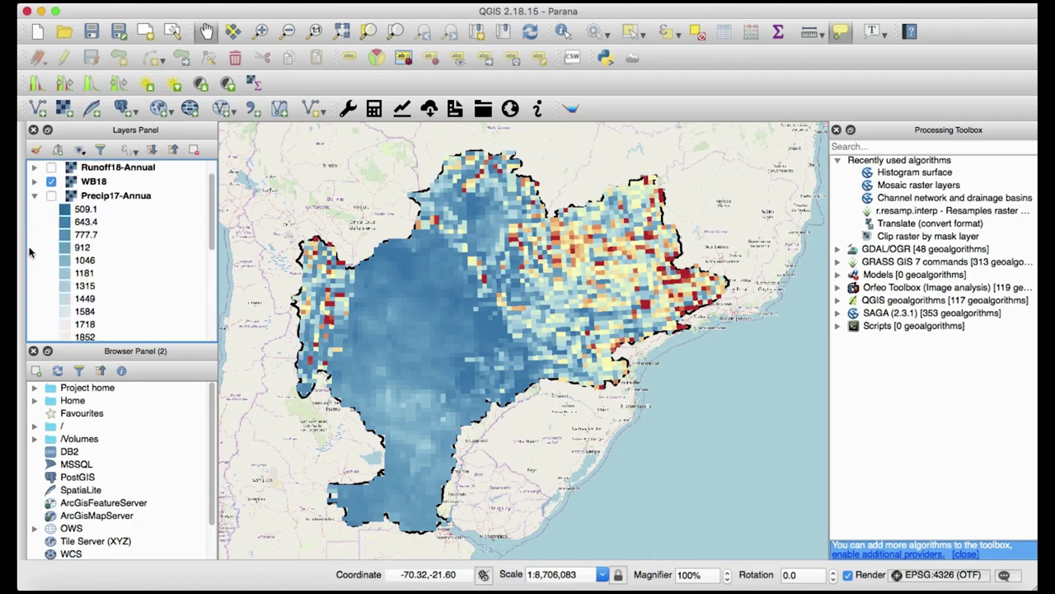
left_click(35, 198)
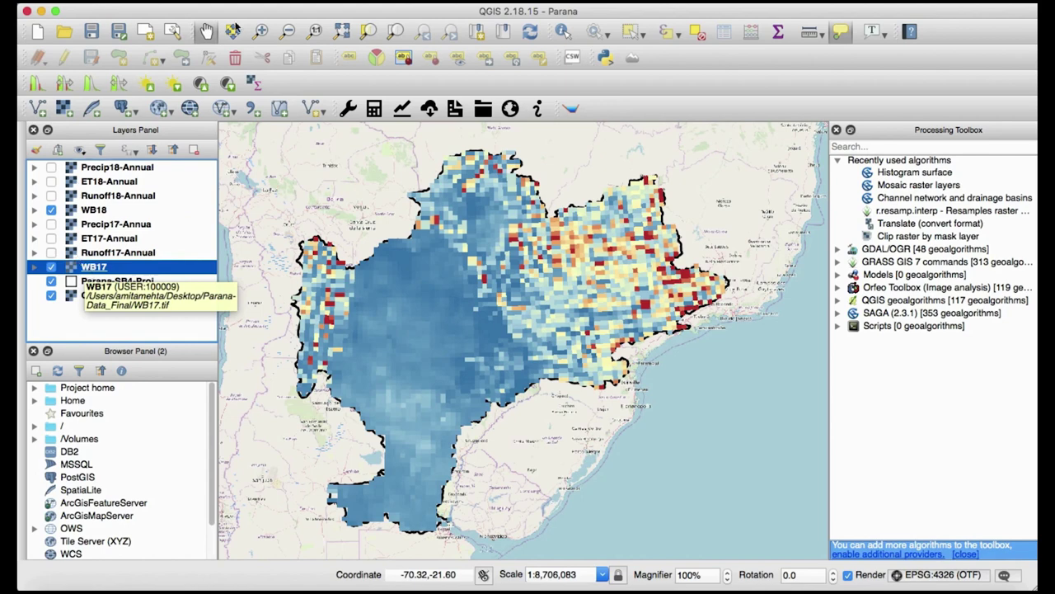
Start Zonal Statistics for the WB17 raster with Parana-SB4-Proj as the zone layer and WB17 as output column prefix
left_click(404, 1)
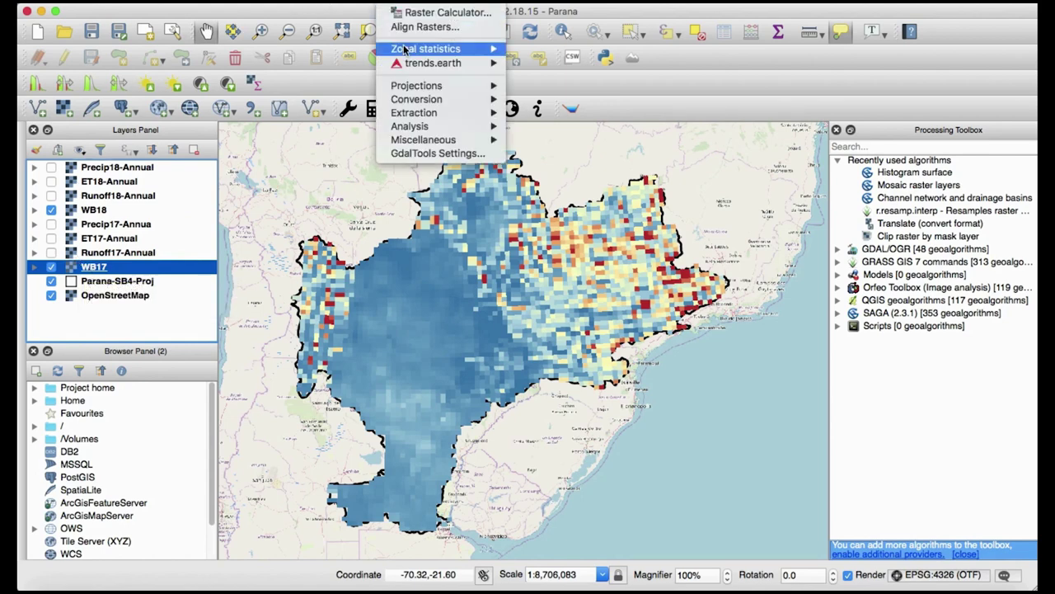
mouse_move(421, 53)
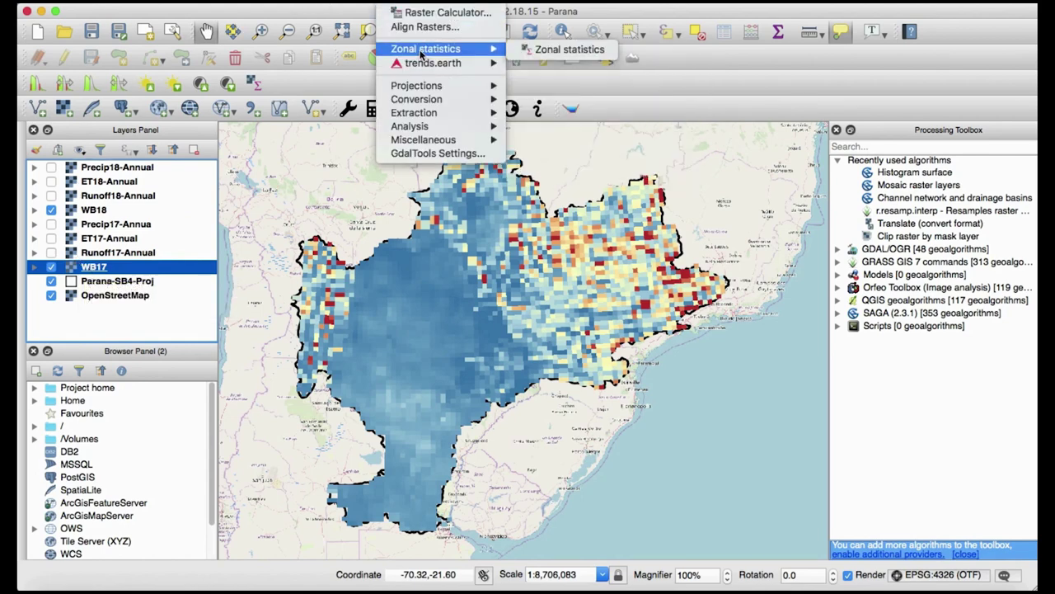
left_click(540, 54)
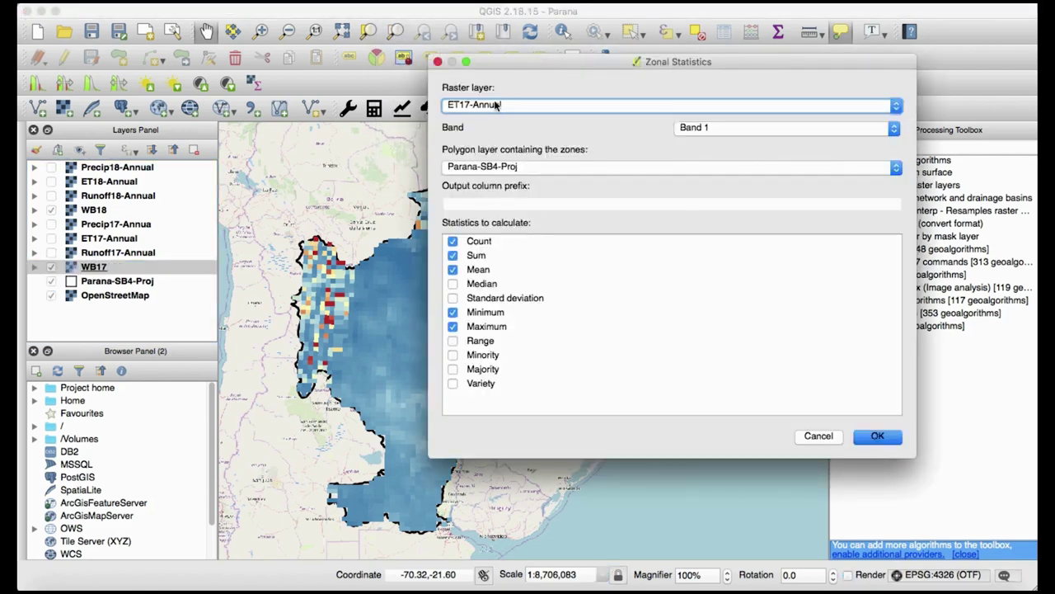
left_click(495, 105)
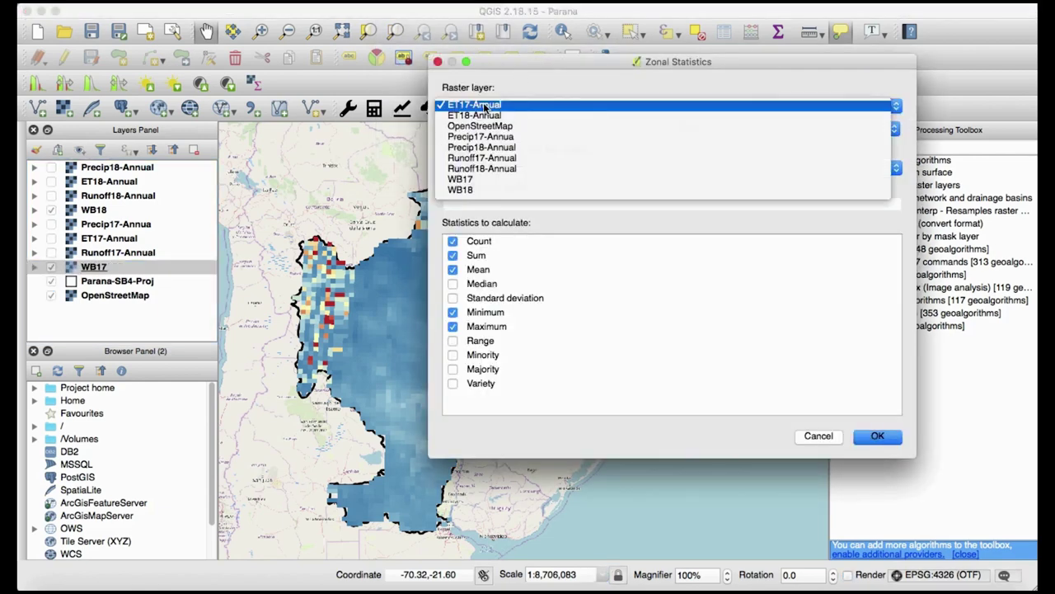
left_click(468, 179)
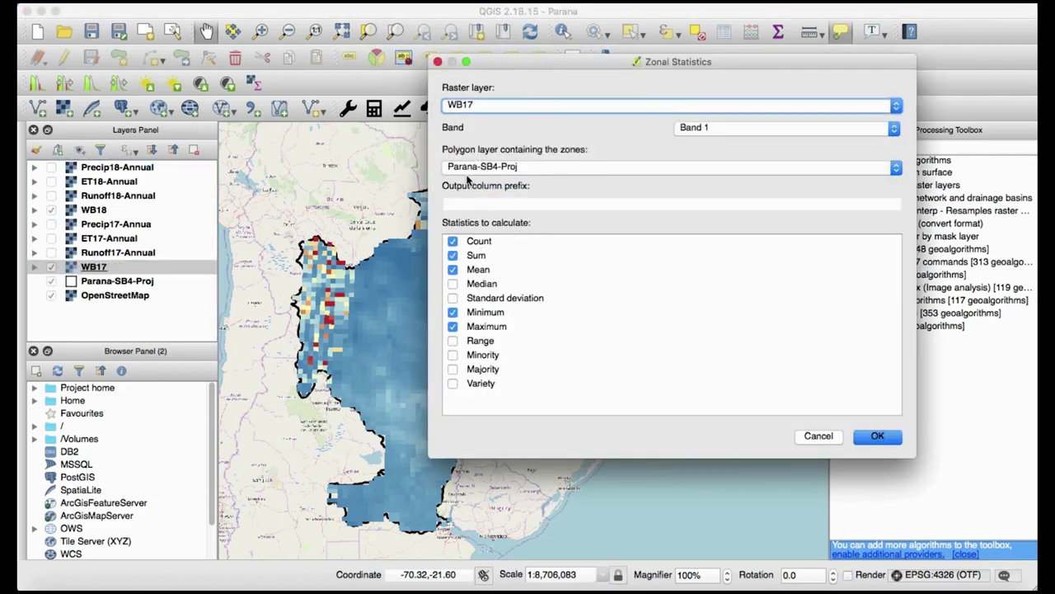
left_click(465, 203)
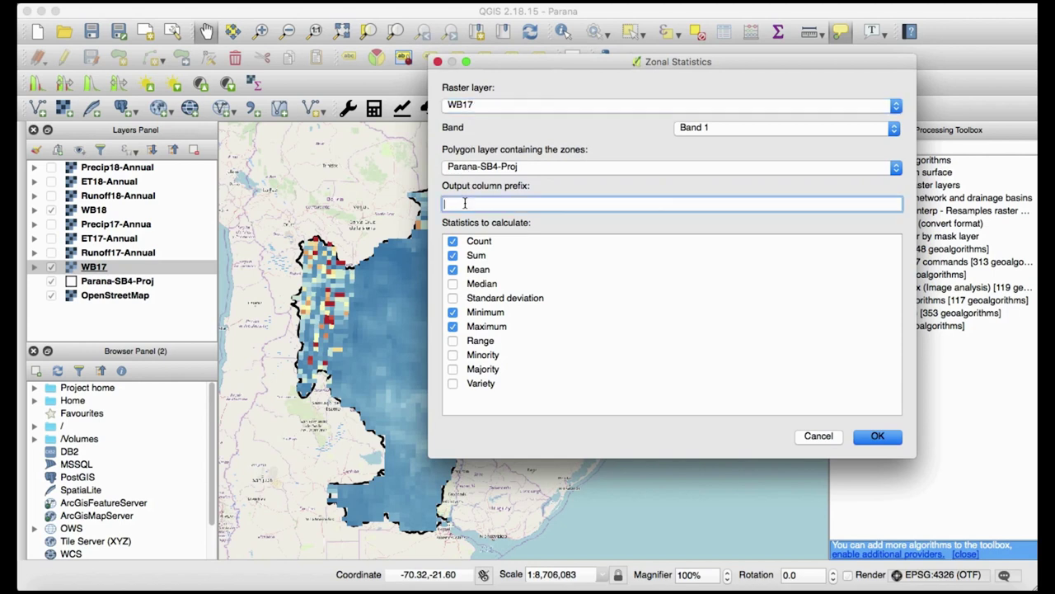
type("WB17")
Exclude Count, Sum, Minimum and Maximum from the zonal statistics, keeping only Mean
left_click(453, 240)
left_click(452, 256)
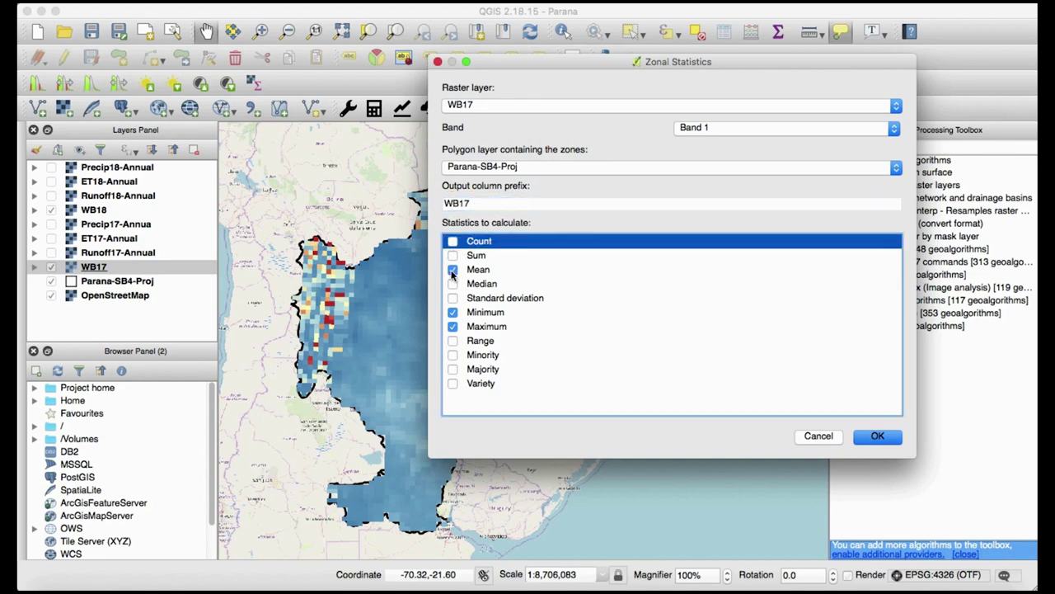
left_click(453, 313)
left_click(452, 327)
left_click(684, 108)
key("Escape")
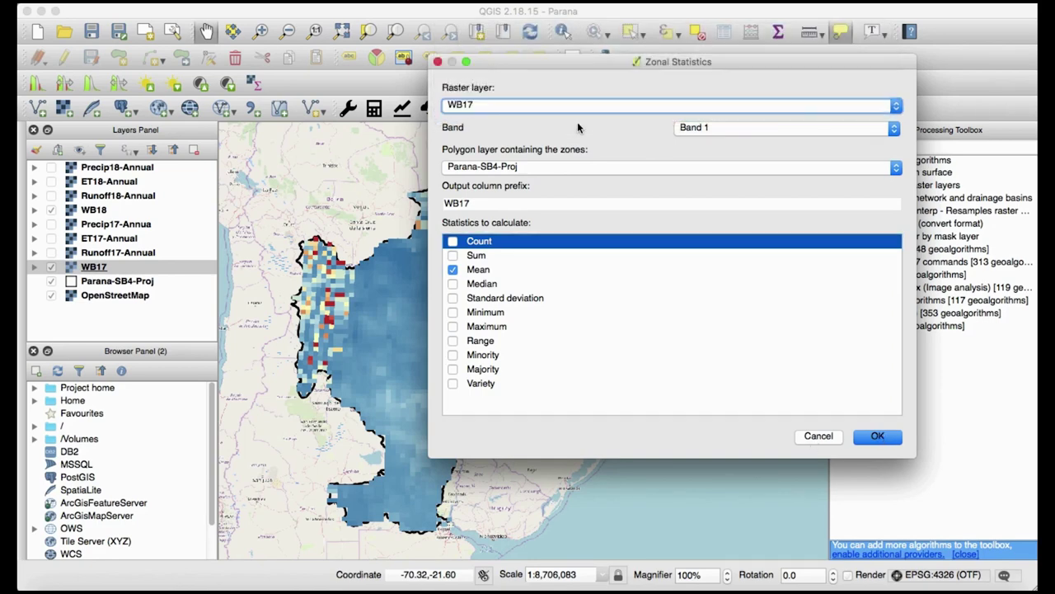
Switch the zonal statistics raster to WB18 with the output column prefix WB18, and cancel the dialog without calculating
left_click(473, 104)
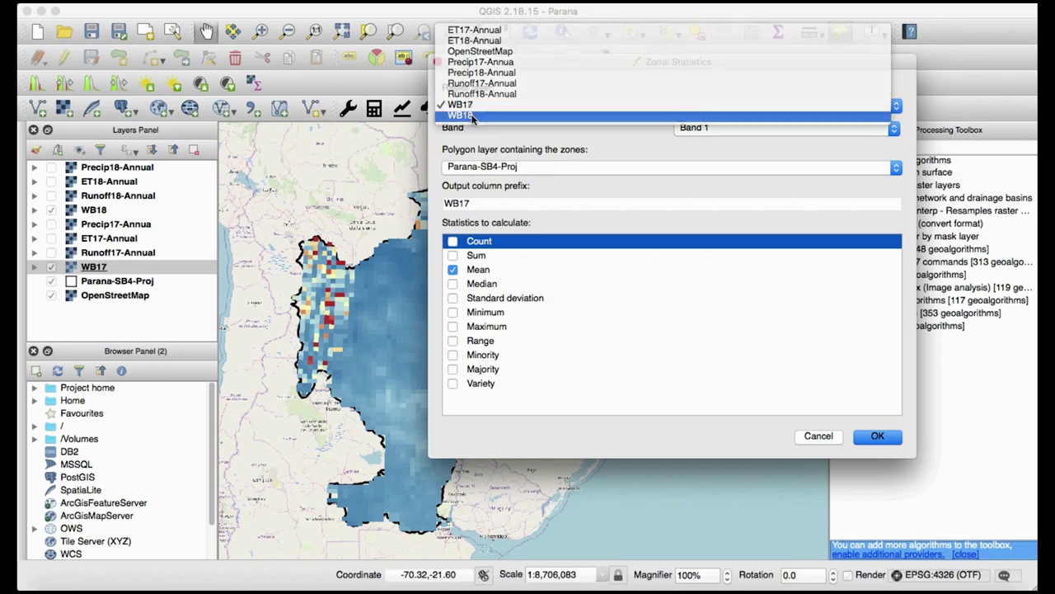
left_click(474, 117)
left_click(467, 203)
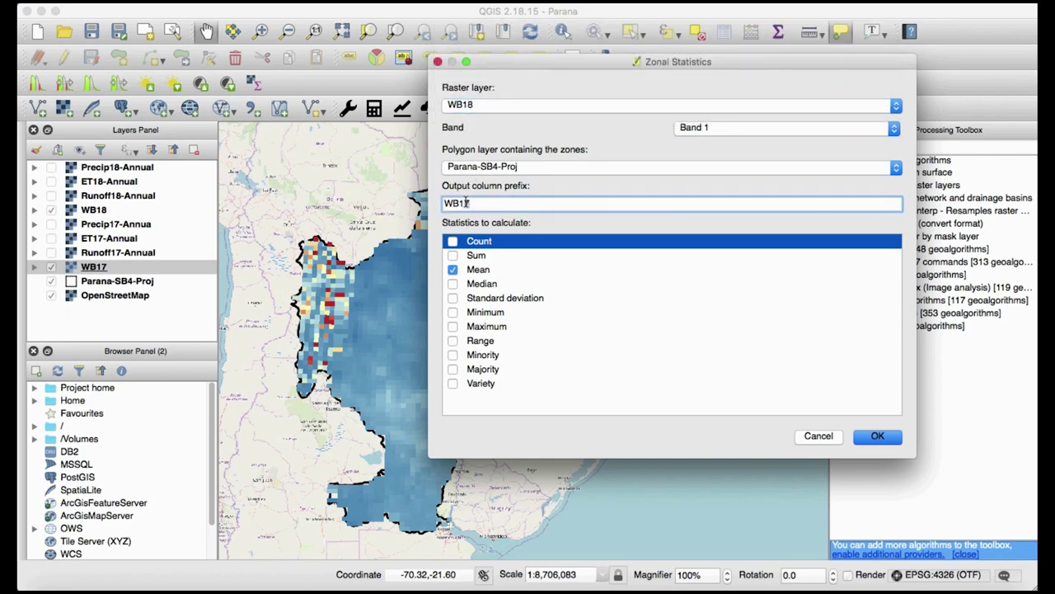
key("BackSpace")
type("8")
left_click(819, 437)
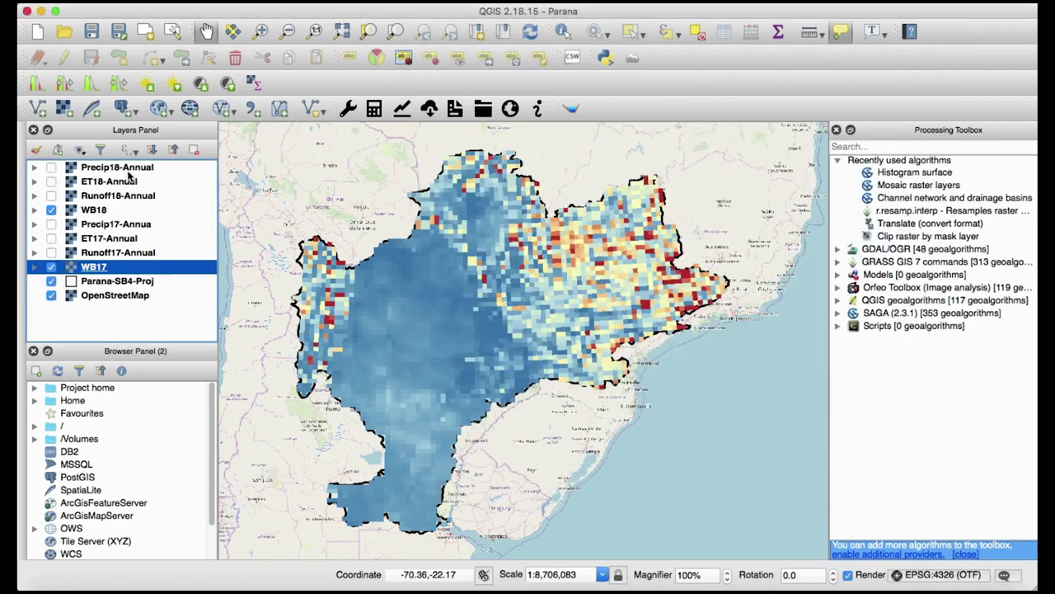
Open the attribute table of the Parana-SB4-Proj layer
left_click(136, 283)
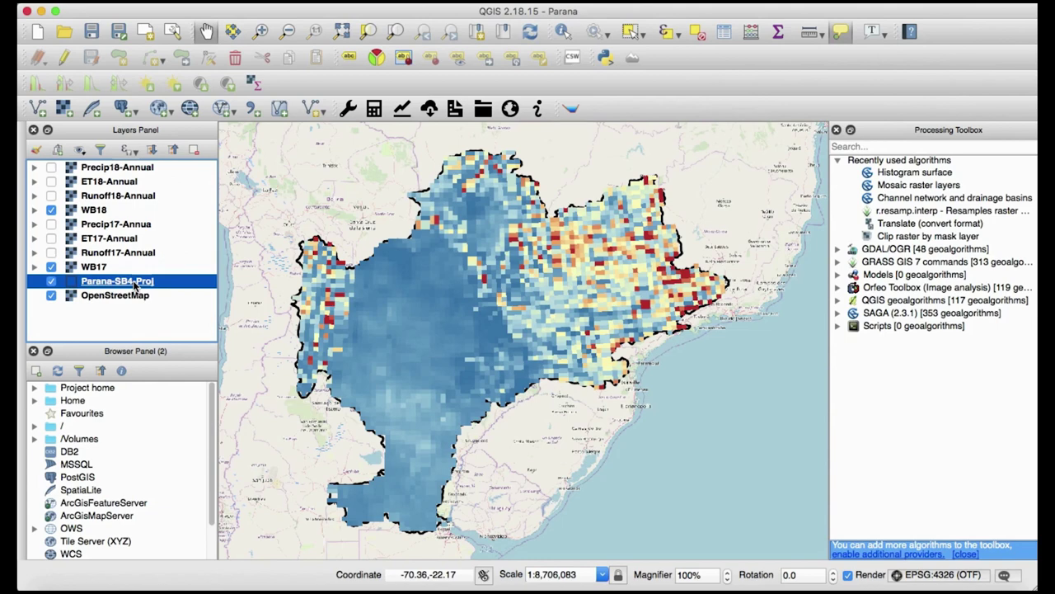
right_click(136, 284)
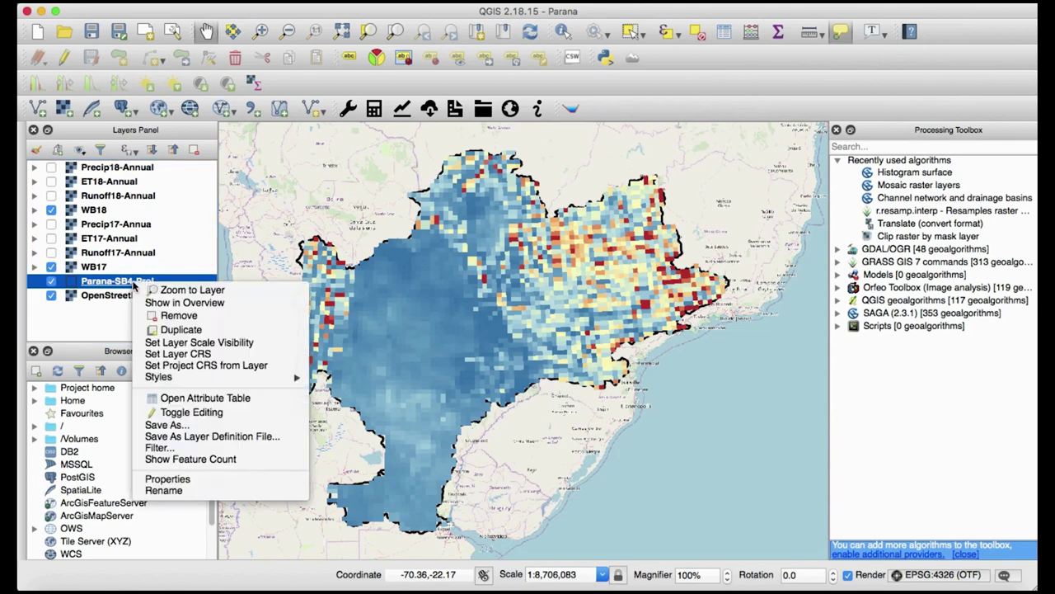
left_click(165, 398)
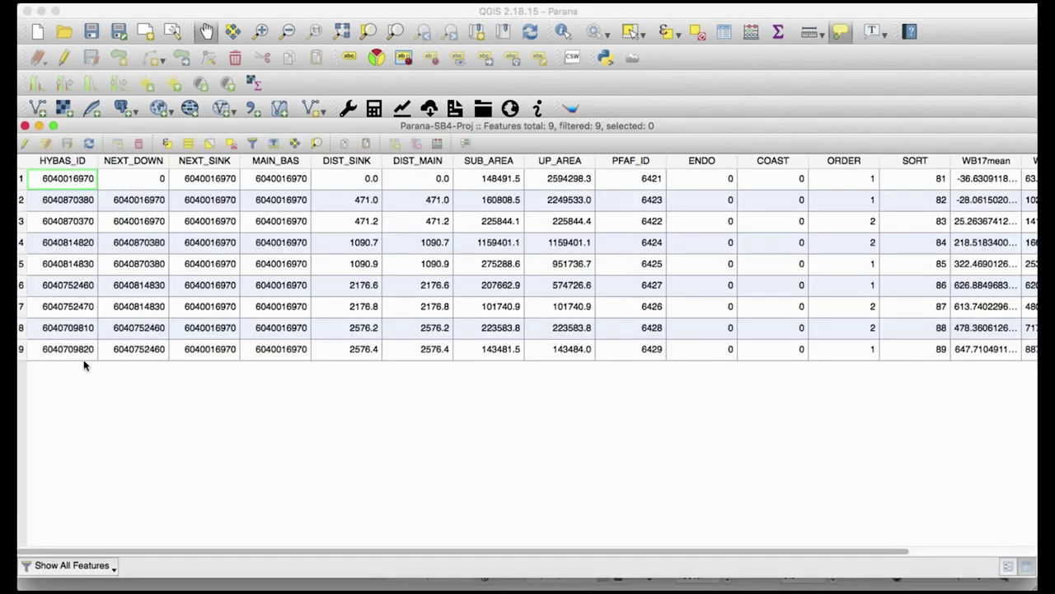
Rearrange the map and attribute table windows so both are accessible, and show the table's WB17mean, WB18mean and SBarea columns
left_click(732, 55)
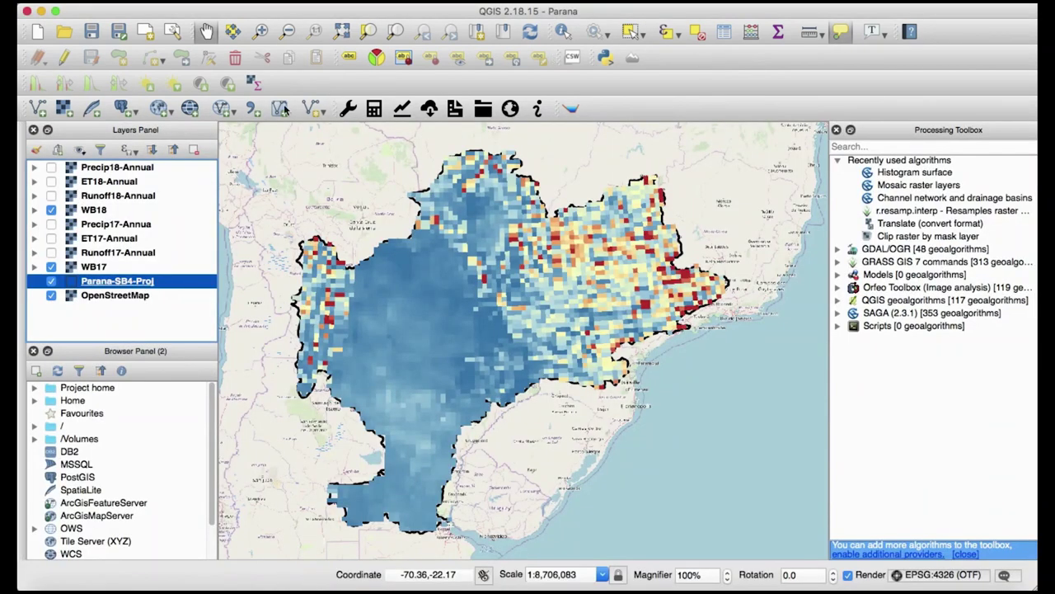
left_click(55, 11)
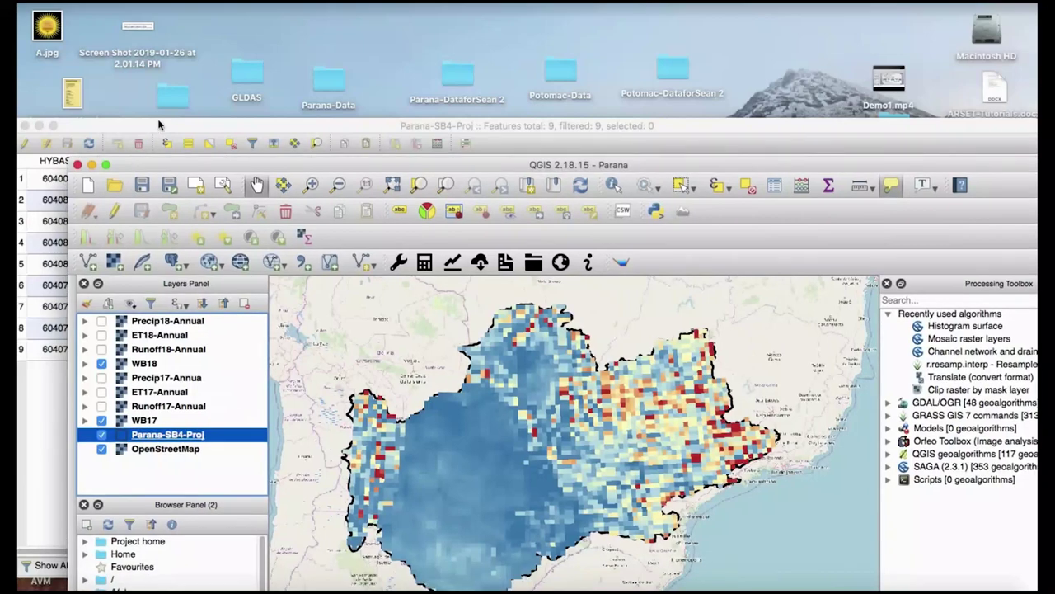
left_click(158, 39)
left_click_drag(159, 39, 157, 17)
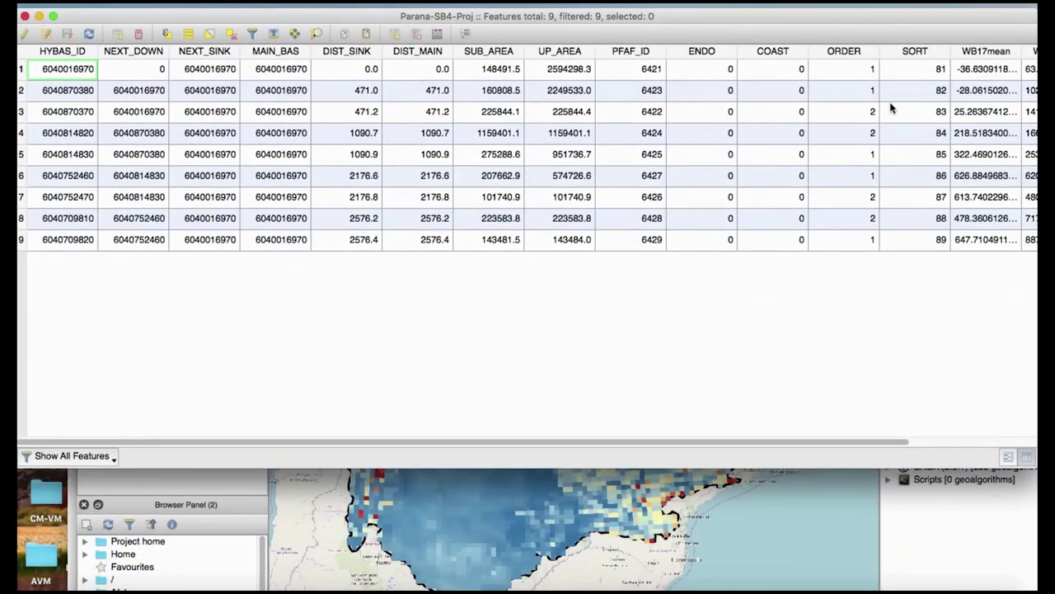
scroll(892, 105, "right", 3)
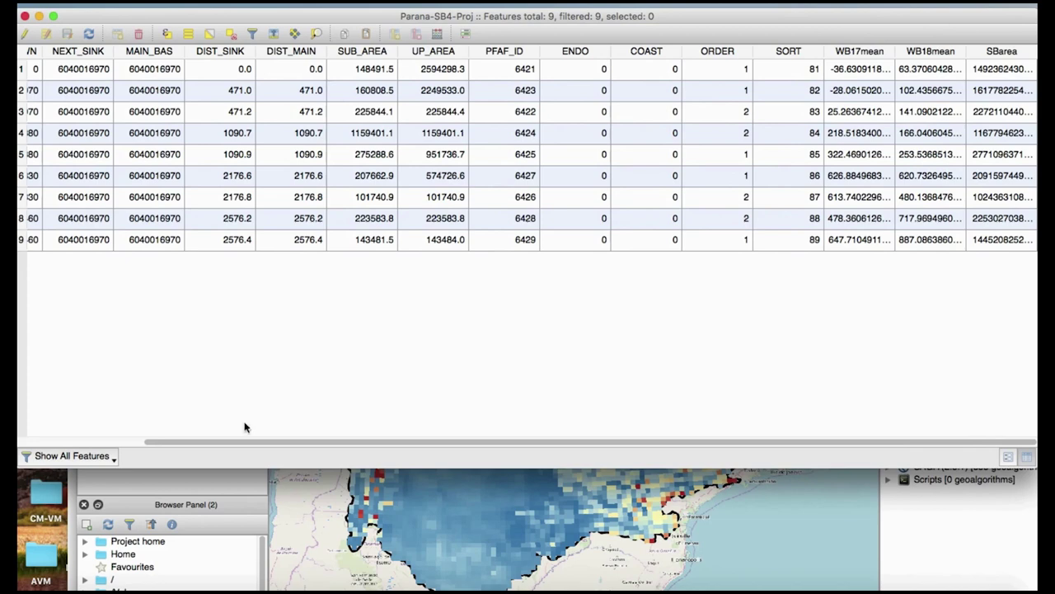
Hide the WB18 and WB17 layers and zoom the map to the Parana-SB4-Proj sub-basin layer
left_click(323, 521)
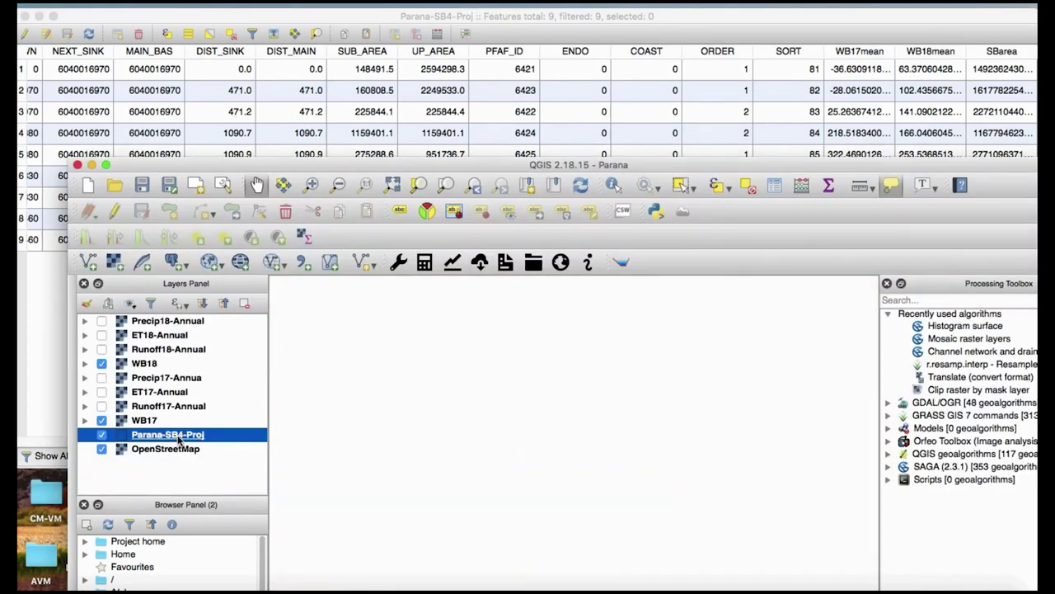
left_click(102, 364)
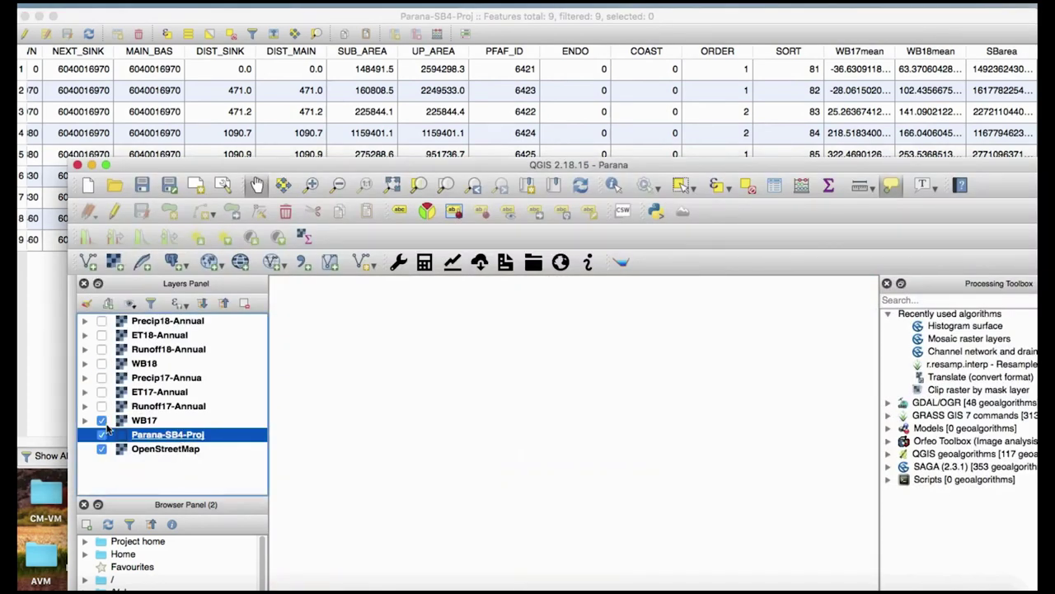
left_click(102, 420)
right_click(156, 435)
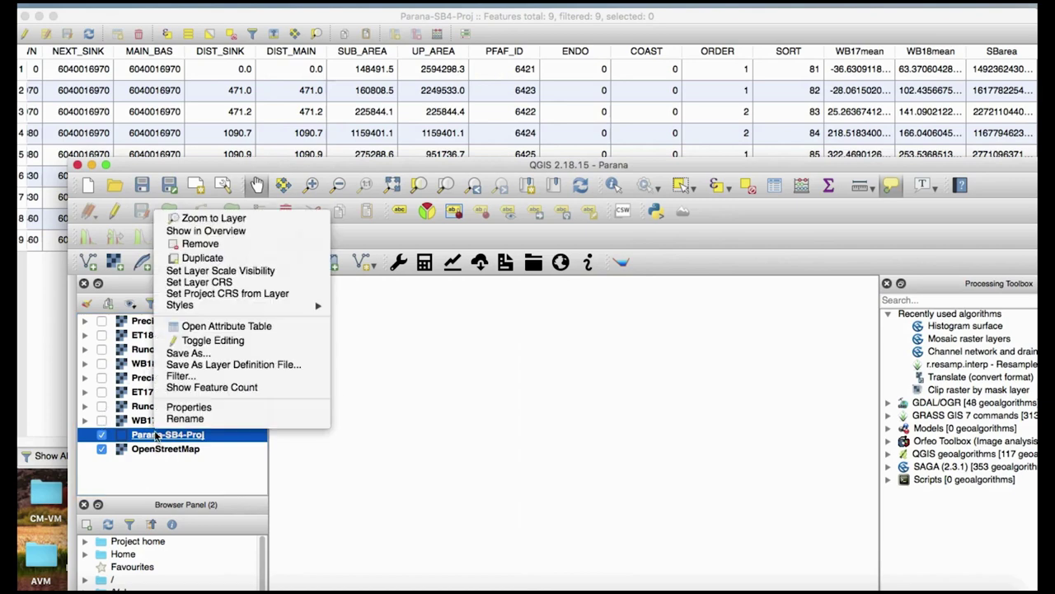
left_click(213, 218)
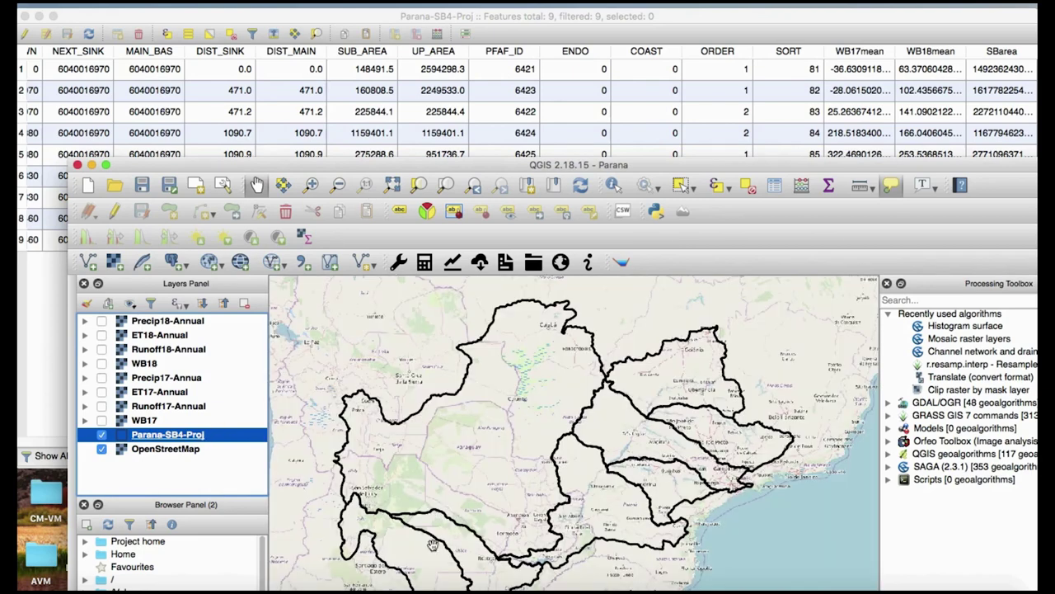
Bring the attribute table to the front, examine the WB17mean, WB18mean and SBarea columns of the sub-basins, and close the table
left_click(585, 17)
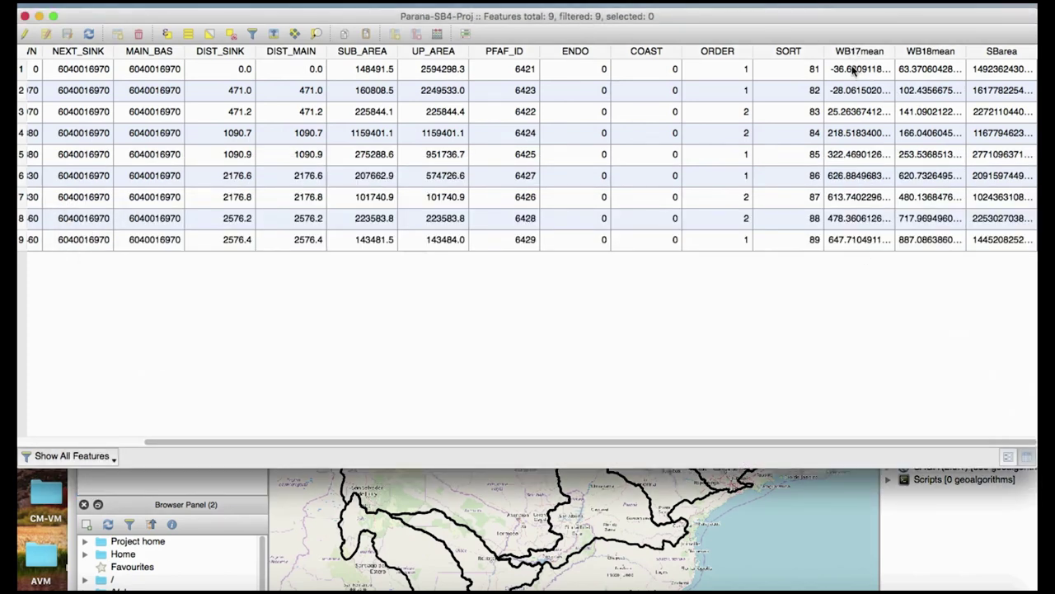
left_click_drag(128, 16, 171, 17)
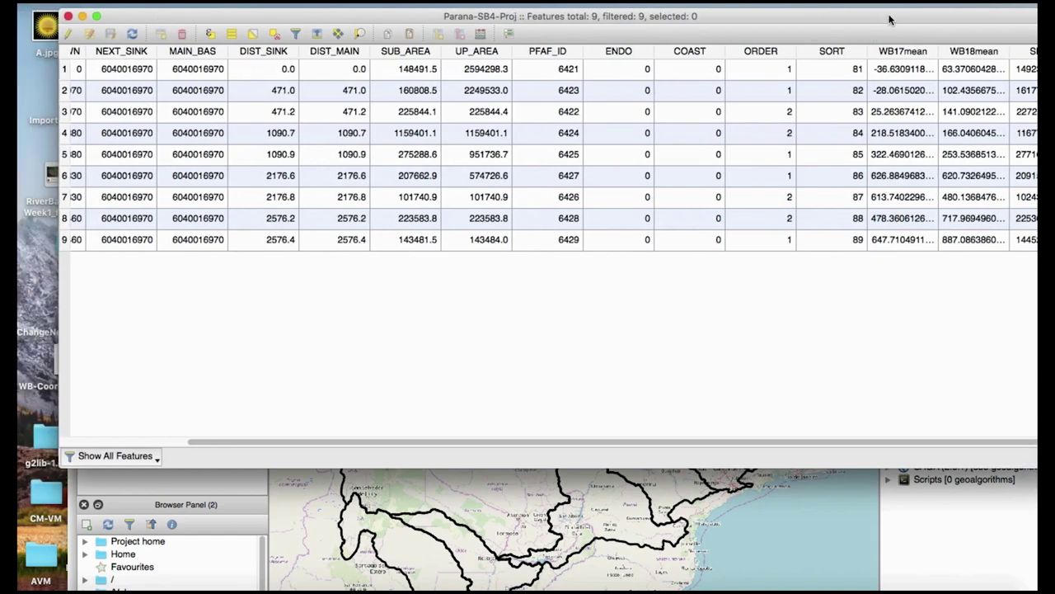
left_click_drag(889, 19, 813, 27)
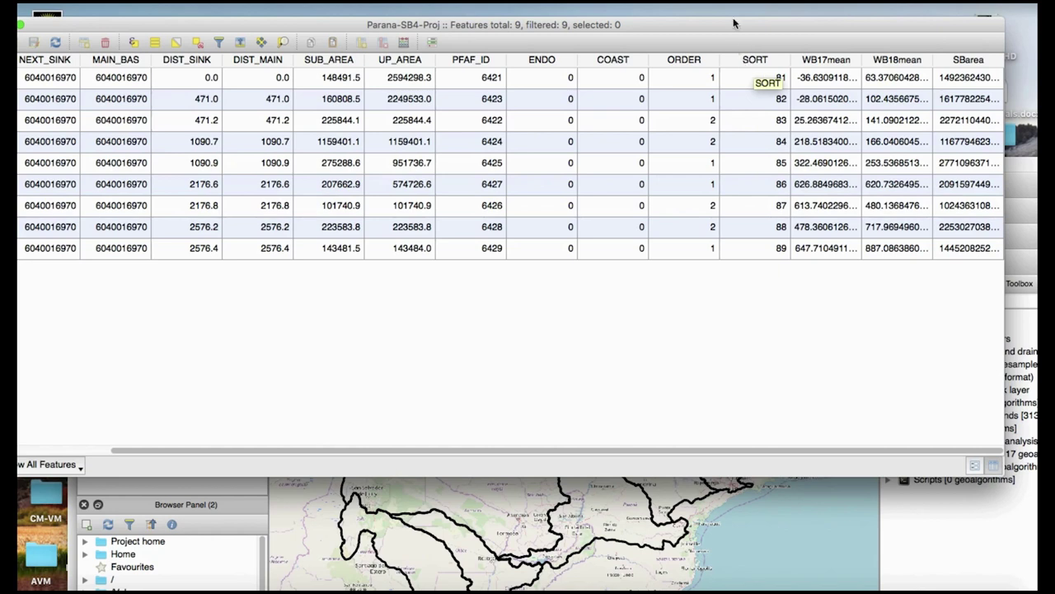
left_click_drag(732, 25, 803, 23)
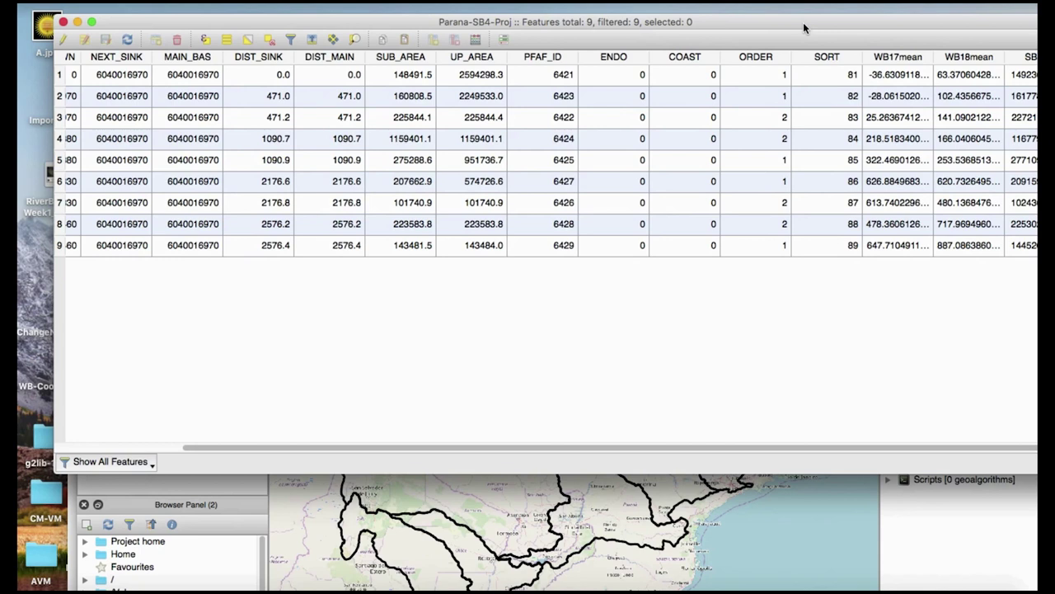
left_click_drag(740, 22, 702, 20)
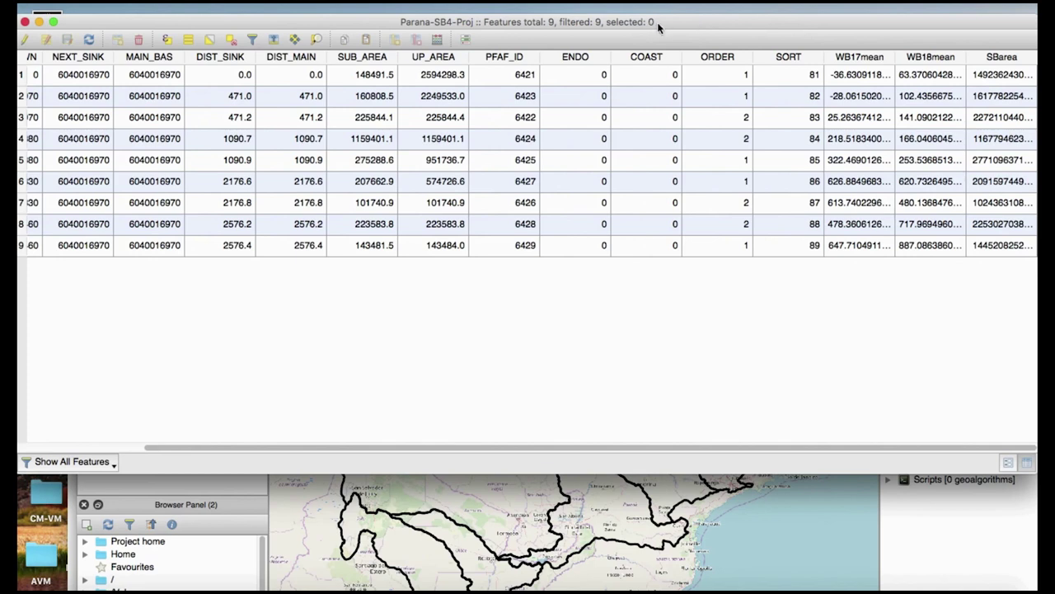
left_click_drag(681, 23, 721, 21)
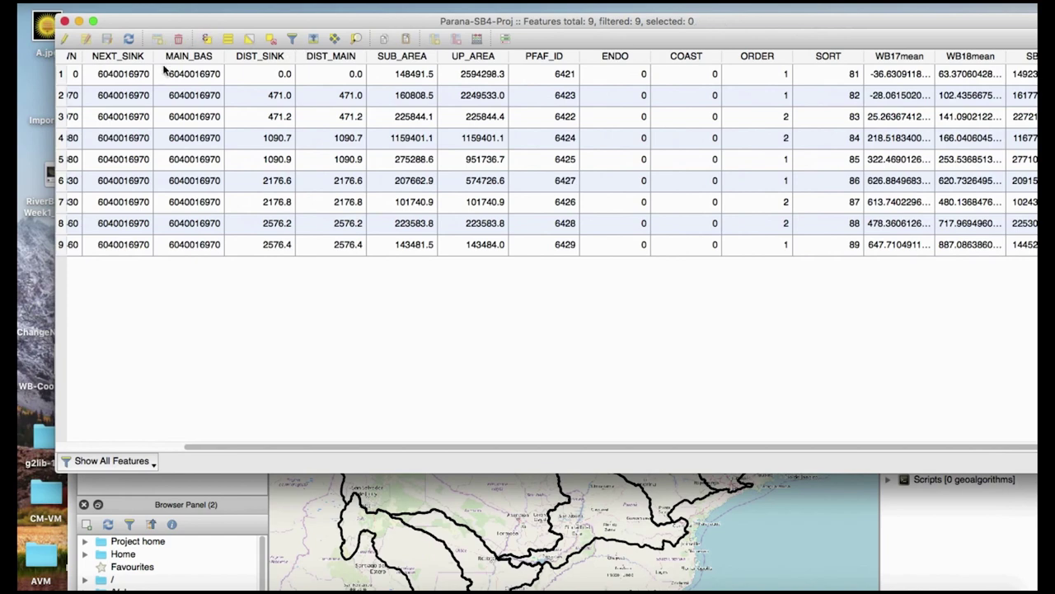
left_click(66, 20)
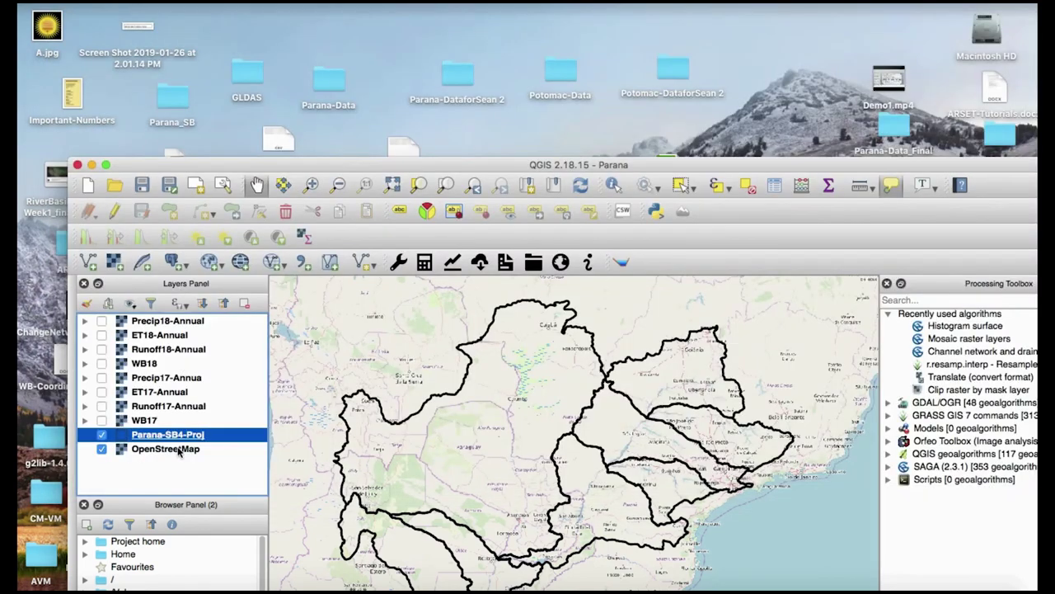
Open the save-as dialog of the Parana-SB4-Proj layer, view its Comma Separated Value [CSV] format option, and cancel without exporting
right_click(173, 434)
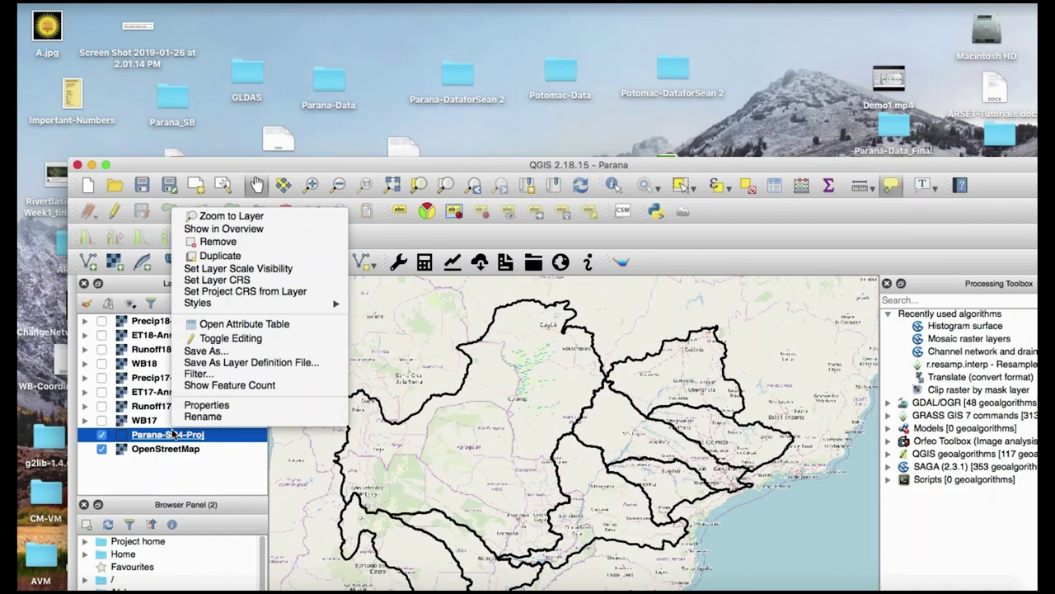
left_click(215, 350)
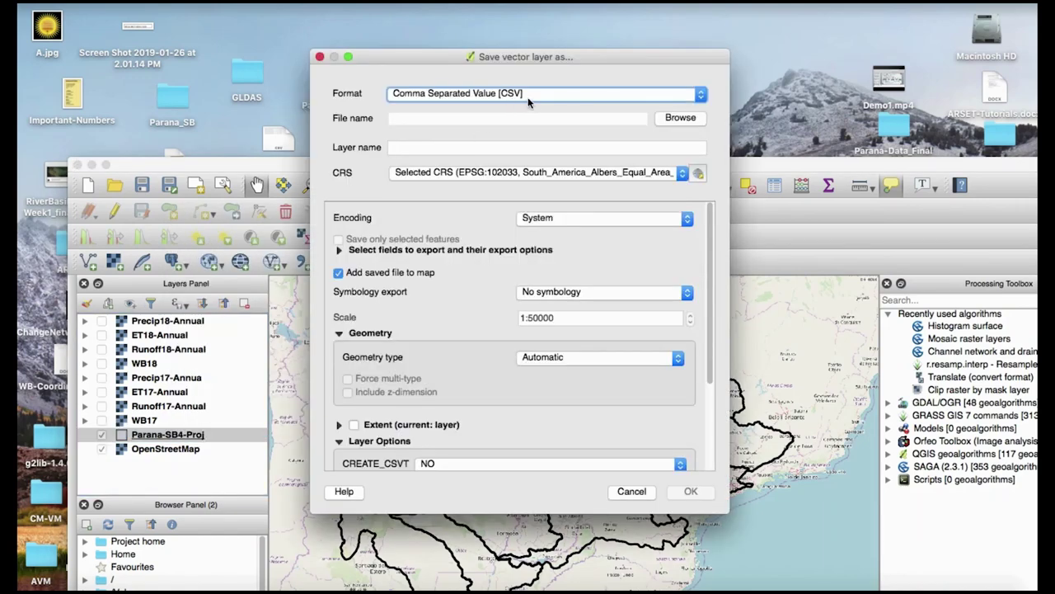
left_click(644, 490)
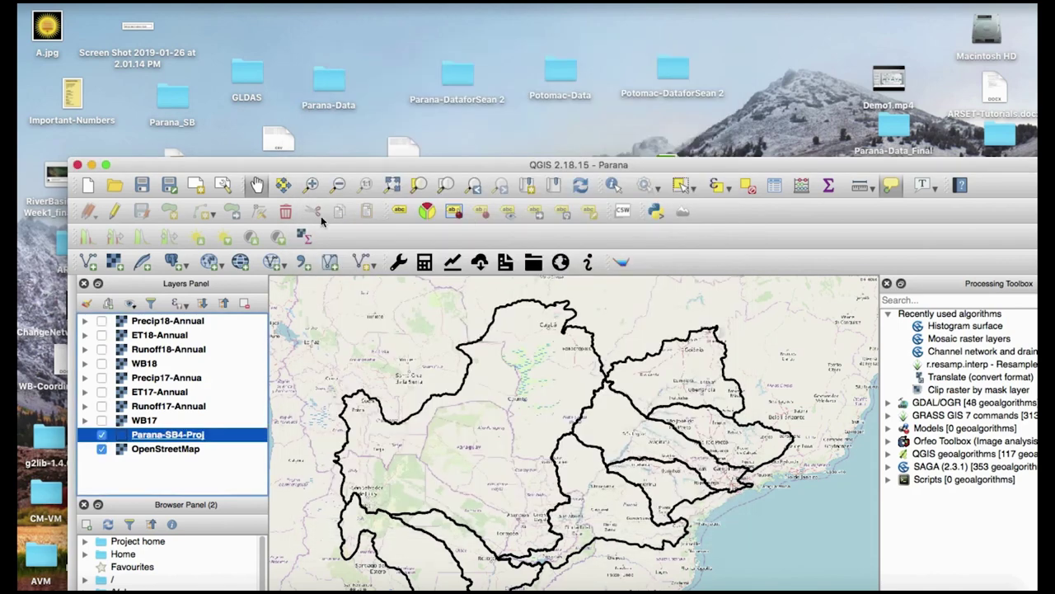
Open the Parana-SB4-Proj attribute table in editing mode and start the field calculator
right_click(159, 437)
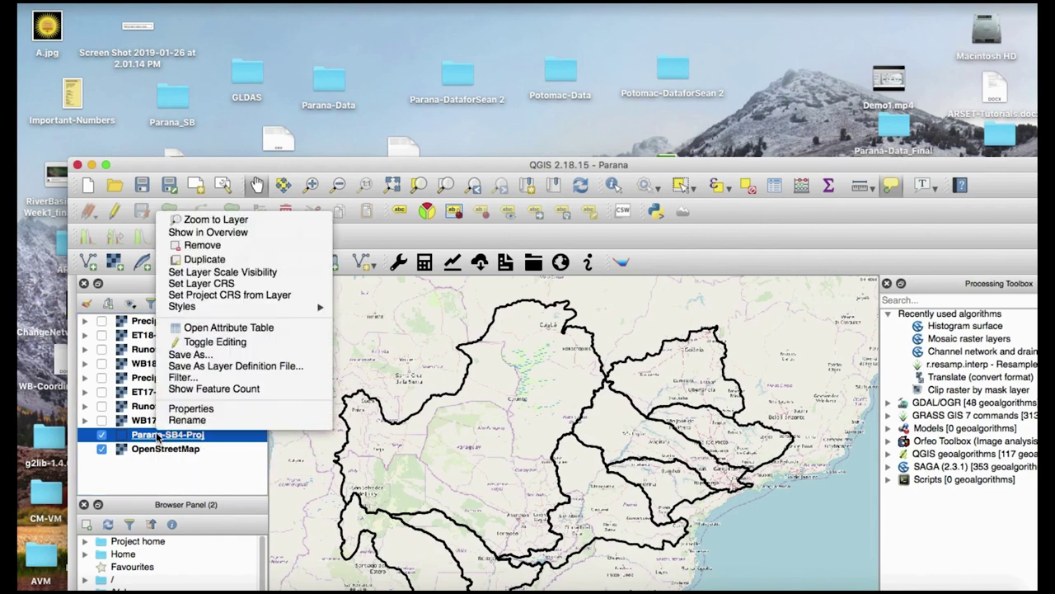
left_click(206, 329)
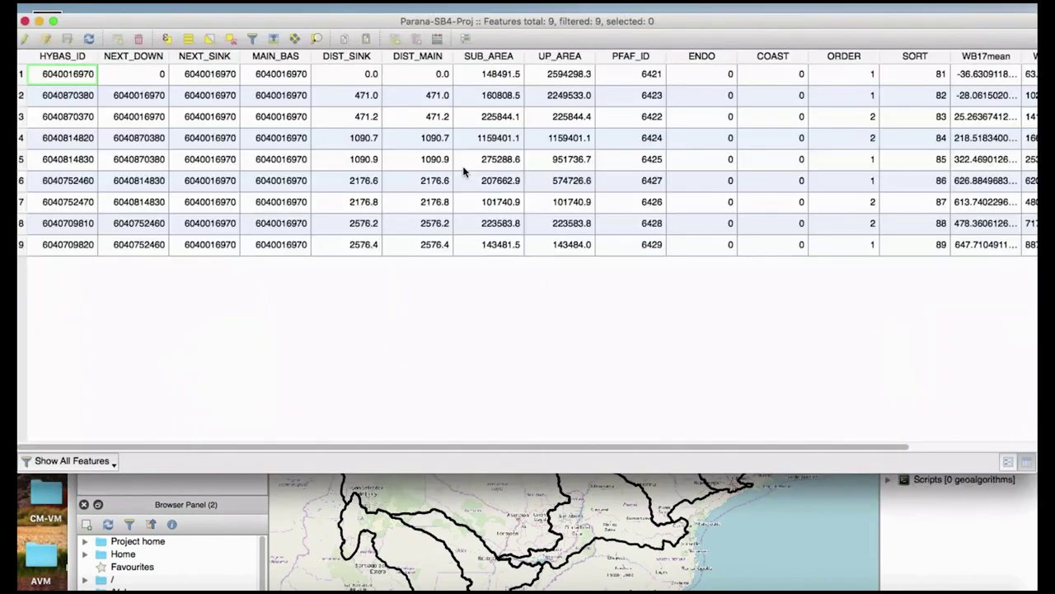
left_click(26, 40)
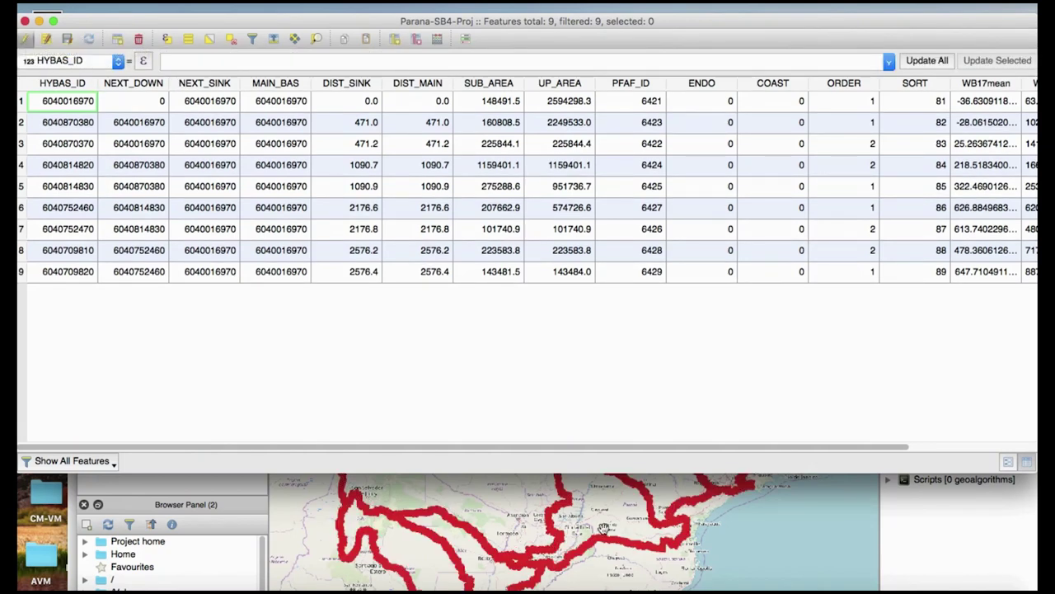
left_click(436, 40)
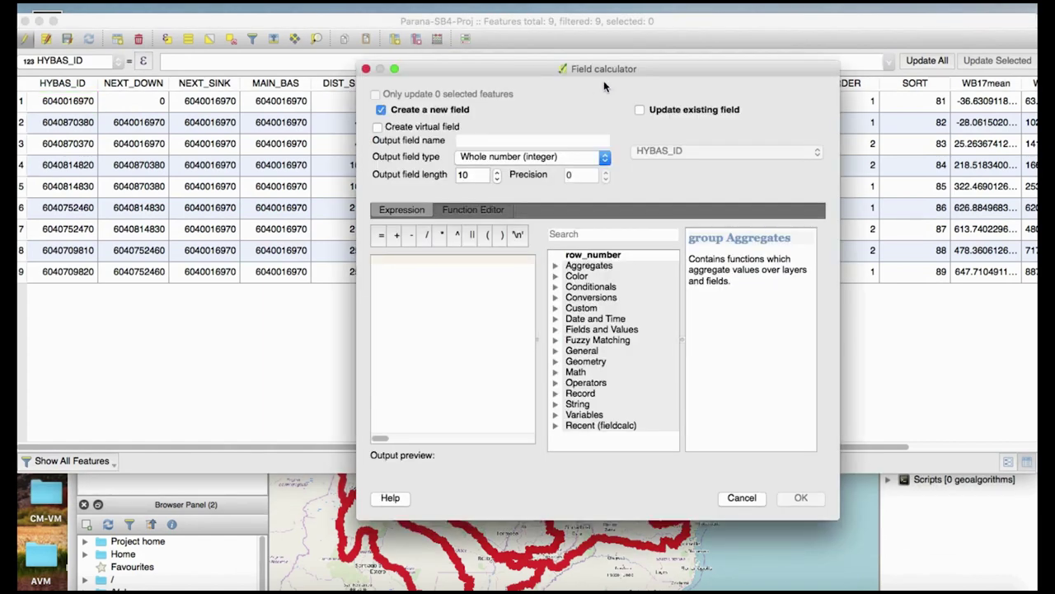
Name the new output field SBArea
left_click(493, 139)
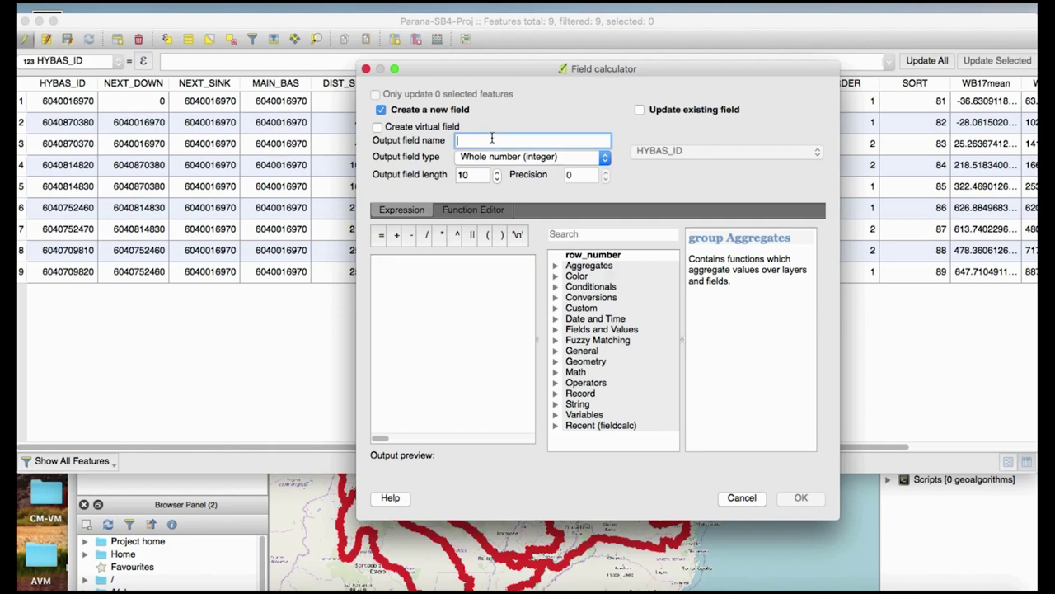
type("Area")
left_click(458, 141)
type("SB")
Try to raise the output field length while the field type is Whole number (integer)
double_click(456, 174)
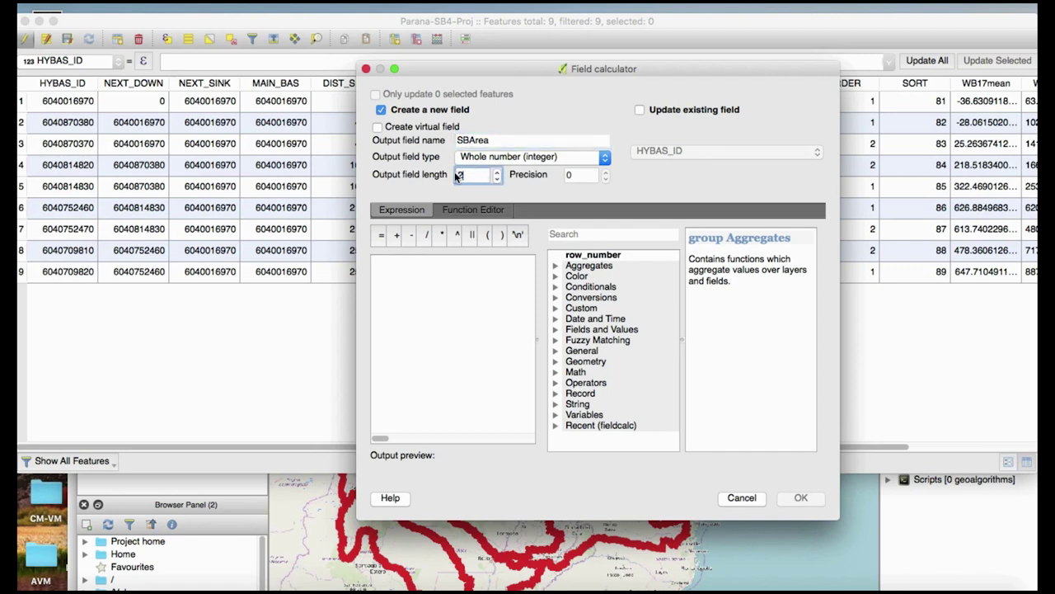
type("2")
left_click(497, 171)
type("2")
left_click(497, 171)
left_click(497, 172)
left_click(497, 171)
left_click(497, 172)
left_click(498, 171)
Set the output field type to Decimal number (real), with precision 1 and field length 20
left_click(603, 158)
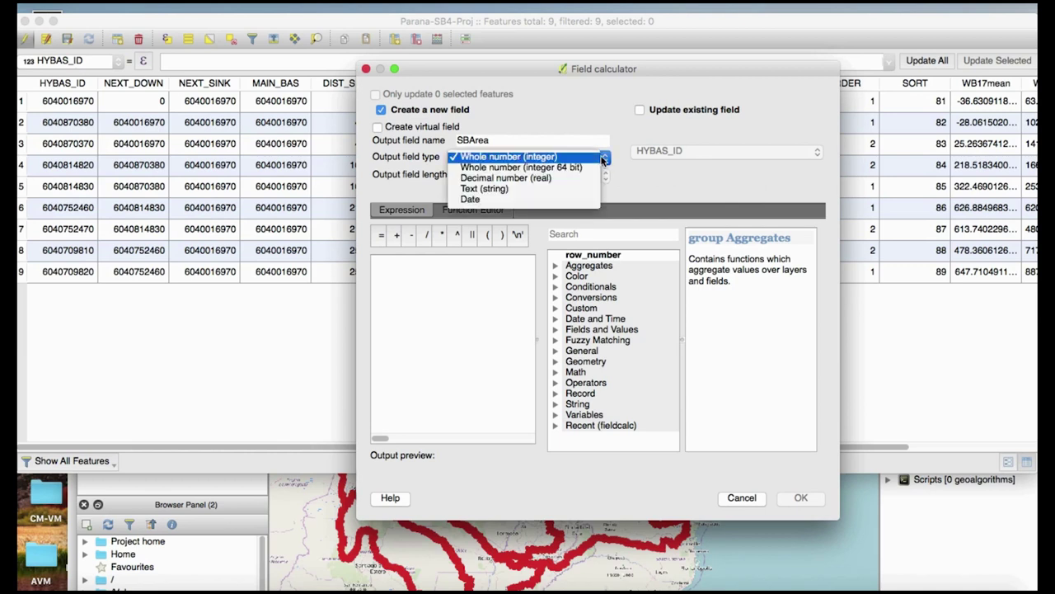
left_click(536, 178)
left_click(606, 173)
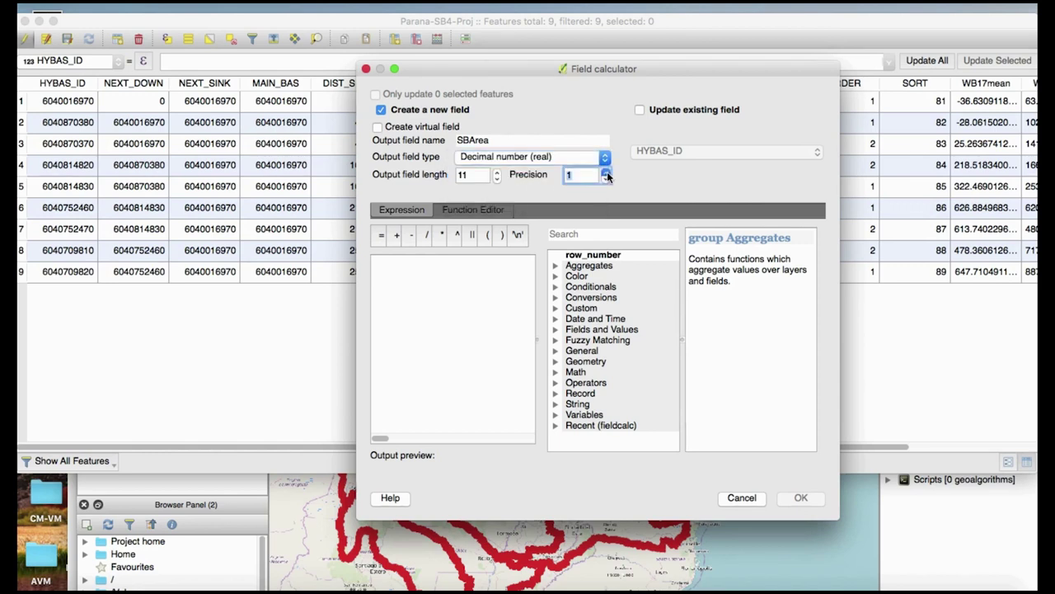
left_click(497, 178)
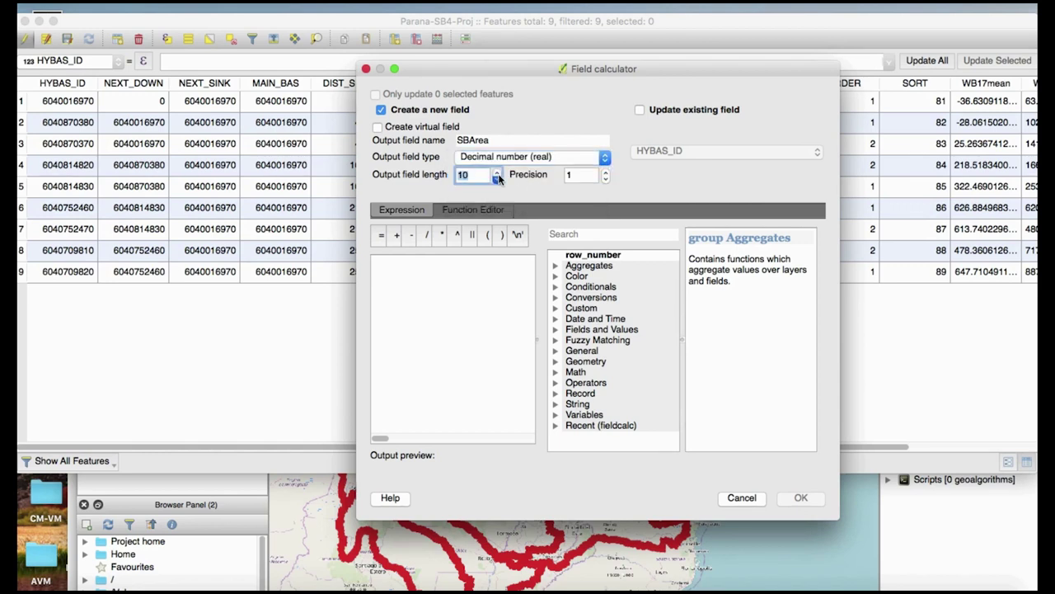
left_click(498, 171)
left_click(498, 172)
left_click(498, 172)
left_click(498, 172)
left_click(498, 171)
left_click(498, 172)
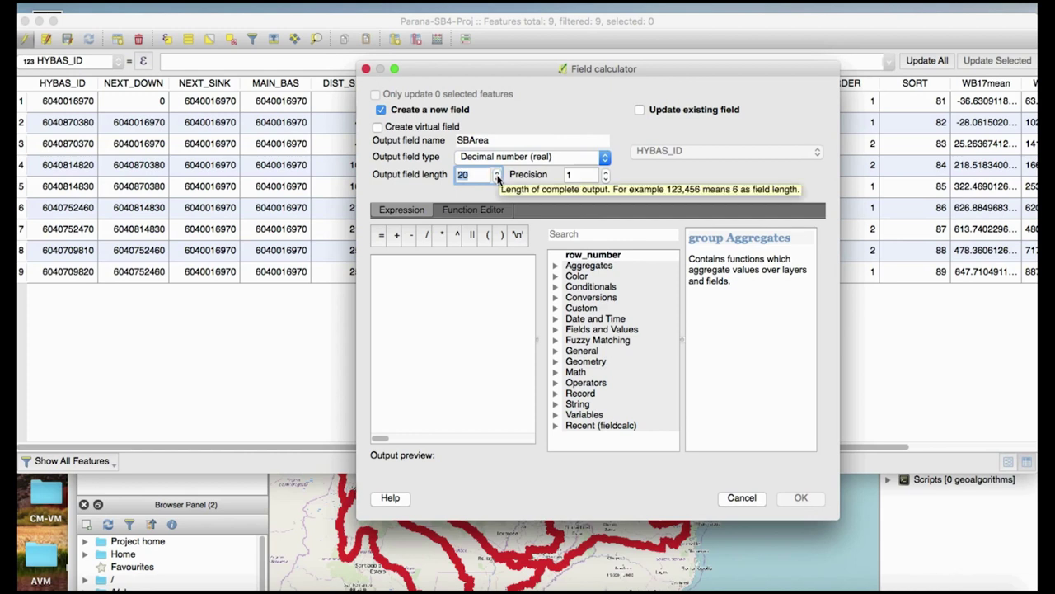
Enter the geometry function $area as the field expression, and cancel the field calculator without creating the field
left_click(558, 362)
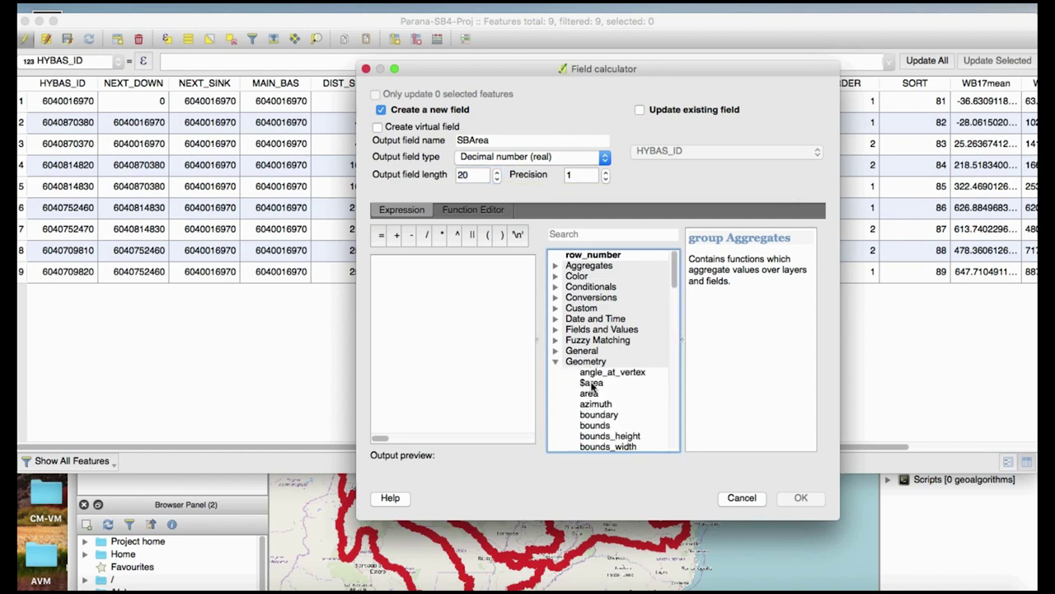
left_click(591, 383)
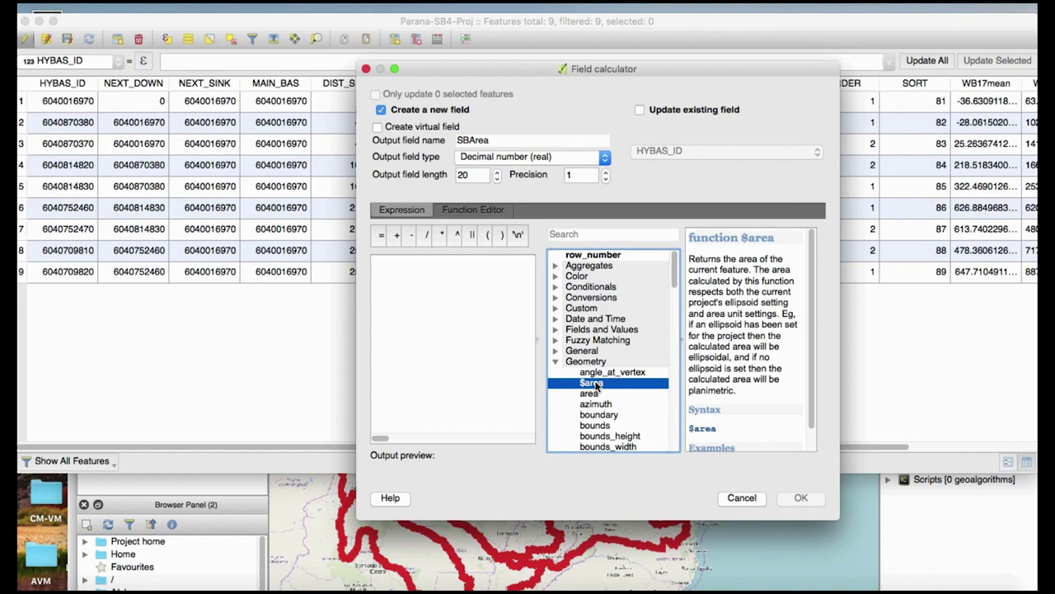
double_click(591, 384)
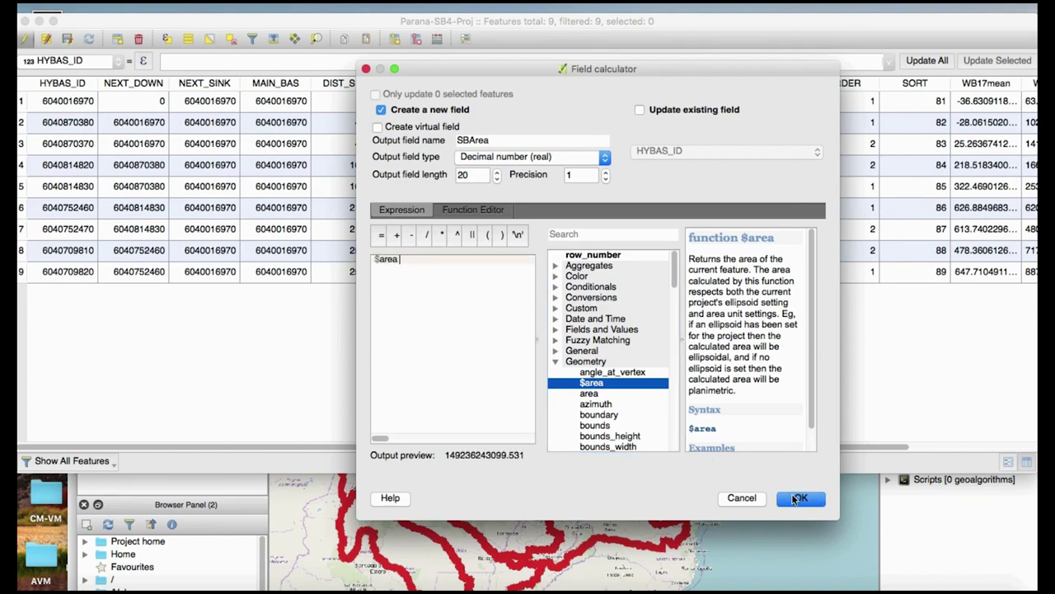
left_click(743, 497)
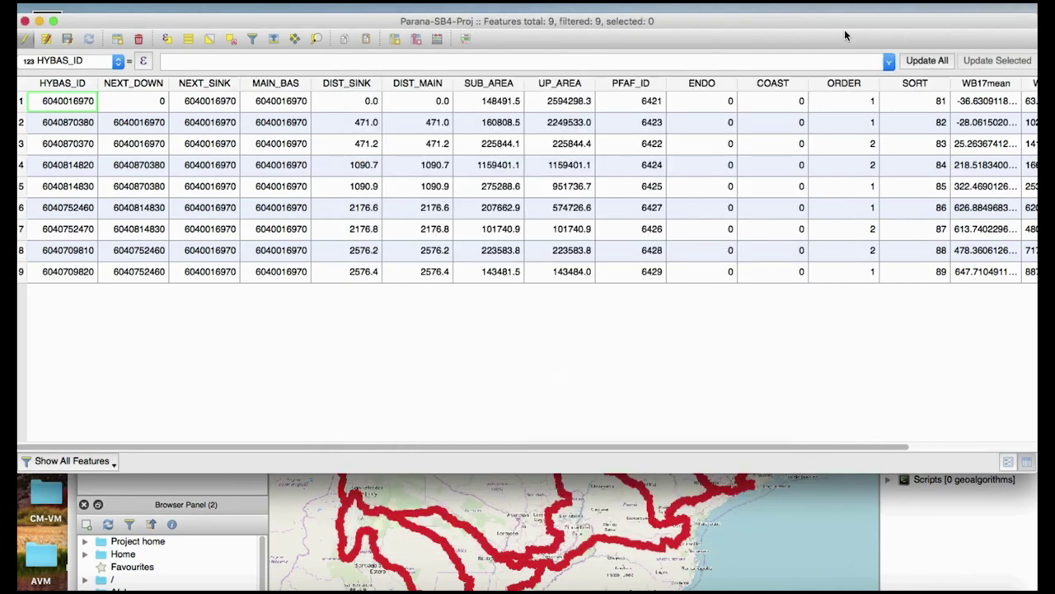
Widen the attribute table window to view the WB17mean, WB18mean and SBarea columns, and dismiss the window
left_click_drag(845, 36, 666, 41)
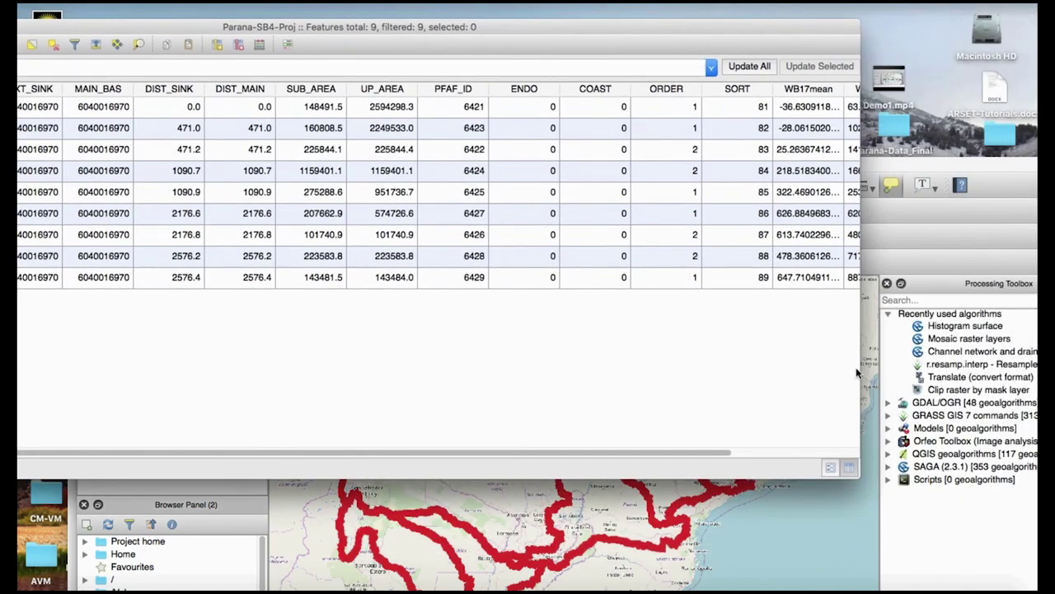
left_click_drag(859, 370, 1037, 371)
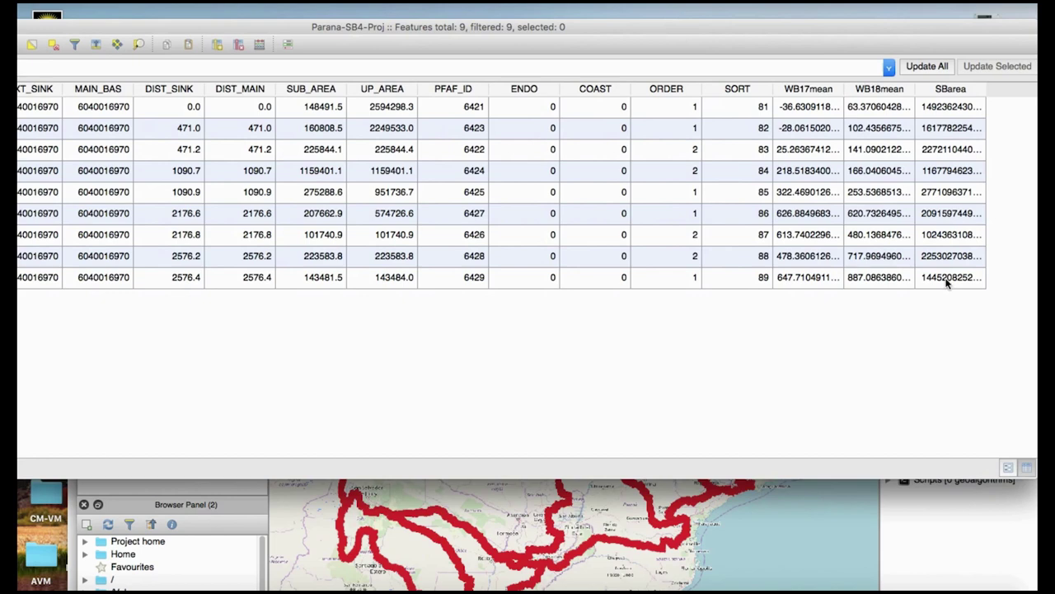
left_click_drag(289, 27, 539, 28)
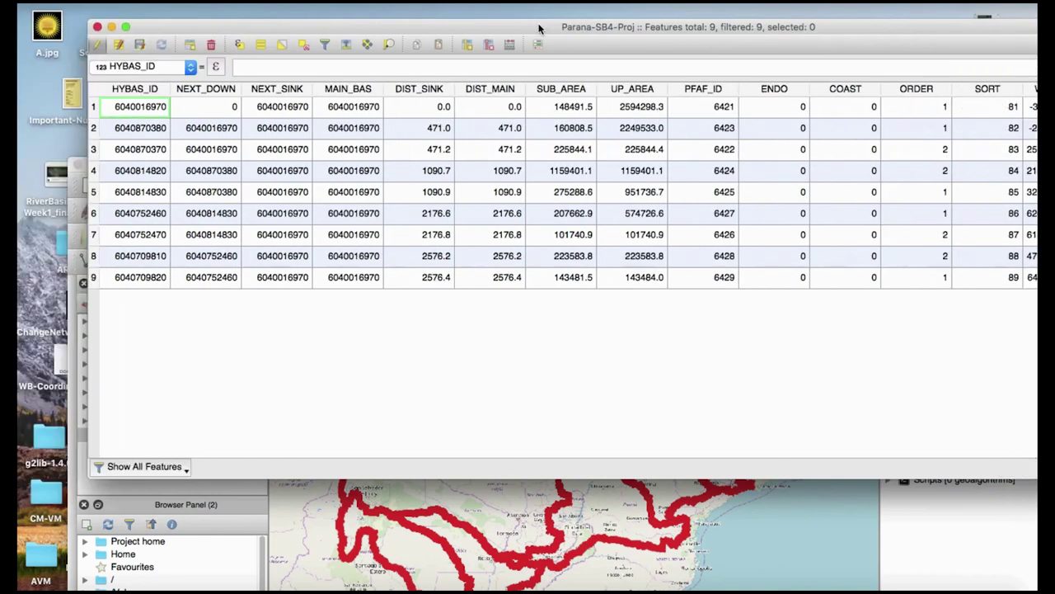
left_click(118, 28)
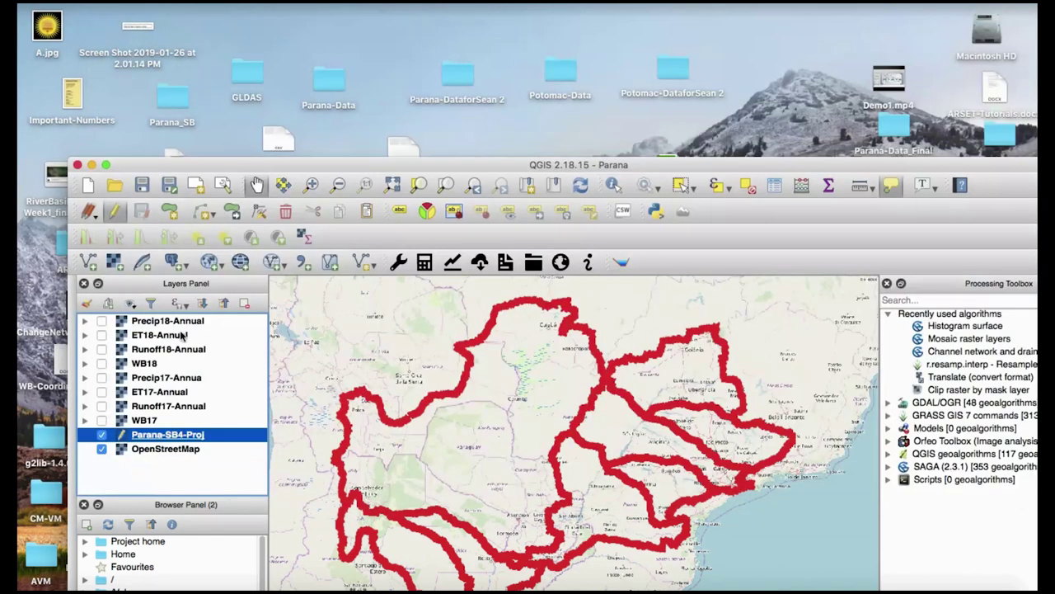
Dismiss the layer's context menu and reposition the main window so the whole sub-basin map is in view
right_click(190, 434)
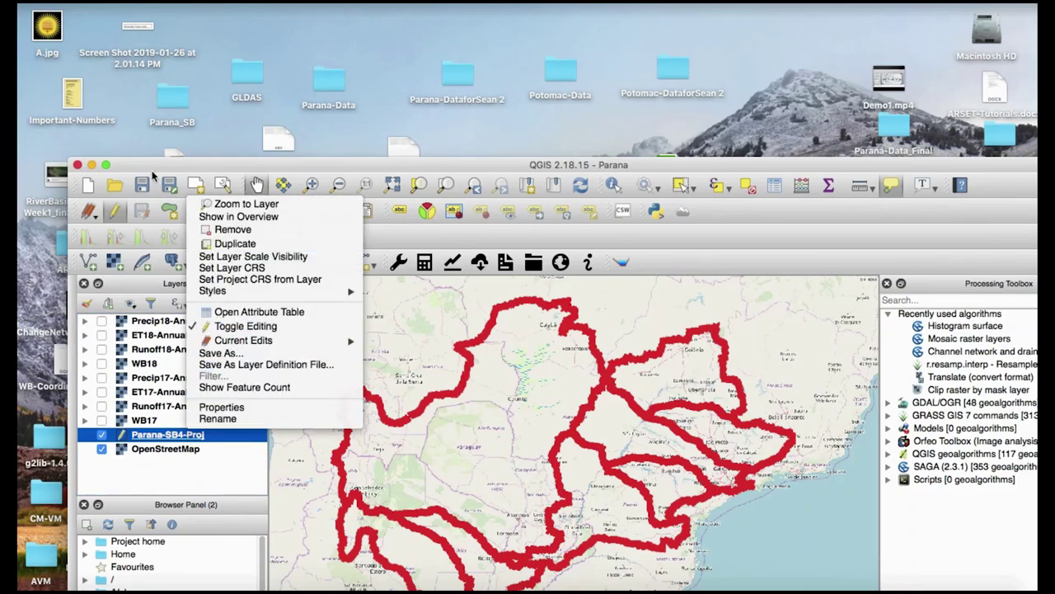
left_click(150, 165)
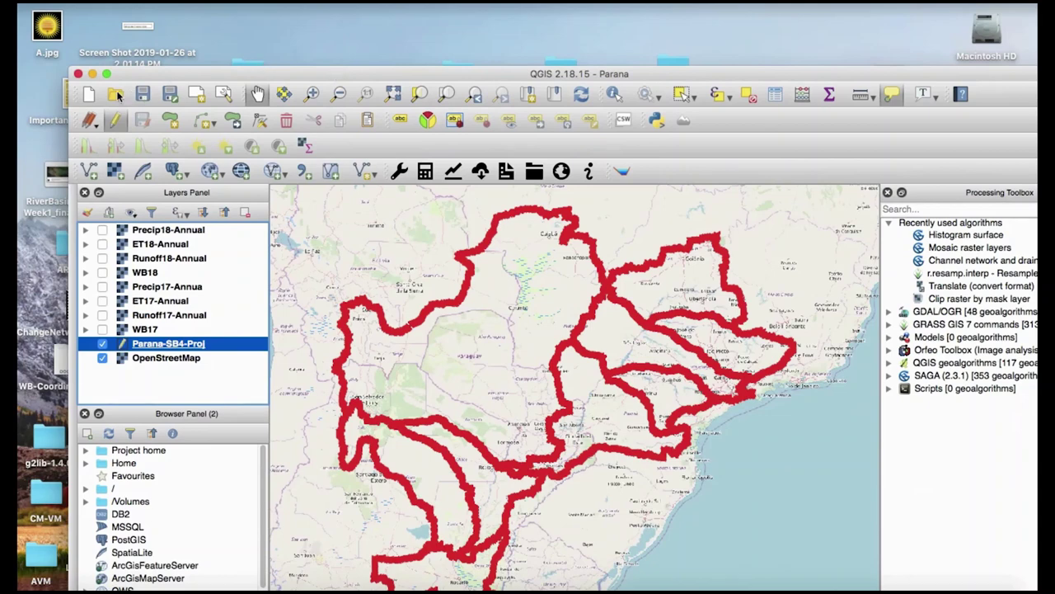
double_click(215, 73)
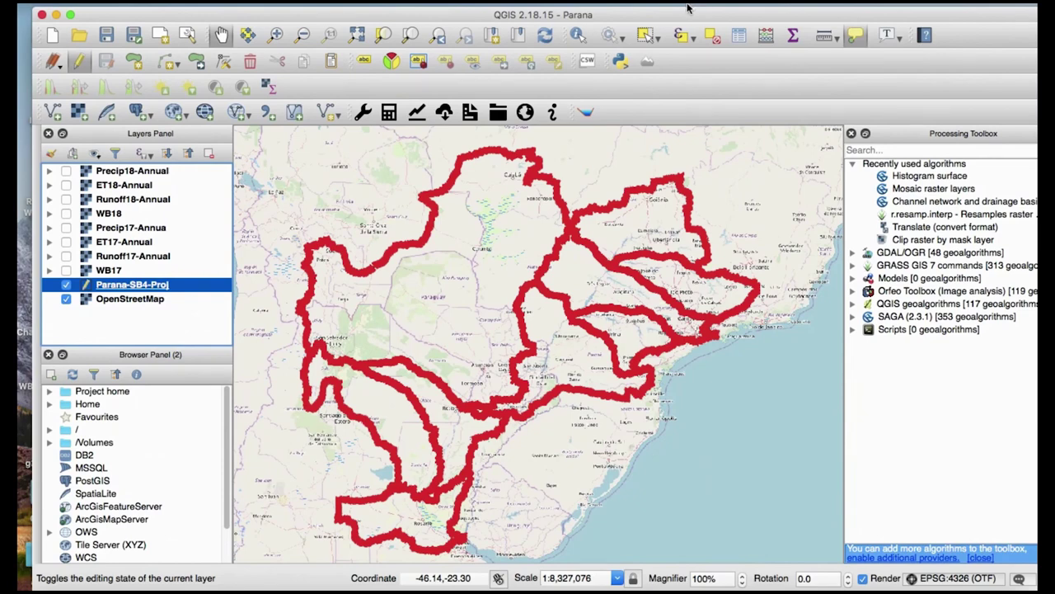
mouse_move(687, 11)
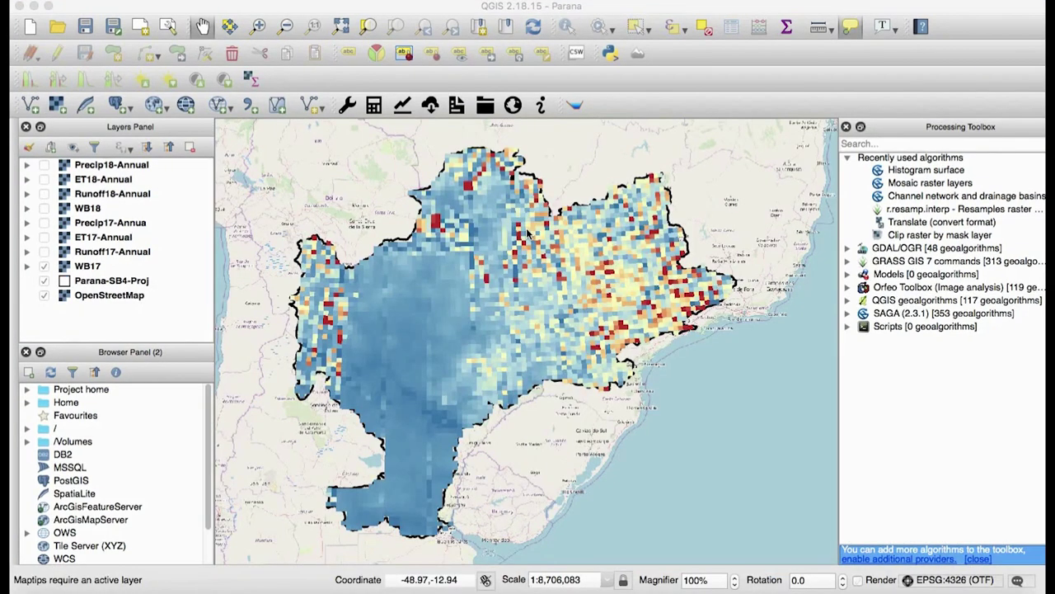
Open the recent project Potomac (Potomac.qgs)
left_click(57, 1)
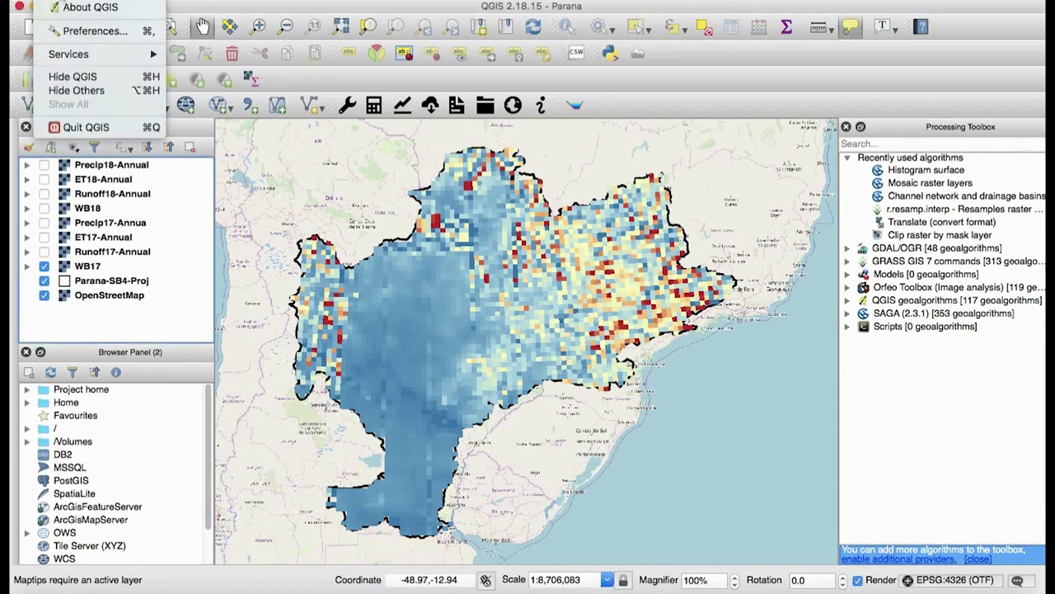
mouse_move(87, 1)
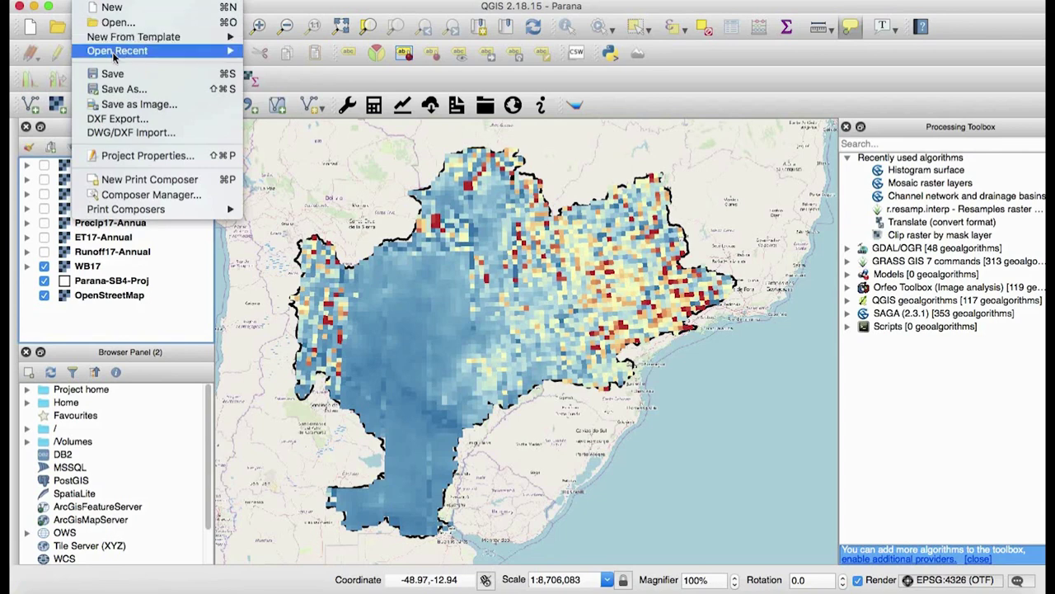
mouse_move(114, 56)
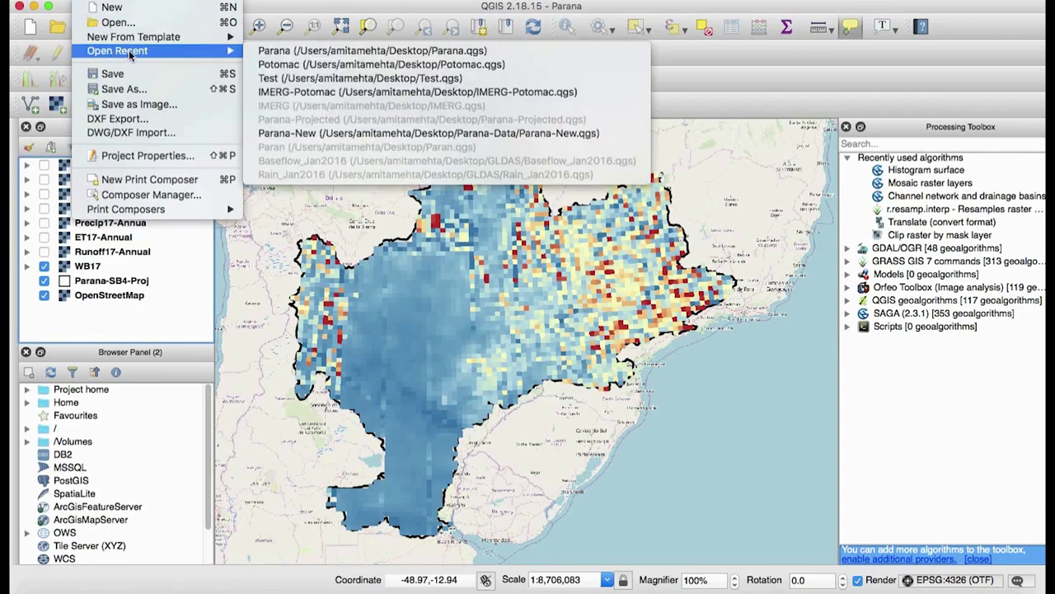
left_click(296, 64)
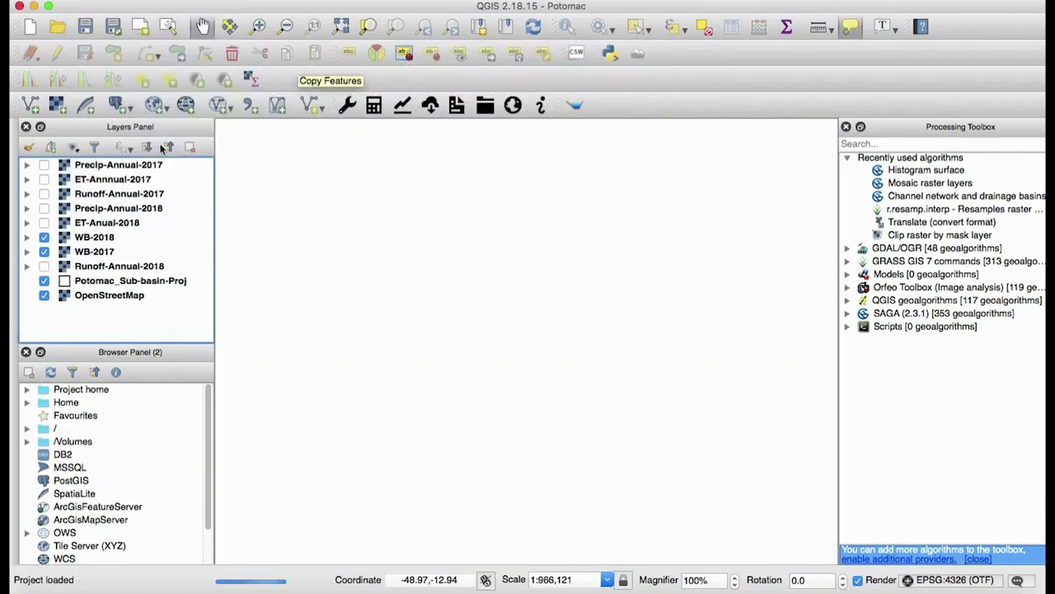
Dismiss the context menu of Precip-Annual-2017 and zoom the map to the extent of the WB-2018 layer
right_click(144, 169)
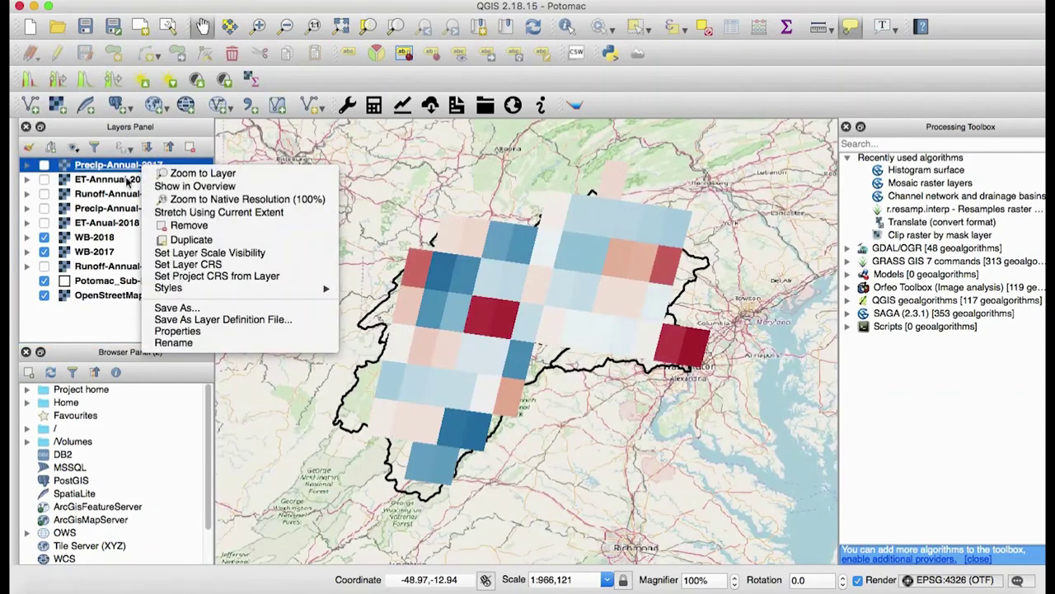
left_click(109, 317)
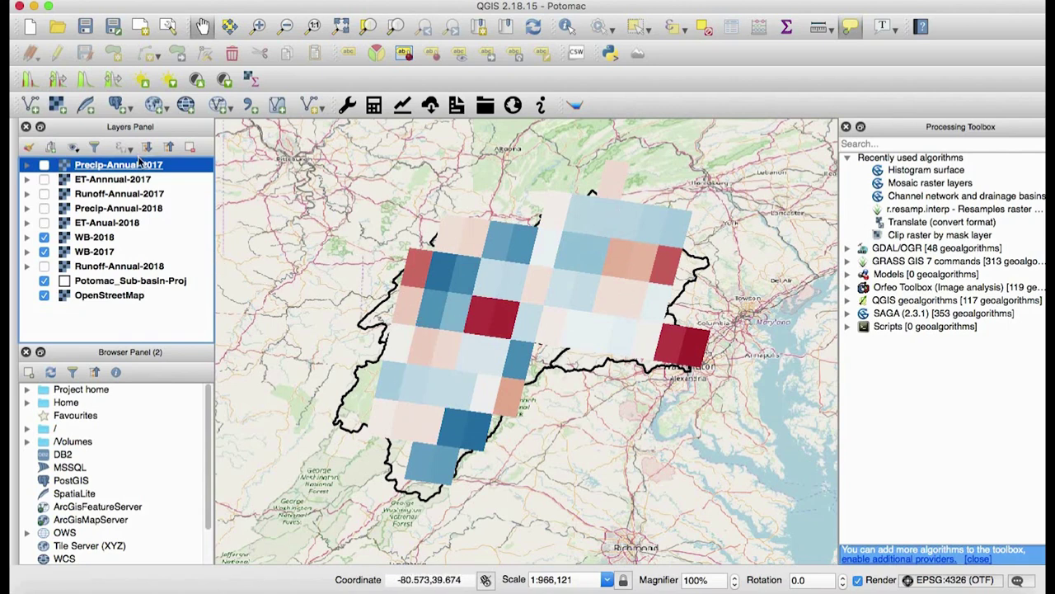
scroll(379, 455, "down", 1)
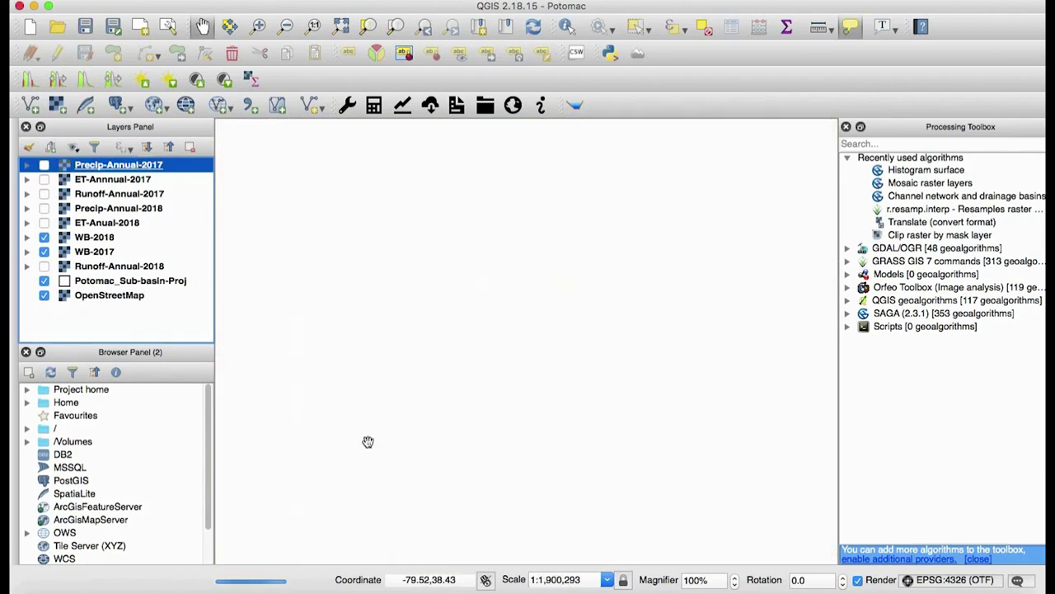
left_click(95, 238)
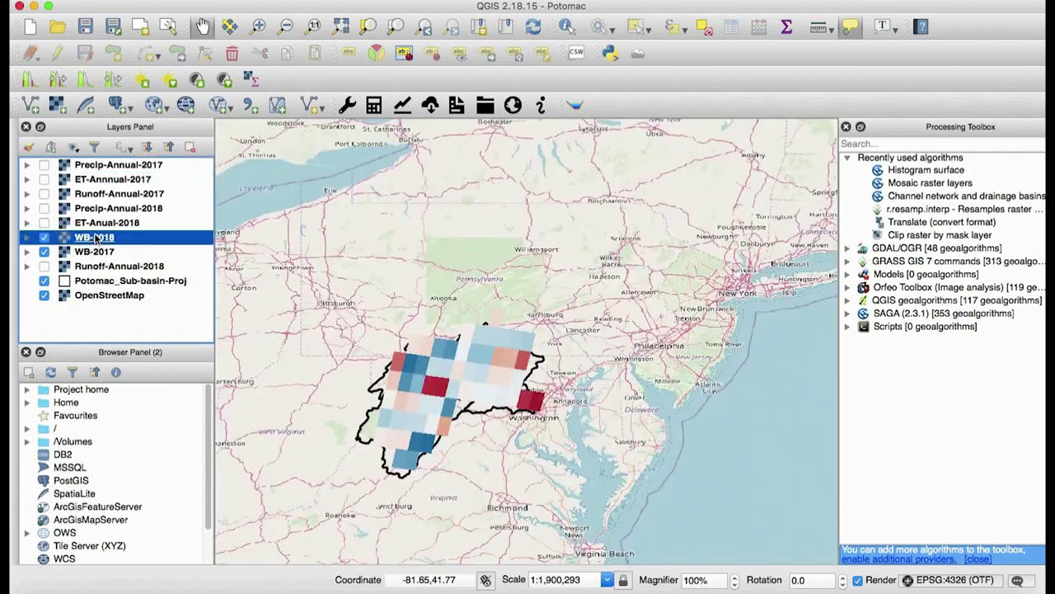
right_click(96, 237)
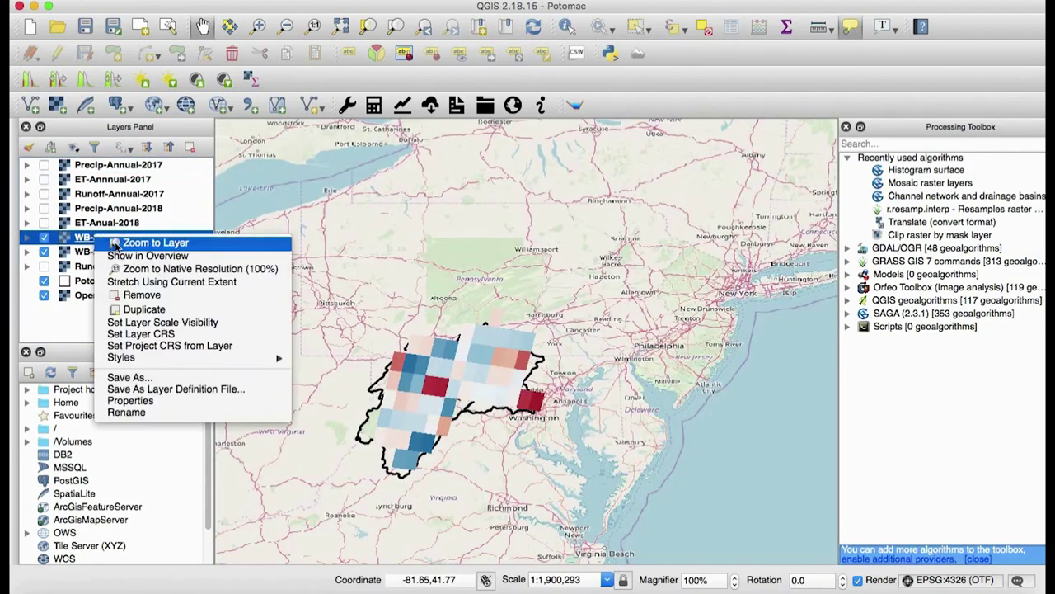
left_click(124, 244)
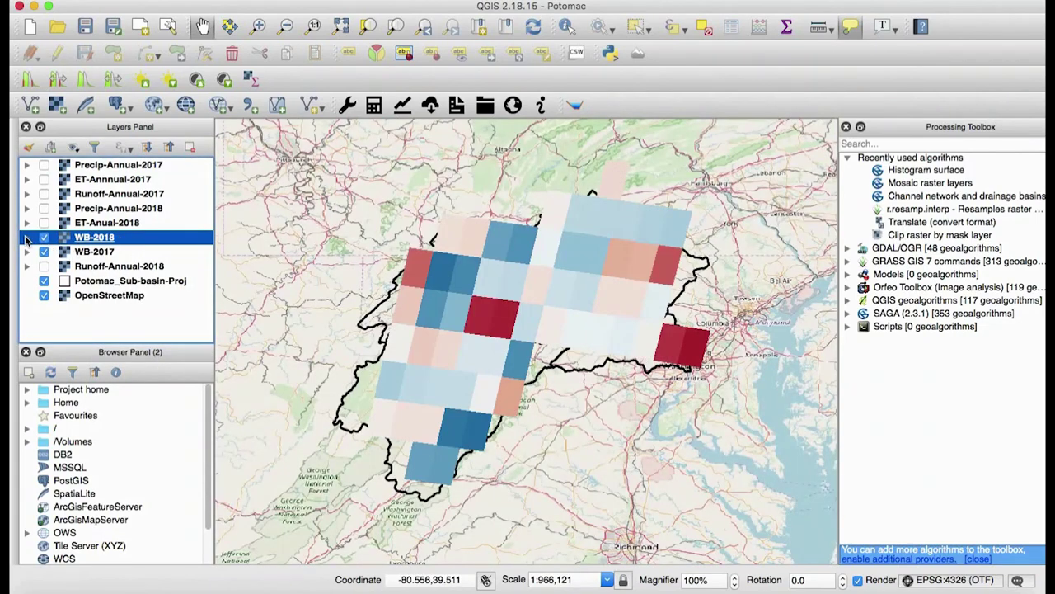
Expand the colour legends of the WB-2018 and WB-2017 layers
left_click(26, 237)
scroll(38, 303, "down", 5)
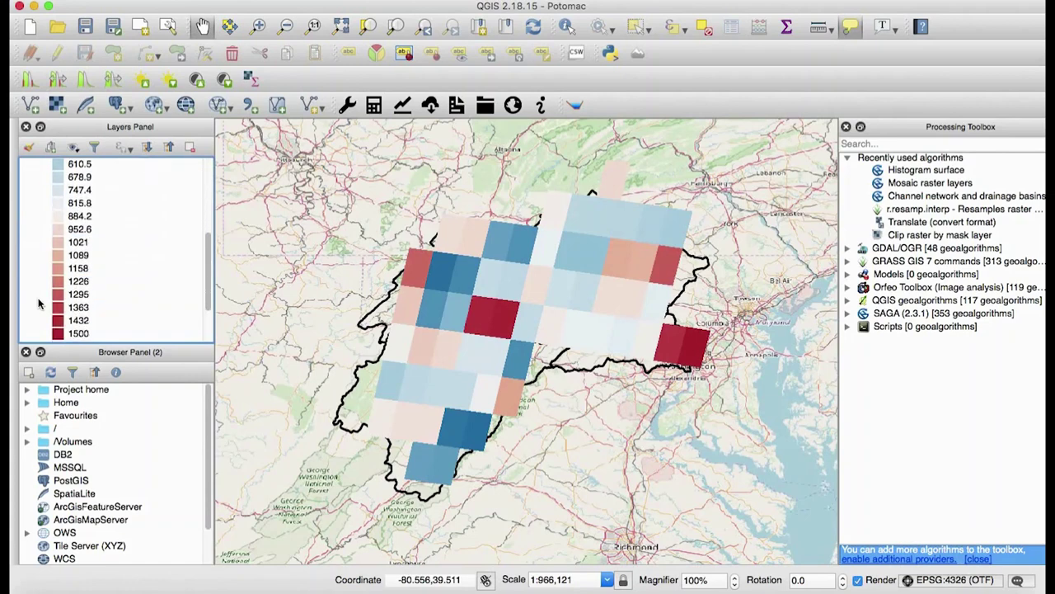
left_click(27, 282)
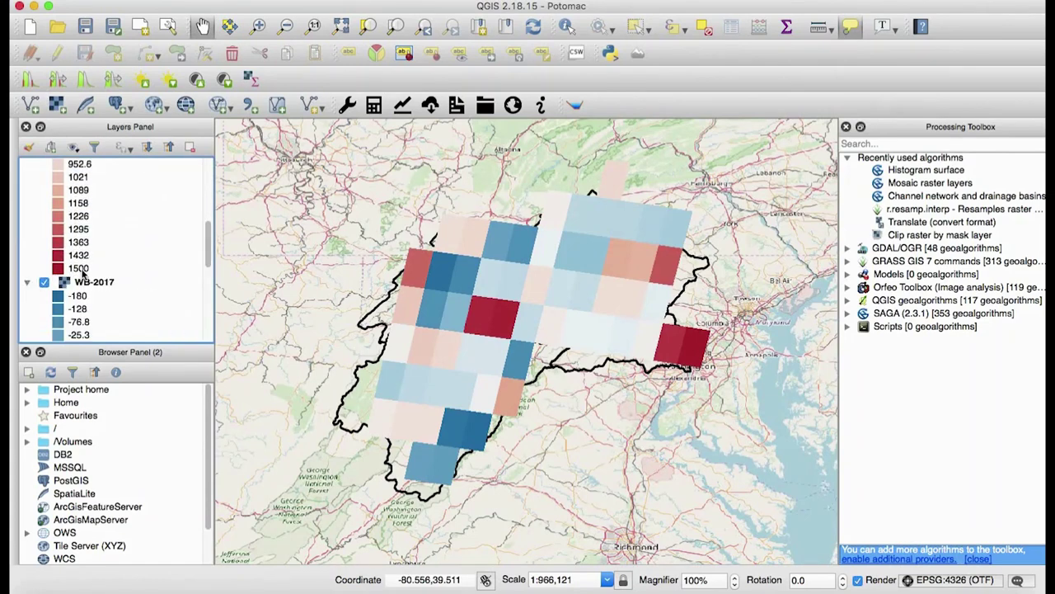
scroll(82, 276, "down", 4)
scroll(82, 274, "up", 3)
scroll(83, 273, "up", 6)
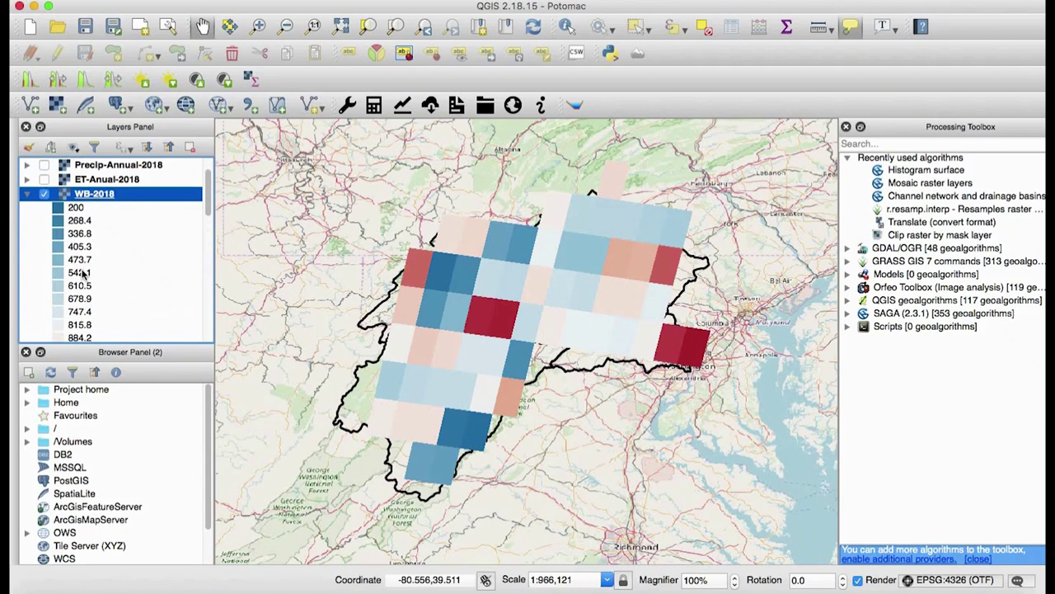
Compare the class values in the WB-2018 legend with those in the WB-2017 legend over their full ranges
scroll(83, 274, "down", 6)
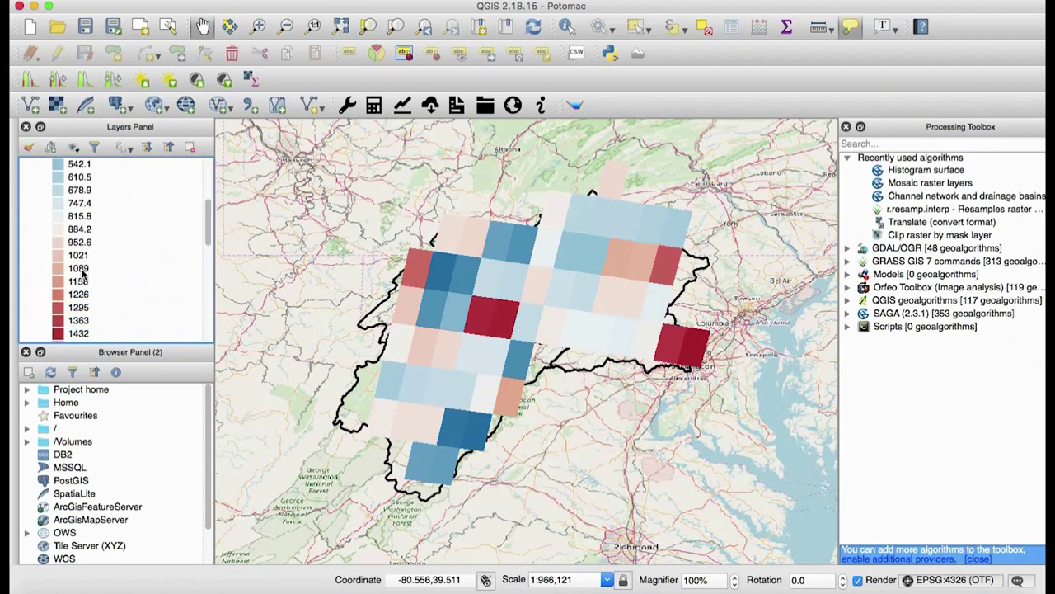
scroll(82, 275, "up", 1)
scroll(84, 274, "down", 2)
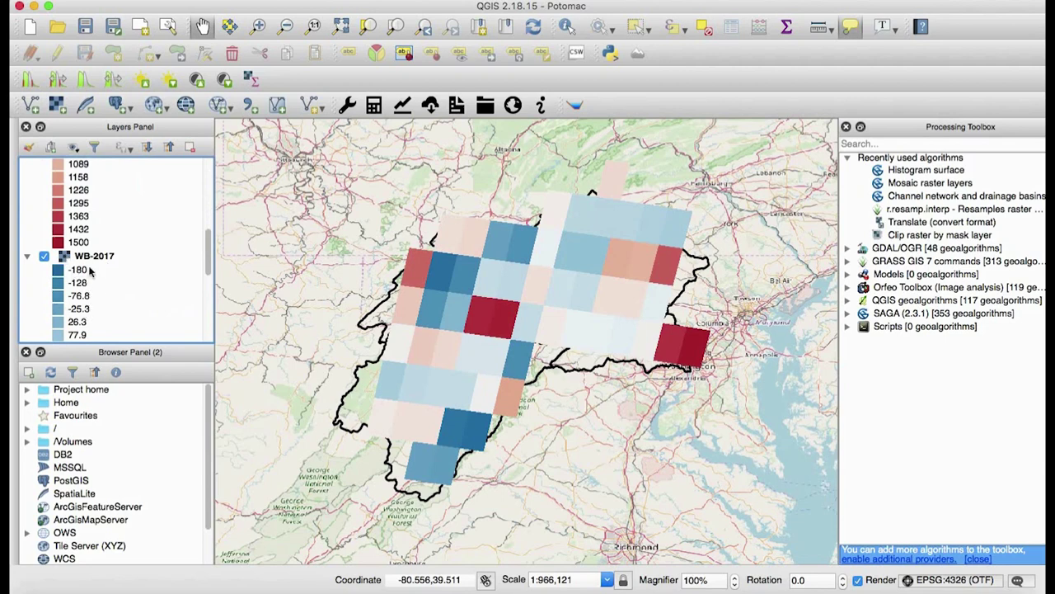
scroll(98, 285, "down", 2)
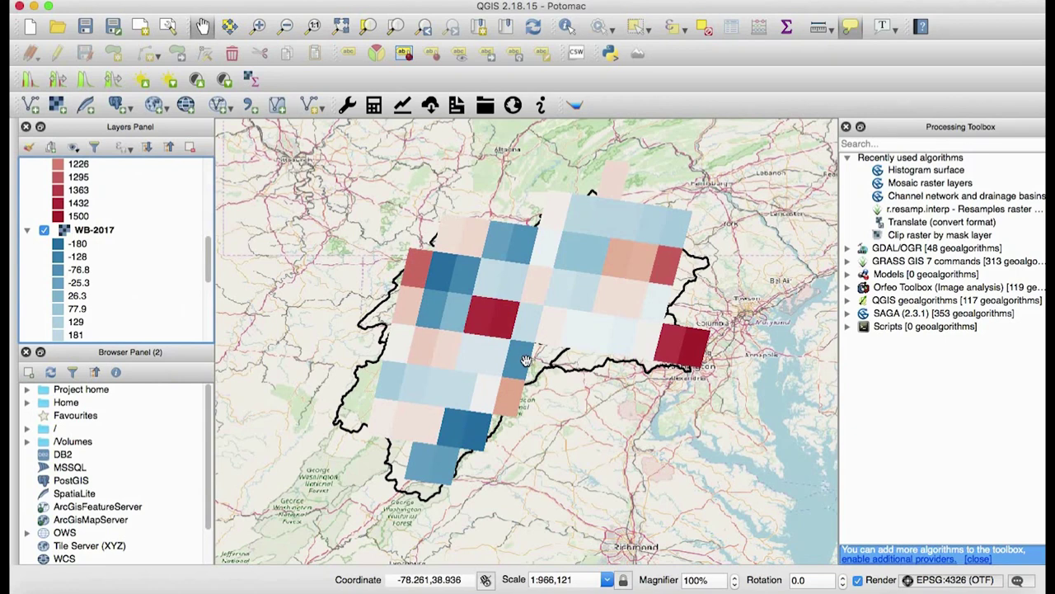
scroll(91, 221, "up", 3)
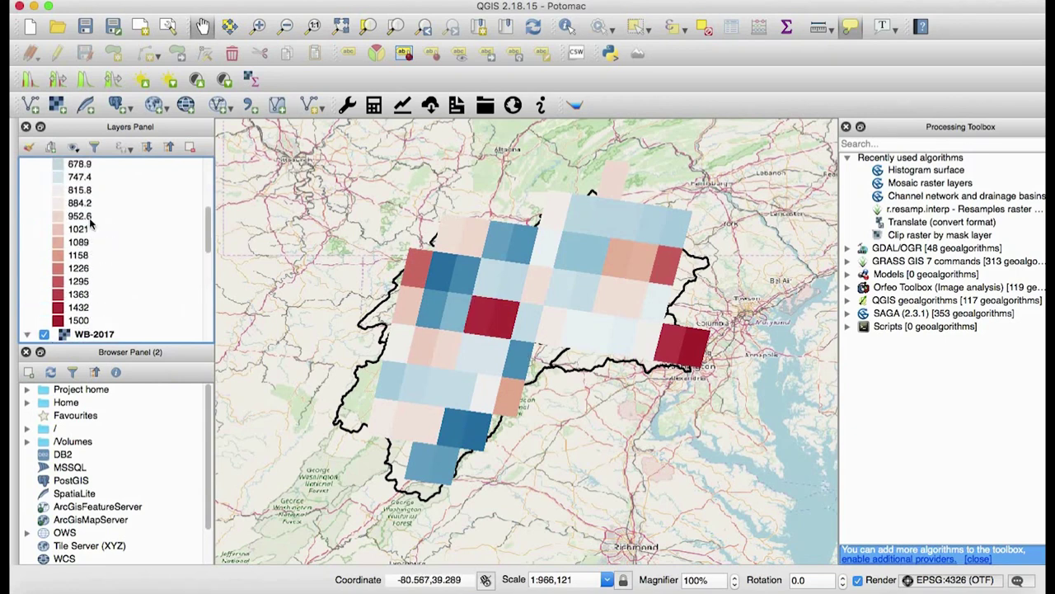
scroll(91, 221, "up", 5)
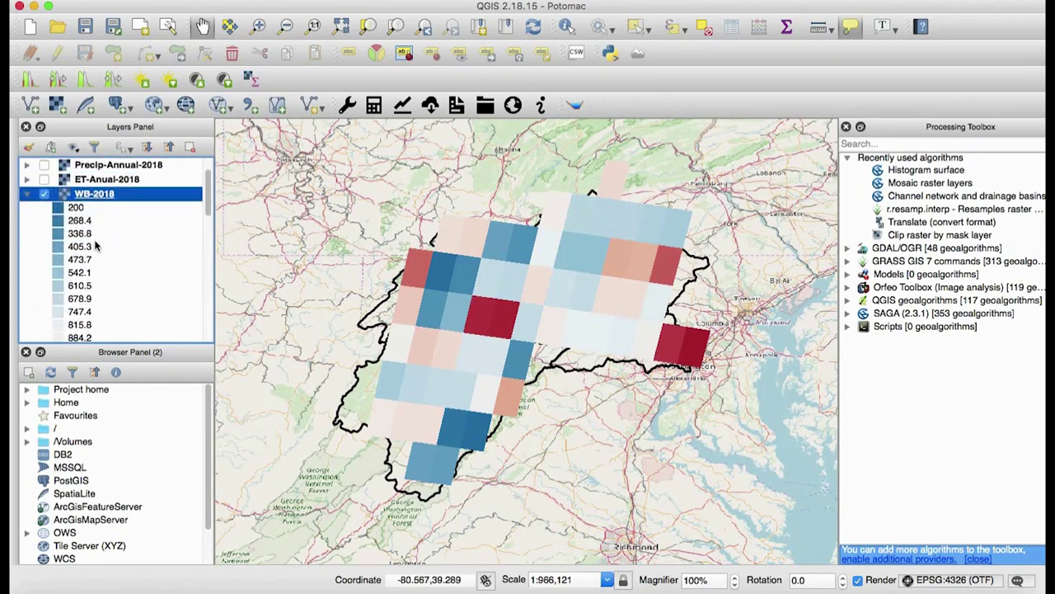
scroll(95, 245, "down", 3)
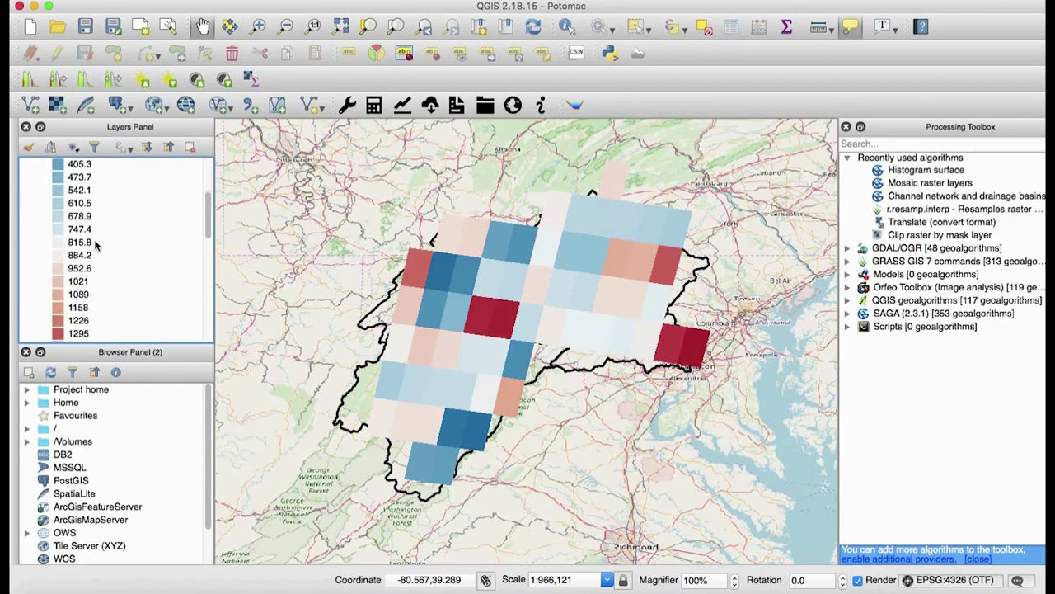
scroll(95, 244, "up", 5)
scroll(95, 245, "down", 8)
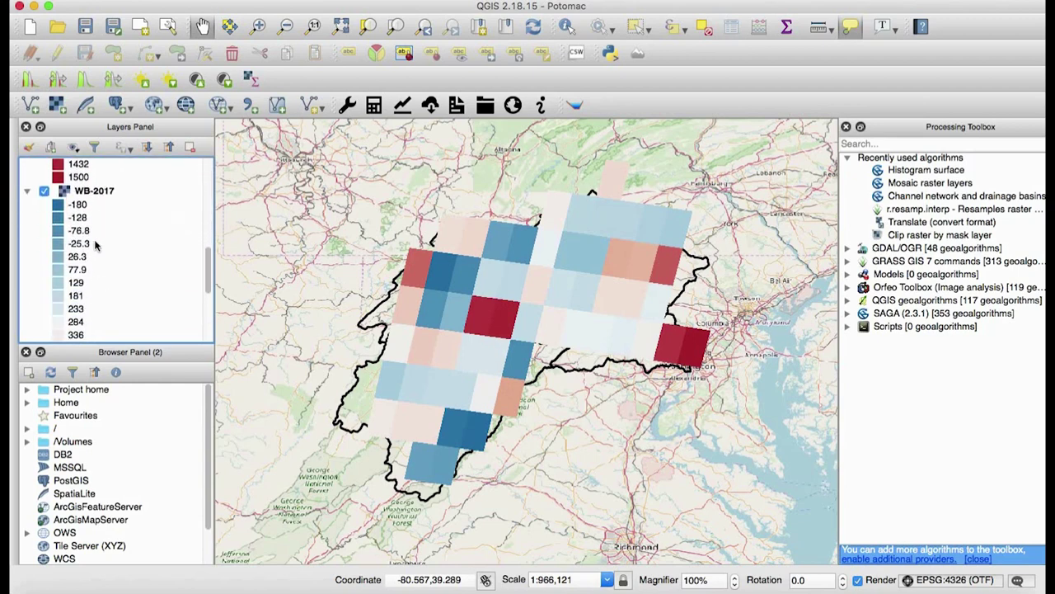
scroll(95, 245, "down", 6)
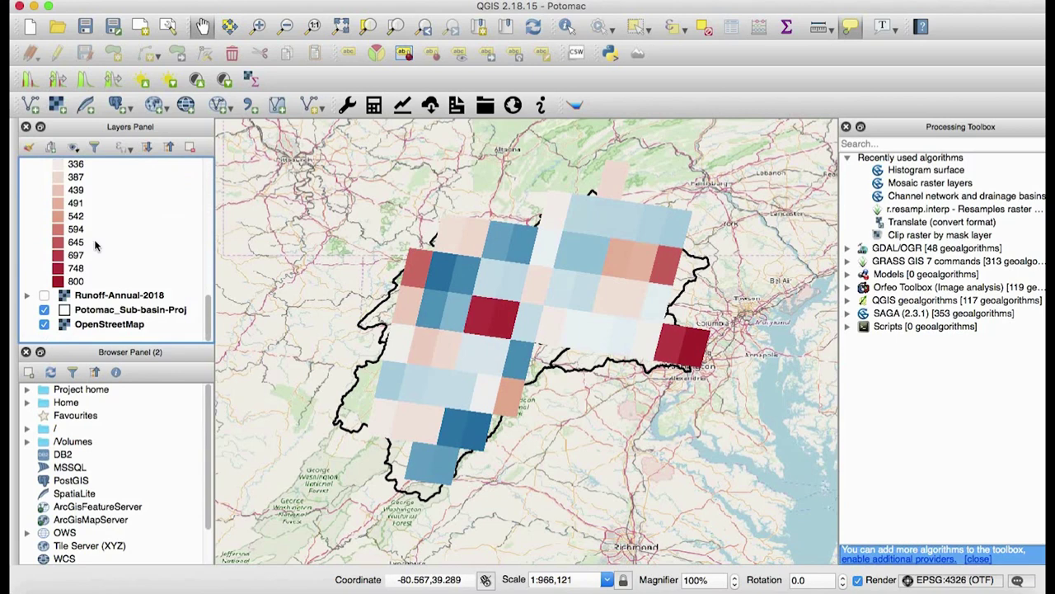
scroll(94, 239, "up", 7)
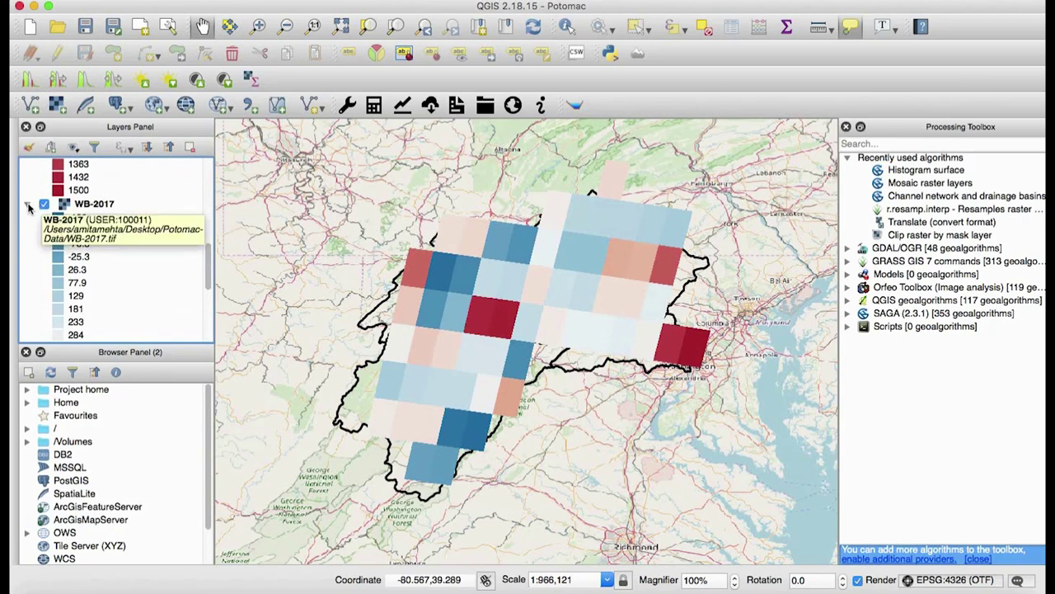
Collapse the legends of the WB-2017 and WB-2018 layers so the full layer list fits
left_click(28, 205)
left_click(27, 283)
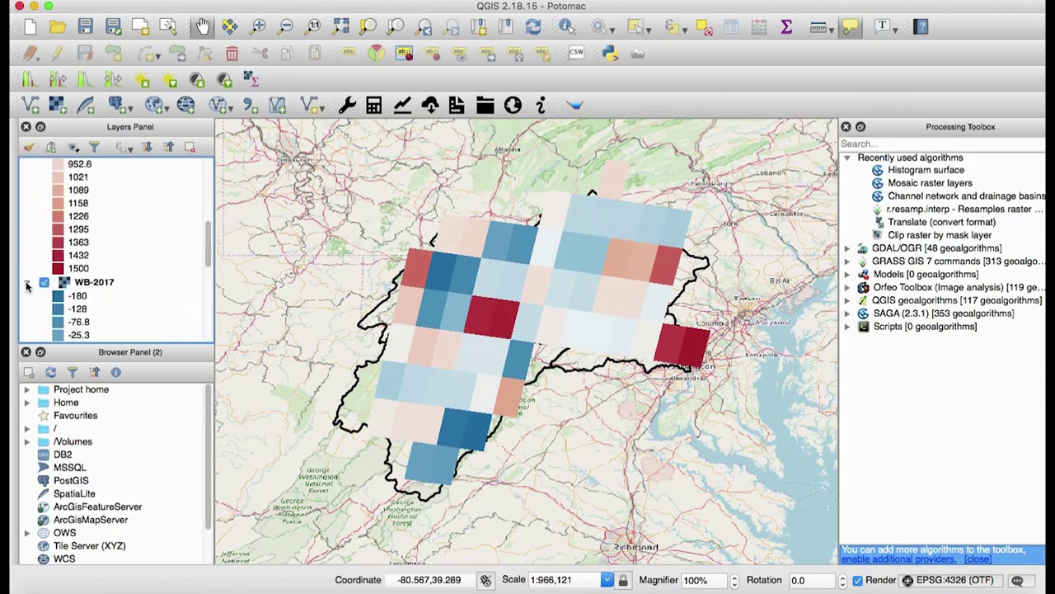
scroll(60, 202, "up", 5)
scroll(59, 202, "up", 5)
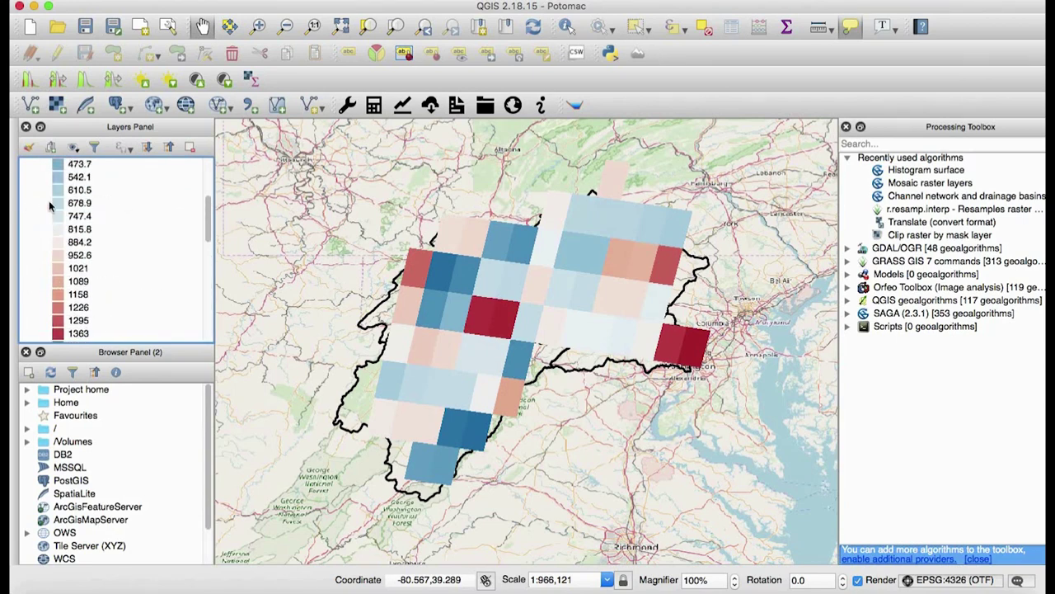
left_click(29, 195)
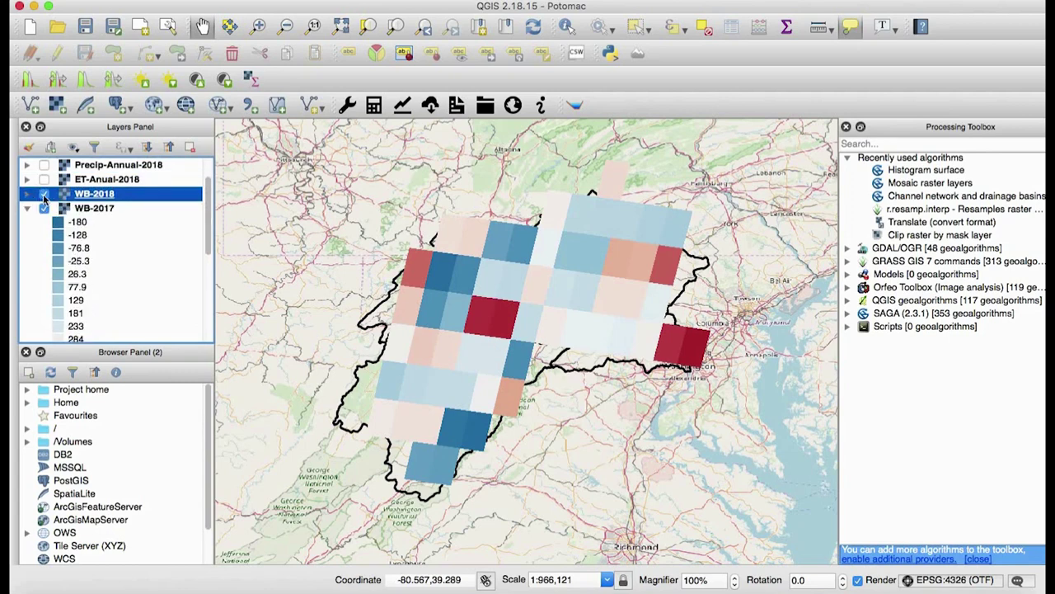
left_click(28, 208)
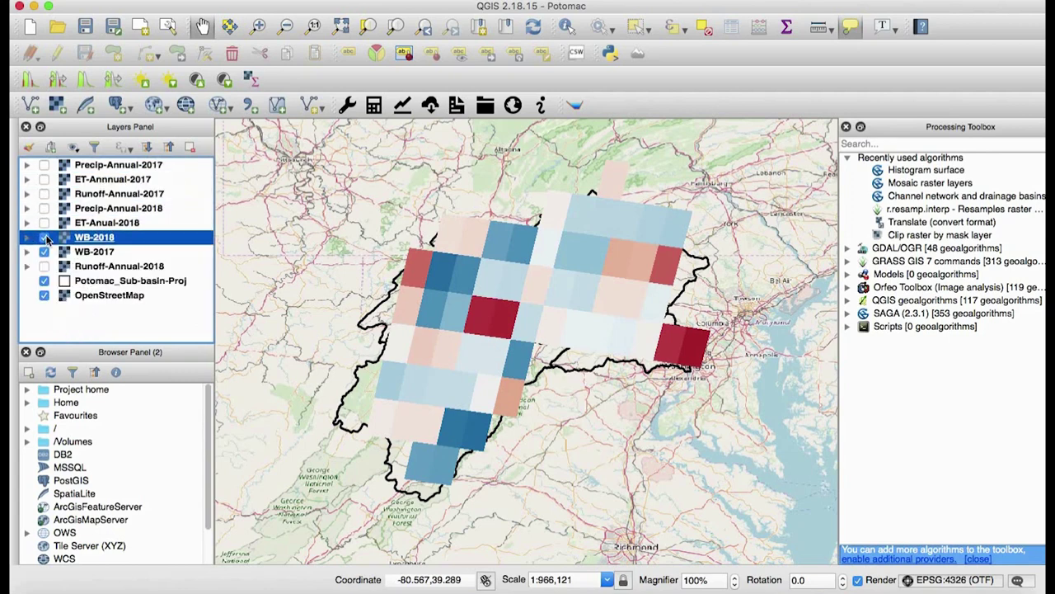
Toggle the visibility of WB-2018 off and on to compare it with WB-2017 on the map, leaving it visible
left_click(44, 237)
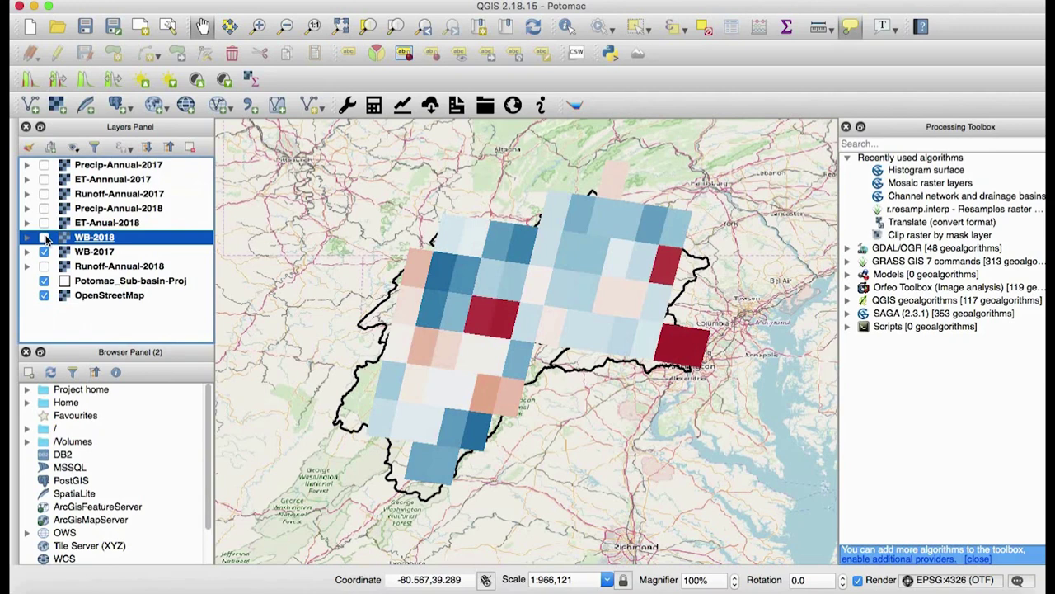
left_click(45, 237)
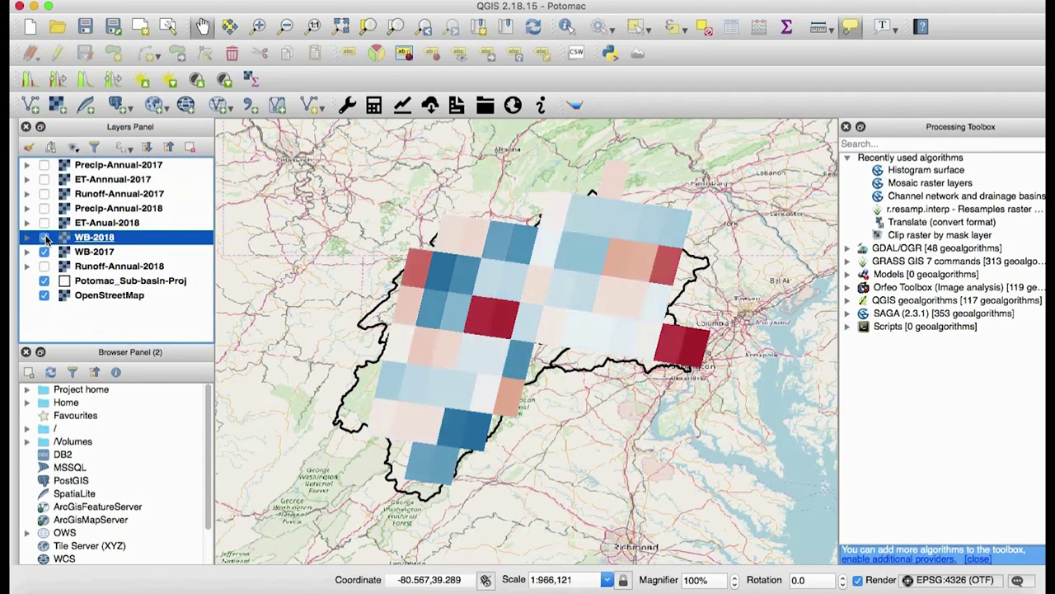
left_click(44, 237)
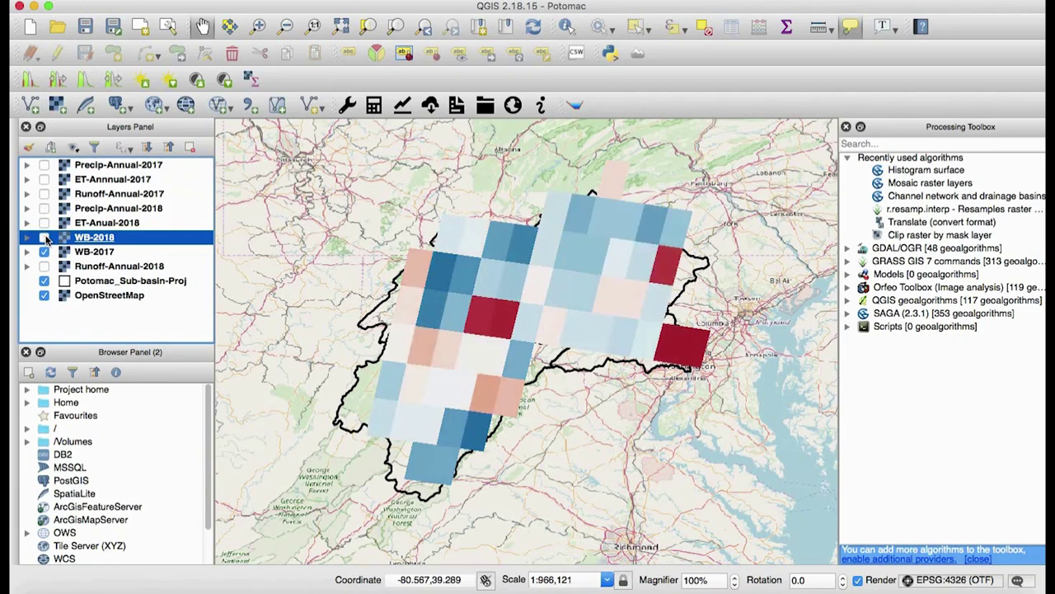
left_click(45, 238)
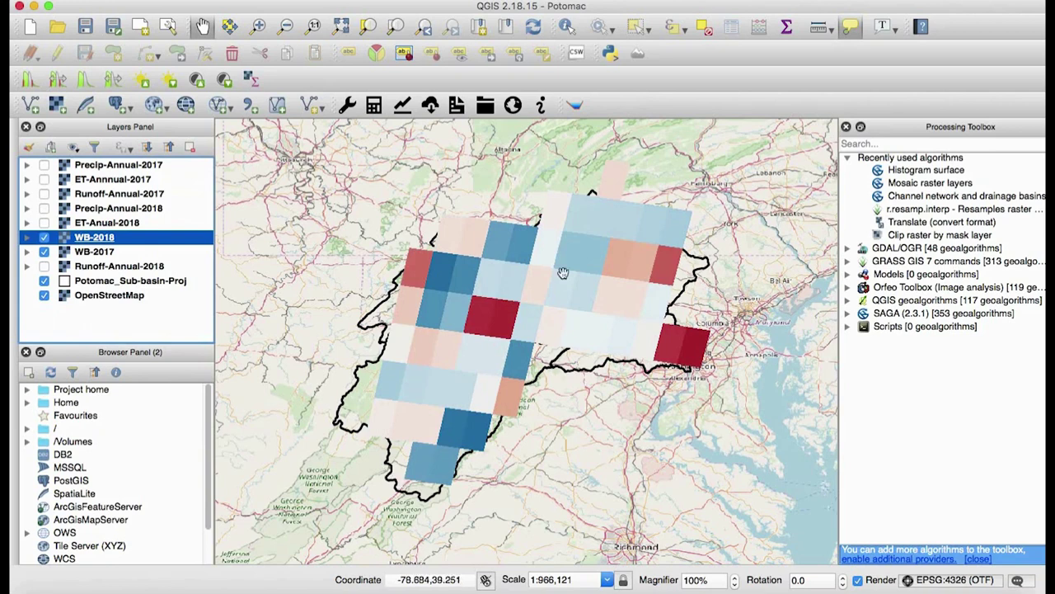
Expand the WB-2018 legend, make the Precip-Annual-2017 layer visible and expand its legend to review the precipitation classes
left_click(26, 238)
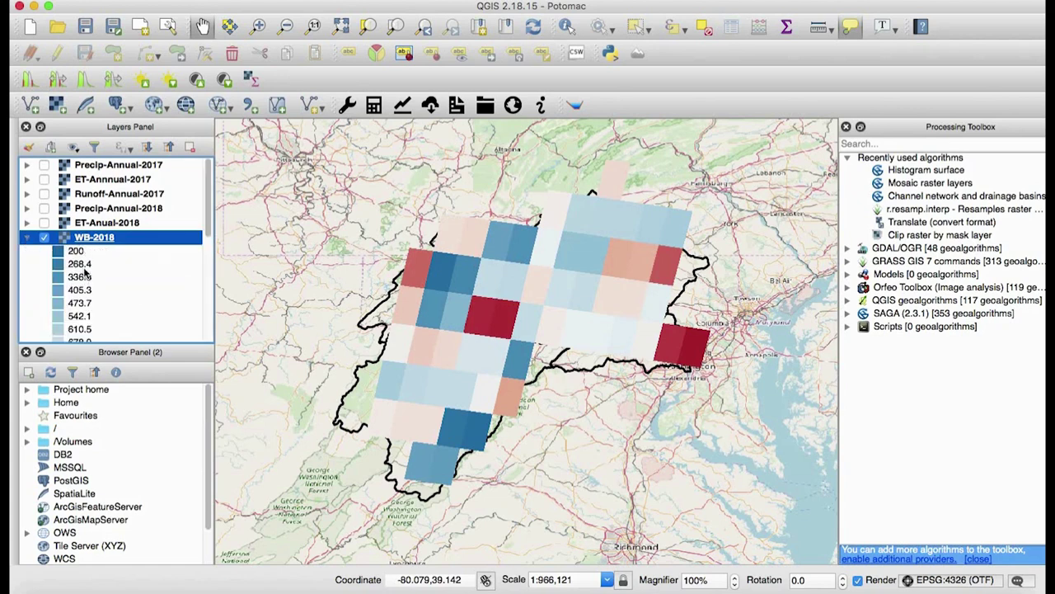
left_click(44, 166)
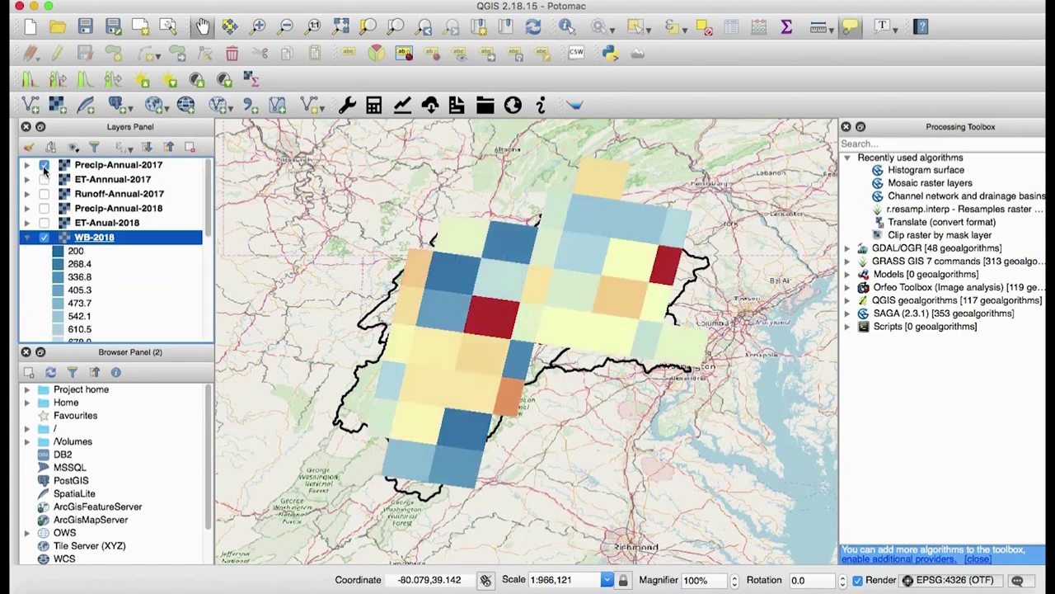
left_click(26, 164)
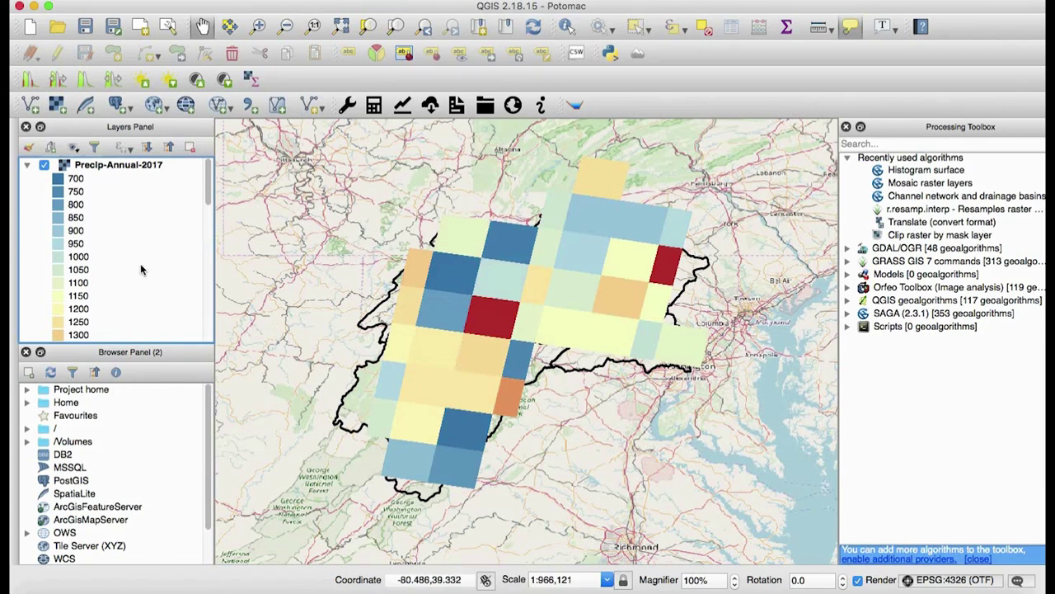
scroll(140, 269, "down", 1)
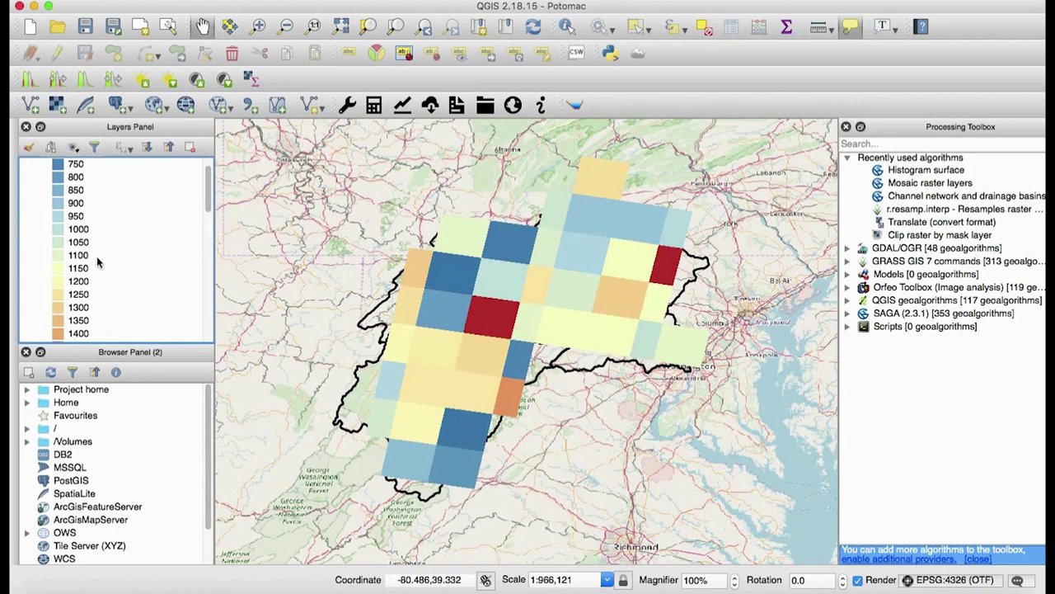
left_click_drag(206, 192, 199, 355)
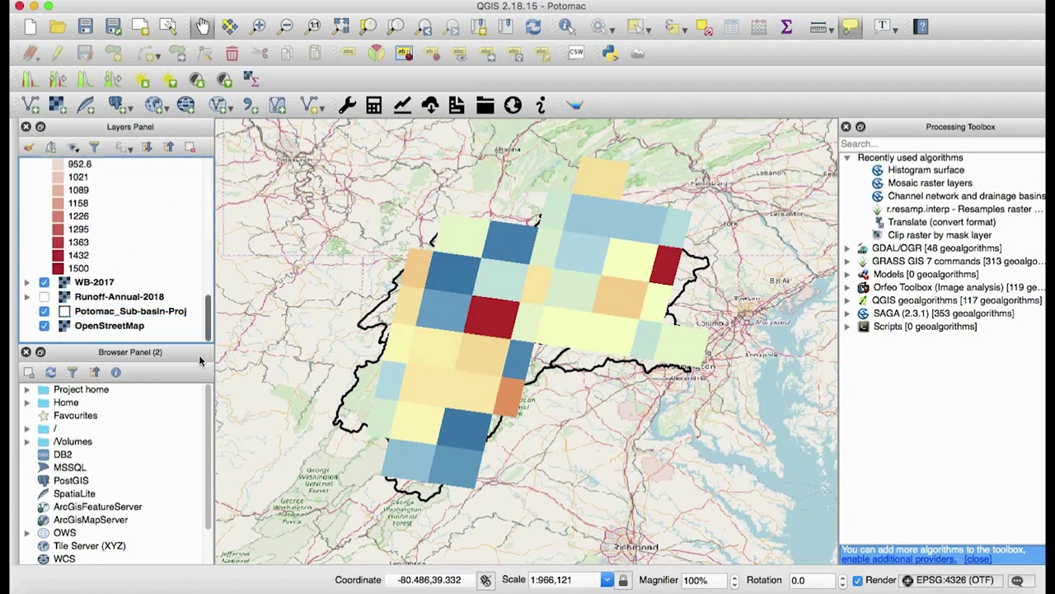
Open the attribute table of the Potomac_Sub-basin-Proj layer
left_click(137, 298)
left_click(136, 311)
right_click(133, 307)
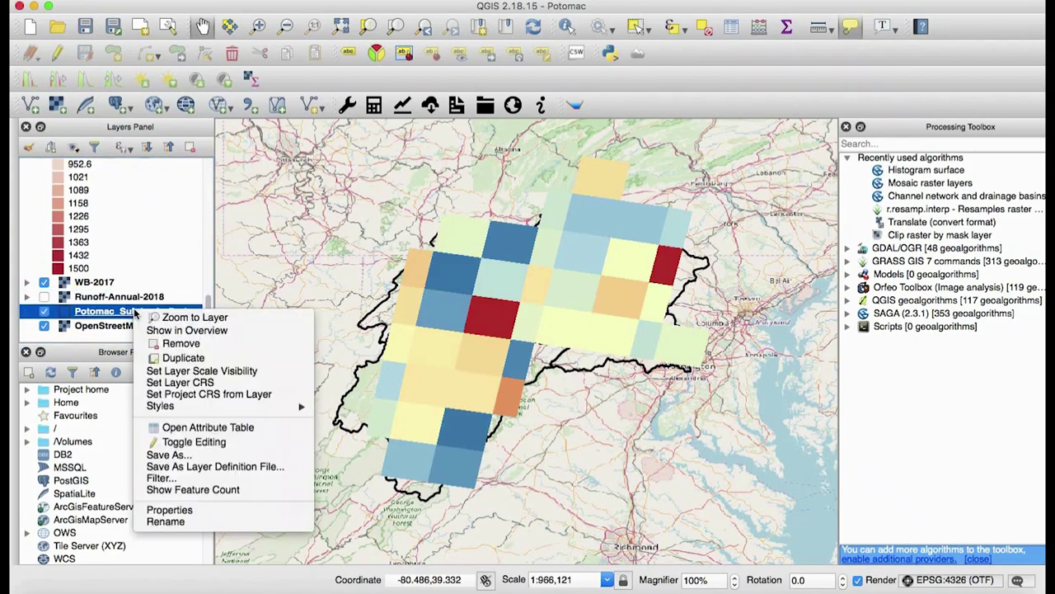
left_click(174, 428)
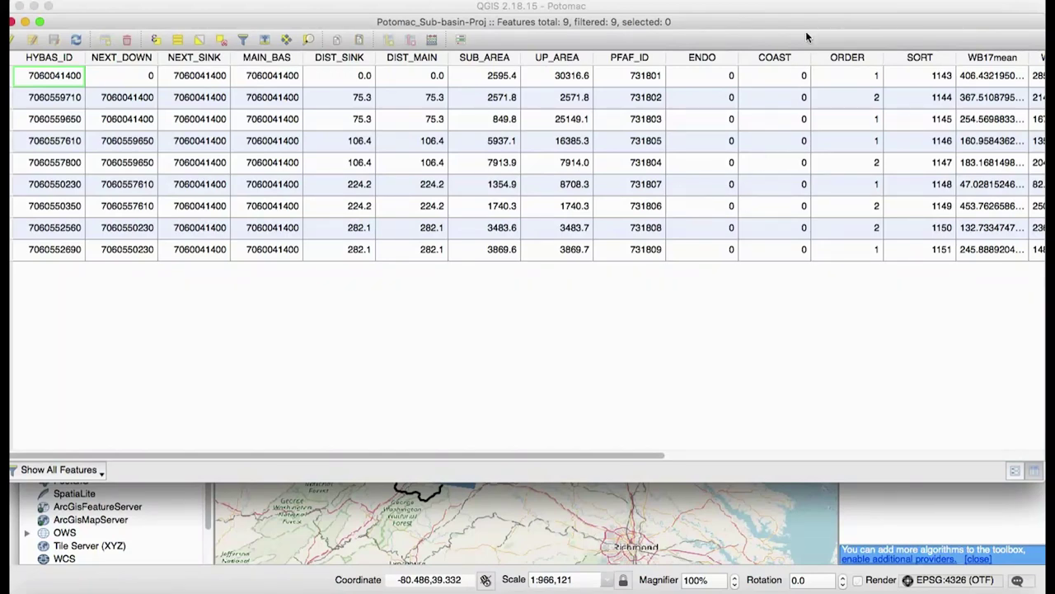
Move and widen the attribute table window until the WB17 and WB18 statistics and the BasinArea column can be reviewed together
left_click_drag(748, 23, 614, 28)
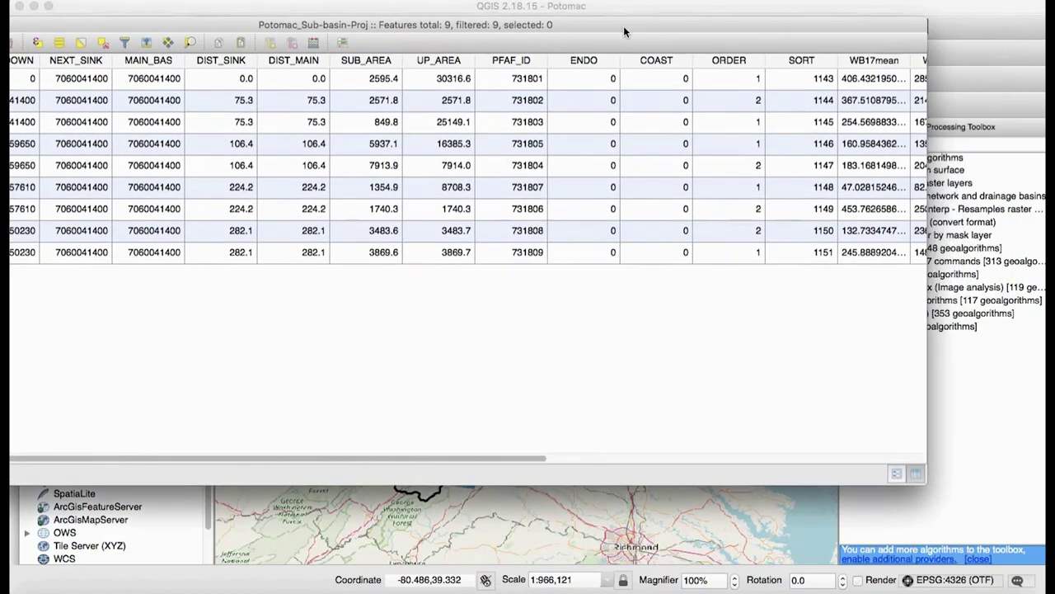
left_click_drag(911, 370, 1043, 371)
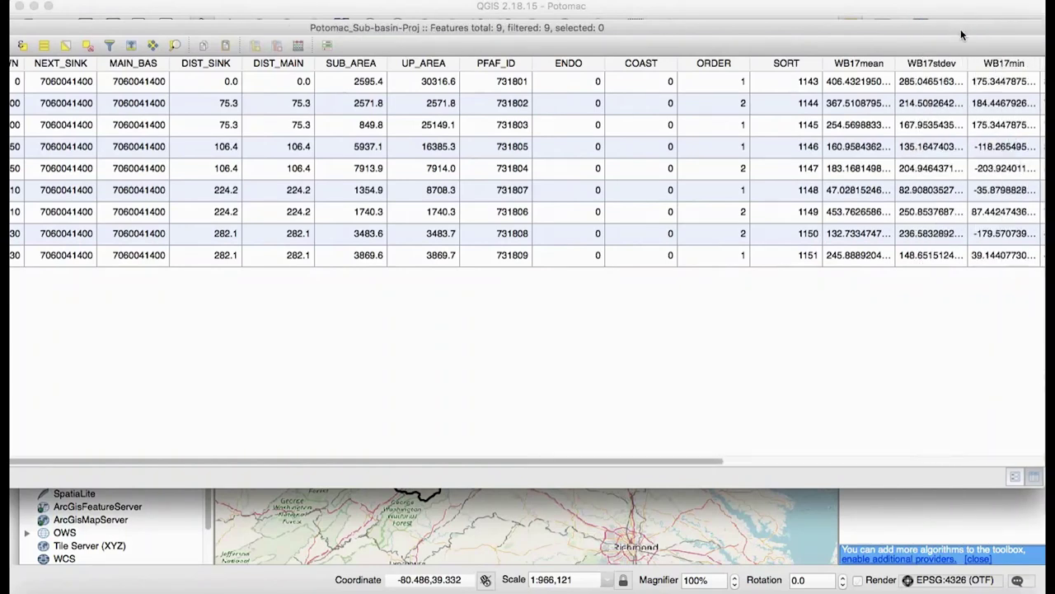
left_click_drag(963, 34, 865, 48)
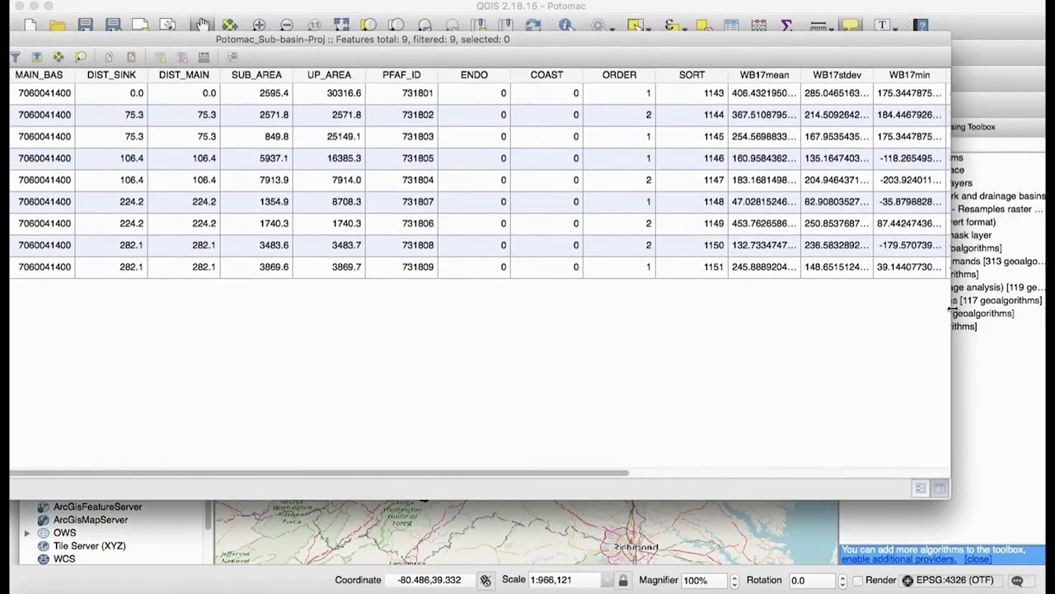
left_click_drag(954, 308, 1044, 307)
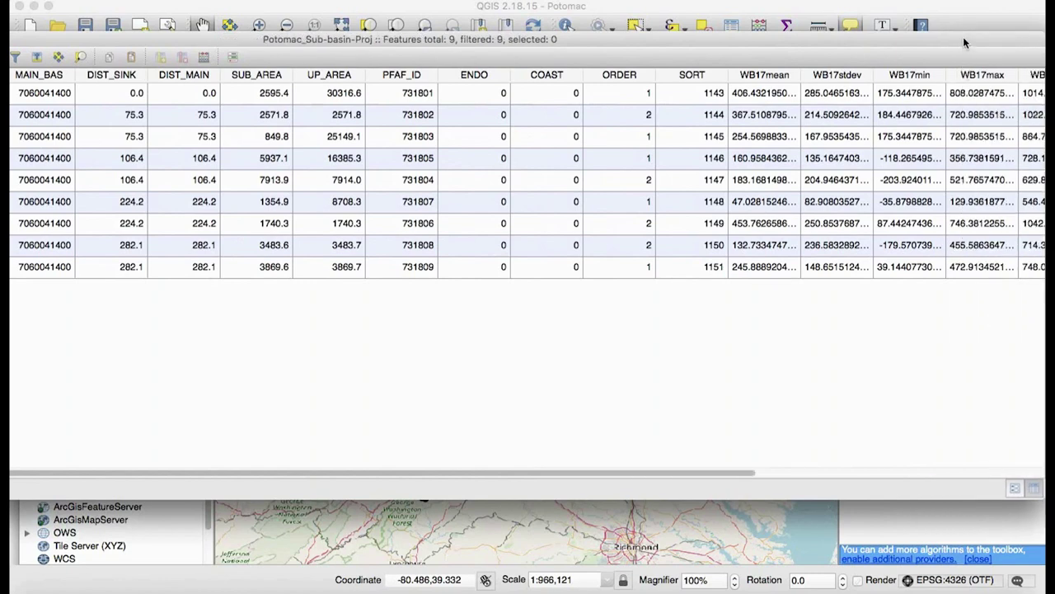
left_click_drag(963, 37, 873, 52)
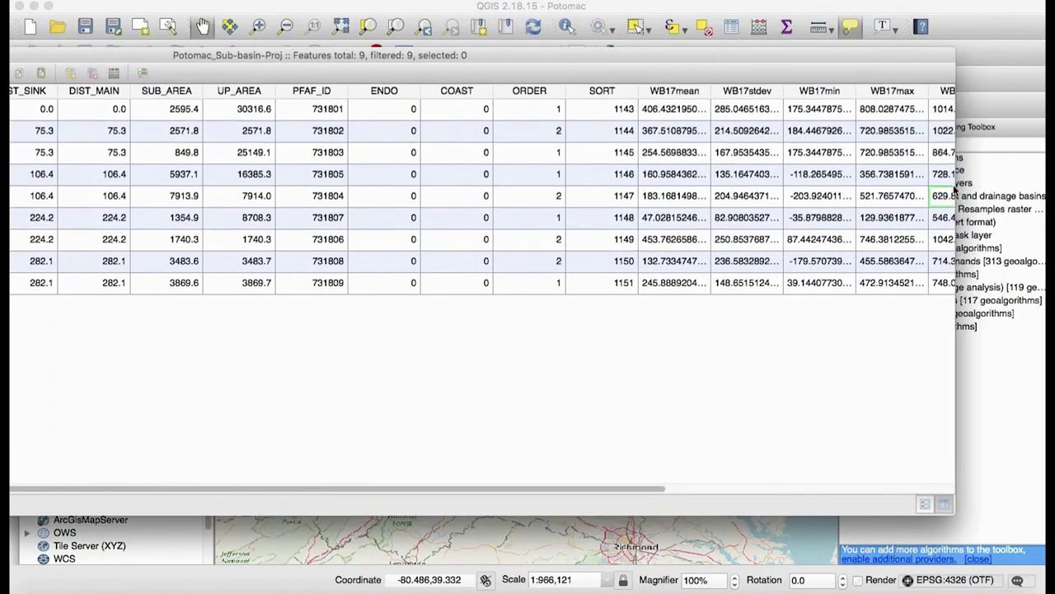
left_click_drag(955, 321, 1043, 320)
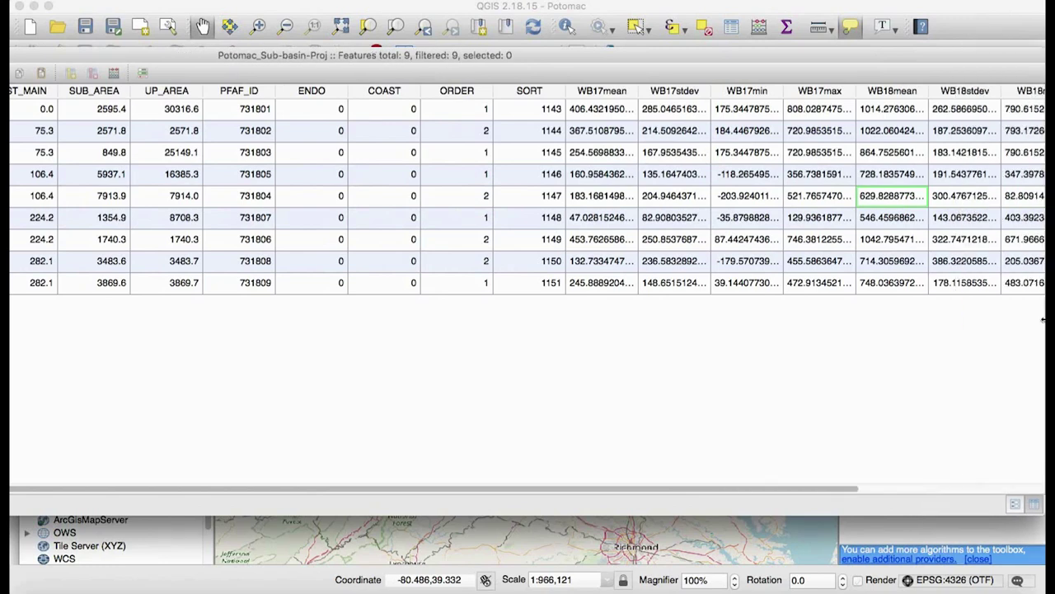
left_click_drag(945, 54, 813, 70)
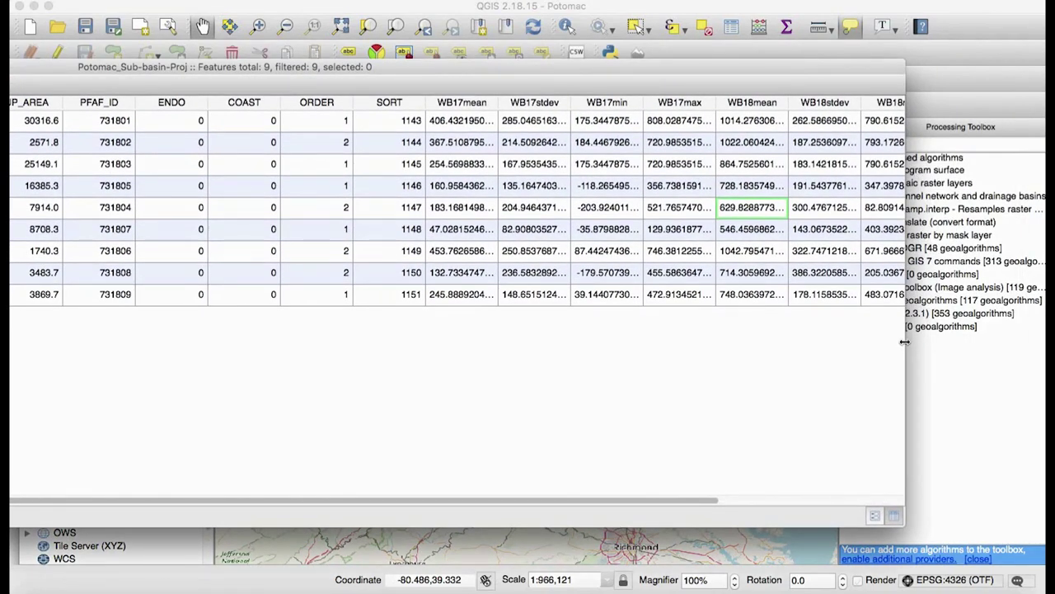
left_click_drag(903, 344, 1044, 342)
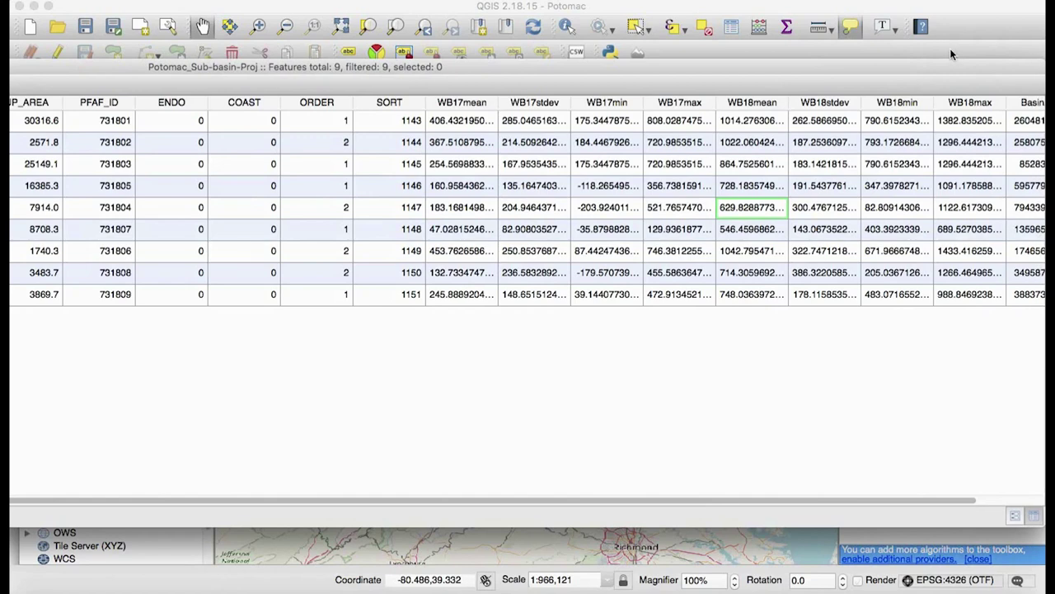
double_click(954, 75)
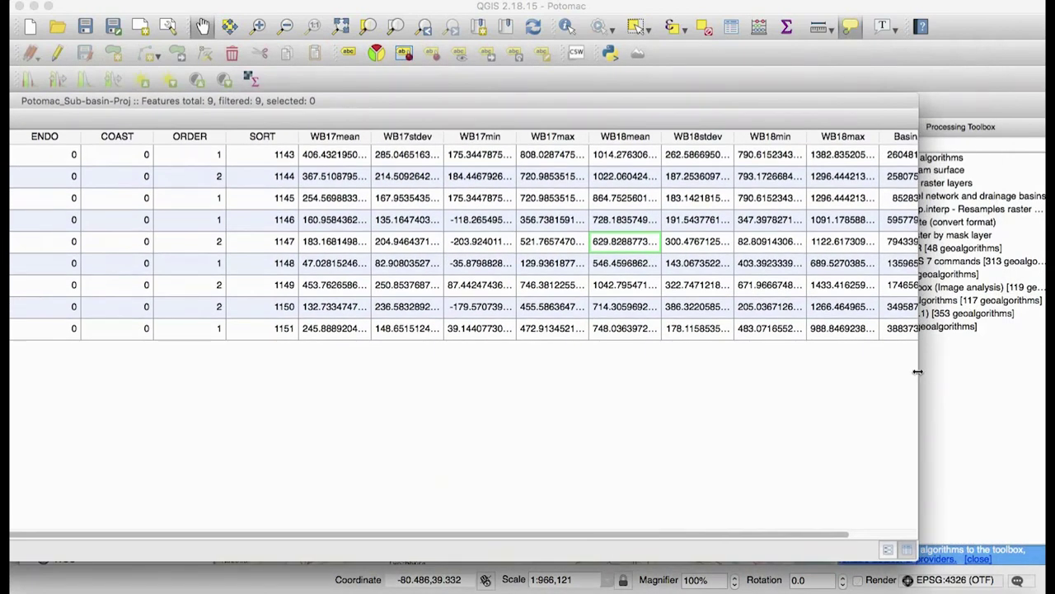
left_click_drag(920, 371, 1022, 370)
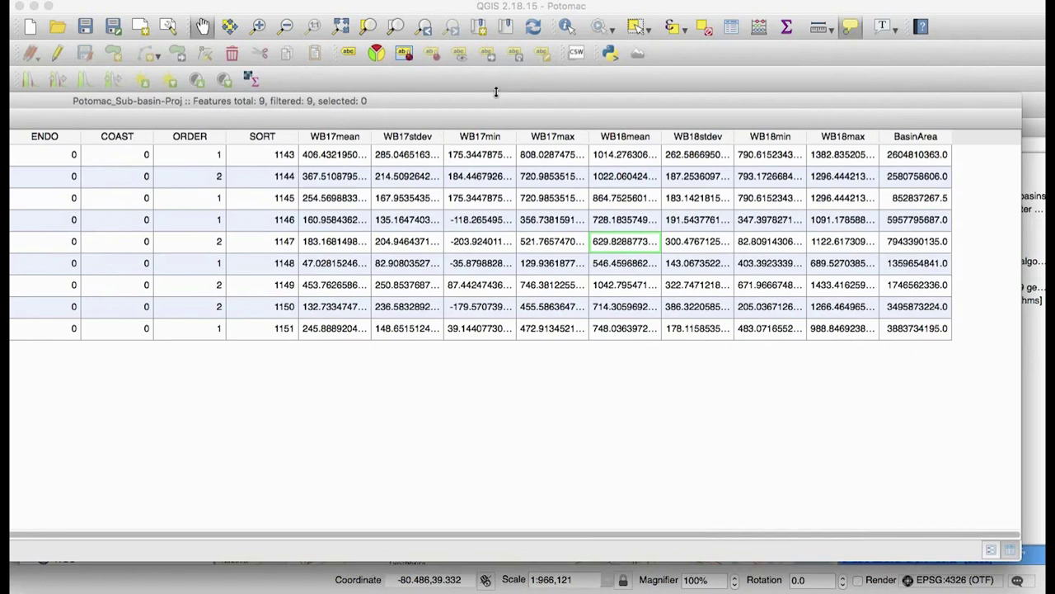
left_click(352, 8)
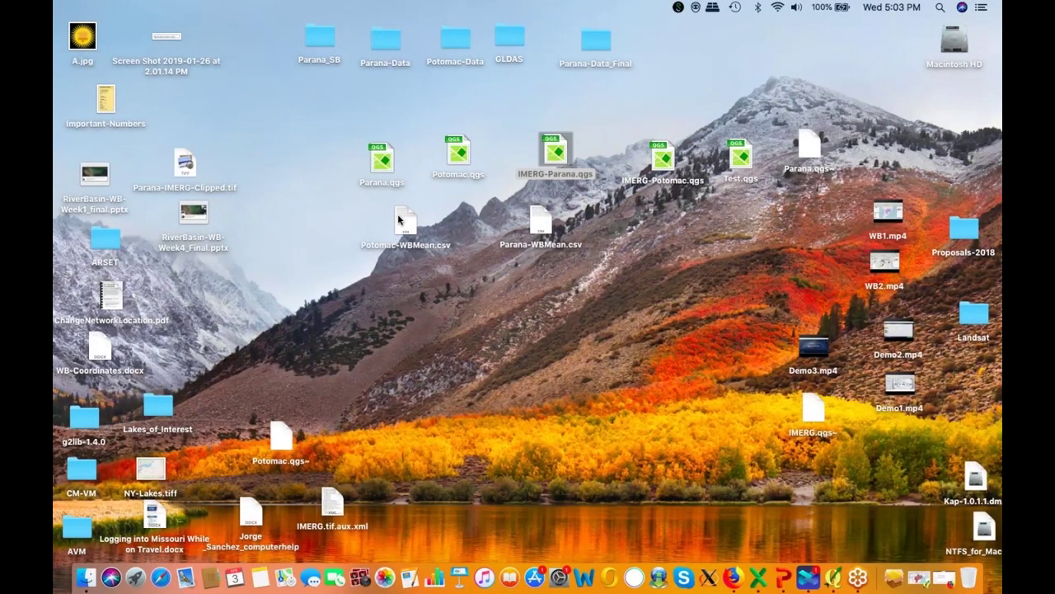
Open Parana-WBMean.csv from the desktop in Excel and widen the HYBAS_ID, WB18mean, SBarea, CM17 and CM18 columns
double_click(398, 218)
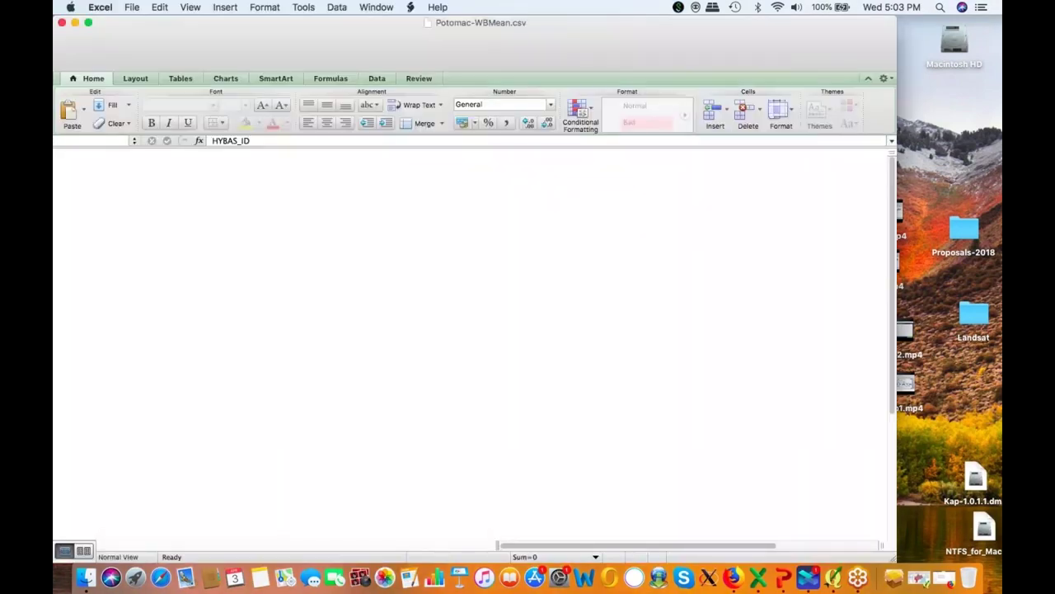
left_click(74, 23)
double_click(541, 219)
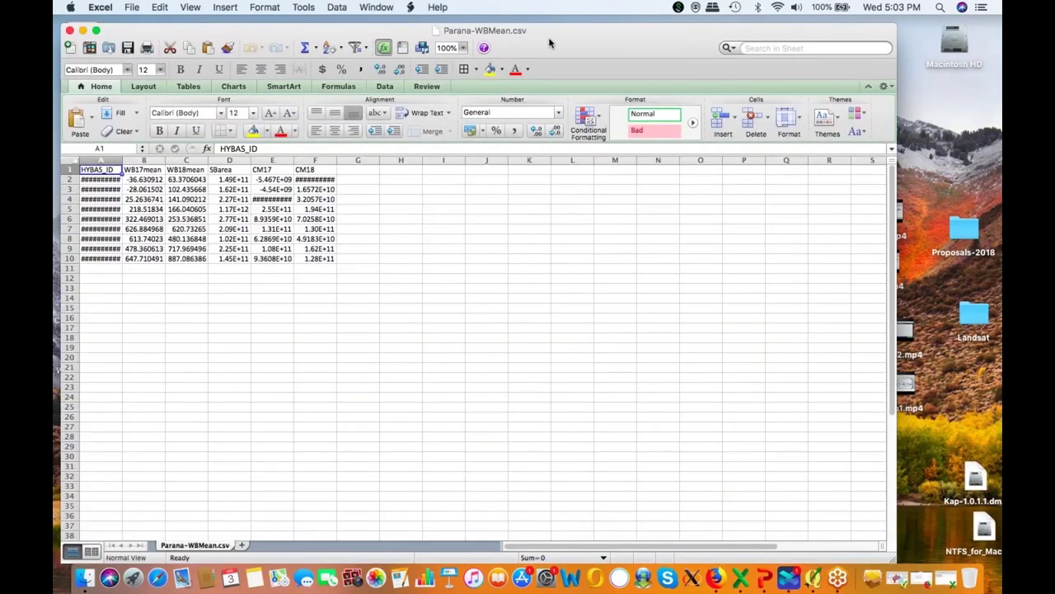
left_click_drag(550, 43, 618, 37)
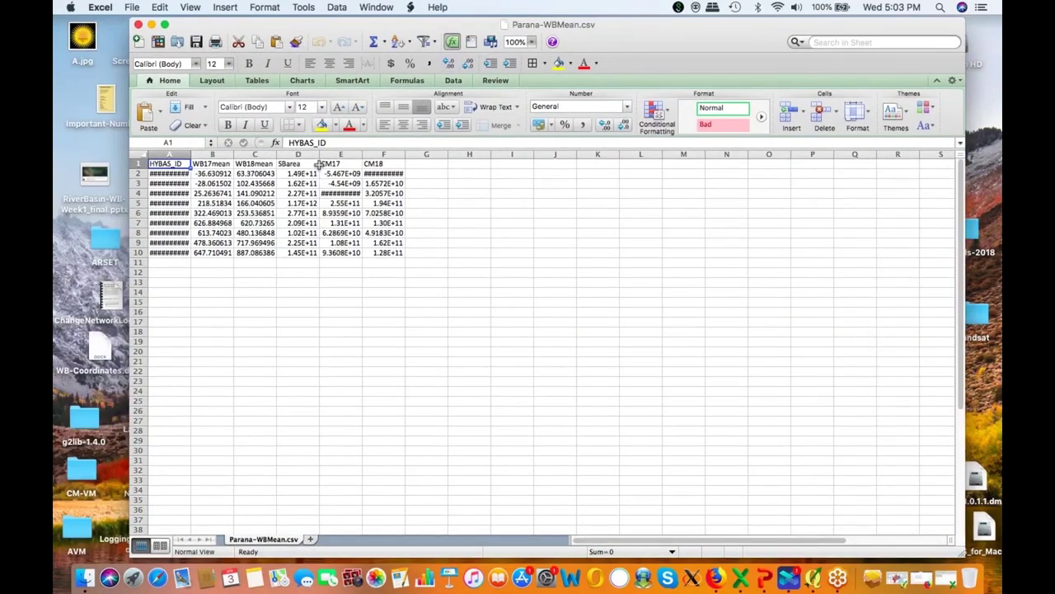
left_click_drag(317, 164, 476, 156)
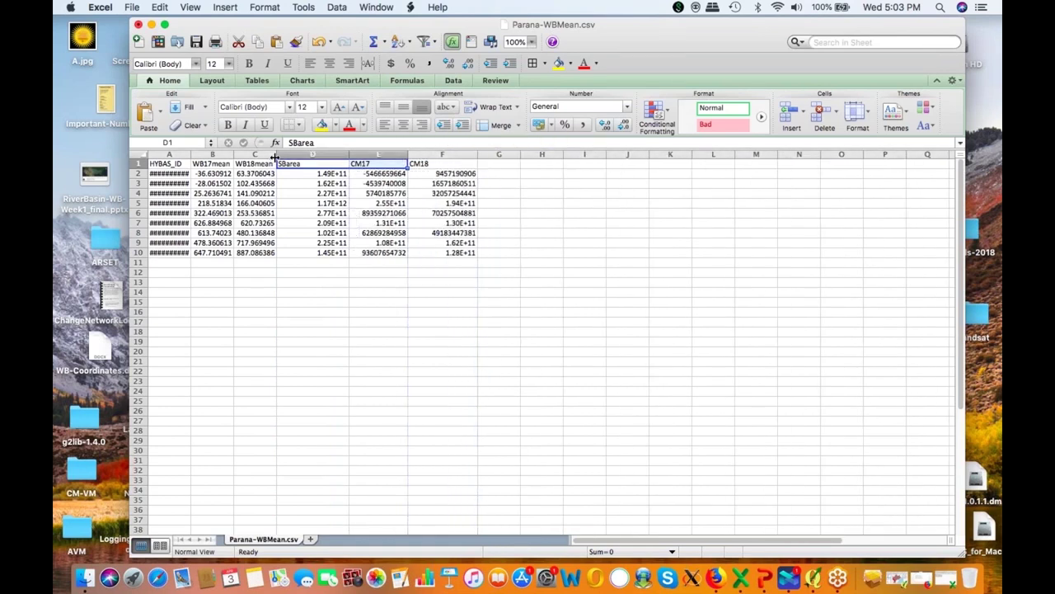
left_click_drag(275, 156, 298, 157)
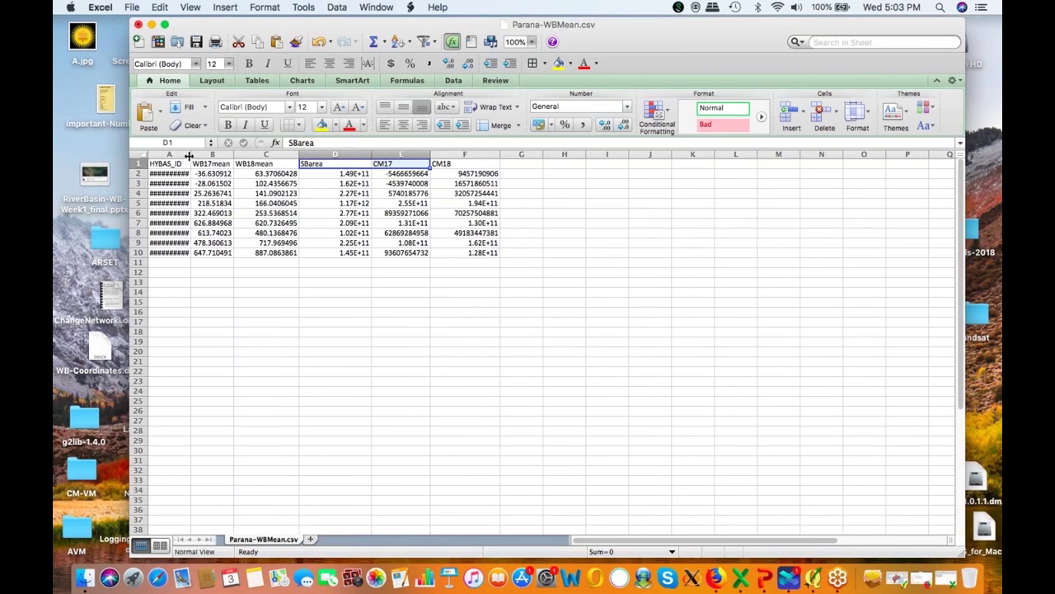
left_click_drag(189, 156, 215, 156)
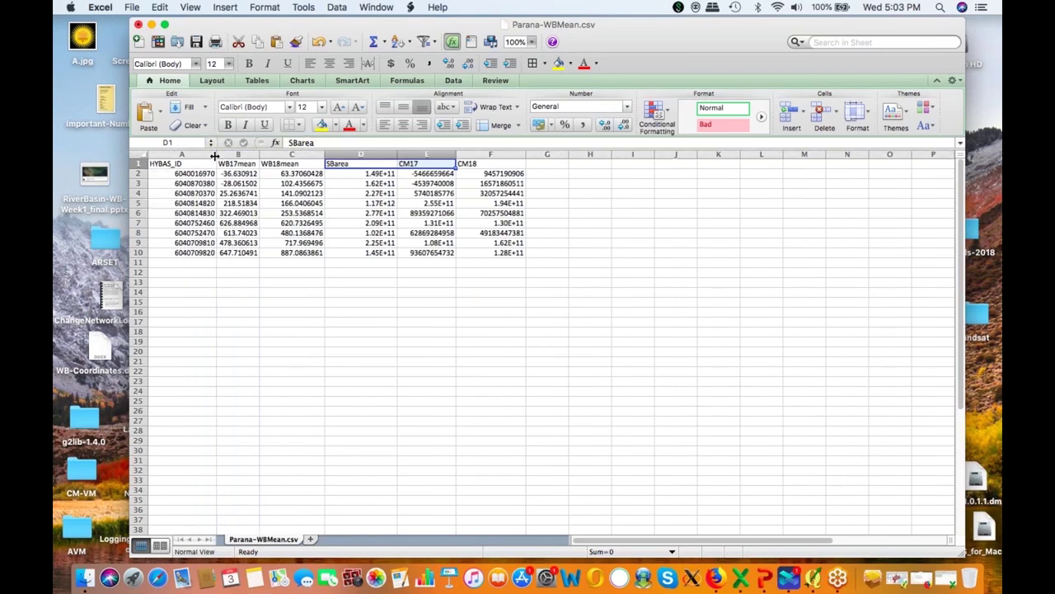
Switch to the QGIS Test project and identify the southernmost Parana-SB4-Proj sub-basin to read its HYBAS_ID, water balance means and SBarea
left_click(897, 580)
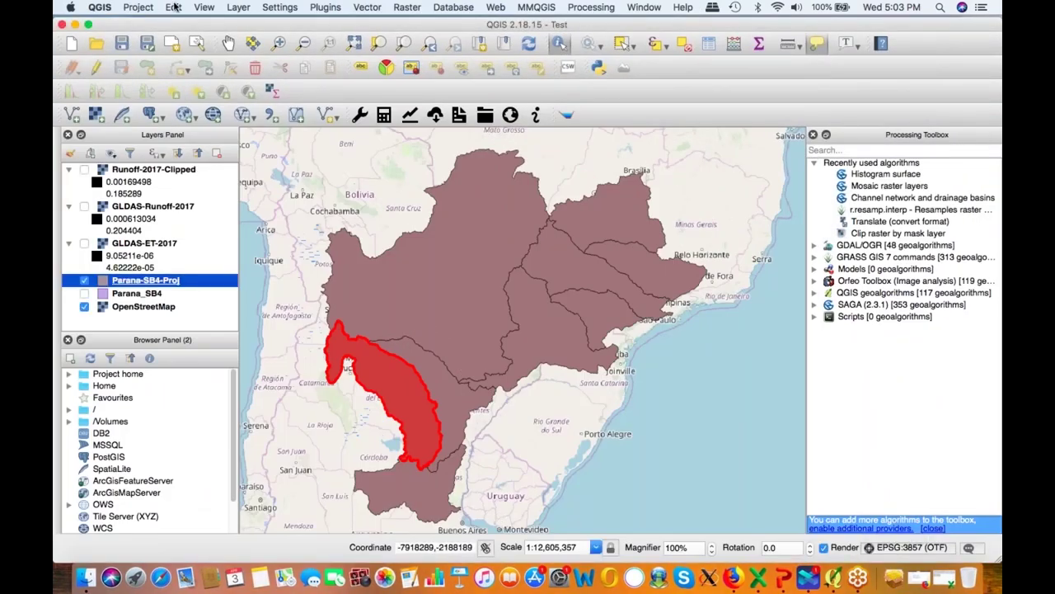
left_click(206, 8)
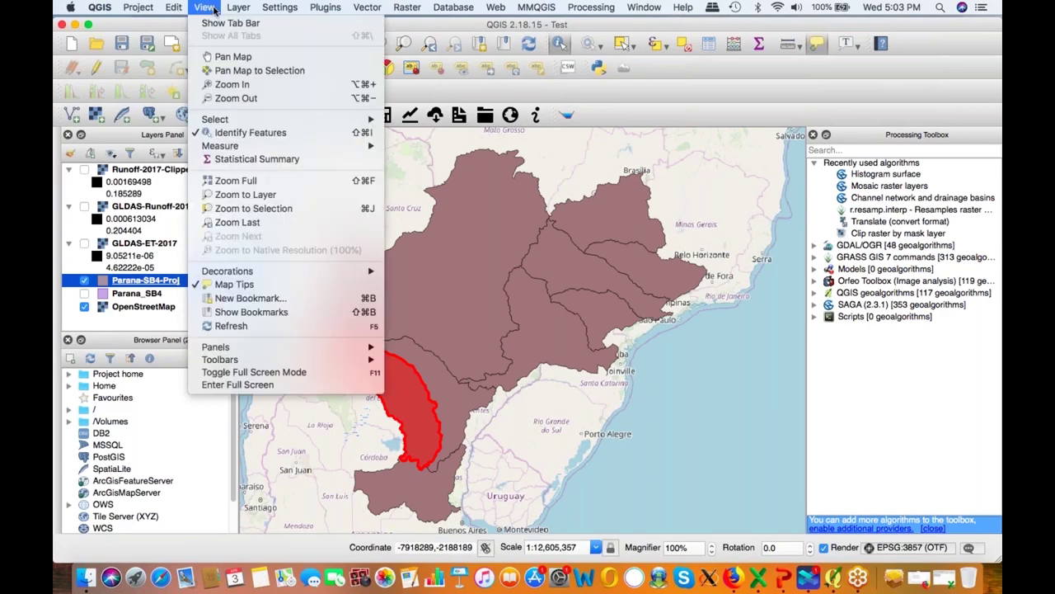
left_click(231, 134)
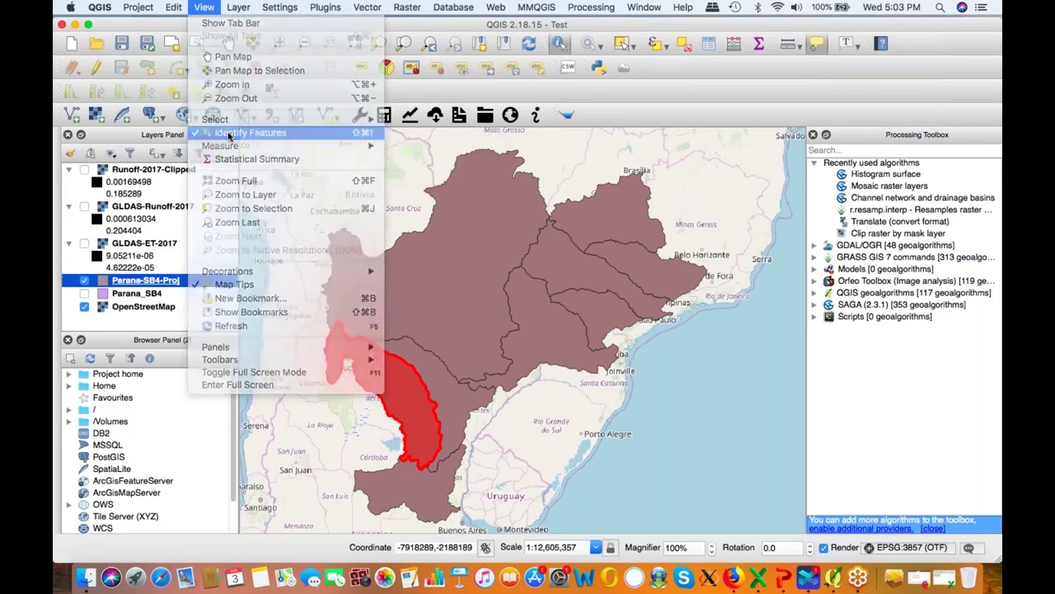
left_click(412, 488)
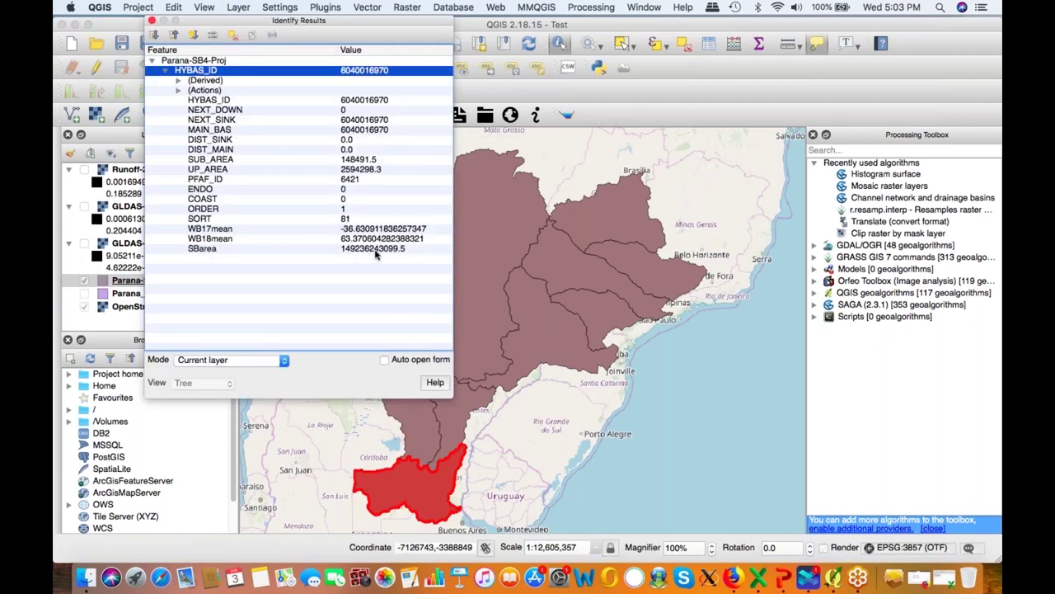
Identify the sub-basin adjoining the southernmost one to the northwest, review its attributes, and close the identify results
scroll(431, 481, "up", 4)
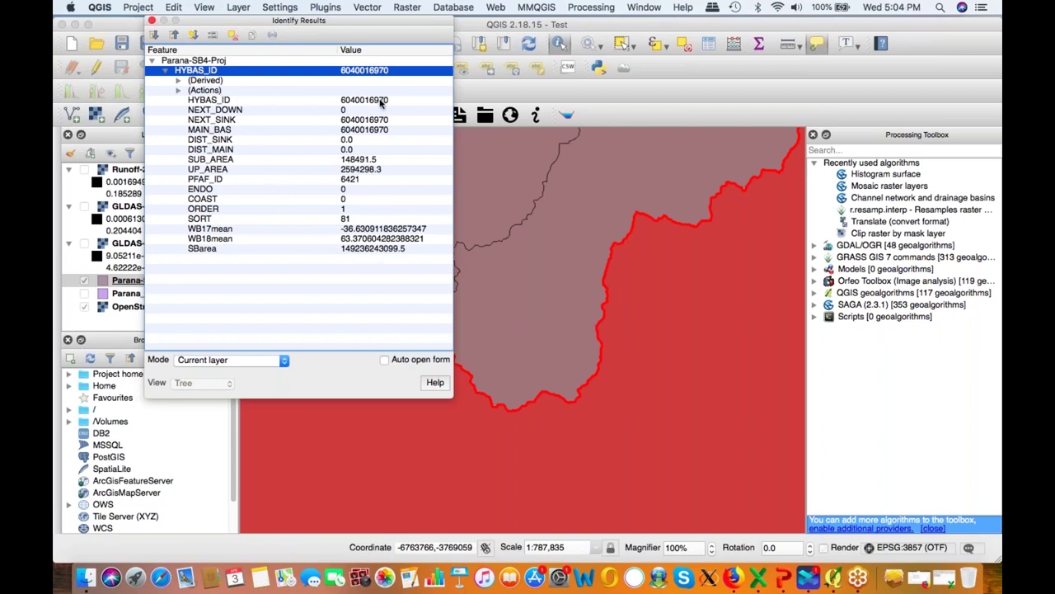
left_click(544, 276)
left_click(497, 205)
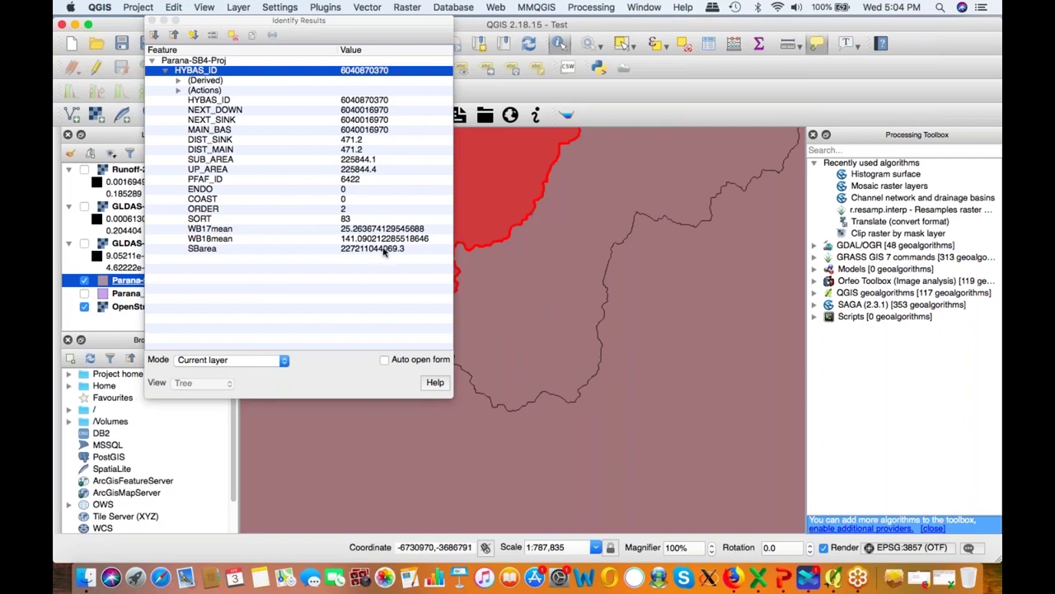
left_click(158, 19)
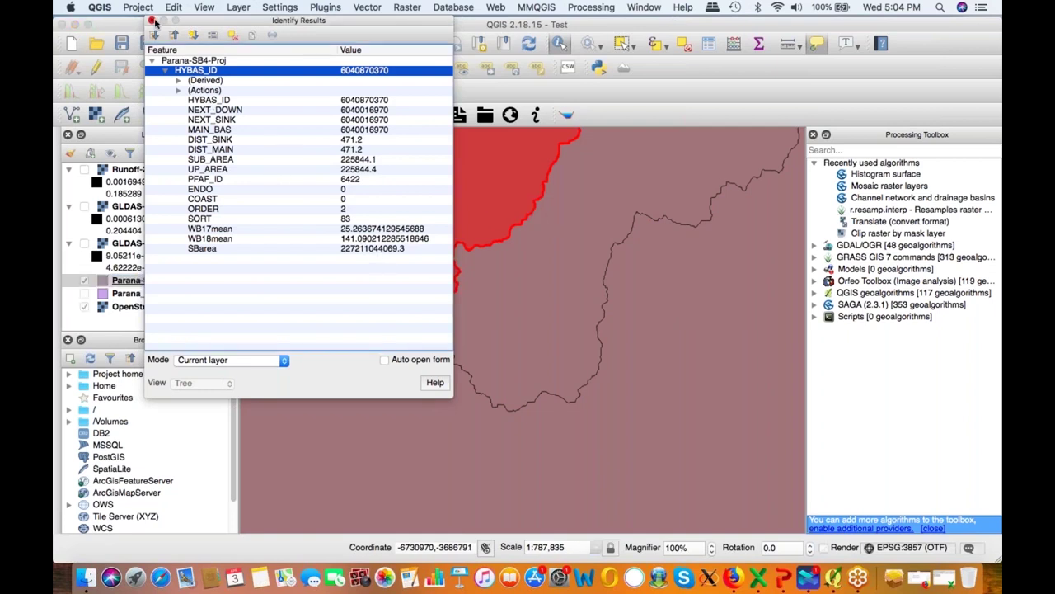
left_click(153, 20)
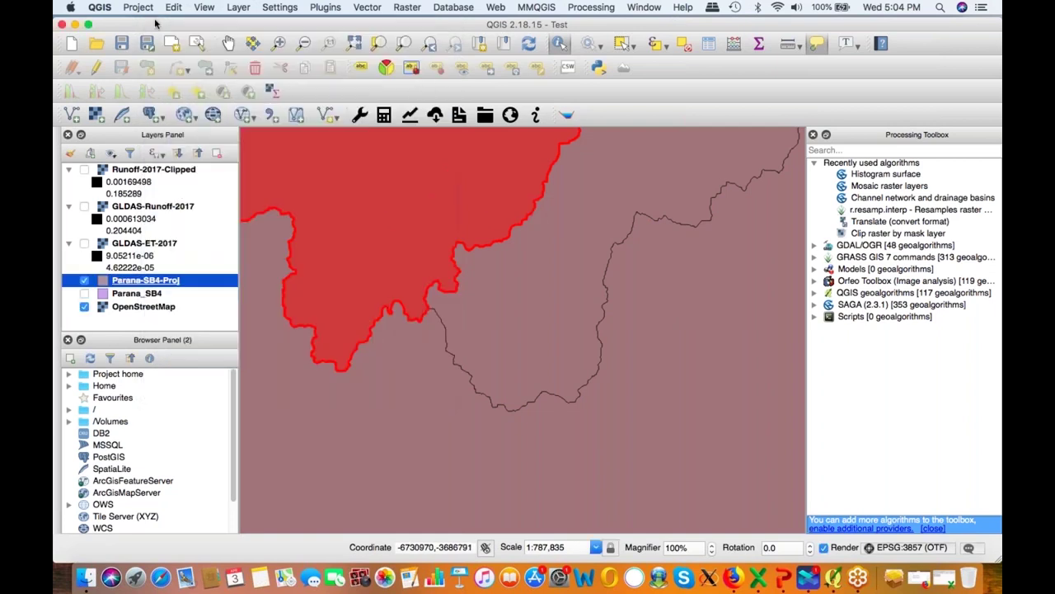
Put away the QGIS and Parana-WBMean.csv windows and open Potomac-WBMean.csv from the desktop in Excel
left_click(74, 25)
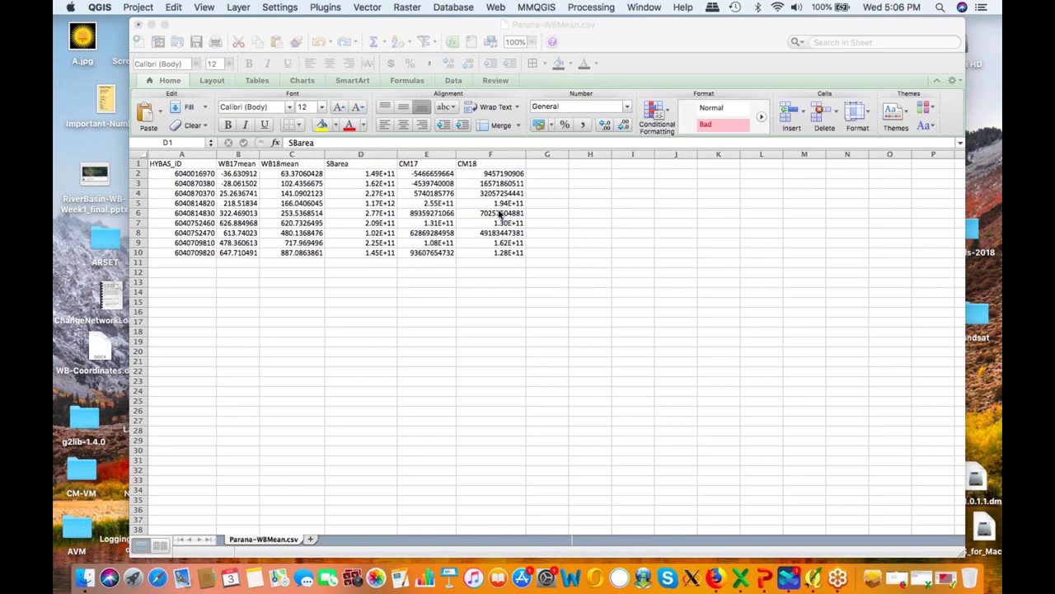
left_click(154, 27)
left_click(404, 221)
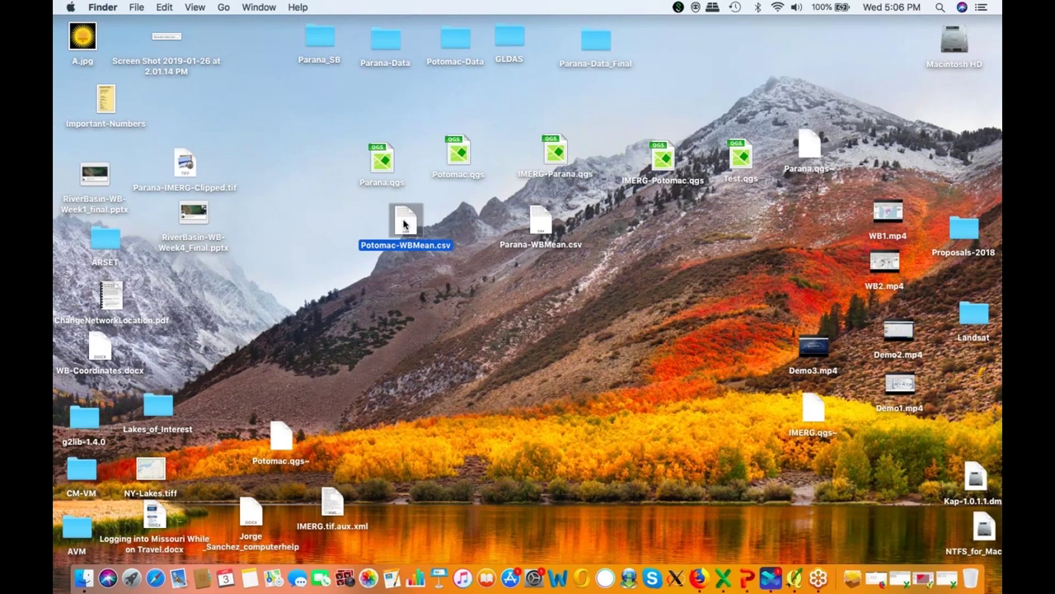
double_click(404, 221)
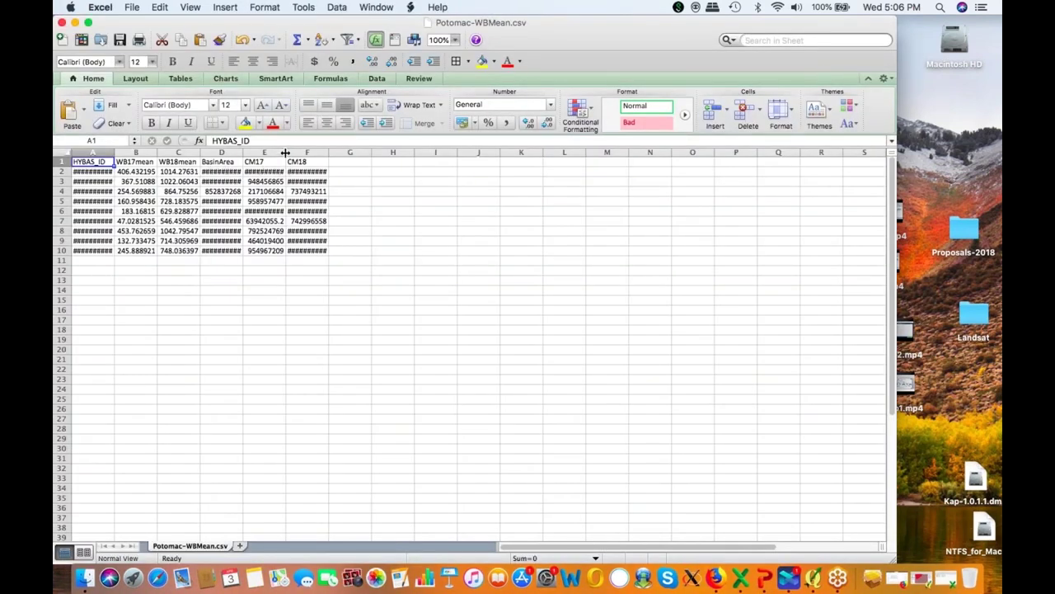
Widen the WB17mean, WB18mean, BasinArea, CM17 and CM18 columns so their values show in full
left_click_drag(285, 153, 405, 155)
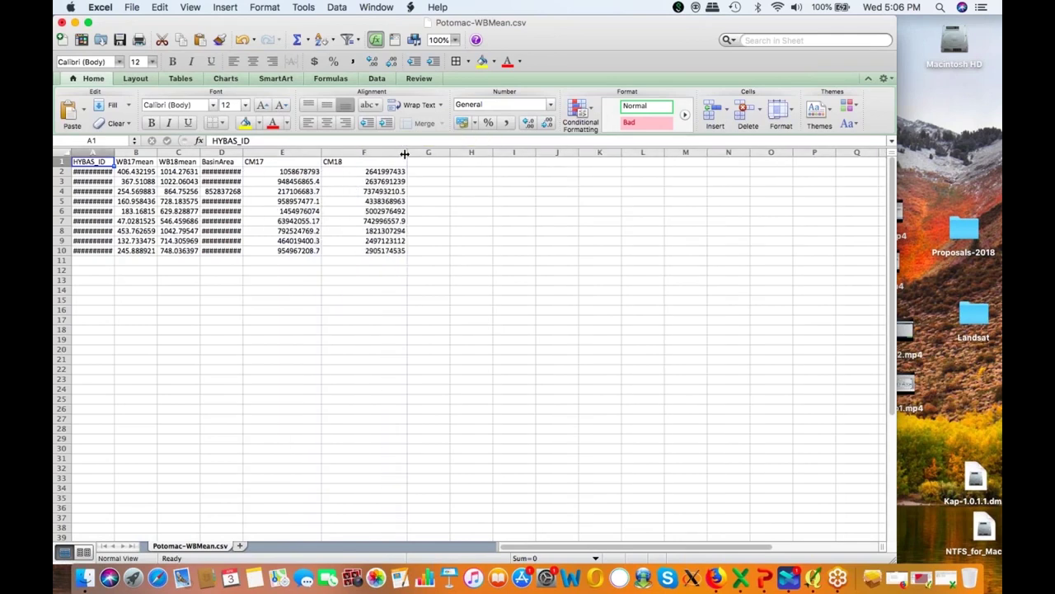
double_click(244, 156)
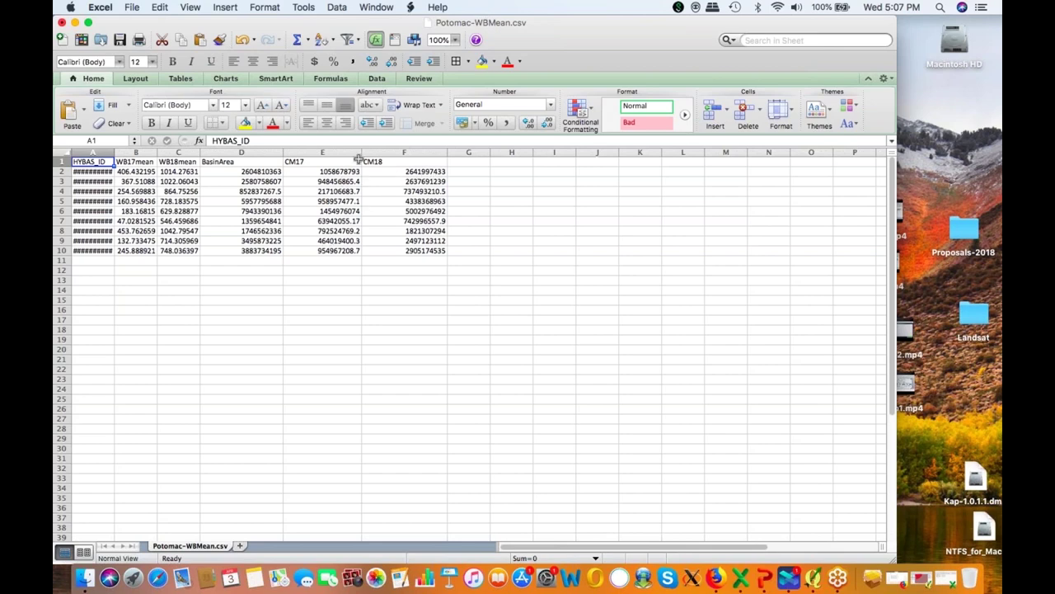
left_click_drag(198, 161, 169, 153)
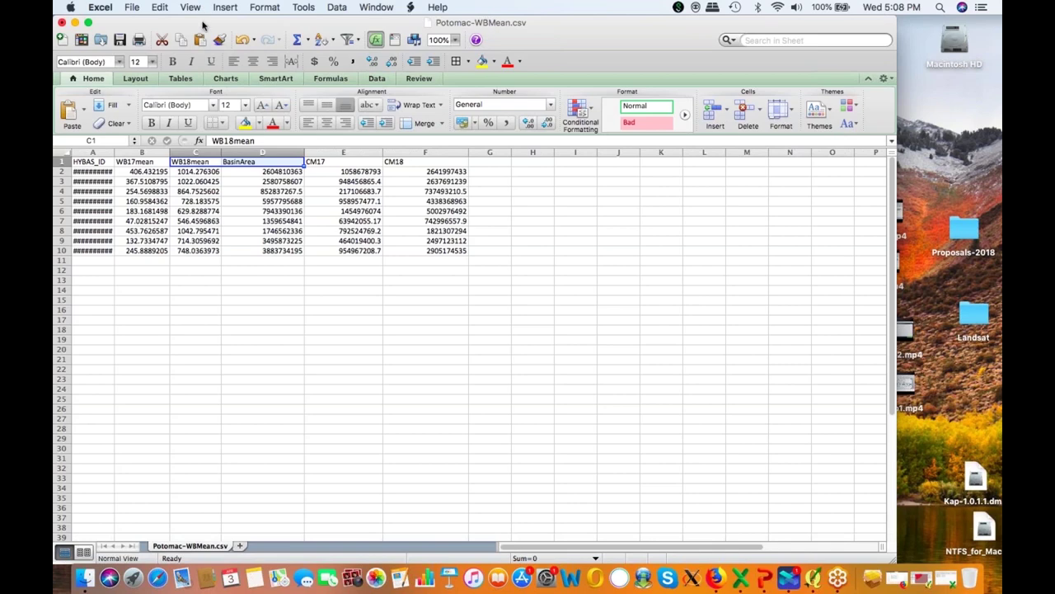
Move the spreadsheet window aside and open the RiverBasin-WB-Week4_Final.pptx presentation from the desktop in PowerPoint
left_click_drag(202, 25, 370, 24)
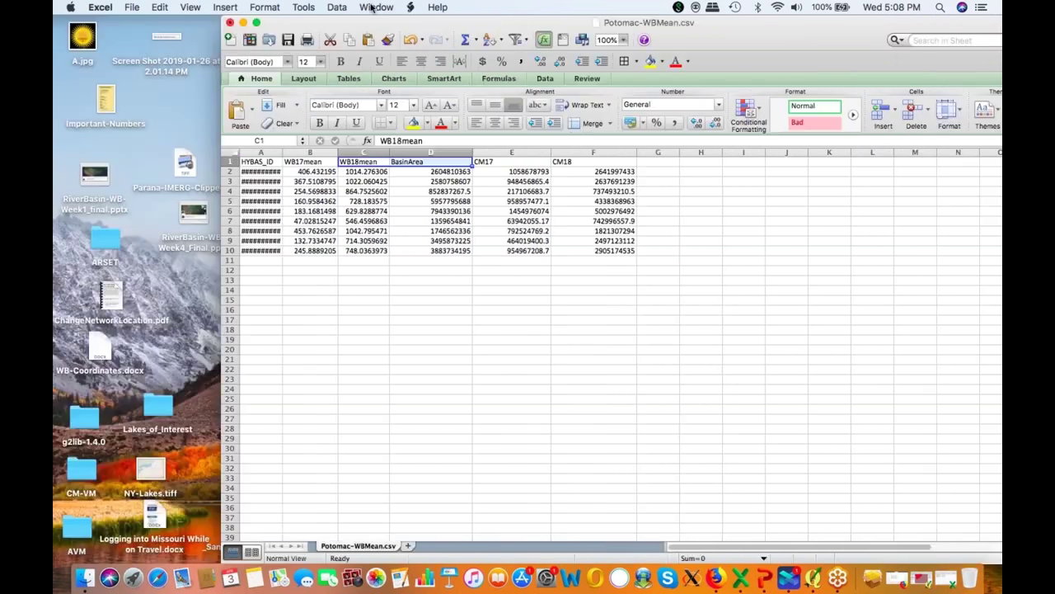
double_click(192, 212)
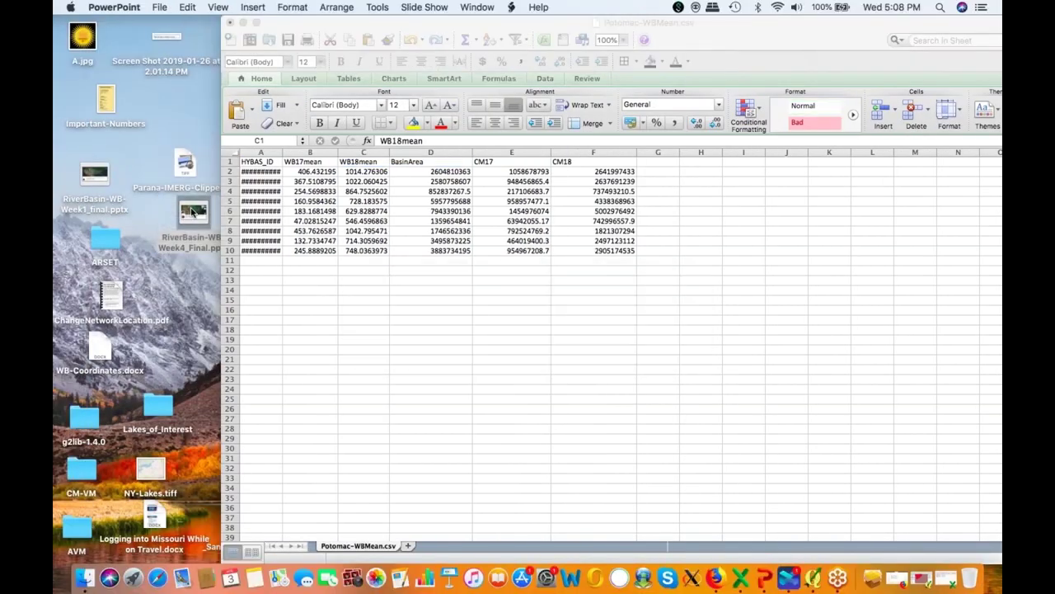